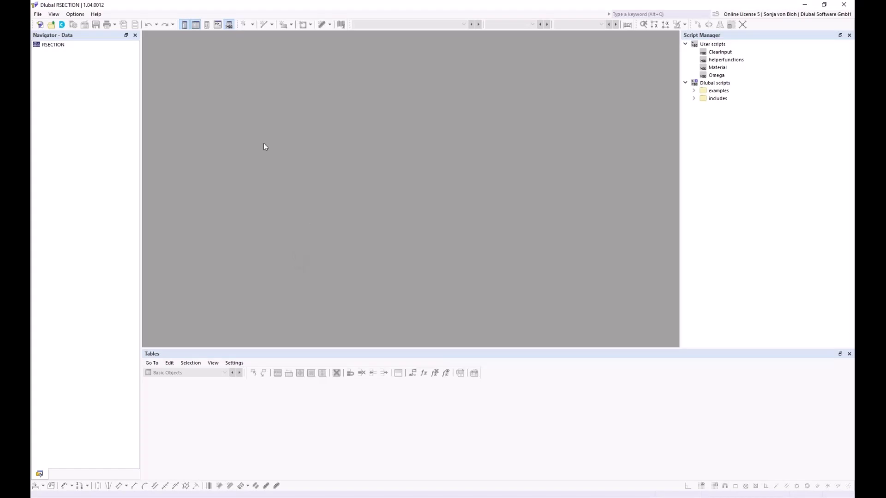
Import the Aluprofil.dxf drawing through File > Import > DXF.
{"action": "left_click", "coordinate": [38, 15]}
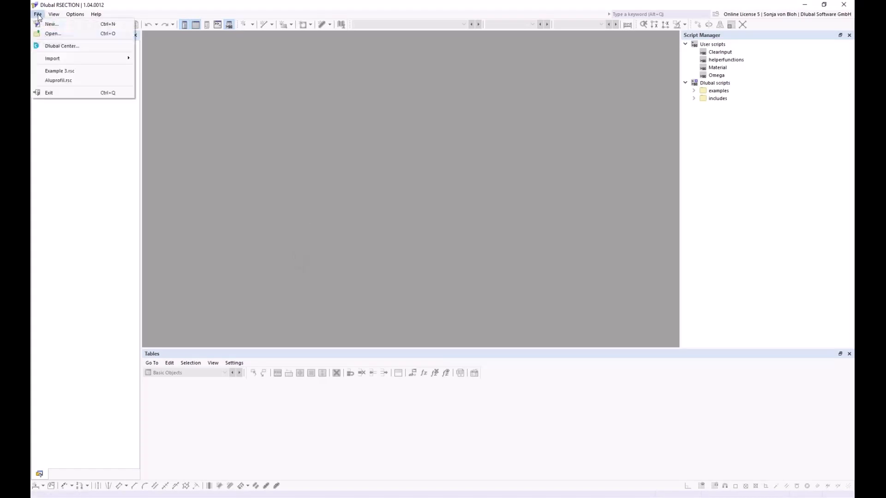
{"action": "mouse_move", "coordinate": [69, 59]}
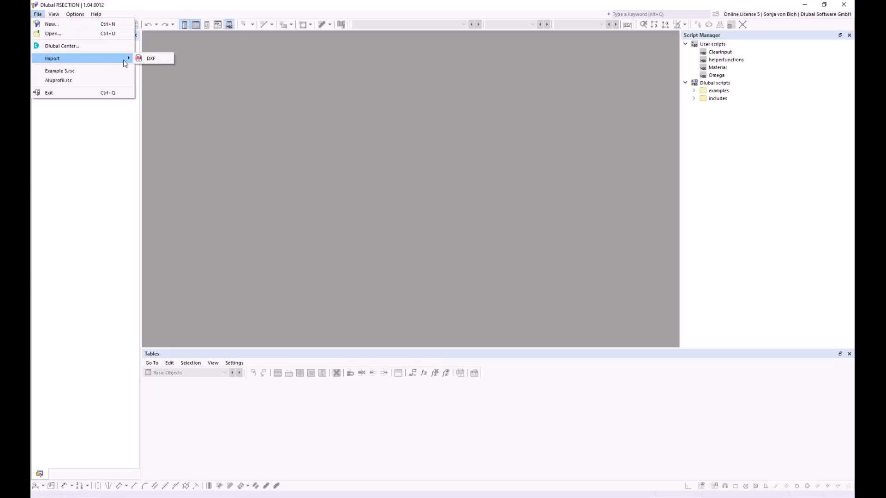
{"action": "left_click", "coordinate": [151, 58]}
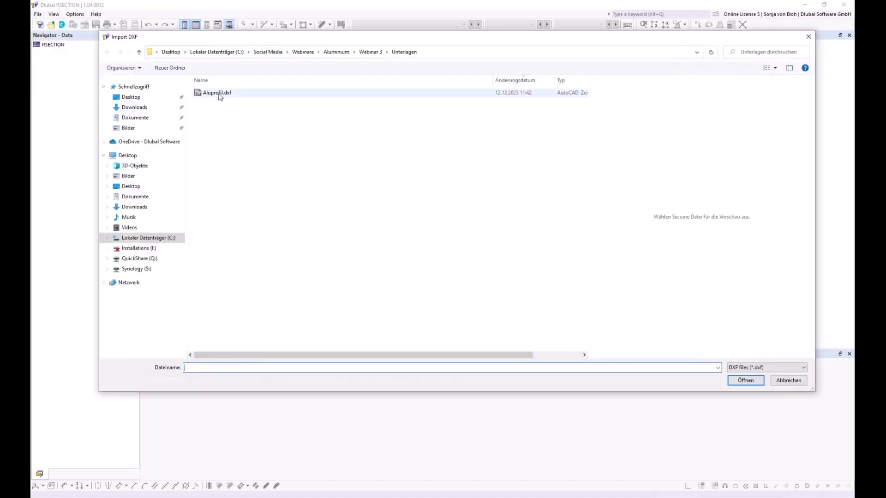
{"action": "left_click", "coordinate": [219, 94]}
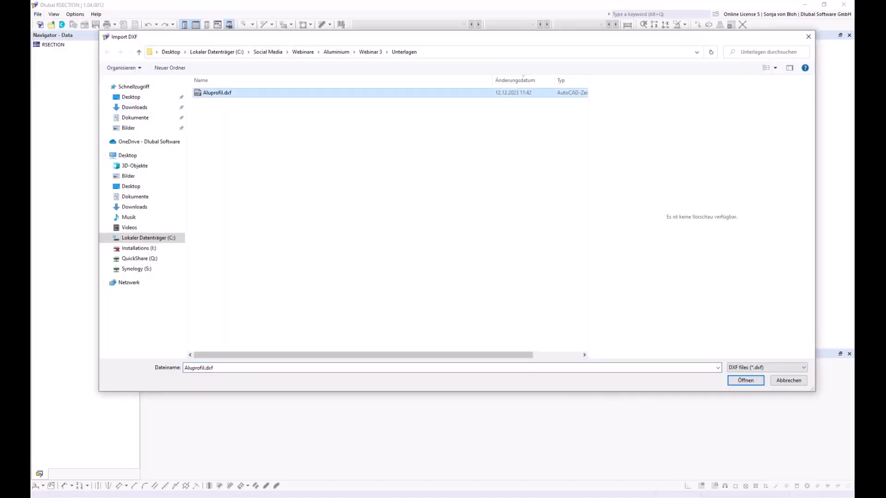
{"action": "left_click", "coordinate": [744, 381]}
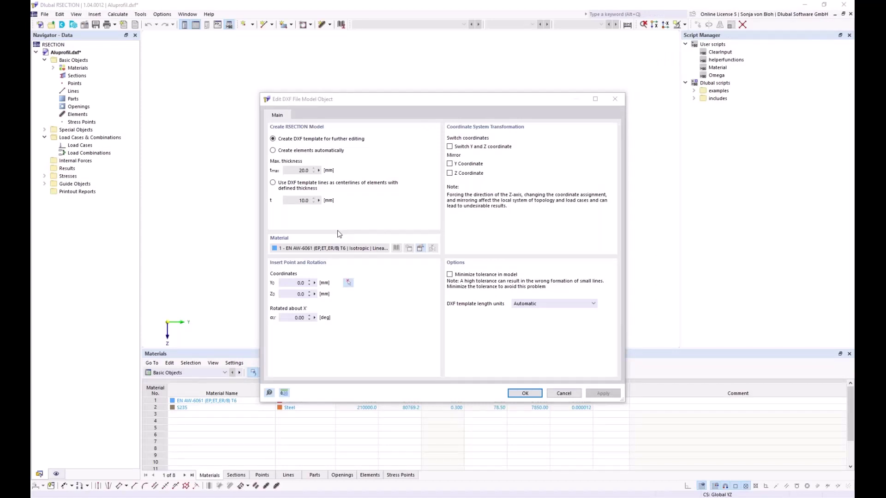
Keep 'Create DXF template for further editing', confirm the import, and close the import log.
{"action": "left_click", "coordinate": [274, 140]}
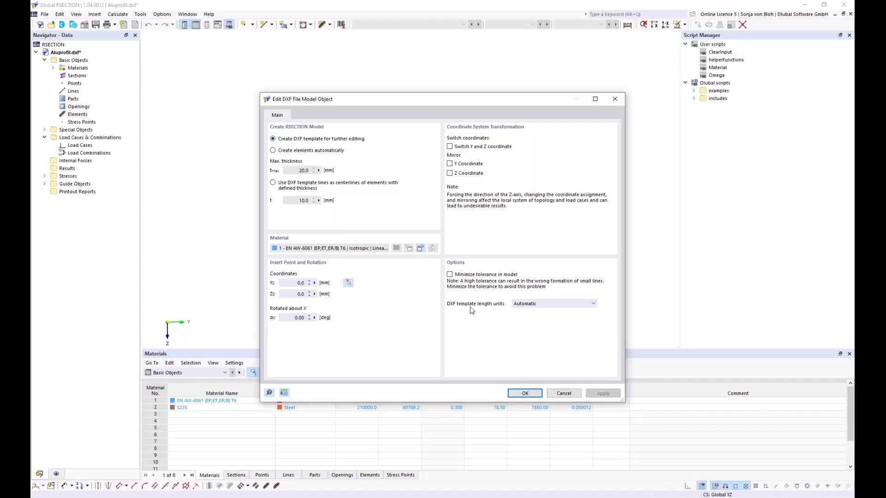
{"action": "left_click", "coordinate": [510, 394]}
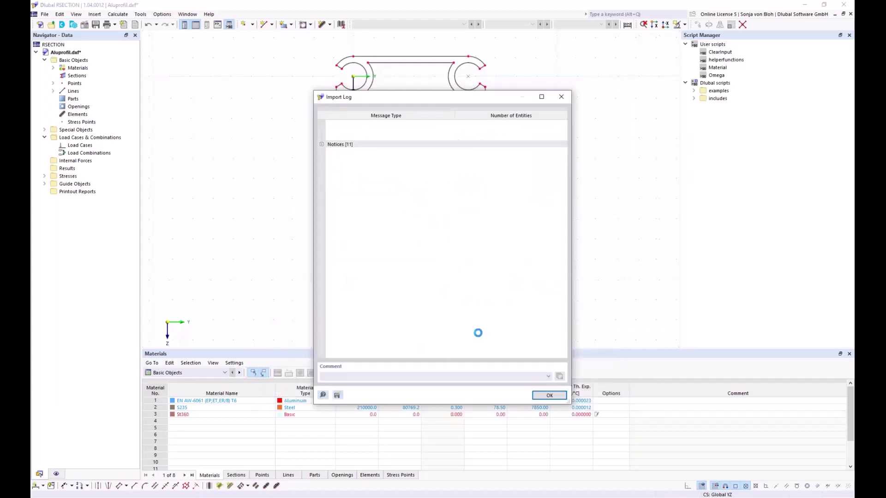
{"action": "left_click", "coordinate": [546, 395]}
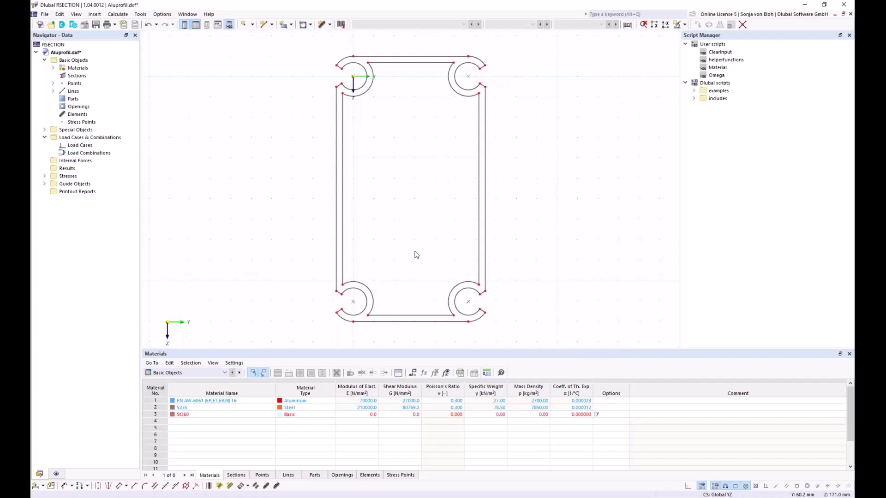
Create a part from the profile's outer boundary lines using EN AW-6061 T6 aluminium.
{"action": "left_click", "coordinate": [291, 25]}
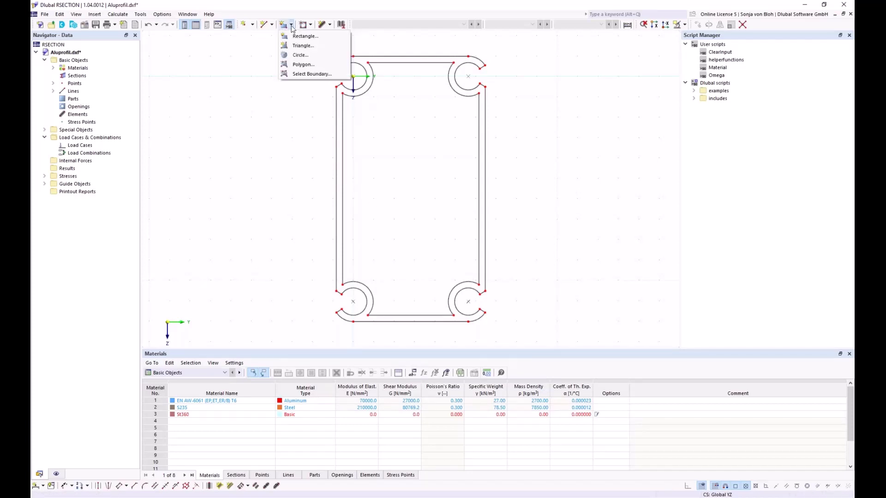
{"action": "left_click", "coordinate": [298, 76]}
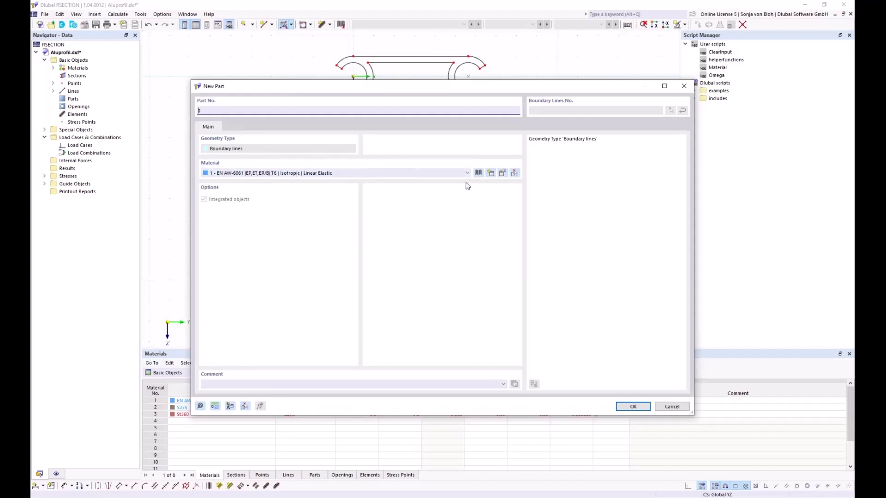
{"action": "left_click", "coordinate": [504, 175]}
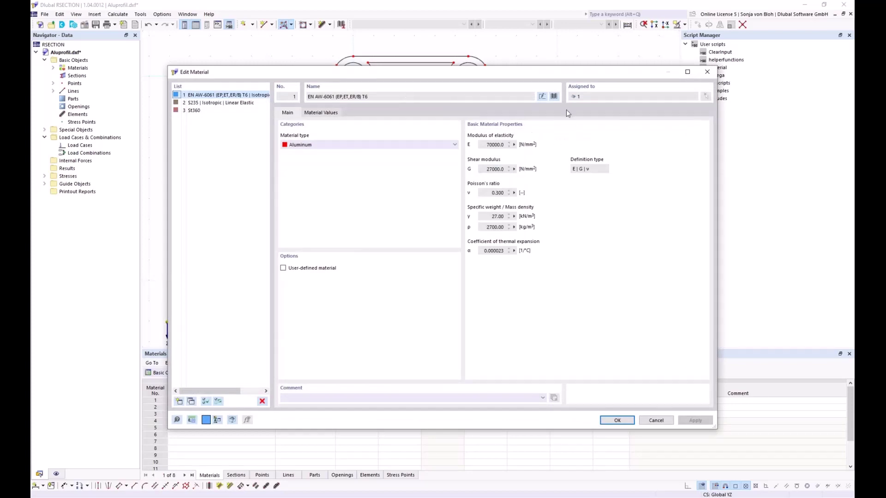
{"action": "left_click", "coordinate": [554, 96]}
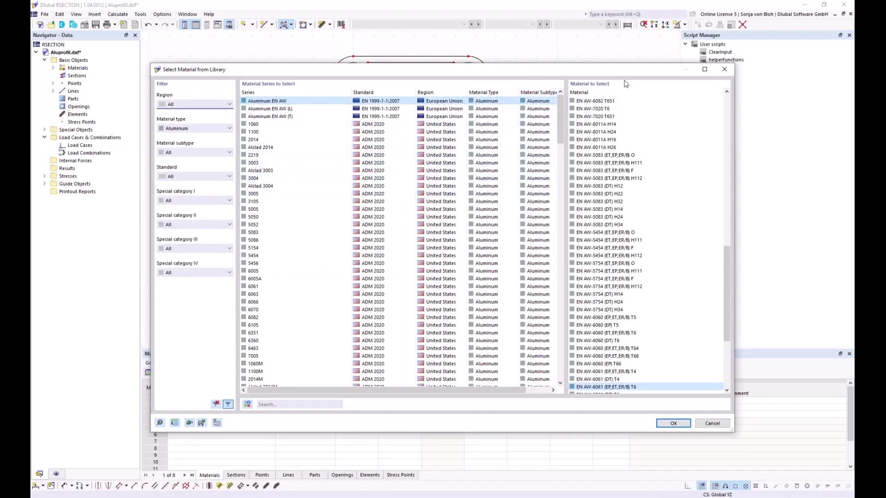
{"action": "left_click", "coordinate": [724, 69]}
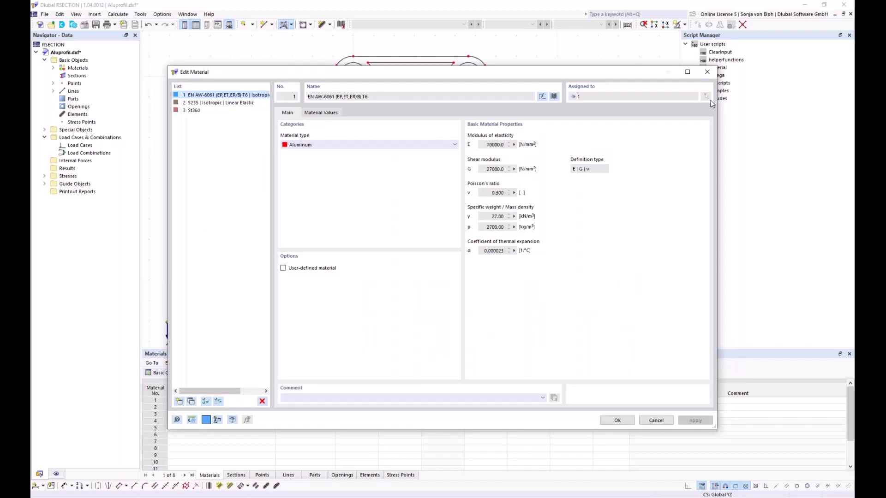
{"action": "left_click", "coordinate": [707, 72]}
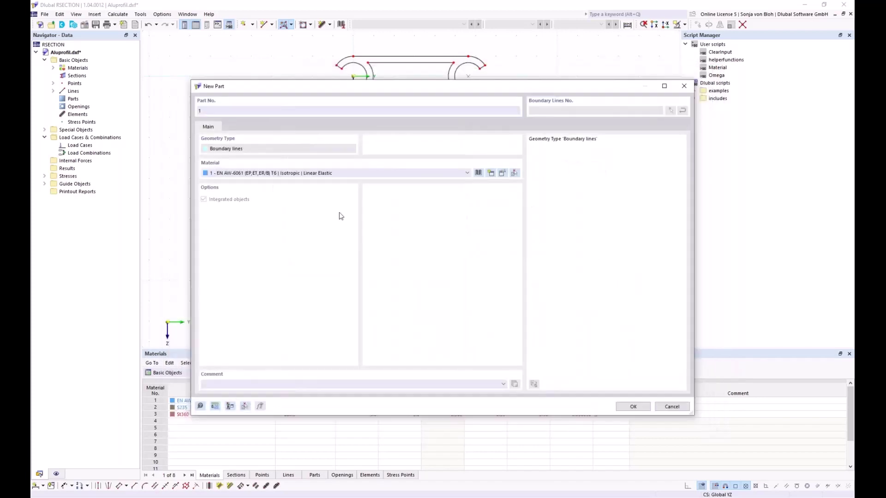
{"action": "left_click", "coordinate": [631, 406]}
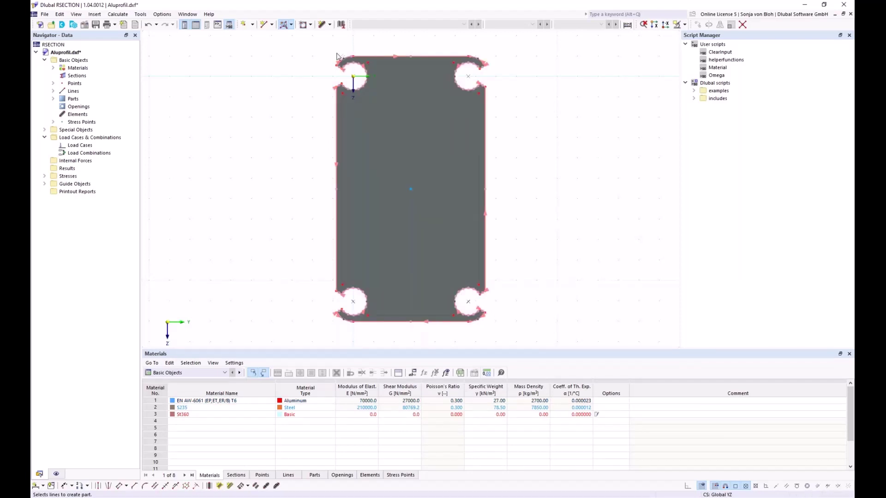
Cut an opening in the part from the profile's inner line loop.
{"action": "left_click", "coordinate": [311, 25]}
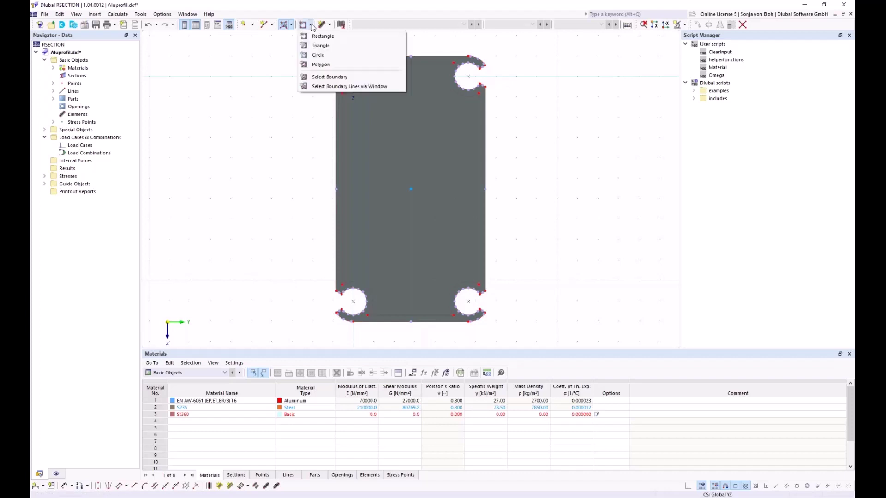
{"action": "left_click", "coordinate": [318, 77]}
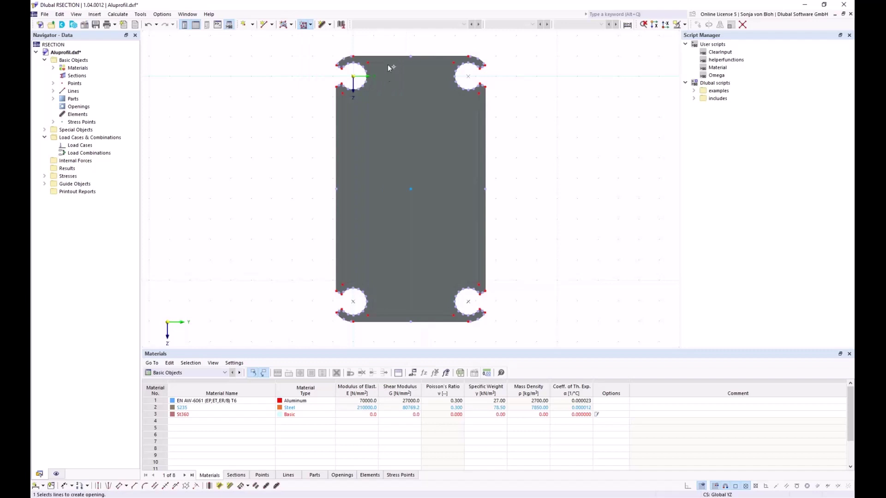
{"action": "left_click", "coordinate": [353, 77]}
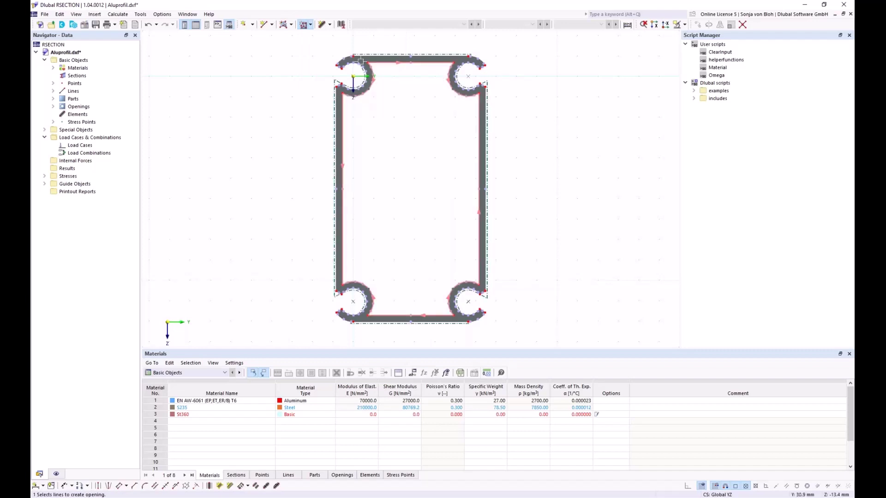
{"action": "key", "text": "Escape"}
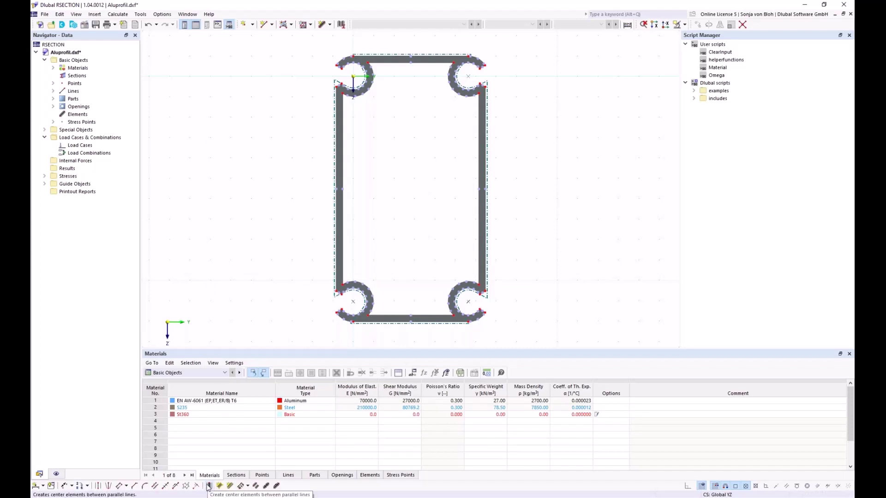
Create centre elements between the top wall's lines and between the left wall and inner arc.
{"action": "left_click", "coordinate": [208, 486]}
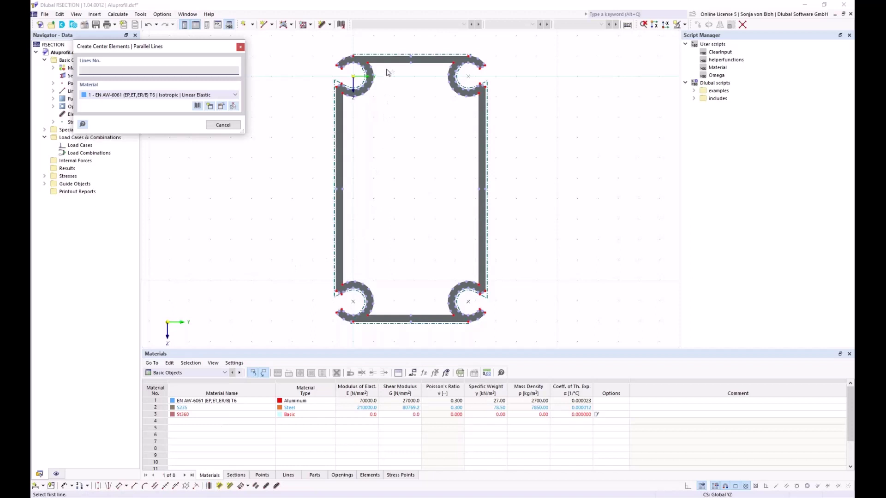
{"action": "scroll", "coordinate": [386, 65], "scroll_direction": "up", "scroll_amount": 2}
{"action": "left_click", "coordinate": [389, 55]}
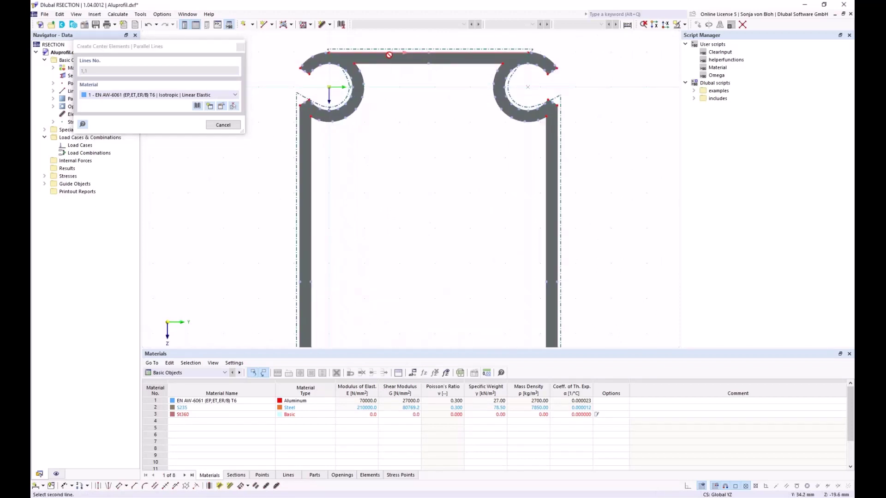
{"action": "left_click", "coordinate": [409, 63]}
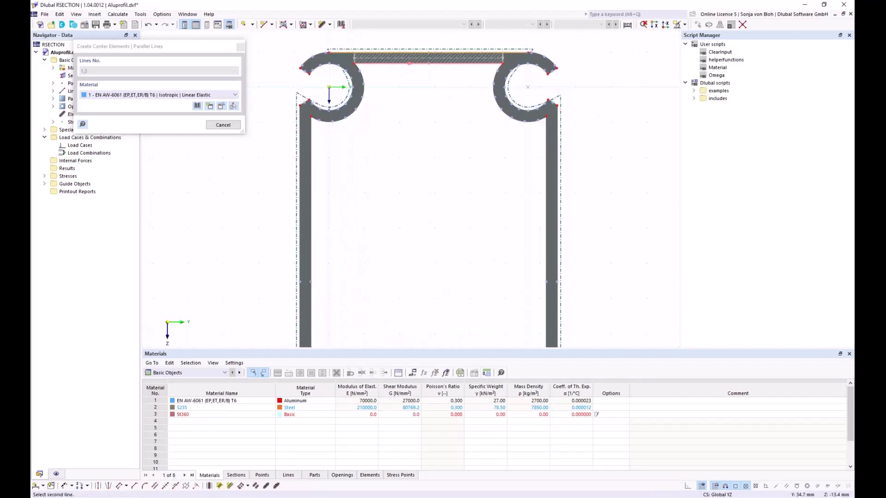
{"action": "left_click", "coordinate": [300, 158]}
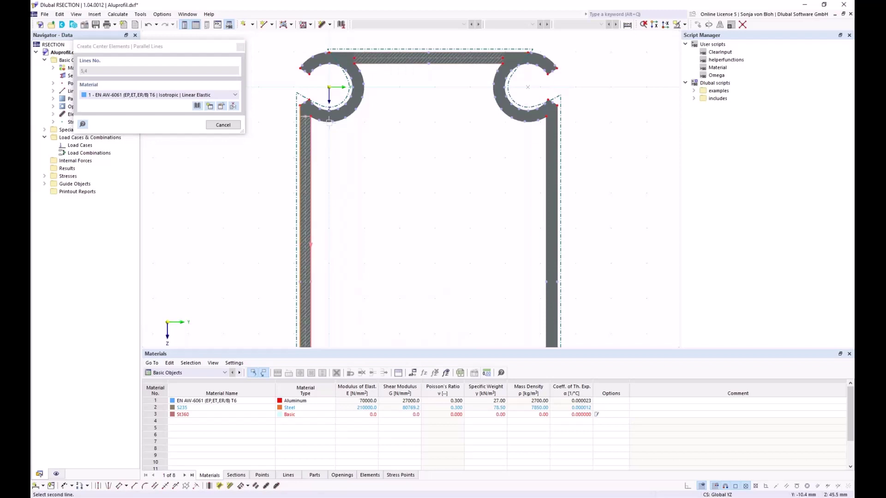
{"action": "scroll", "coordinate": [329, 122], "scroll_direction": "up", "scroll_amount": 1}
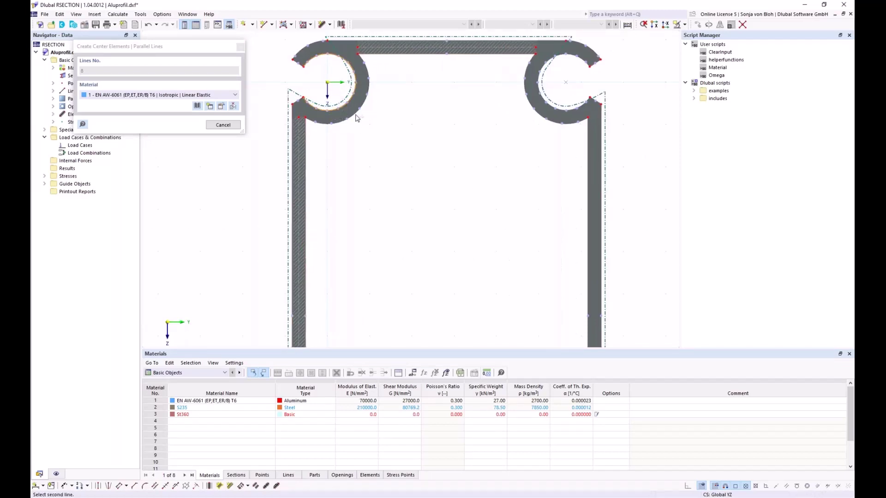
{"action": "left_click", "coordinate": [357, 119]}
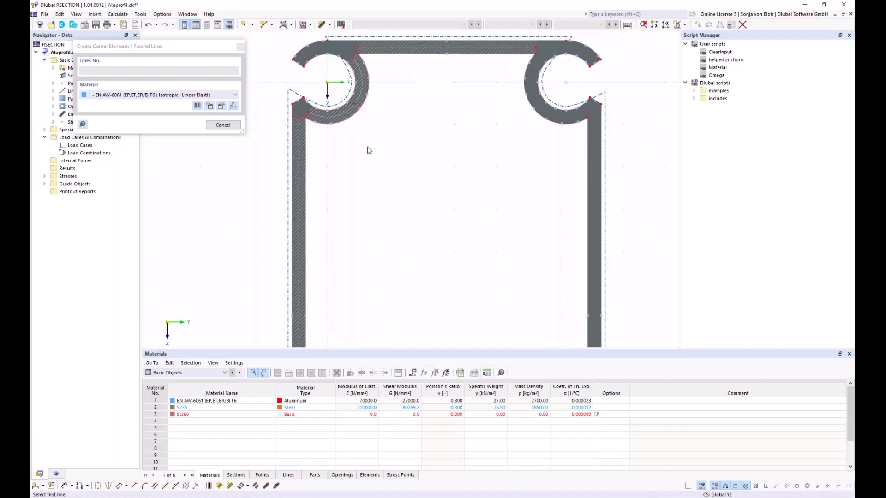
{"action": "key", "text": "Escape"}
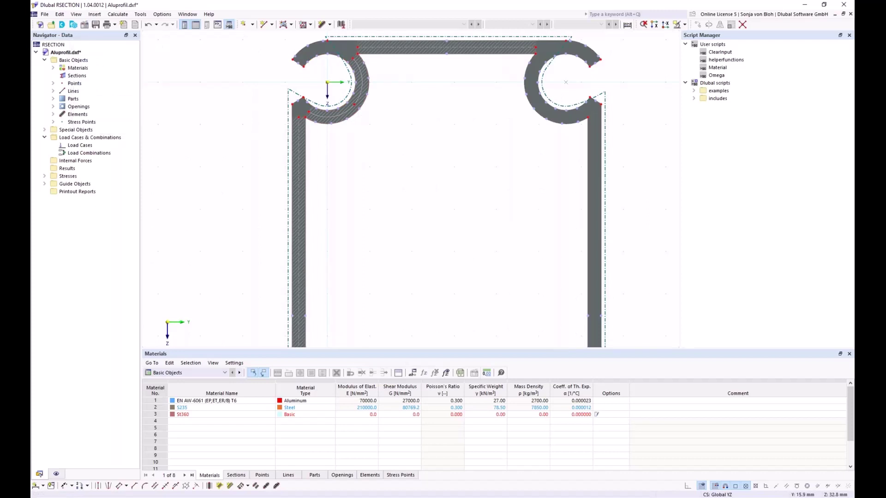
Select the new centre elements, including the top bar element.
{"action": "scroll", "coordinate": [305, 203], "scroll_direction": "up", "scroll_amount": 3}
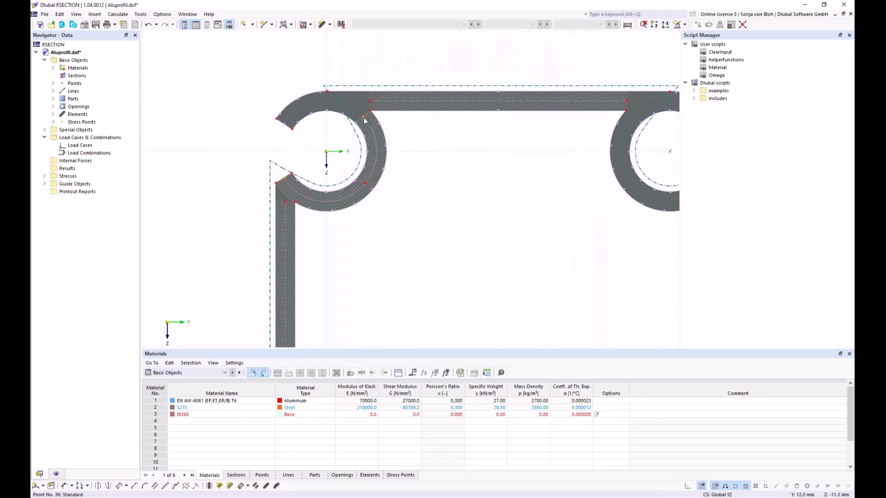
{"action": "left_click_drag", "start_coordinate": [365, 121], "coordinate": [288, 129]}
{"action": "scroll", "coordinate": [358, 121], "scroll_direction": "down", "scroll_amount": 3}
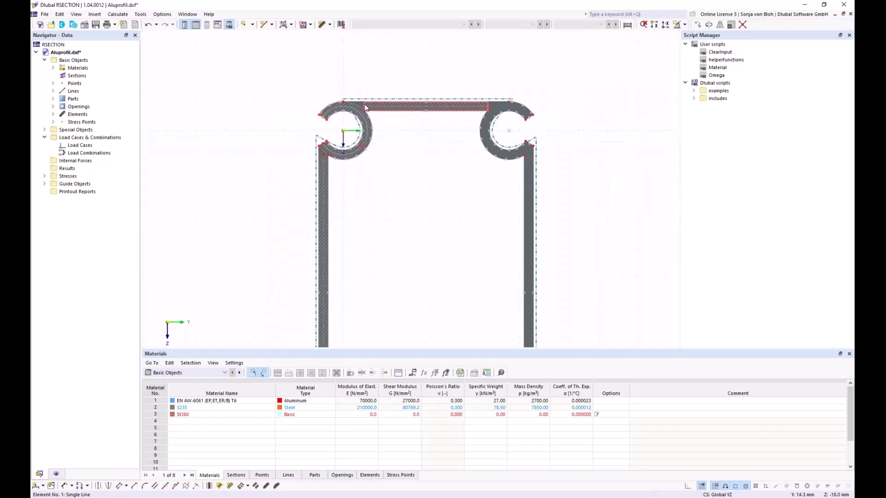
{"action": "left_click", "coordinate": [365, 107]}
{"action": "scroll", "coordinate": [325, 153], "scroll_direction": "up", "scroll_amount": 3}
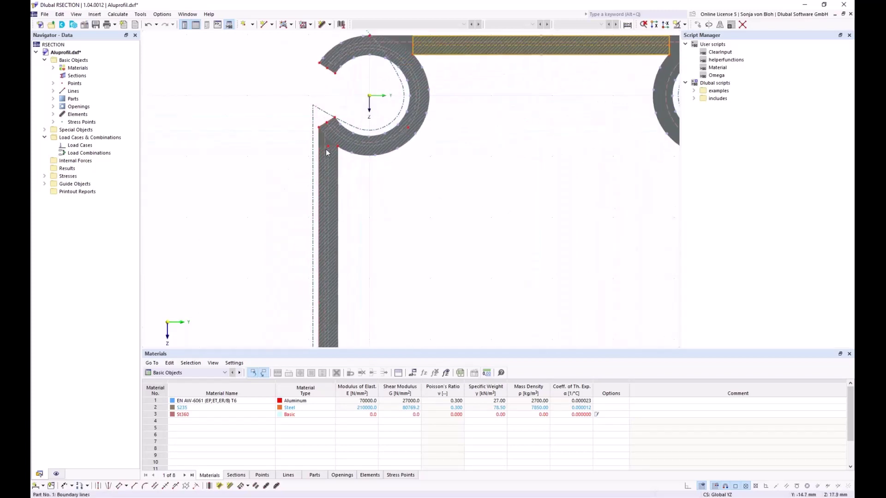
Divide elements 1 and 2 at n intermediate points.
{"action": "right_click", "coordinate": [325, 149]}
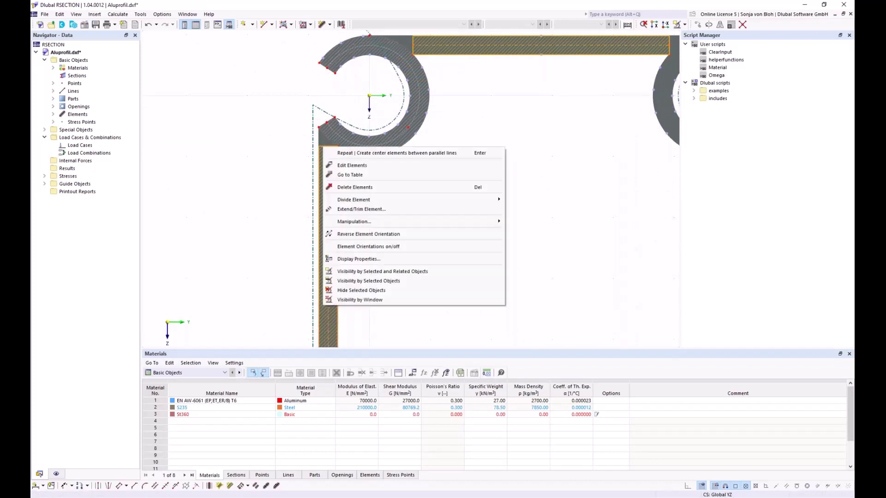
{"action": "mouse_move", "coordinate": [368, 200]}
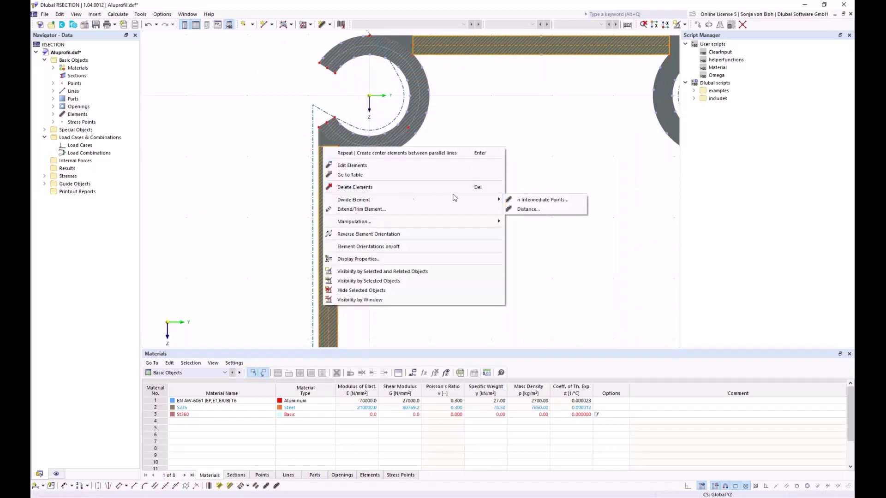
{"action": "left_click", "coordinate": [530, 200]}
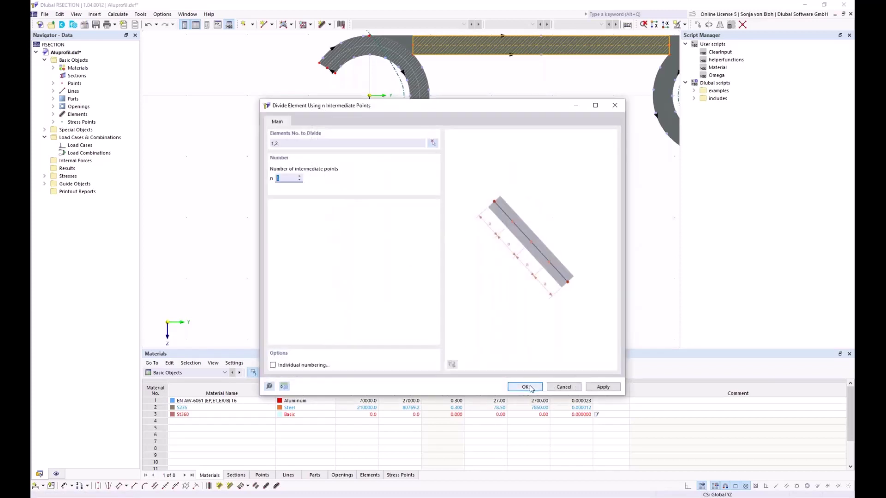
{"action": "left_click", "coordinate": [525, 387]}
{"action": "scroll", "coordinate": [336, 184], "scroll_direction": "down", "scroll_amount": 2}
{"action": "scroll", "coordinate": [336, 183], "scroll_direction": "down", "scroll_amount": 4}
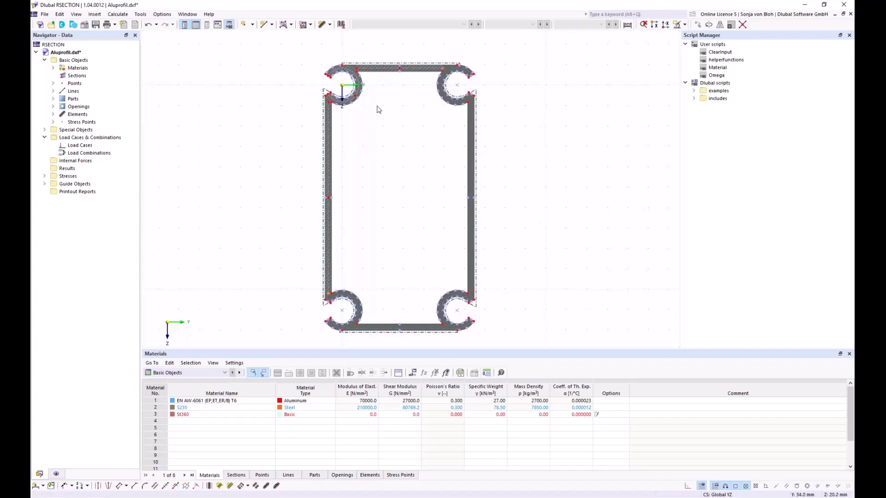
Zoom into the top-left ring and select element 1 along the top wall.
{"action": "scroll", "coordinate": [374, 87], "scroll_direction": "up", "scroll_amount": 3}
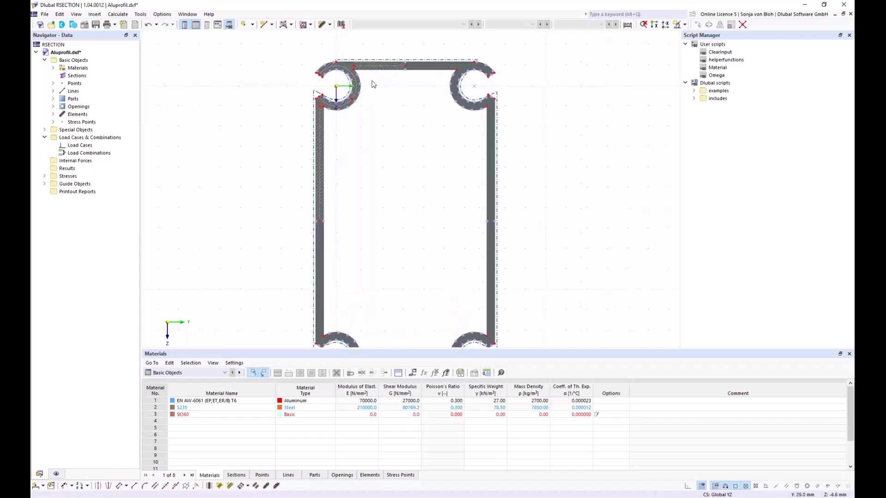
{"action": "scroll", "coordinate": [385, 142], "scroll_direction": "up", "scroll_amount": 2}
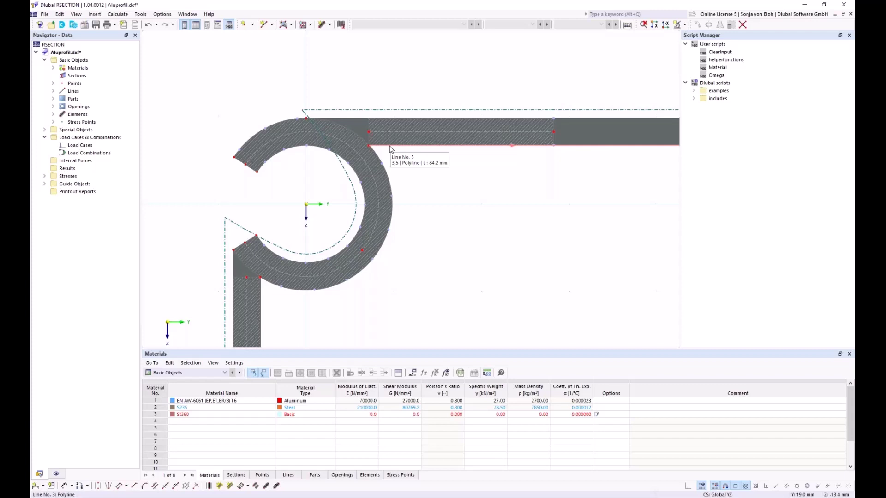
{"action": "left_click", "coordinate": [368, 129]}
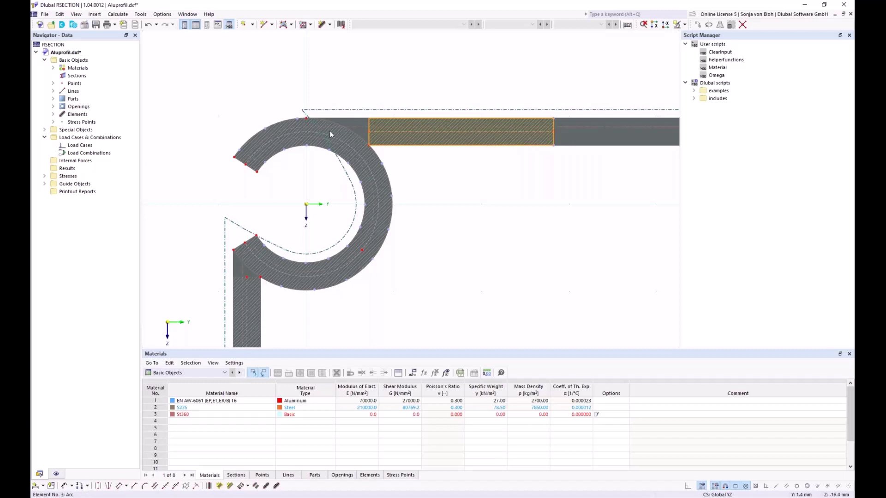
{"action": "right_click", "coordinate": [370, 127]}
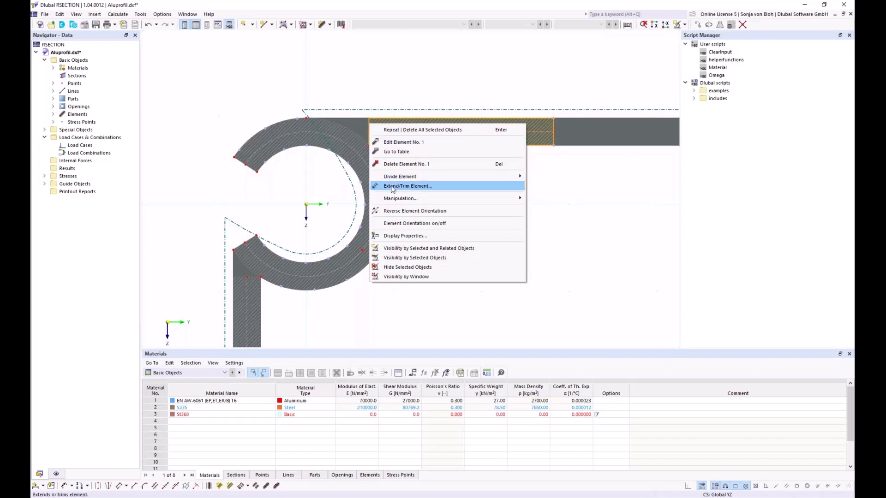
{"action": "left_click", "coordinate": [391, 187]}
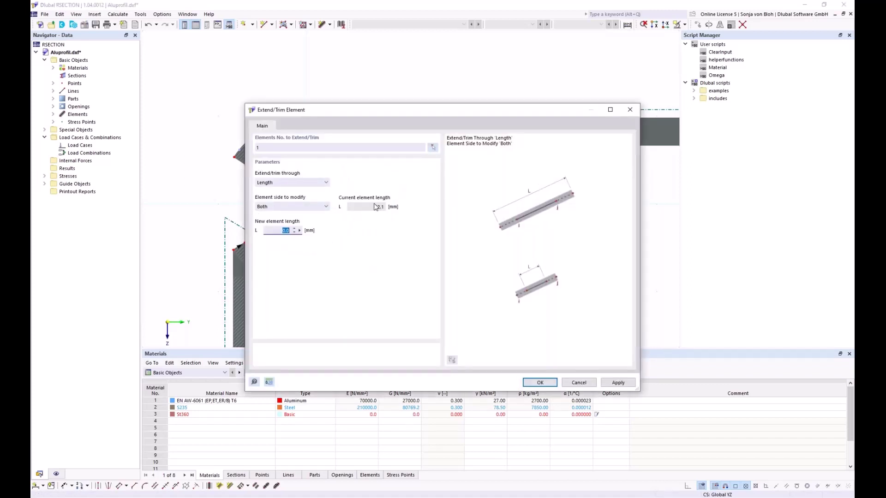
{"action": "left_click", "coordinate": [320, 183]}
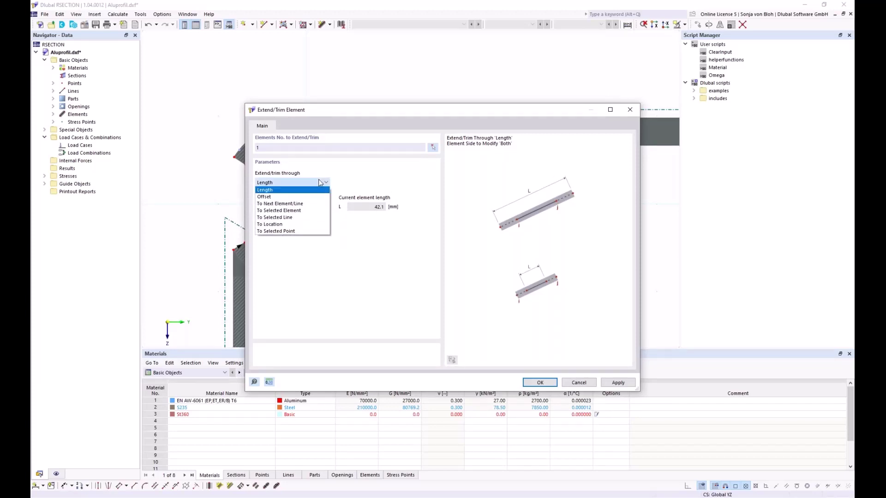
{"action": "left_click", "coordinate": [300, 204]}
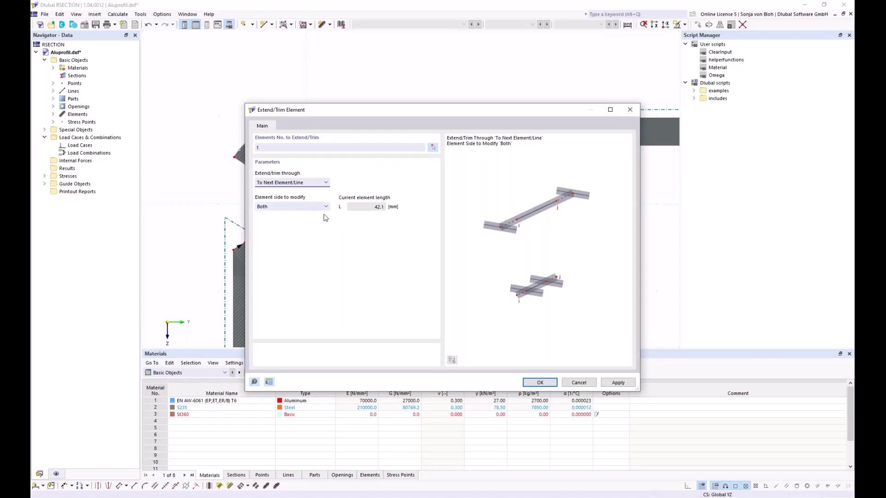
{"action": "left_click_drag", "start_coordinate": [359, 114], "coordinate": [349, 199]}
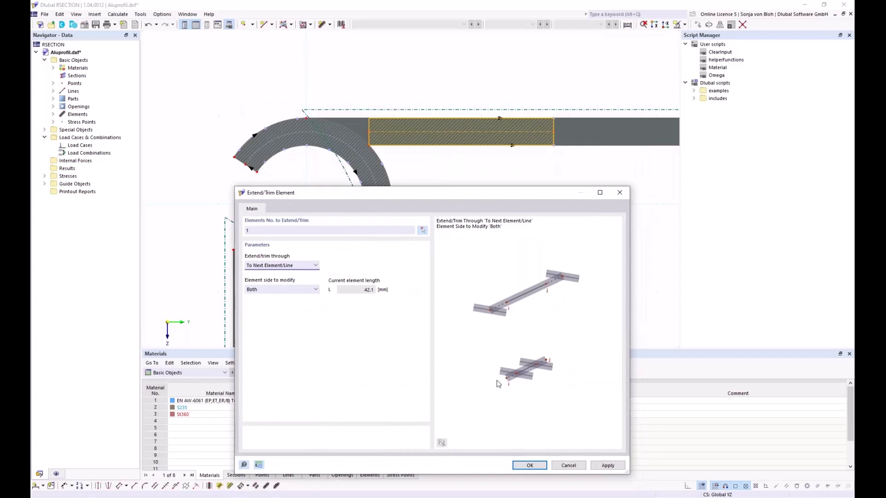
{"action": "left_click", "coordinate": [569, 466]}
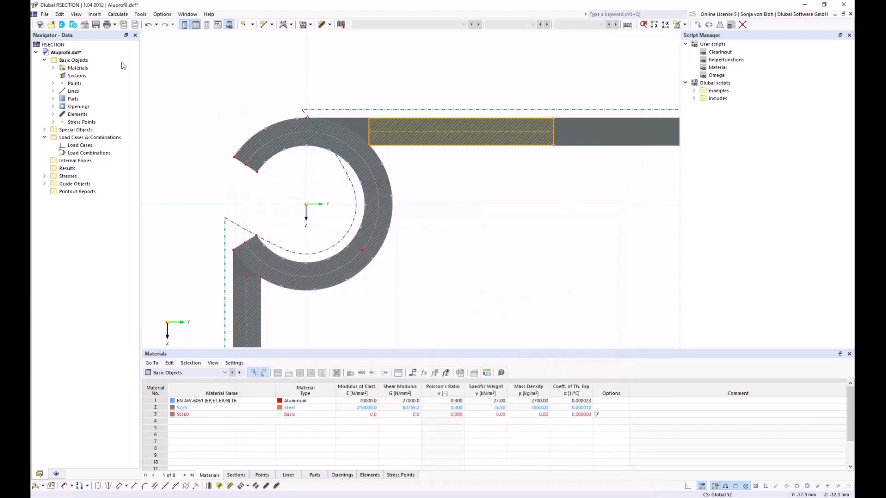
Enable Element Orientations under Model > Elements in the Display navigator.
{"action": "left_click", "coordinate": [56, 473]}
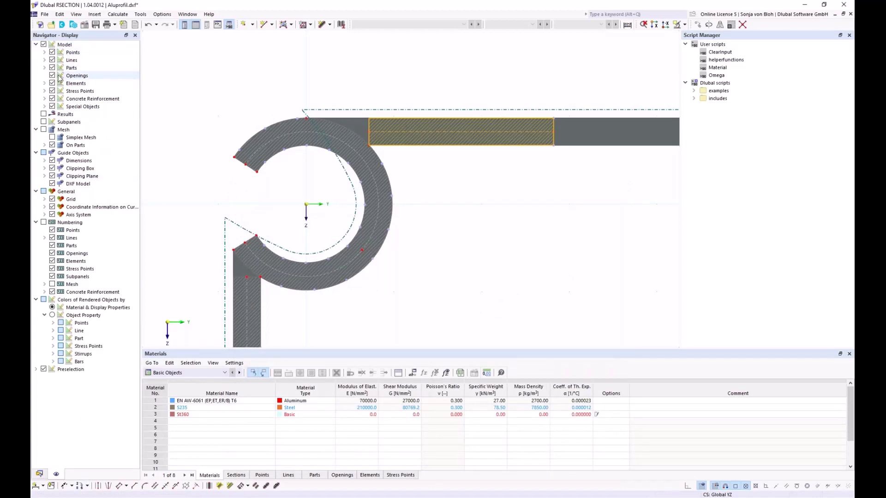
{"action": "left_click", "coordinate": [44, 84]}
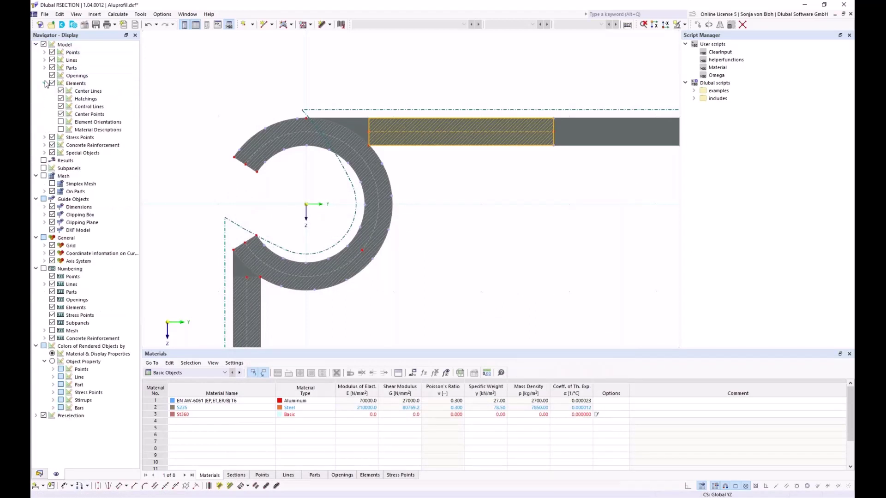
{"action": "left_click", "coordinate": [61, 122]}
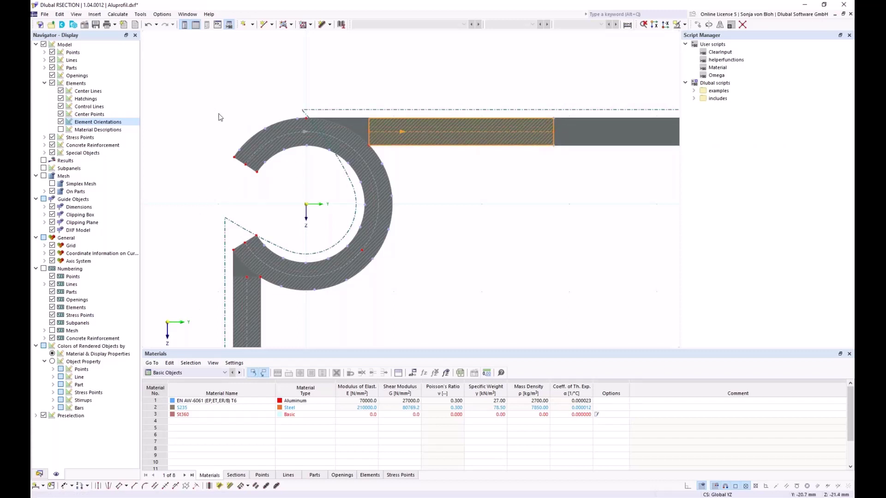
Extend the start of element 1 to the next element or line.
{"action": "right_click", "coordinate": [369, 126]}
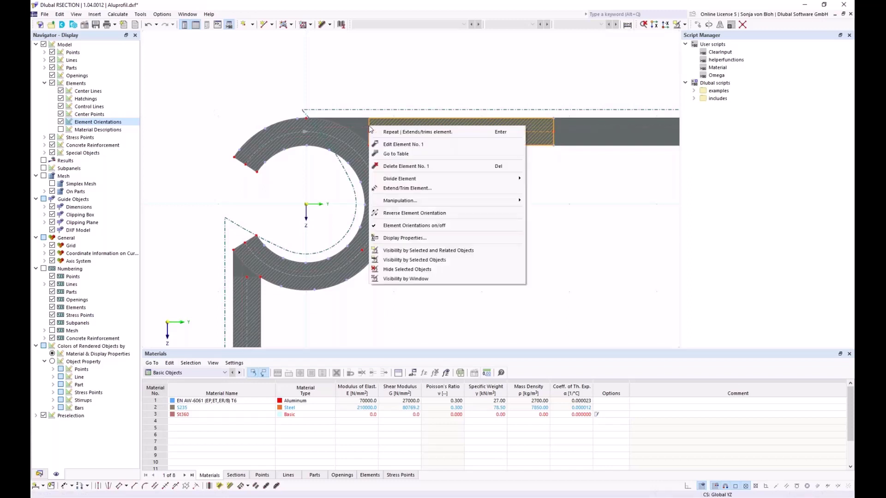
{"action": "left_click", "coordinate": [395, 188]}
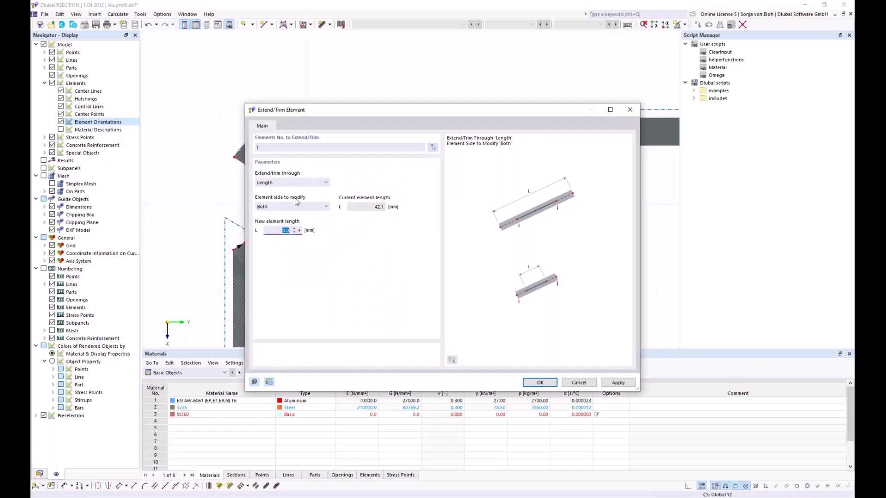
{"action": "left_click", "coordinate": [307, 187]}
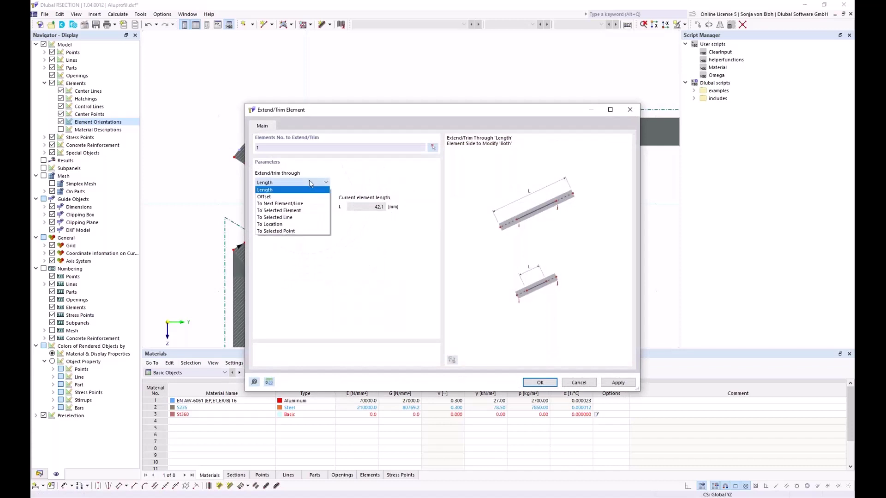
{"action": "left_click", "coordinate": [277, 198]}
{"action": "left_click_drag", "start_coordinate": [361, 114], "coordinate": [368, 229]}
{"action": "left_click", "coordinate": [307, 322]}
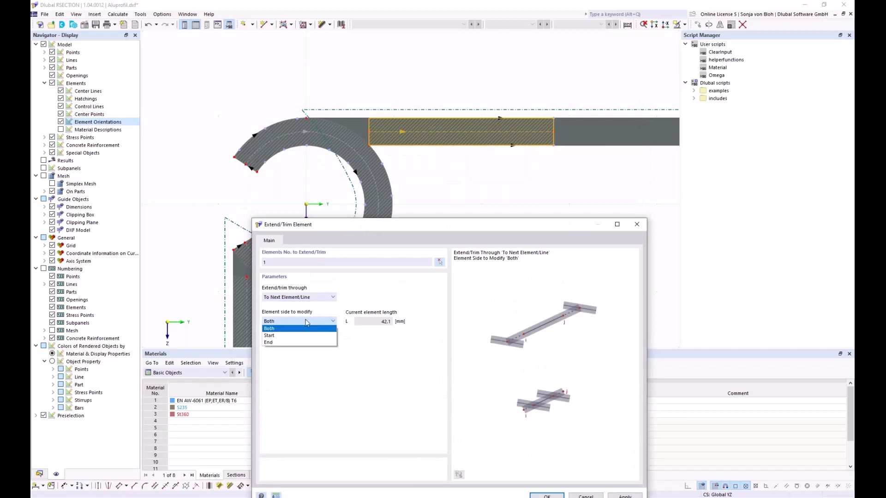
{"action": "left_click", "coordinate": [293, 336]}
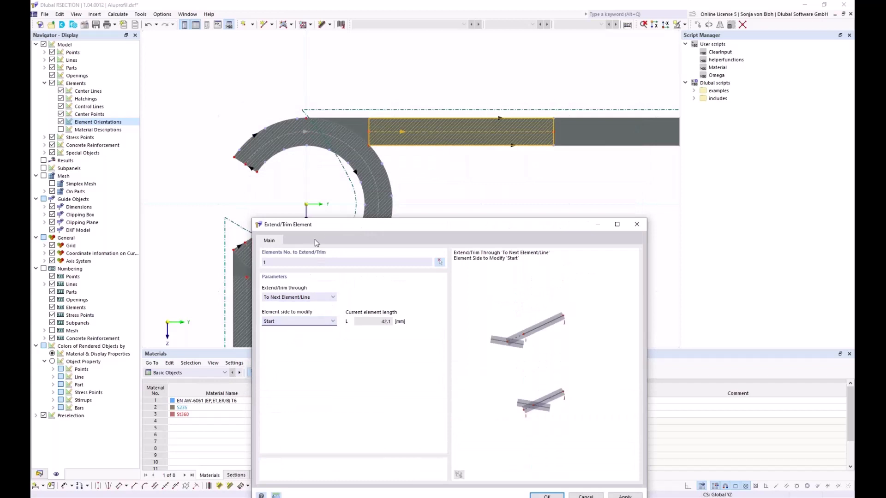
{"action": "left_click_drag", "start_coordinate": [321, 227], "coordinate": [301, 127]}
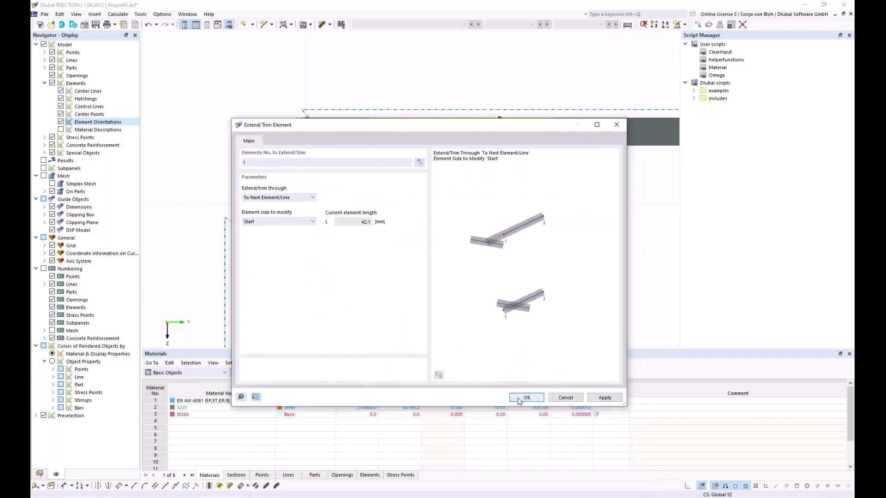
{"action": "left_click", "coordinate": [519, 399]}
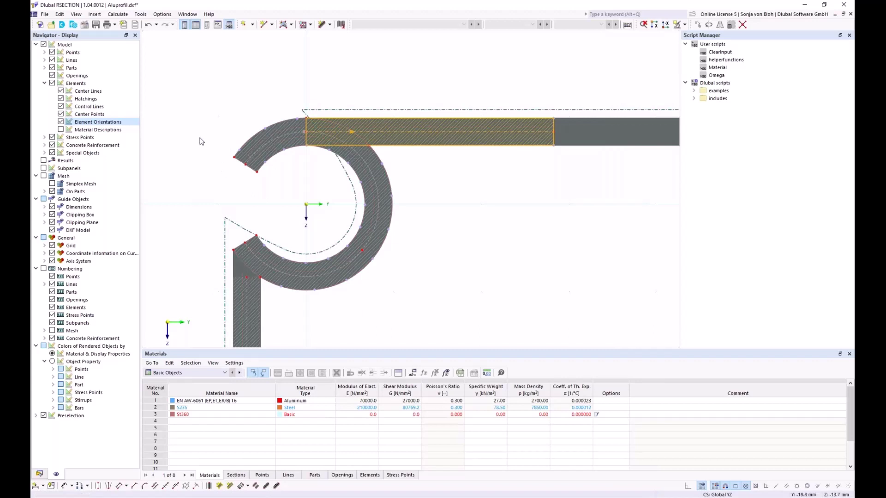
{"action": "left_click", "coordinate": [40, 474]}
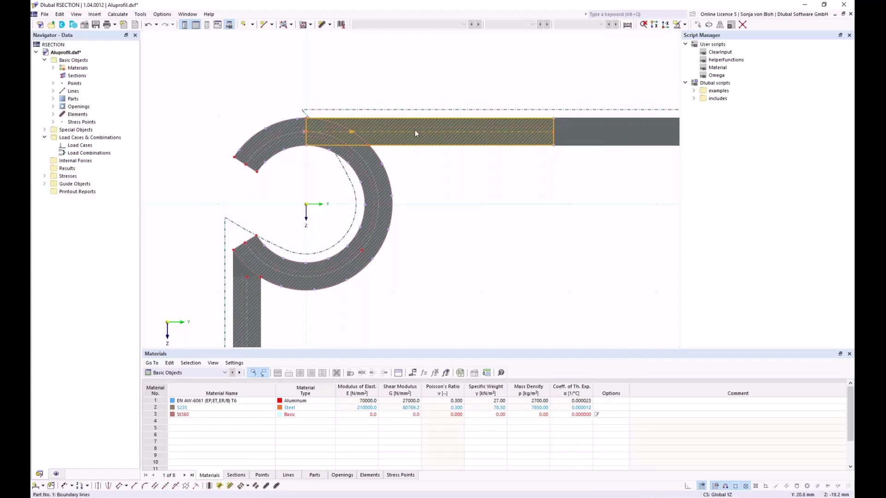
{"action": "left_click", "coordinate": [53, 114]}
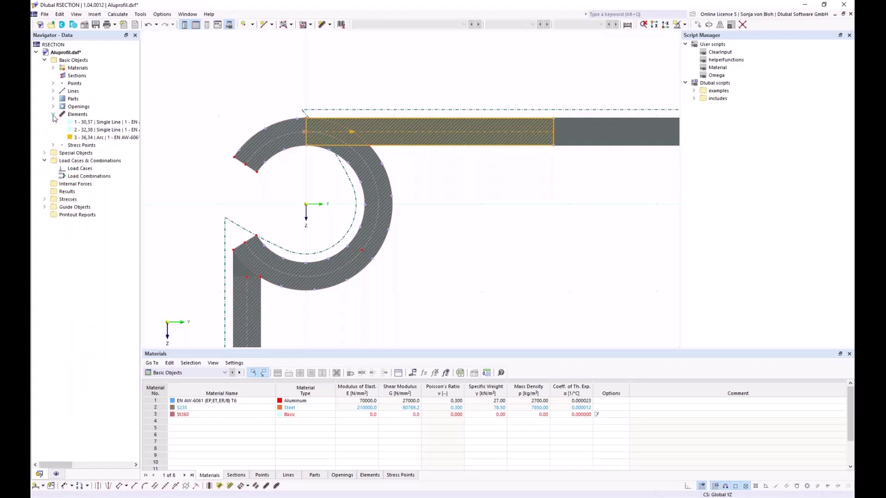
{"action": "left_click", "coordinate": [742, 24]}
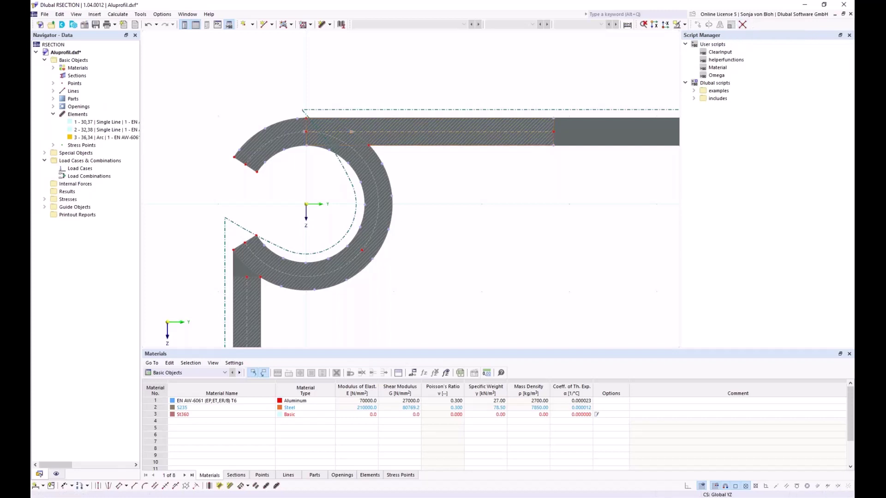
{"action": "scroll", "coordinate": [339, 140], "scroll_direction": "down", "scroll_amount": 2}
{"action": "left_click_drag", "start_coordinate": [209, 87], "coordinate": [491, 273]}
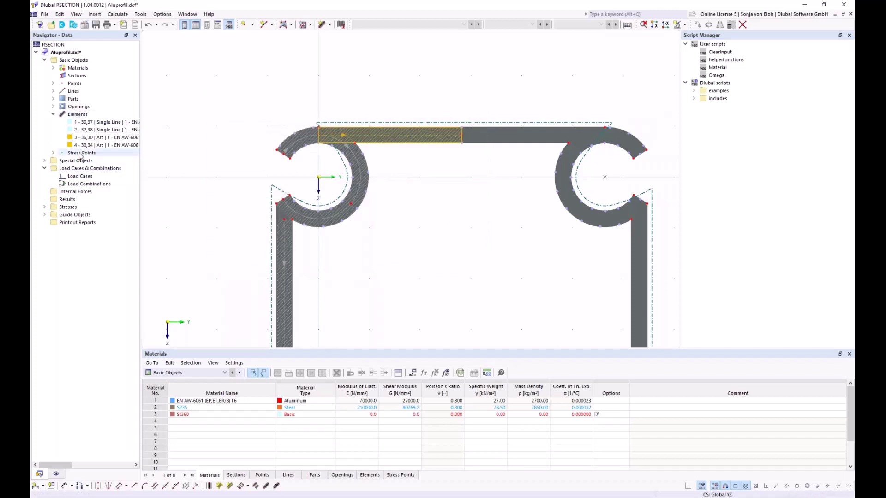
{"action": "scroll", "coordinate": [319, 144], "scroll_direction": "up", "scroll_amount": 2}
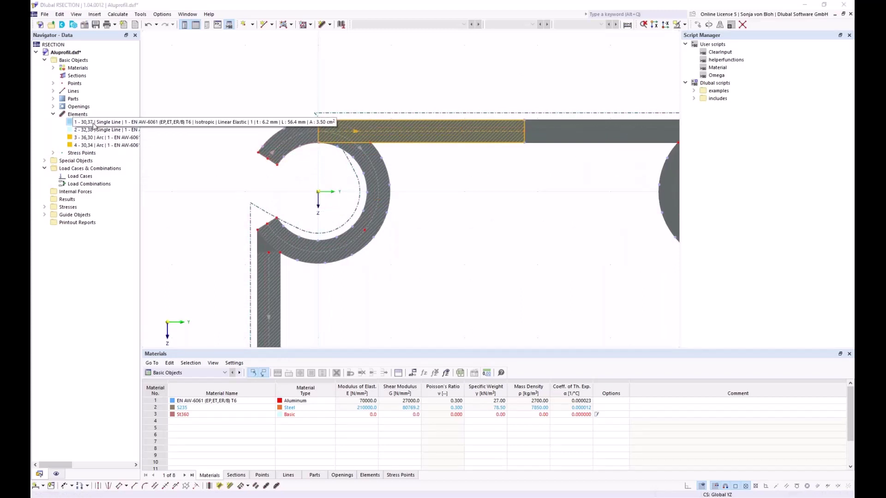
{"action": "left_click", "coordinate": [123, 144]}
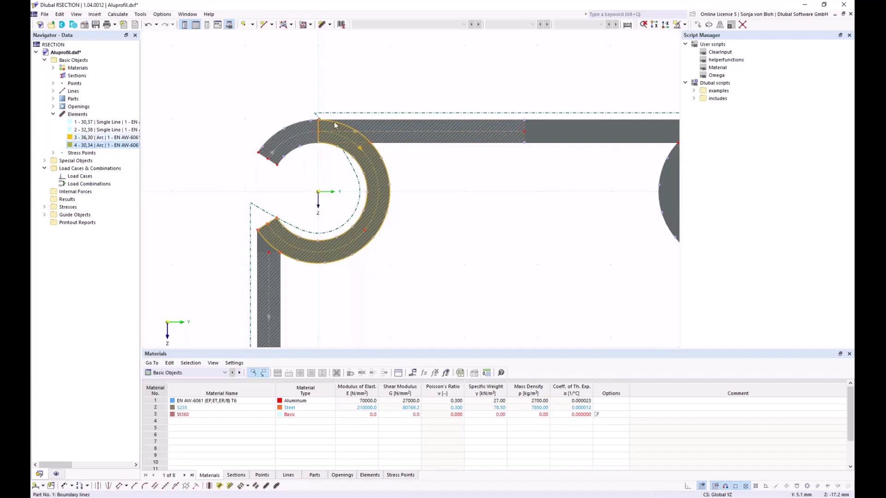
{"action": "scroll", "coordinate": [316, 126], "scroll_direction": "up", "scroll_amount": 2}
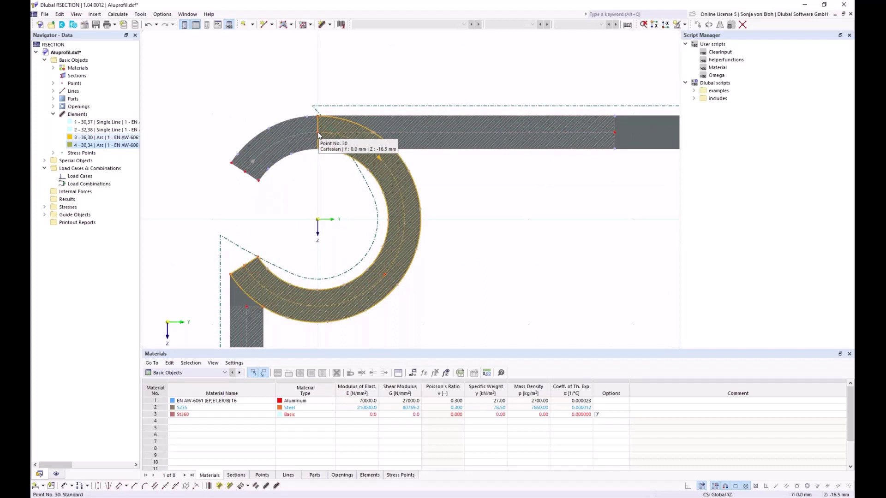
{"action": "scroll", "coordinate": [318, 135], "scroll_direction": "down", "scroll_amount": 5}
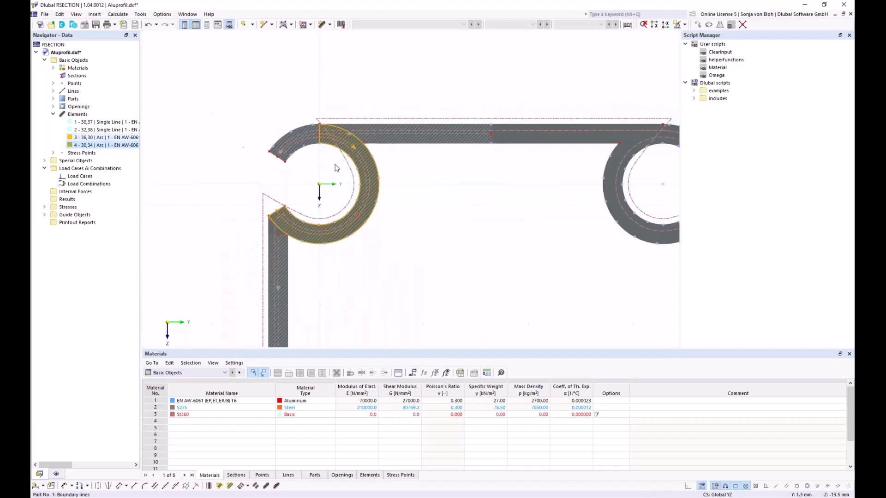
{"action": "middle_click_drag", "start_coordinate": [389, 263], "coordinate": [337, 190]}
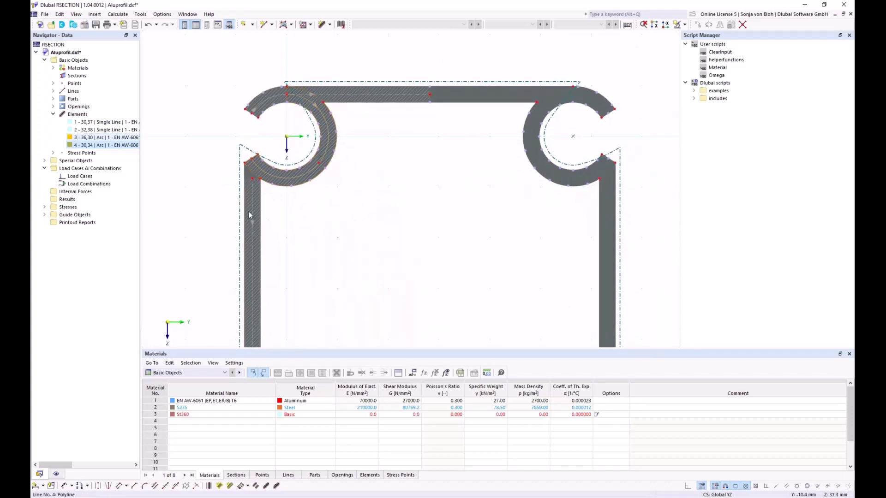
Extend the start of left wall element 2 to the next element or line.
{"action": "right_click", "coordinate": [249, 181]}
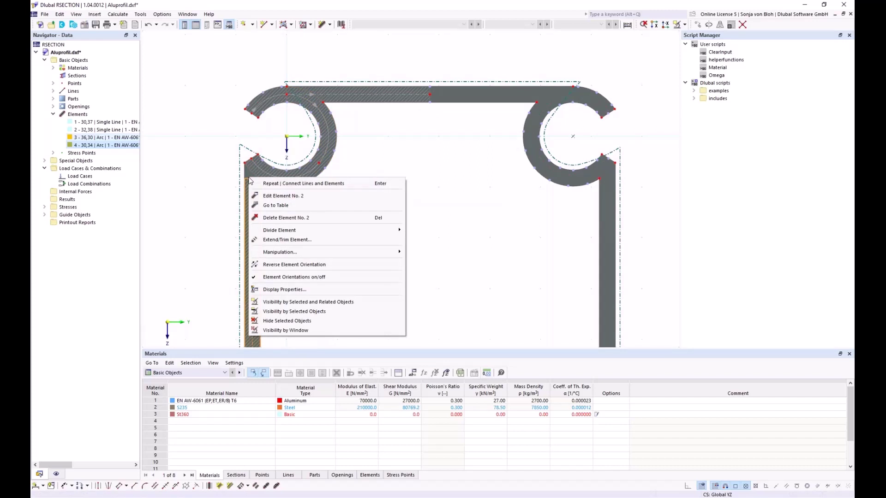
{"action": "left_click", "coordinate": [283, 239]}
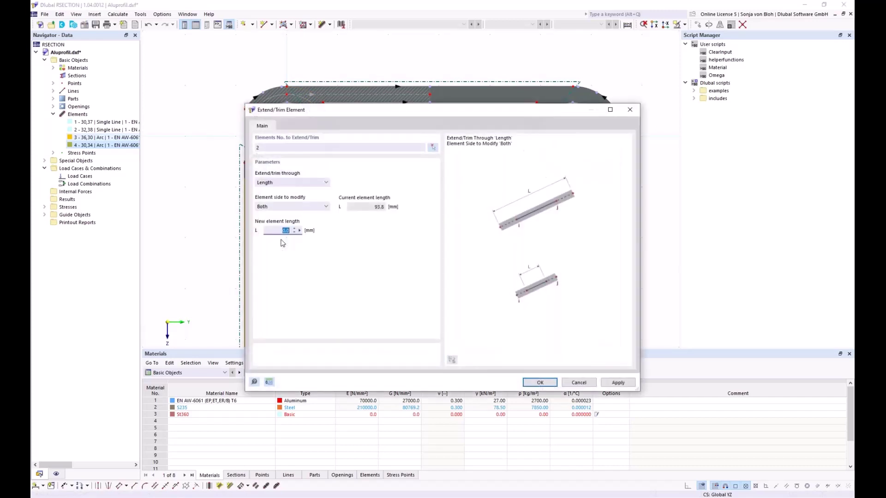
{"action": "left_click", "coordinate": [324, 182]}
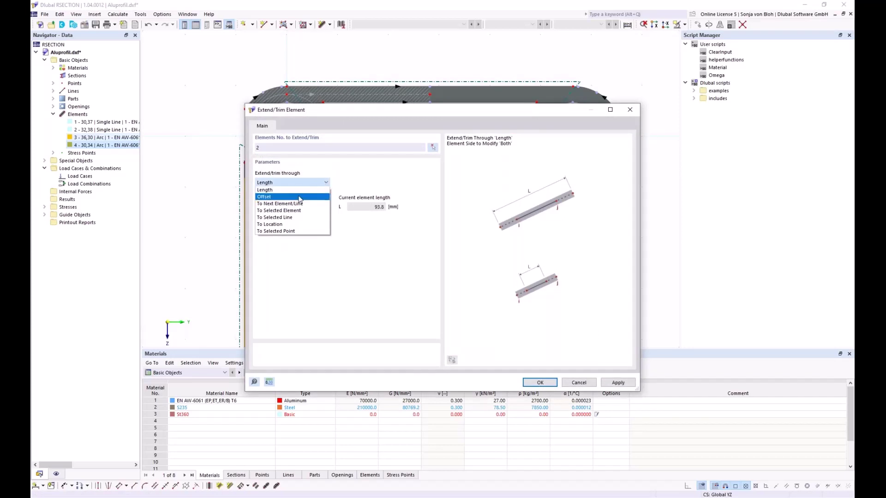
{"action": "left_click", "coordinate": [289, 203]}
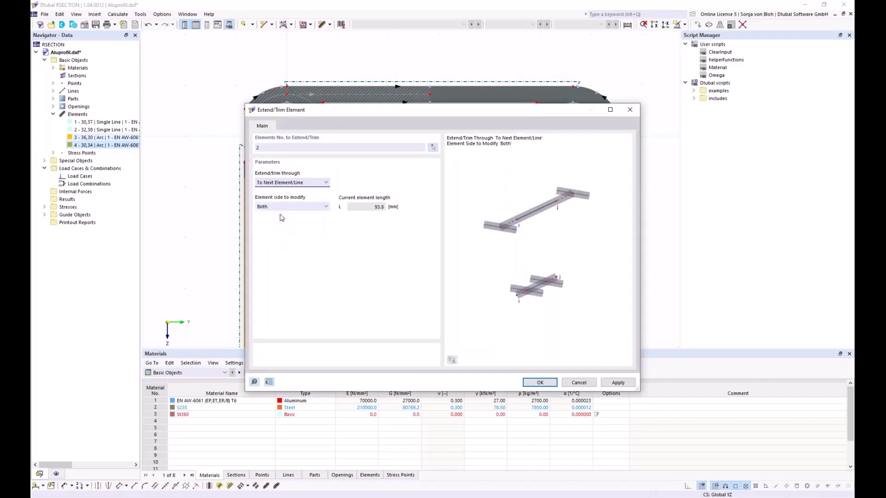
{"action": "left_click", "coordinate": [283, 207]}
{"action": "left_click", "coordinate": [278, 221]}
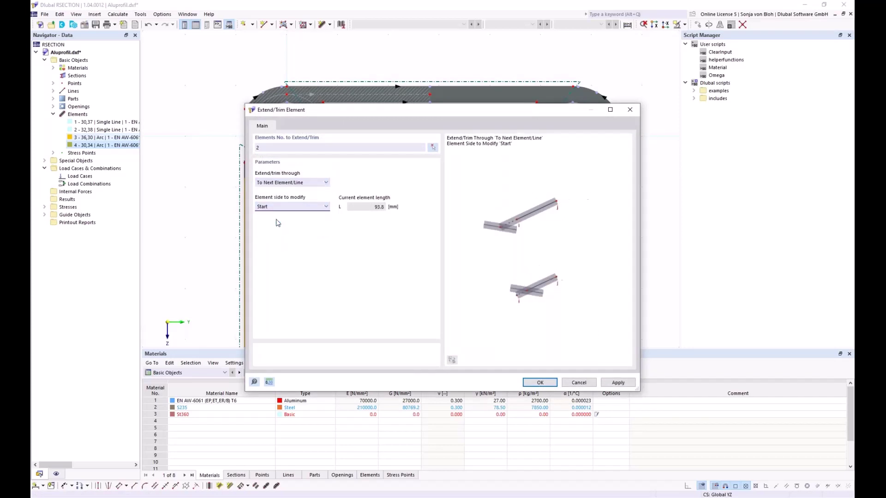
{"action": "left_click", "coordinate": [544, 384]}
{"action": "scroll", "coordinate": [381, 257], "scroll_direction": "down", "scroll_amount": 3}
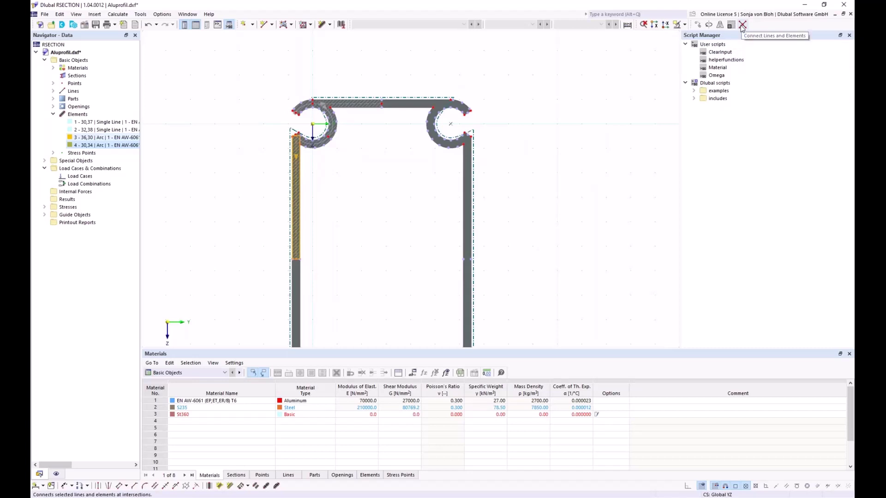
Connect the lines and elements at the left corner, then select elements 1 through 5.
{"action": "left_click", "coordinate": [742, 24]}
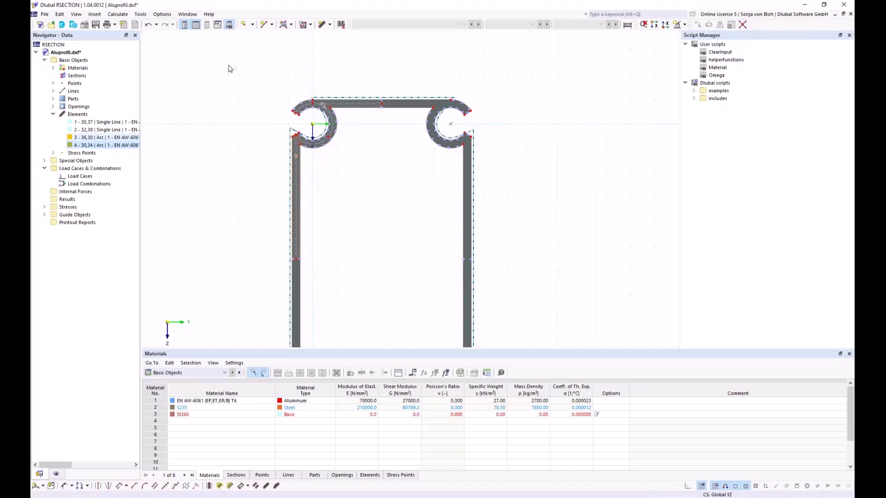
{"action": "left_click_drag", "start_coordinate": [228, 65], "coordinate": [411, 283]}
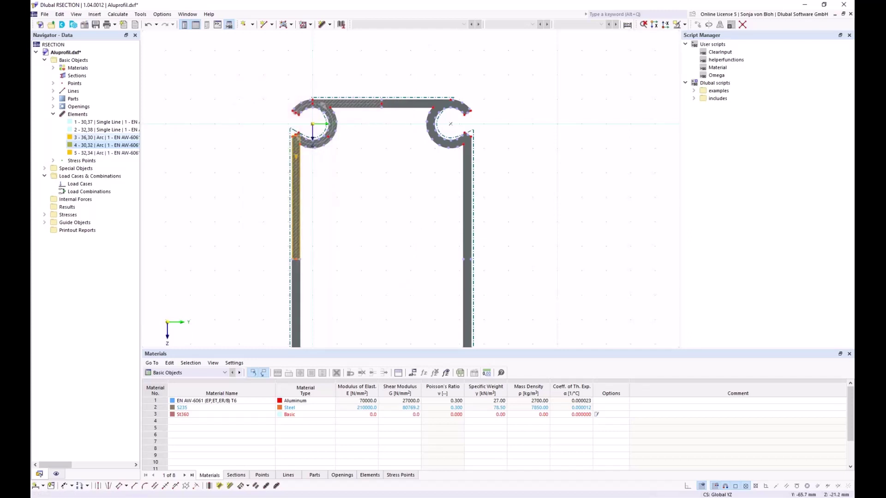
{"action": "key", "text": "Escape"}
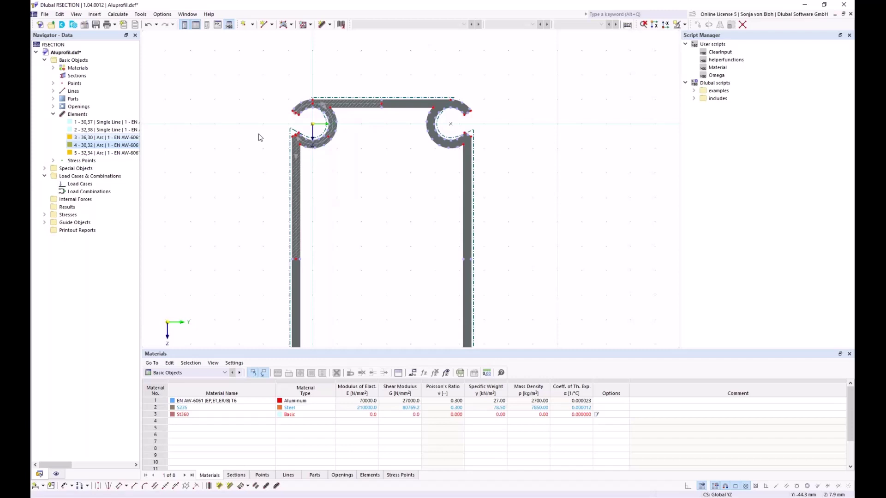
{"action": "left_click", "coordinate": [103, 122]}
{"action": "left_click", "coordinate": [99, 152], "text": "shift"}
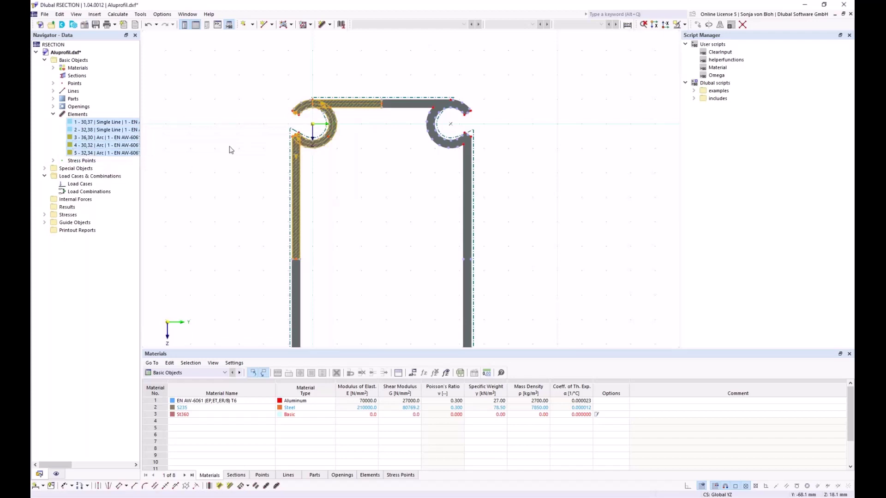
Copy-mirror elements 1–5 about a Z-parallel axis through point 37, creating elements 6–10.
{"action": "left_click", "coordinate": [718, 26]}
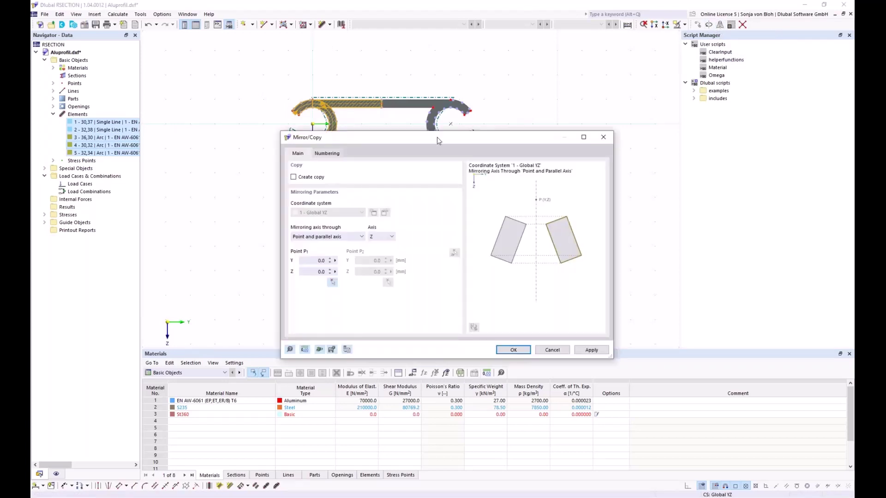
{"action": "left_click_drag", "start_coordinate": [391, 141], "coordinate": [535, 112]}
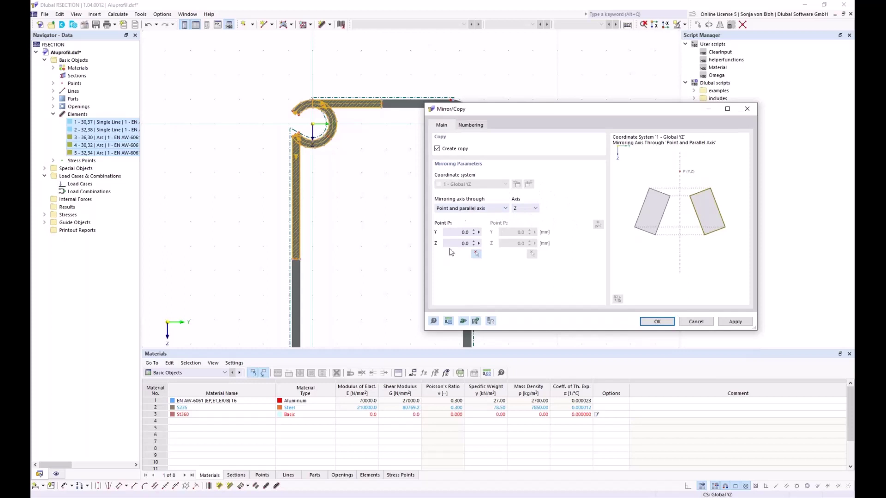
{"action": "left_click", "coordinate": [477, 254]}
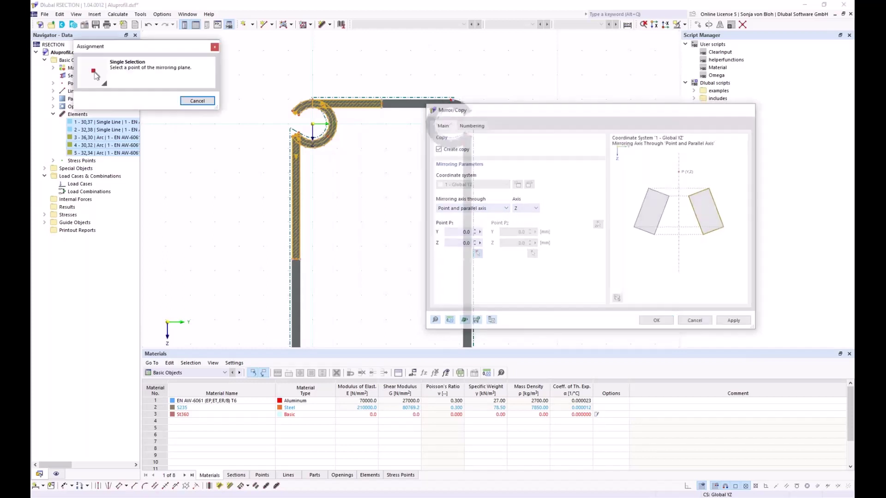
{"action": "scroll", "coordinate": [376, 97], "scroll_direction": "up", "scroll_amount": 3}
{"action": "left_click", "coordinate": [374, 95]}
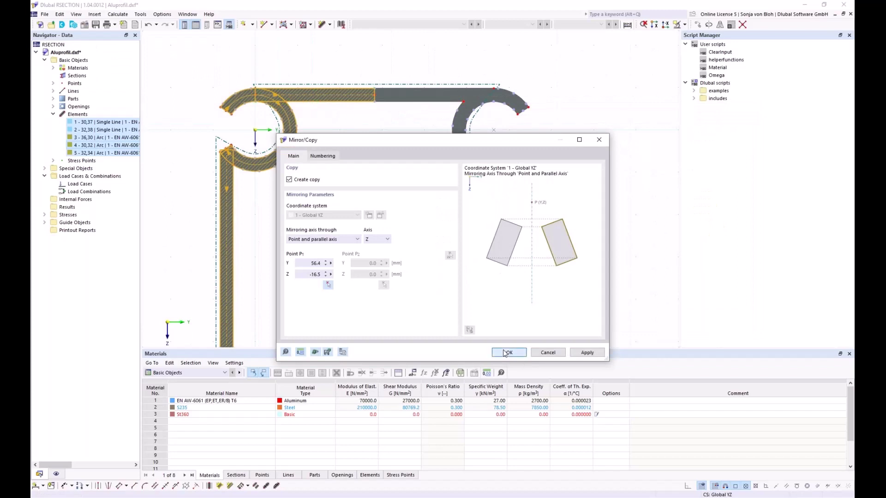
{"action": "left_click", "coordinate": [507, 353]}
{"action": "scroll", "coordinate": [362, 122], "scroll_direction": "down", "scroll_amount": 4}
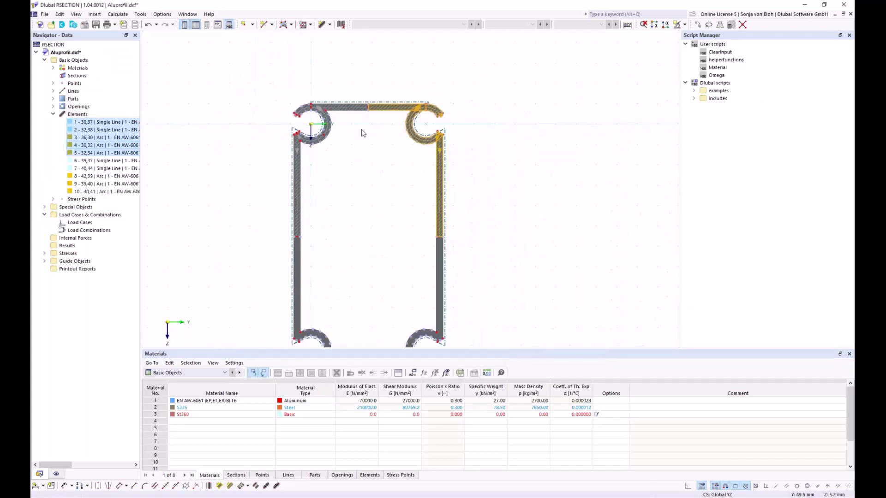
{"action": "middle_click_drag", "start_coordinate": [374, 231], "coordinate": [359, 187]}
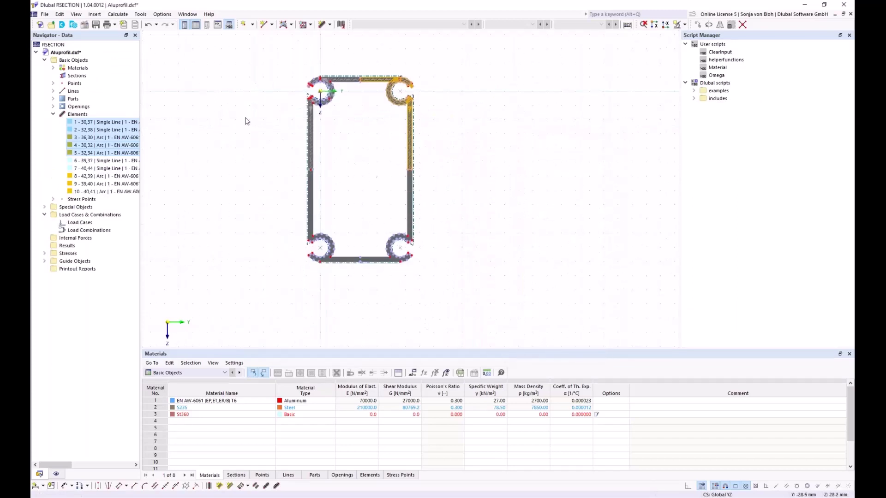
{"action": "scroll", "coordinate": [295, 159], "scroll_direction": "up", "scroll_amount": 1}
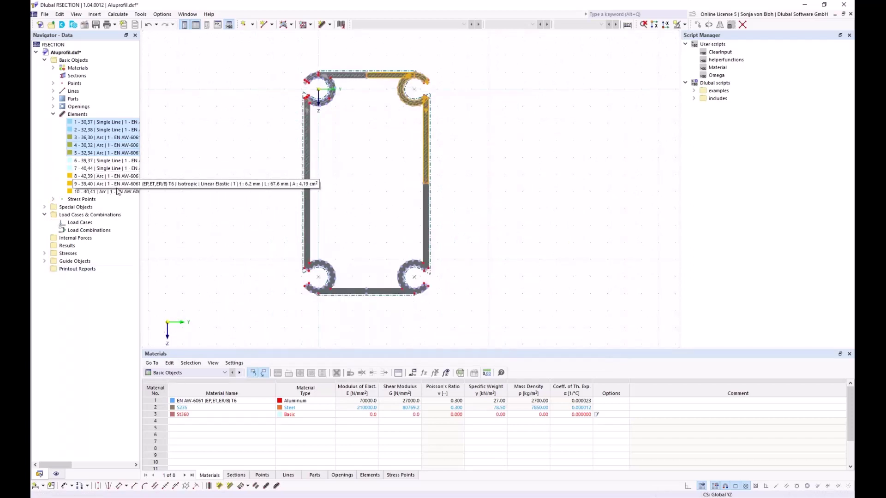
Copy-mirror all ten elements about a Y-parallel axis through point 38 as elements 11–20.
{"action": "left_click", "coordinate": [102, 193], "text": "shift"}
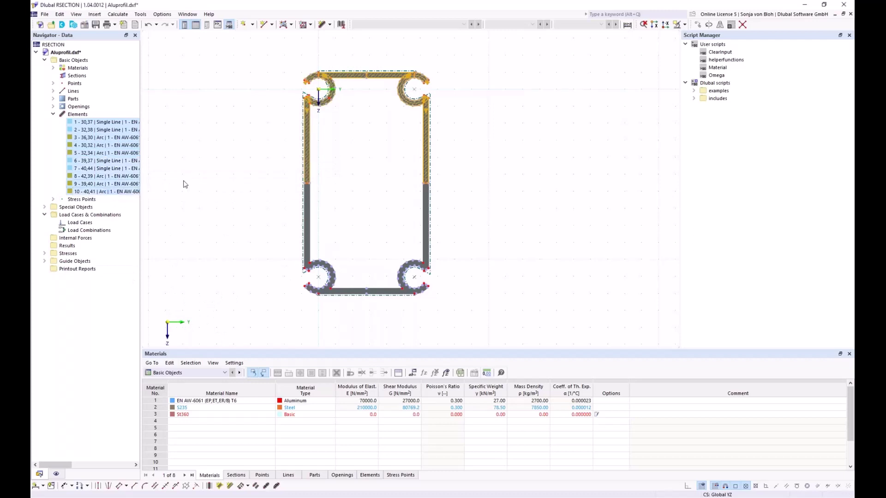
{"action": "left_click", "coordinate": [721, 25]}
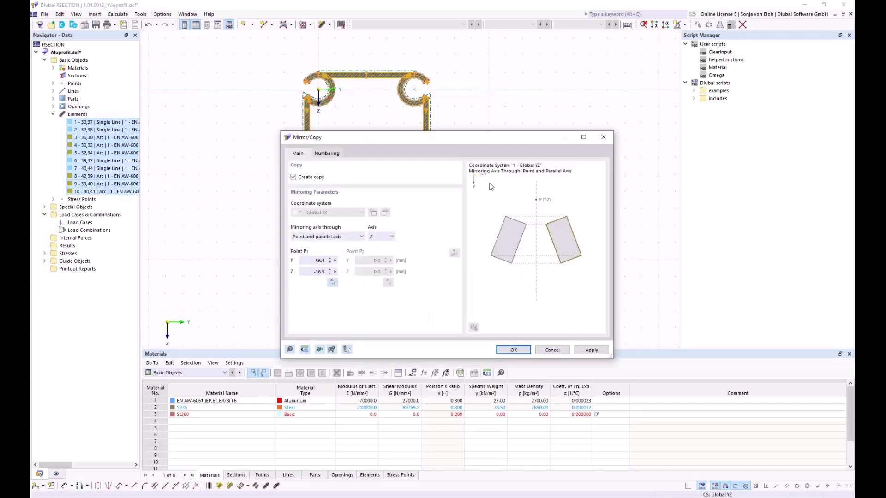
{"action": "left_click", "coordinate": [390, 237]}
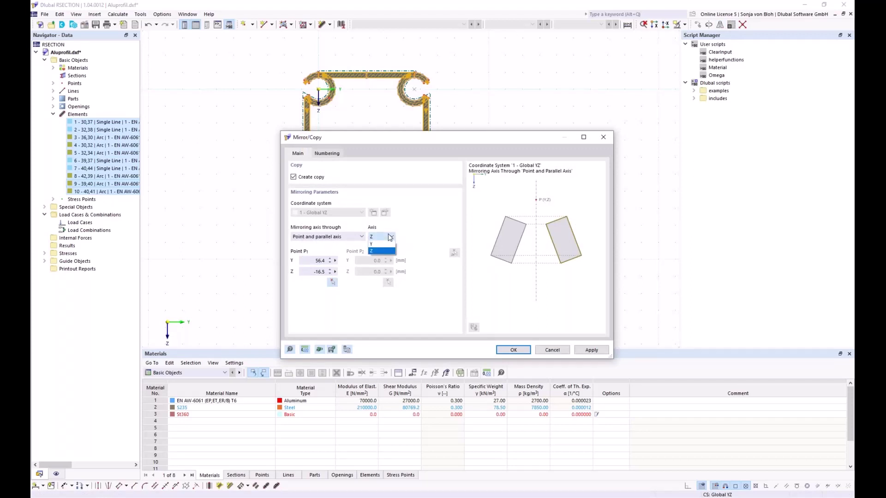
{"action": "left_click", "coordinate": [378, 245]}
{"action": "left_click", "coordinate": [332, 282]}
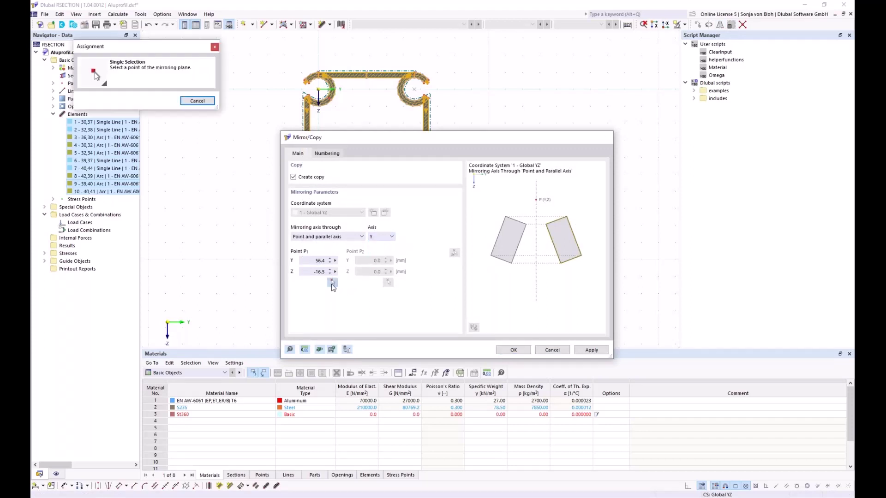
{"action": "scroll", "coordinate": [304, 247], "scroll_direction": "up", "scroll_amount": 5}
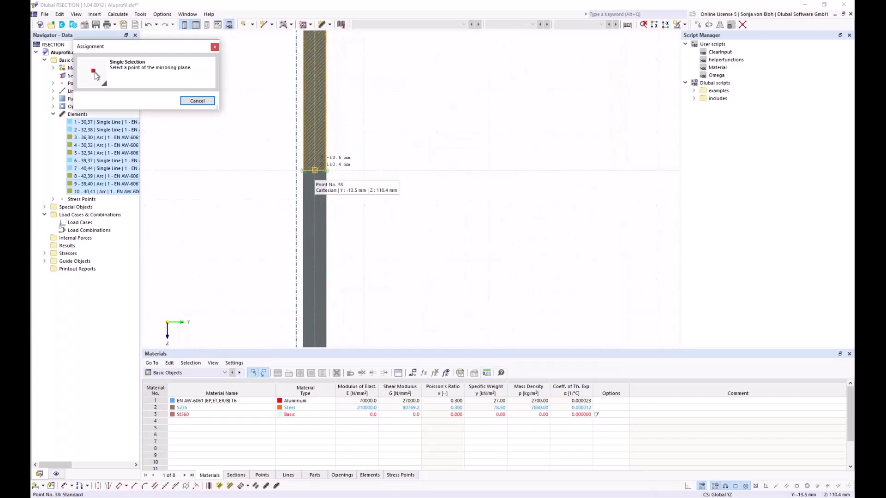
{"action": "left_click", "coordinate": [314, 181]}
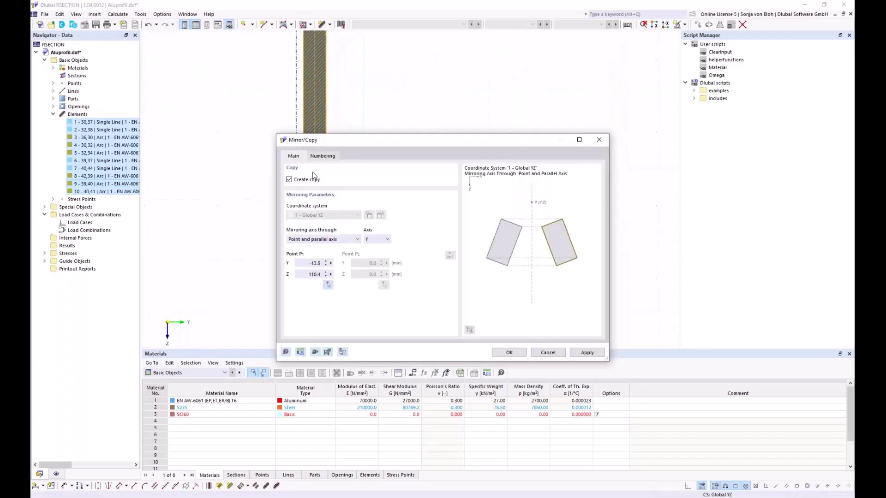
{"action": "left_click", "coordinate": [506, 355]}
{"action": "scroll", "coordinate": [382, 193], "scroll_direction": "down", "scroll_amount": 3}
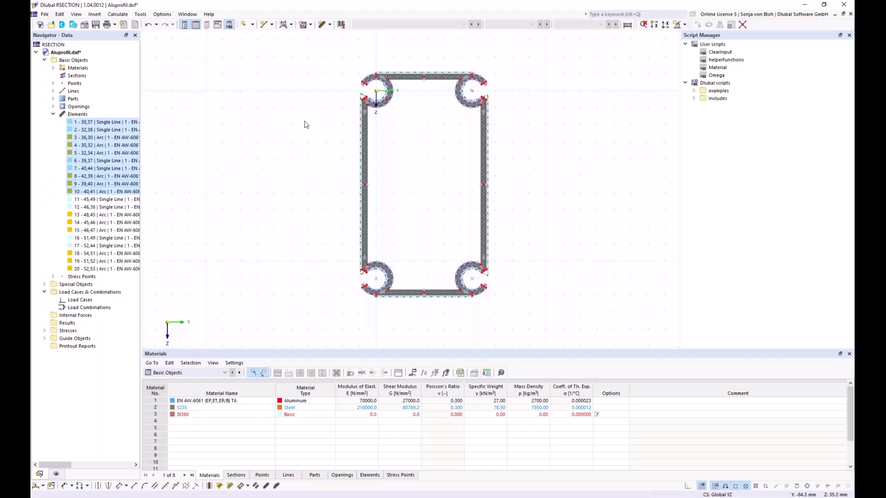
Set the model's Base Data analysis method to Thin-Walled Analysis.
{"action": "right_click", "coordinate": [84, 61]}
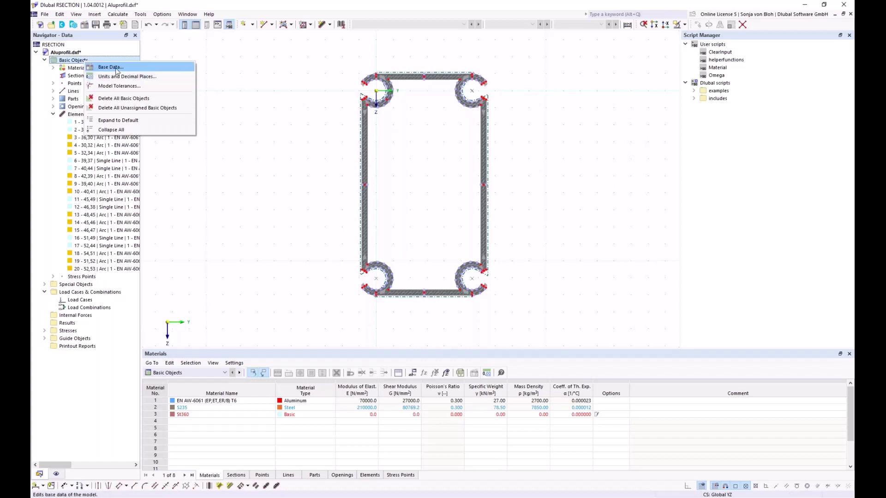
{"action": "left_click", "coordinate": [116, 69]}
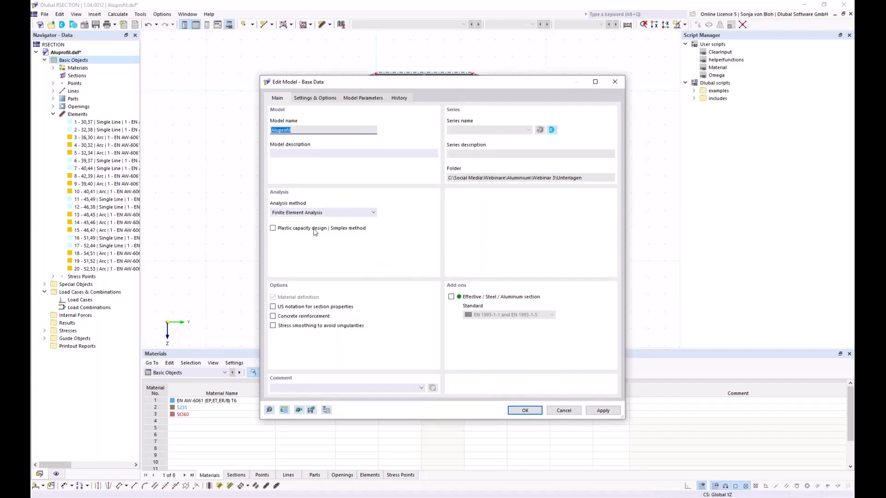
{"action": "left_click", "coordinate": [372, 213]}
{"action": "left_click", "coordinate": [338, 229]}
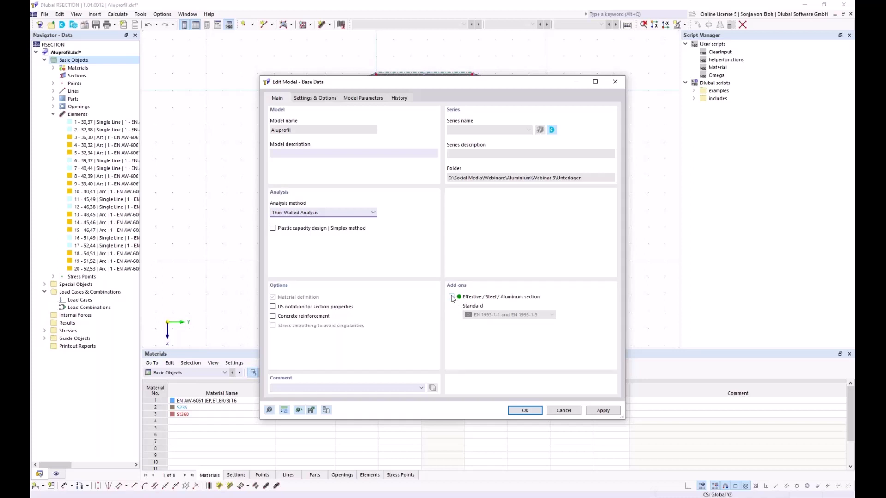
{"action": "left_click", "coordinate": [520, 412]}
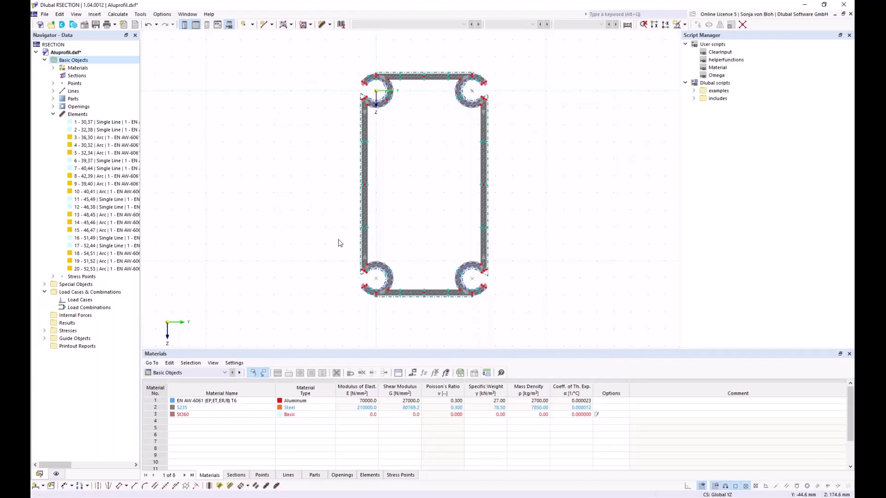
Calculate all section properties (depth 260.0 mm, width 146.0 mm, area 56.48 cm²).
{"action": "left_click", "coordinate": [118, 14]}
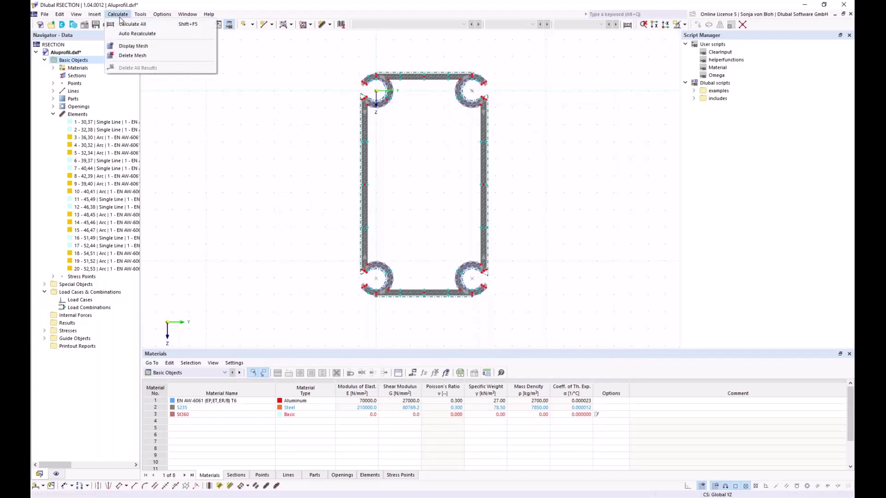
{"action": "left_click", "coordinate": [127, 26]}
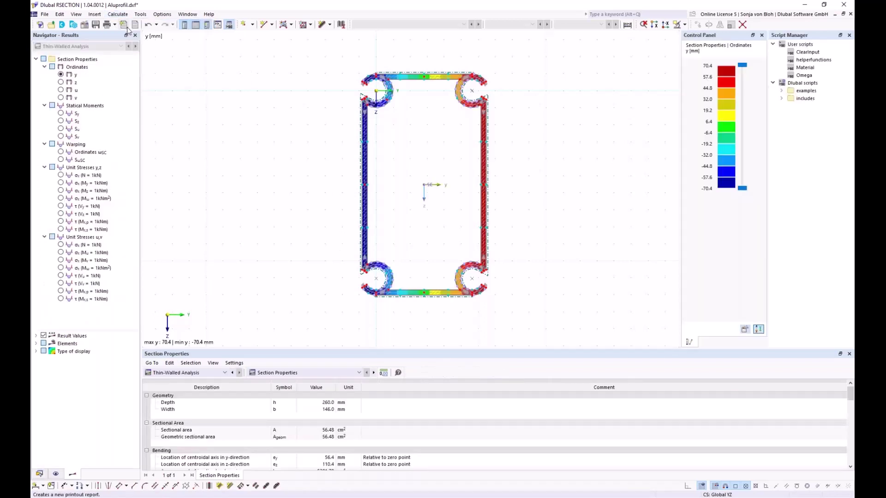
{"action": "middle_click_drag", "start_coordinate": [261, 138], "coordinate": [208, 143]}
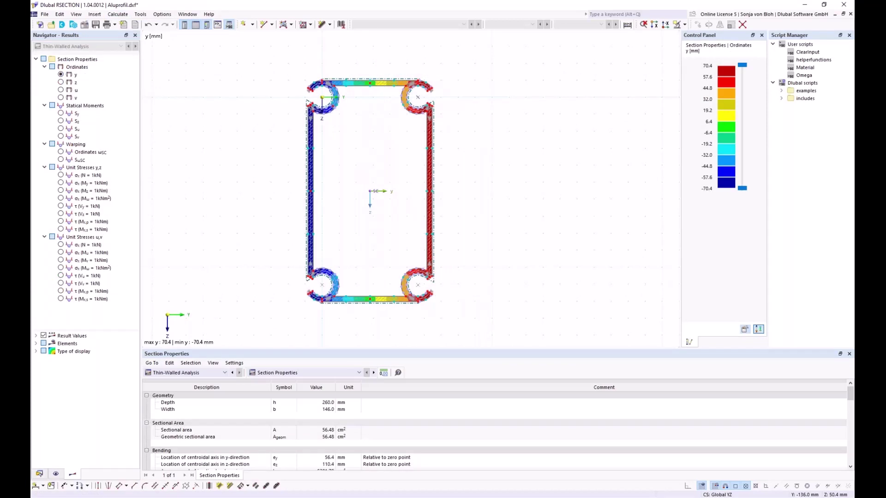
Save the calculated section model with its results as Alu.rsc.
{"action": "left_click", "coordinate": [95, 25]}
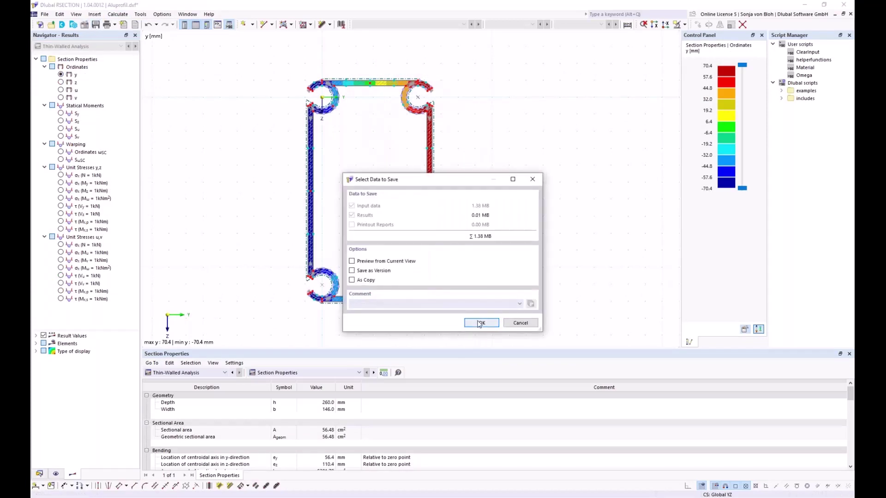
{"action": "left_click", "coordinate": [479, 324]}
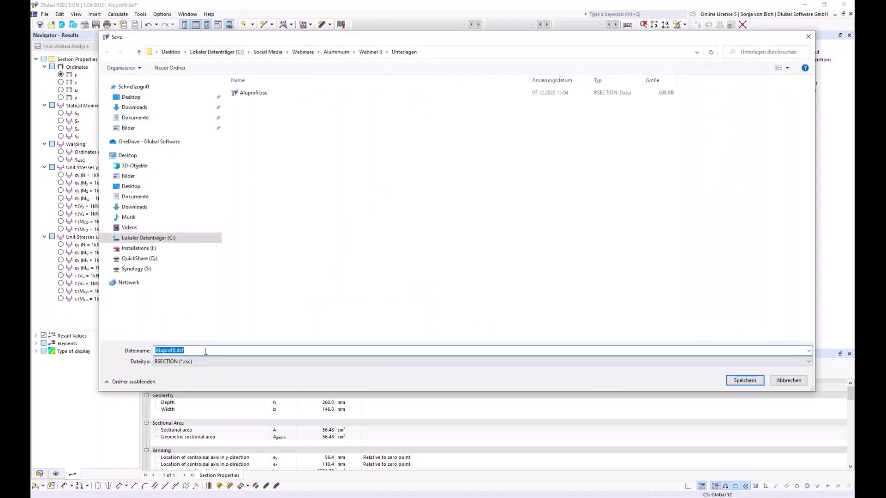
{"action": "left_click", "coordinate": [203, 350]}
{"action": "key", "text": "BackSpace"}
{"action": "key", "text": "BackSpace"}
{"action": "key", "text": "BackSpace"}
{"action": "key", "text": "BackSpace"}
{"action": "key", "text": "BackSpace"}
{"action": "key", "text": "BackSpace"}
{"action": "key", "text": "BackSpace"}
{"action": "key", "text": "BackSpace"}
{"action": "key", "text": "BackSpace"}
{"action": "key", "text": "BackSpace"}
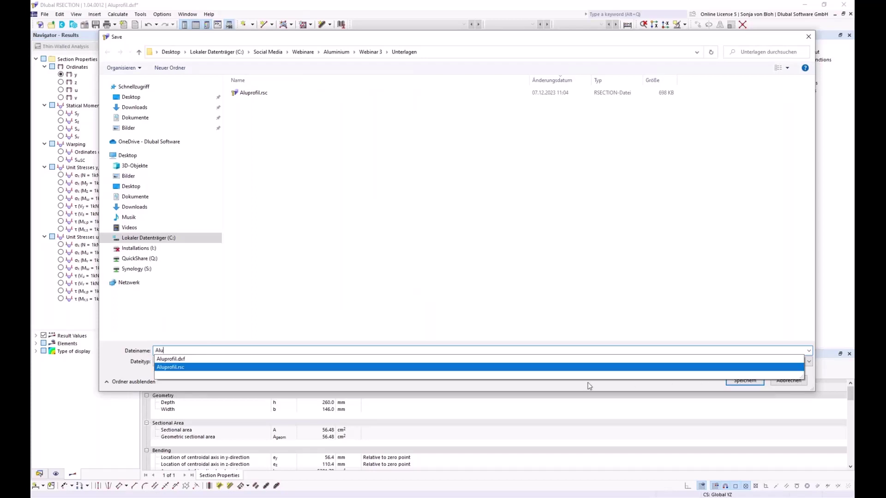
{"action": "left_click", "coordinate": [525, 383]}
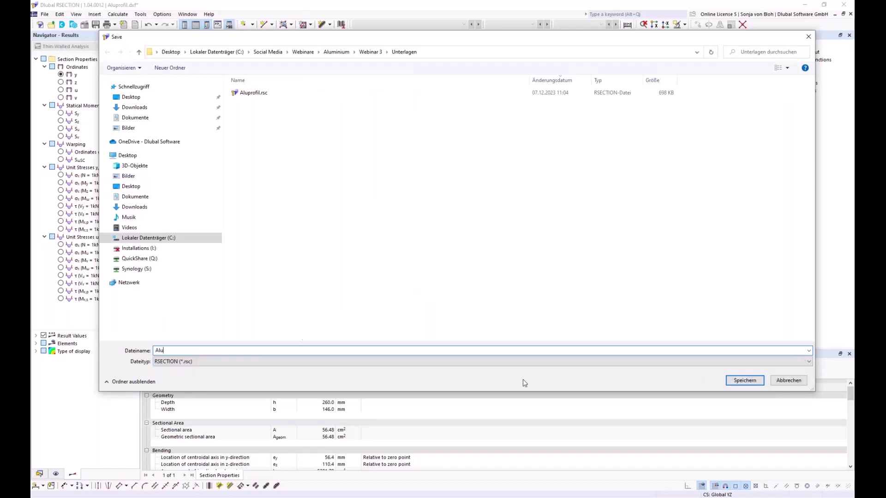
{"action": "left_click", "coordinate": [745, 381]}
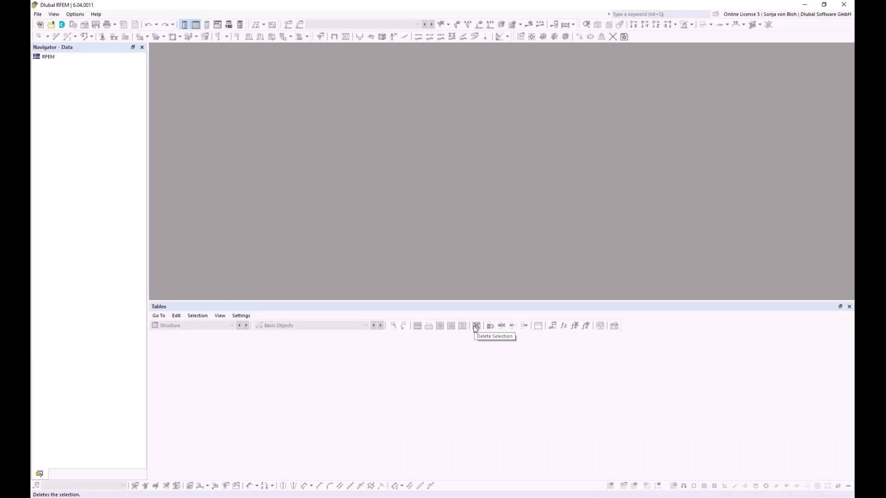
Start a new RFEM model named Webinar with Aluminum Design and Wind Simulation add-ons enabled.
{"action": "left_click", "coordinate": [37, 15]}
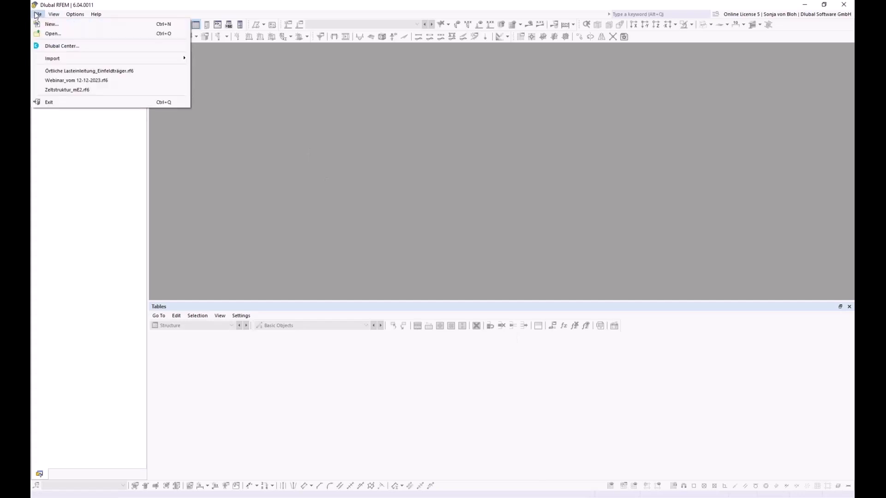
{"action": "left_click", "coordinate": [40, 24]}
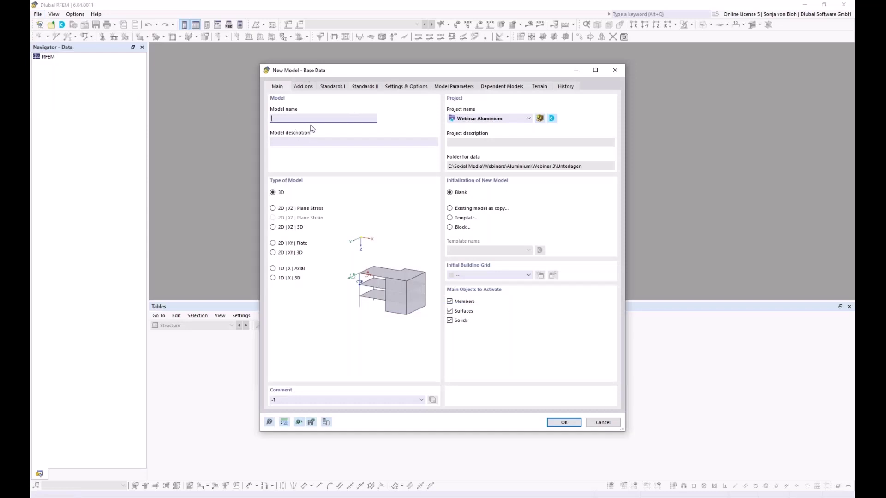
{"action": "type", "text": "Webinar"}
{"action": "left_click", "coordinate": [309, 87]}
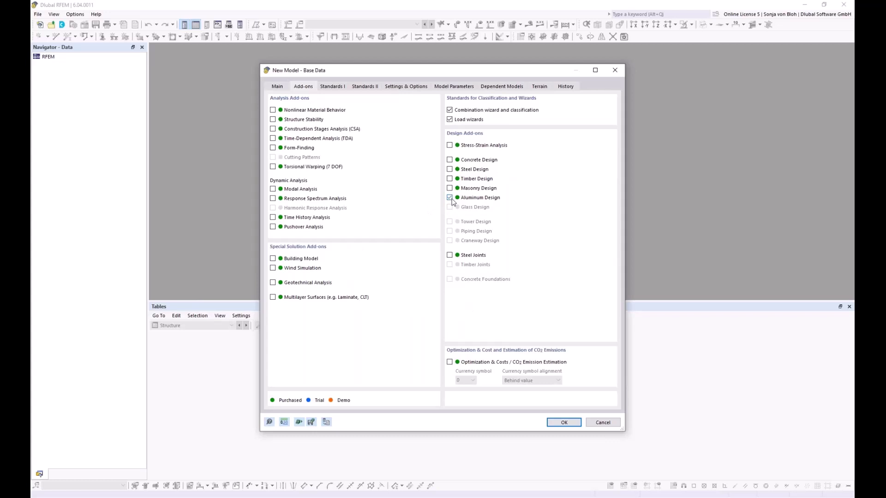
{"action": "left_click", "coordinate": [273, 268]}
{"action": "left_click", "coordinate": [332, 86]}
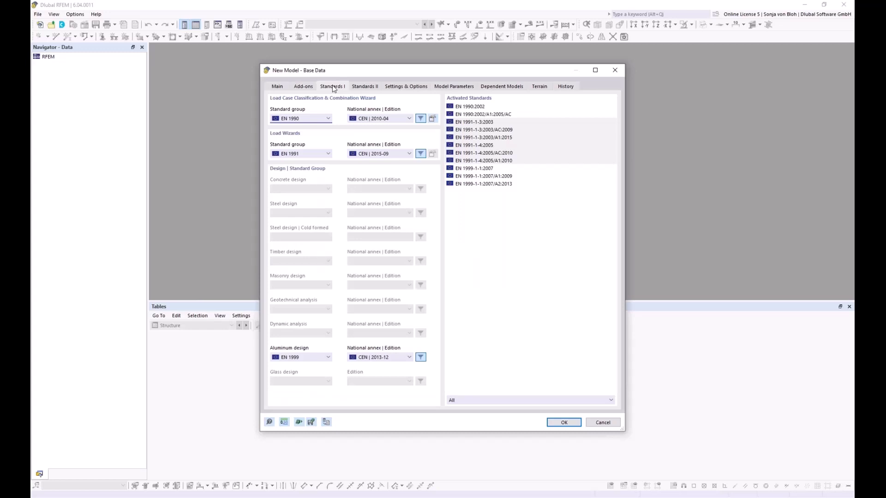
Use national annexes DIN 2012-08, DIN 2019-04 and DIN 2021-03 for combinations, load wizards and aluminium design.
{"action": "left_click", "coordinate": [409, 119]}
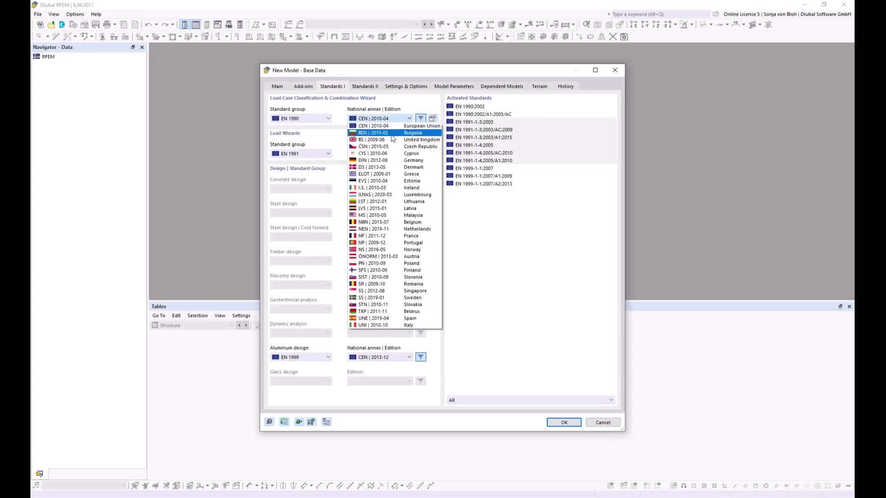
{"action": "left_click", "coordinate": [374, 161]}
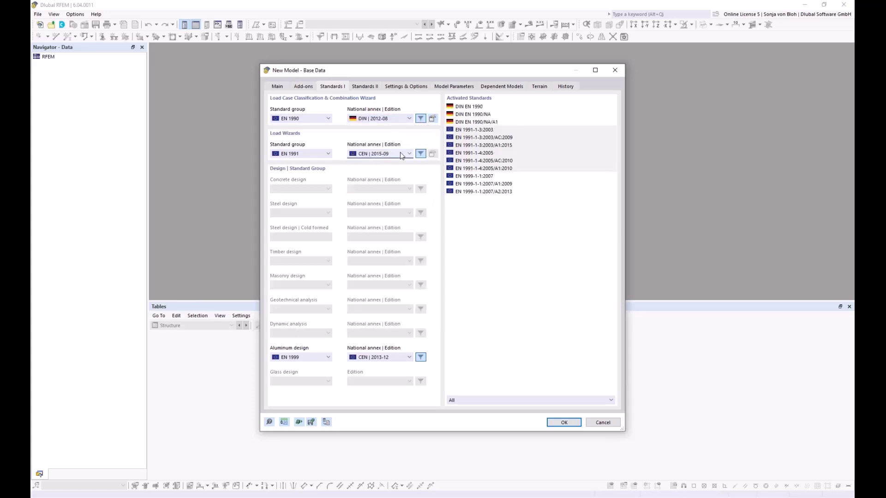
{"action": "left_click", "coordinate": [376, 154]}
{"action": "left_click", "coordinate": [372, 203]}
{"action": "left_click", "coordinate": [391, 357]}
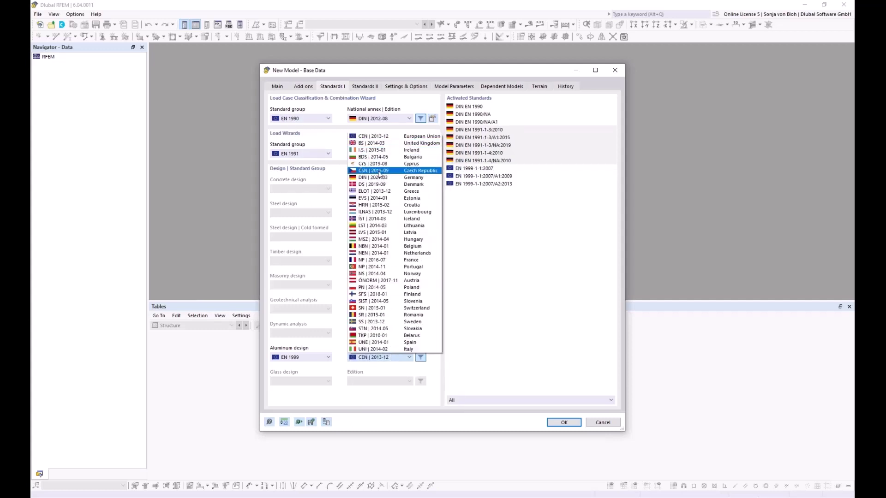
{"action": "left_click", "coordinate": [374, 177]}
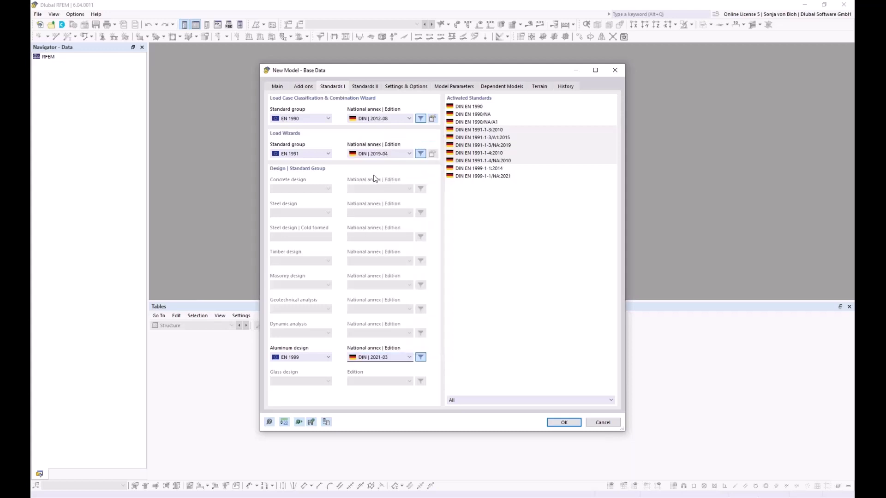
{"action": "left_click", "coordinate": [563, 423]}
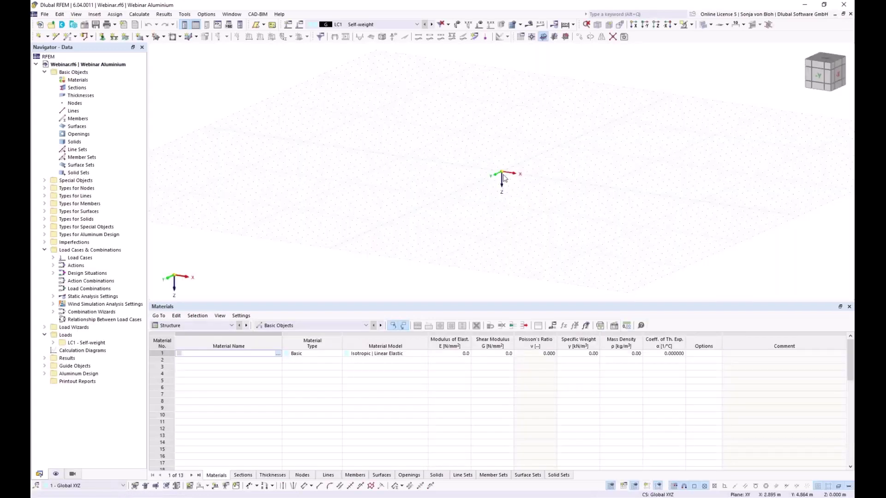
Set YZ as the work plane and view the model in the X direction.
{"action": "left_click", "coordinate": [555, 37]}
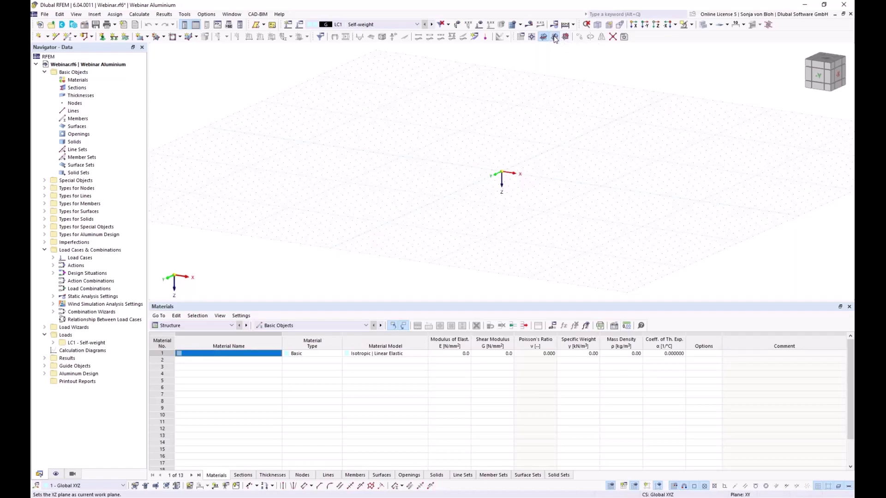
{"action": "left_click", "coordinate": [634, 26]}
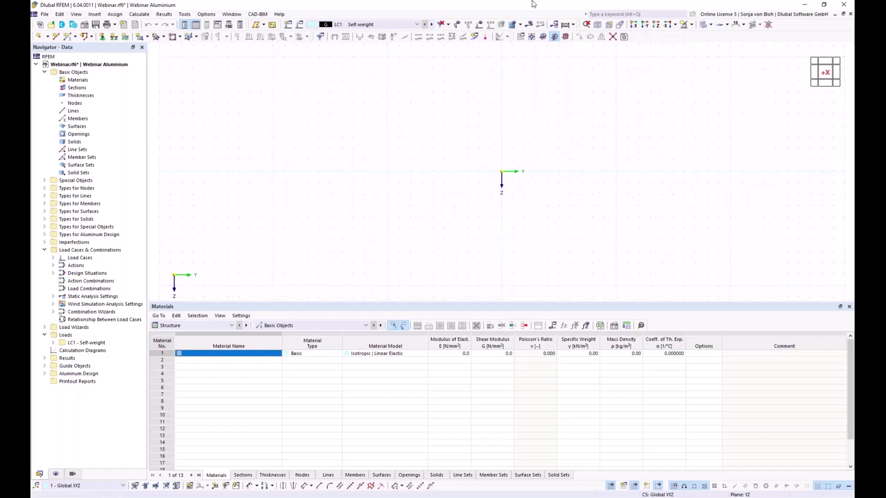
Start an arc line via edge nodes and radius, placing its start node at Y -9.
{"action": "left_click", "coordinate": [55, 37]}
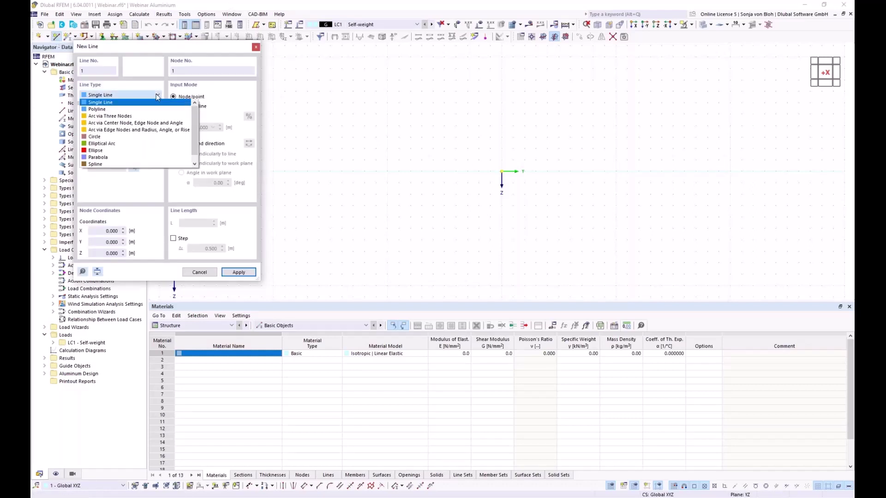
{"action": "left_click", "coordinate": [123, 131]}
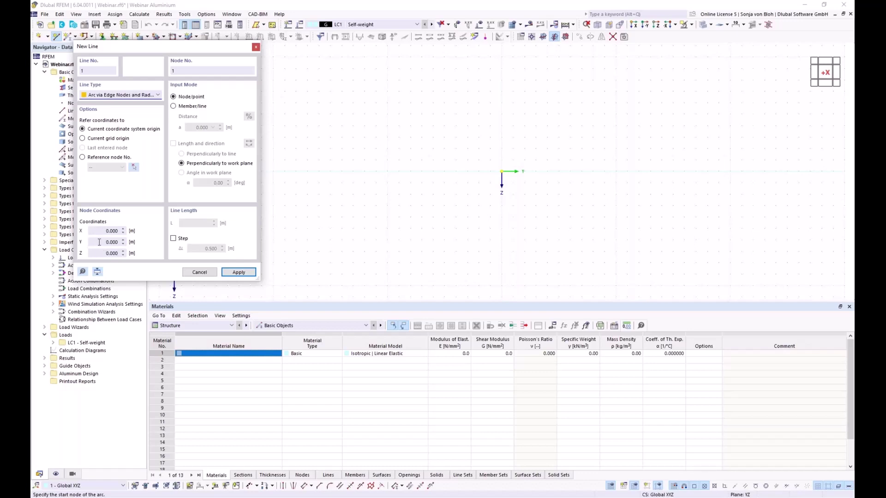
{"action": "left_click", "coordinate": [99, 242]}
{"action": "key", "text": "BackSpace"}
{"action": "type", "text": "-9"}
{"action": "key", "text": "Tab"}
{"action": "left_click", "coordinate": [238, 272]}
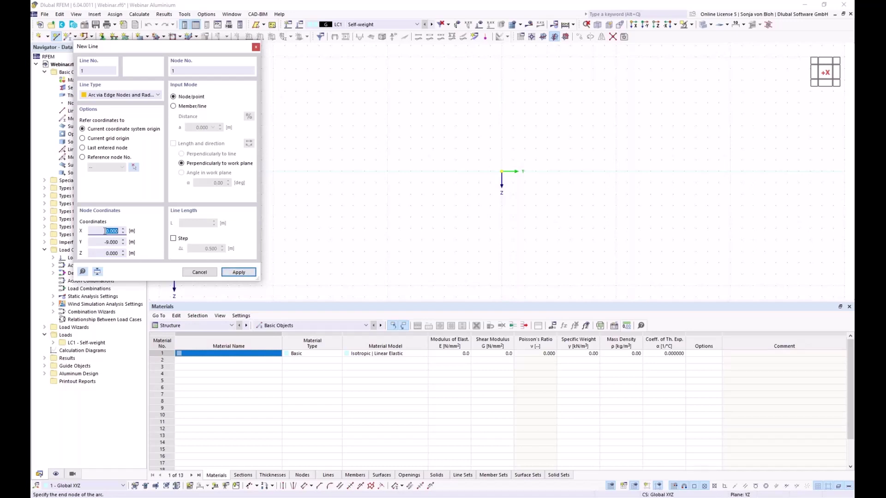
Place the arc's end node at Y -3, Z -5,5.
{"action": "key", "text": "Tab"}
{"action": "key", "text": "BackSpace"}
{"action": "type", "text": "-3"}
{"action": "key", "text": "Tab"}
{"action": "type", "text": "-5"}
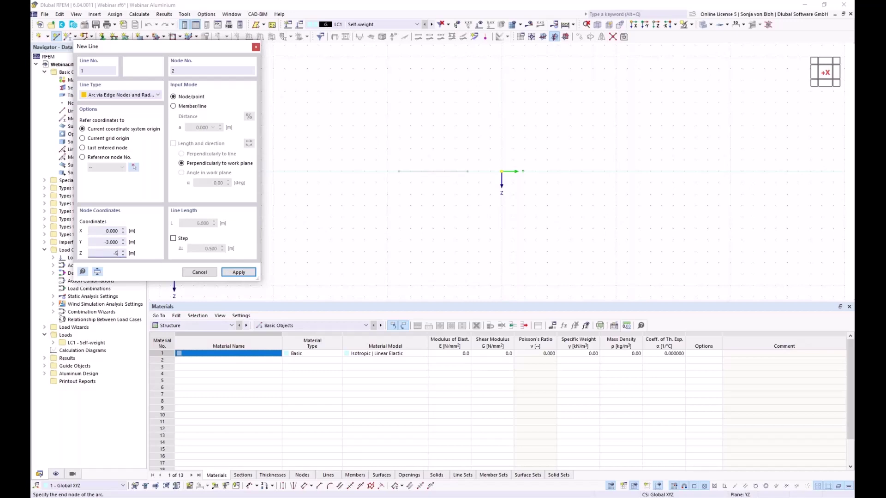
{"action": "type", "text": ",5"}
{"action": "left_click", "coordinate": [230, 272]}
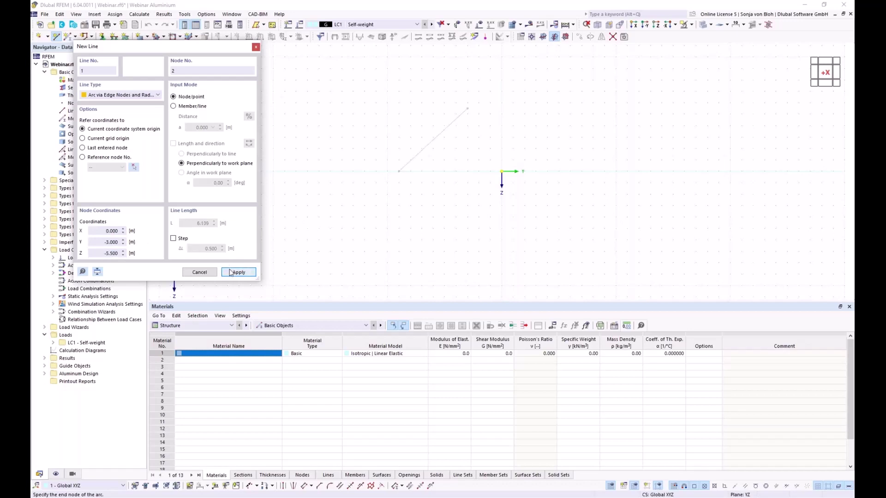
Flip the arc to the opposite side with radius 9, apply it, and finish drawing lines.
{"action": "left_click_drag", "start_coordinate": [123, 47], "coordinate": [560, 122]}
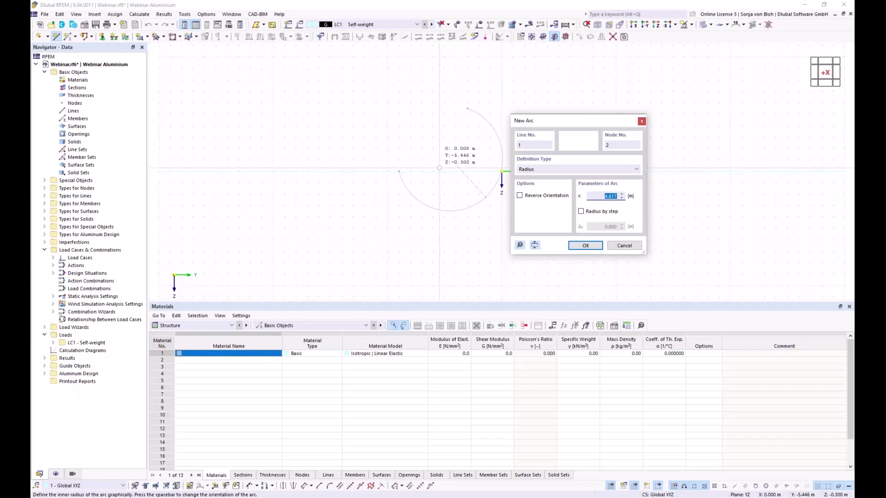
{"action": "left_click", "coordinate": [520, 196]}
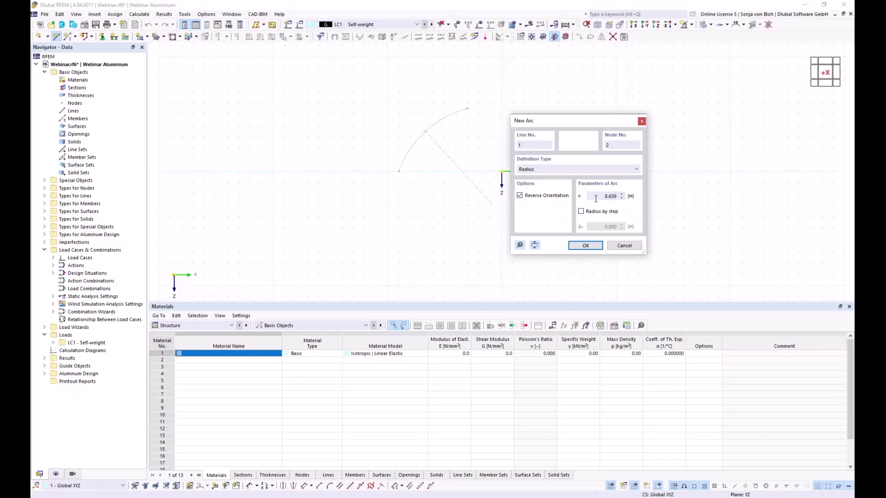
{"action": "left_click_drag", "start_coordinate": [595, 199], "coordinate": [616, 195]}
{"action": "type", "text": "9"}
{"action": "left_click", "coordinate": [578, 244]}
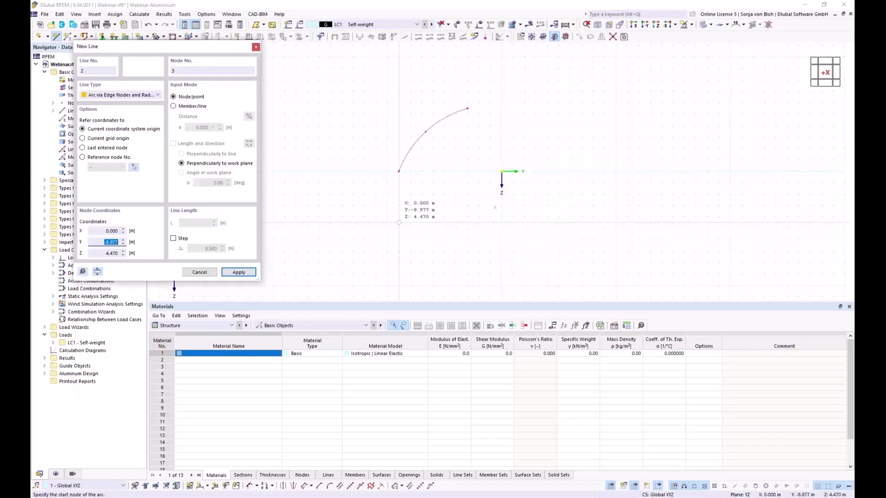
{"action": "key", "text": "Escape"}
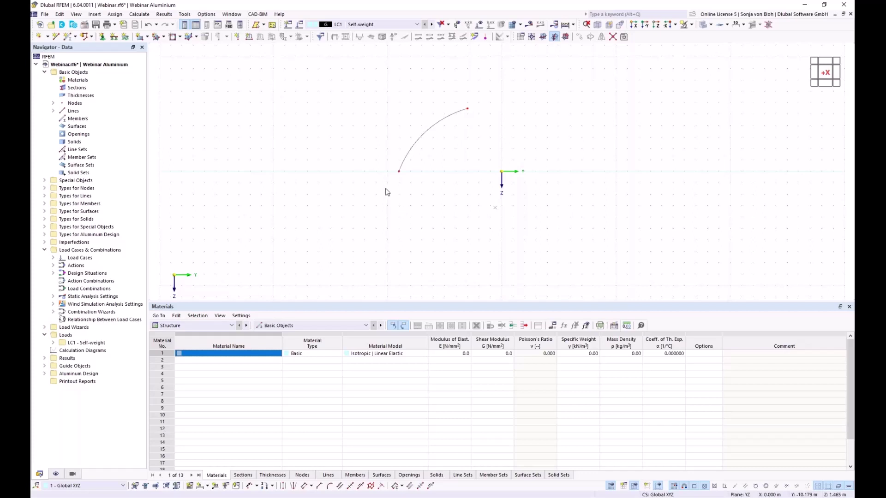
Divide the arc line with 3 intermediate nodes.
{"action": "right_click", "coordinate": [423, 140]}
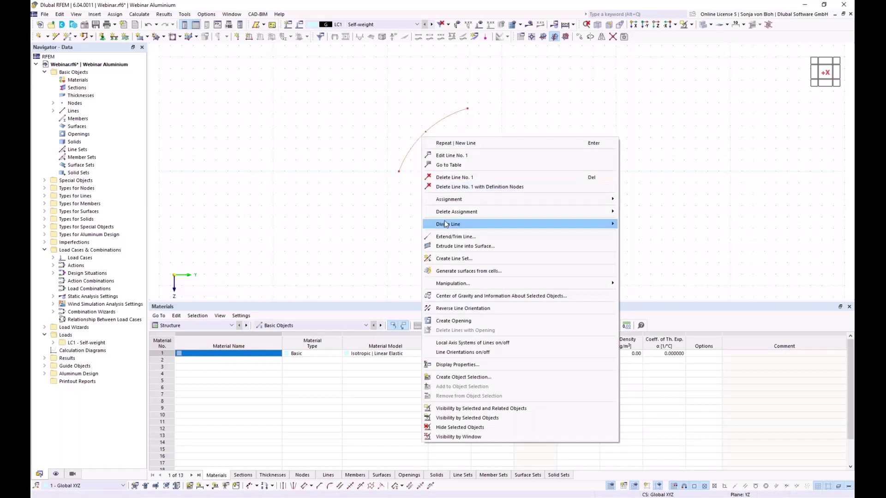
{"action": "mouse_move", "coordinate": [446, 224]}
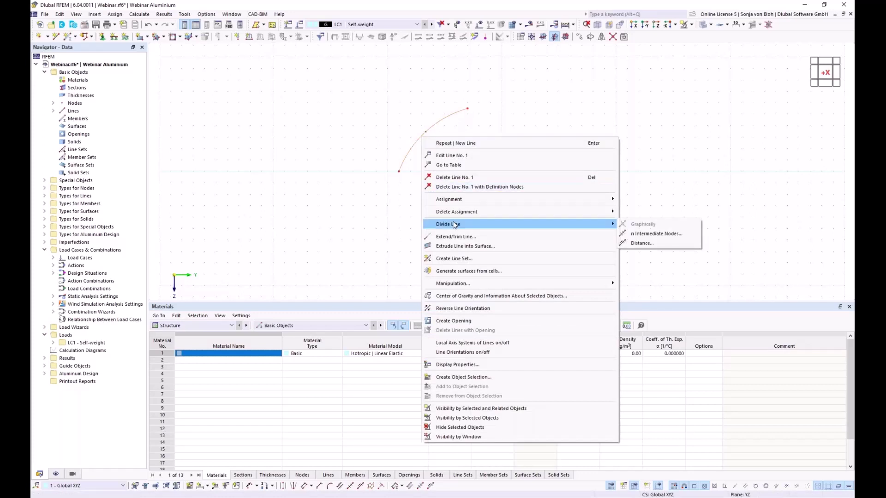
{"action": "left_click", "coordinate": [647, 234]}
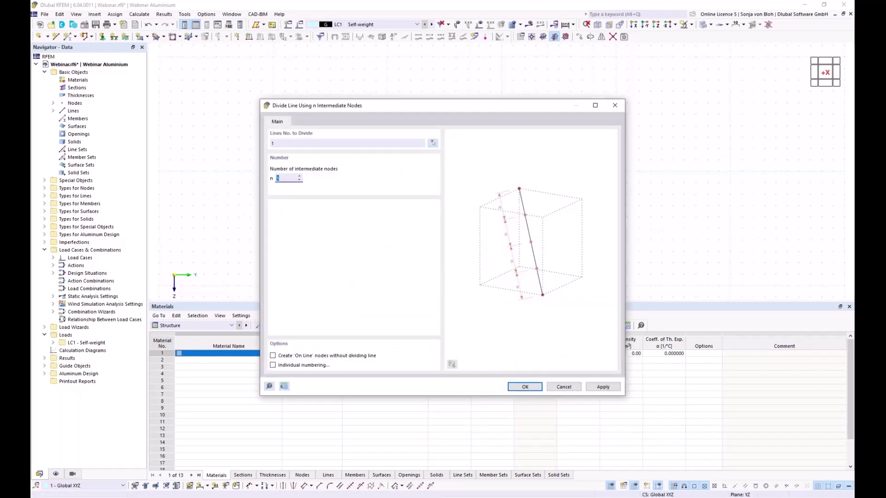
{"action": "type", "text": "3"}
{"action": "left_click", "coordinate": [528, 386]}
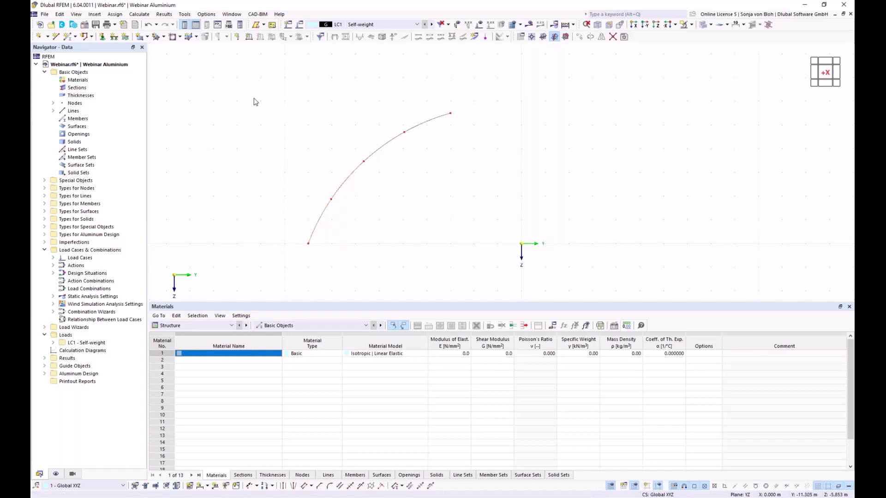
Delete the four arc lines, keeping only the five nodes along the arc.
{"action": "left_click_drag", "start_coordinate": [228, 69], "coordinate": [496, 276]}
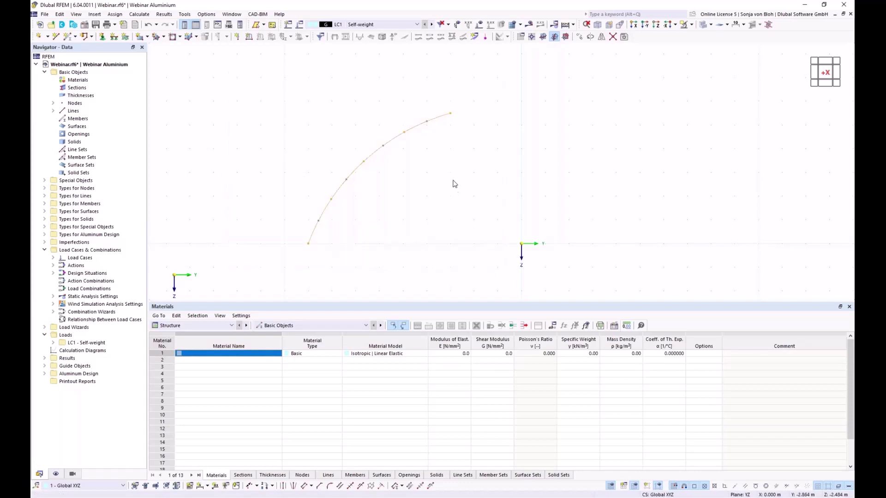
{"action": "right_click", "coordinate": [414, 131]}
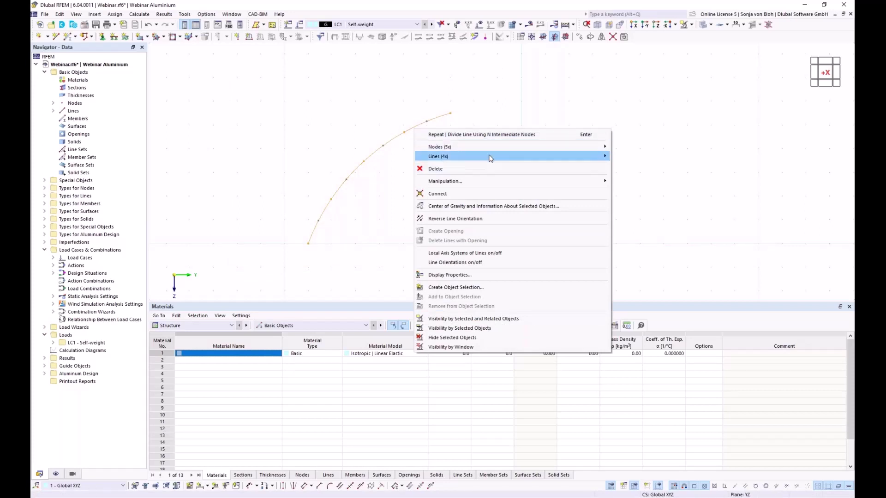
{"action": "mouse_move", "coordinate": [491, 158]}
{"action": "left_click", "coordinate": [630, 178]}
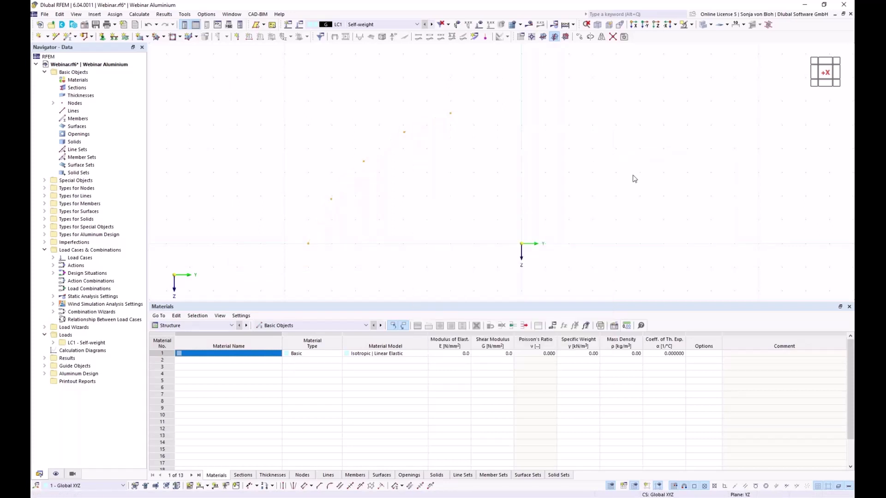
{"action": "left_click", "coordinate": [471, 192]}
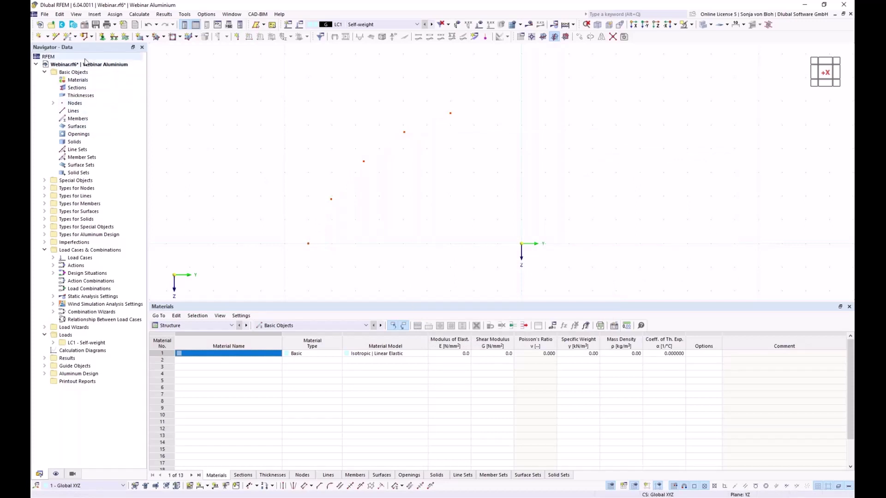
For a new single member, load the RSECTION Aluprofil from Dlubal Center as section 1.
{"action": "left_click", "coordinate": [68, 37]}
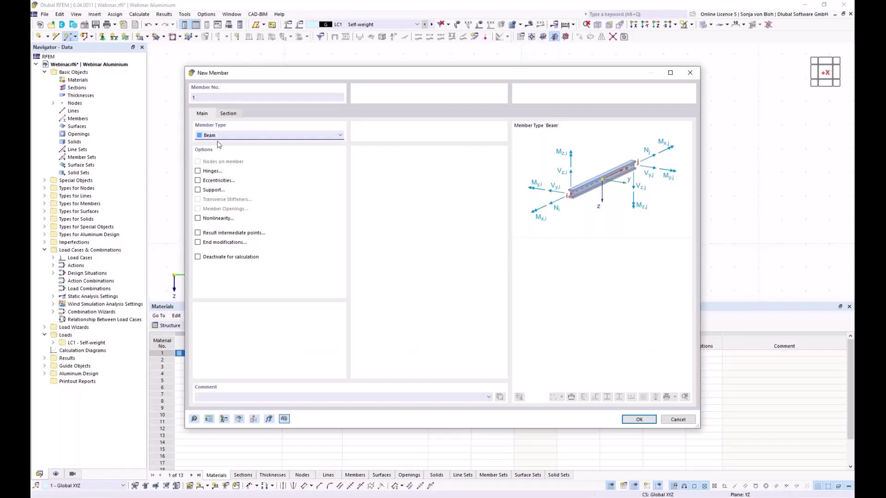
{"action": "left_click", "coordinate": [233, 114]}
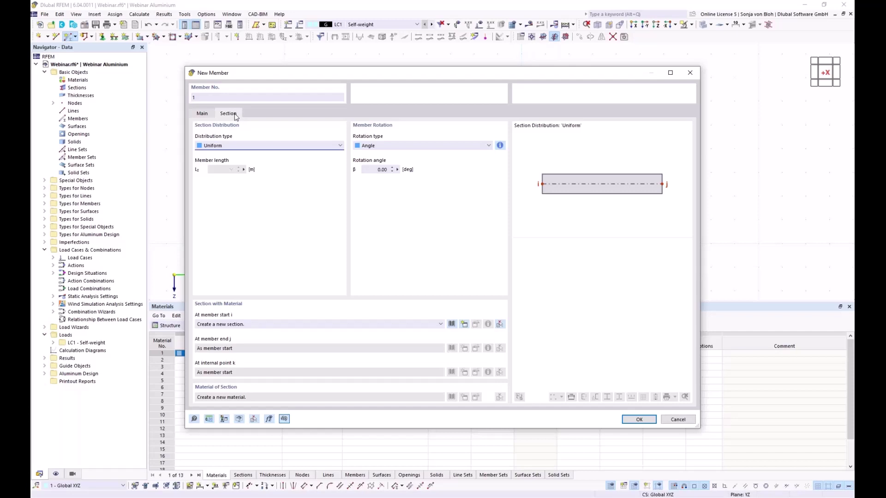
{"action": "left_click", "coordinate": [465, 325]}
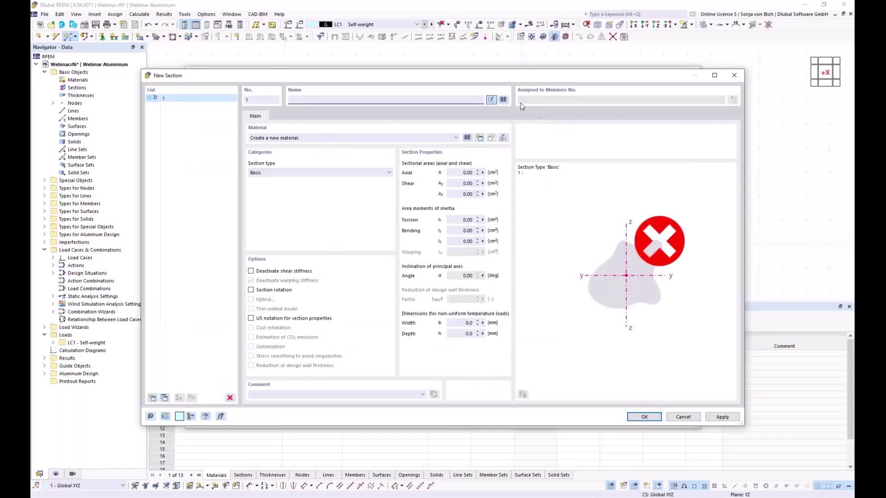
{"action": "left_click", "coordinate": [504, 100]}
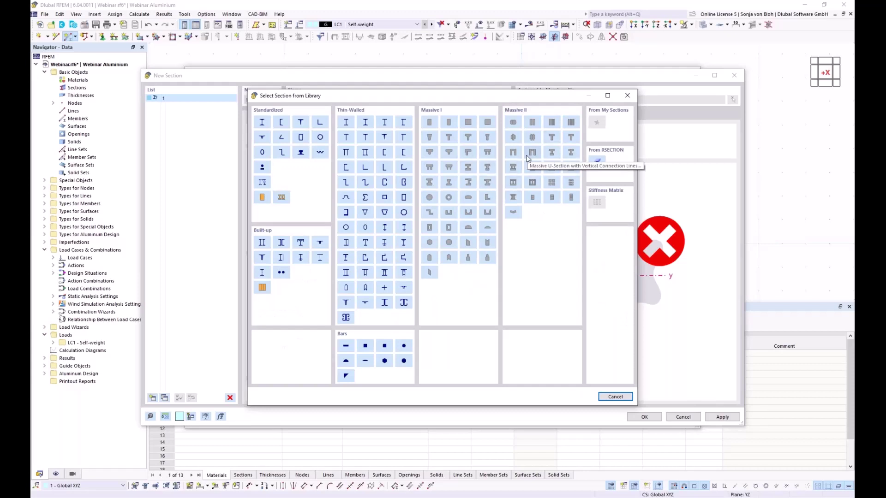
{"action": "left_click", "coordinate": [597, 162]}
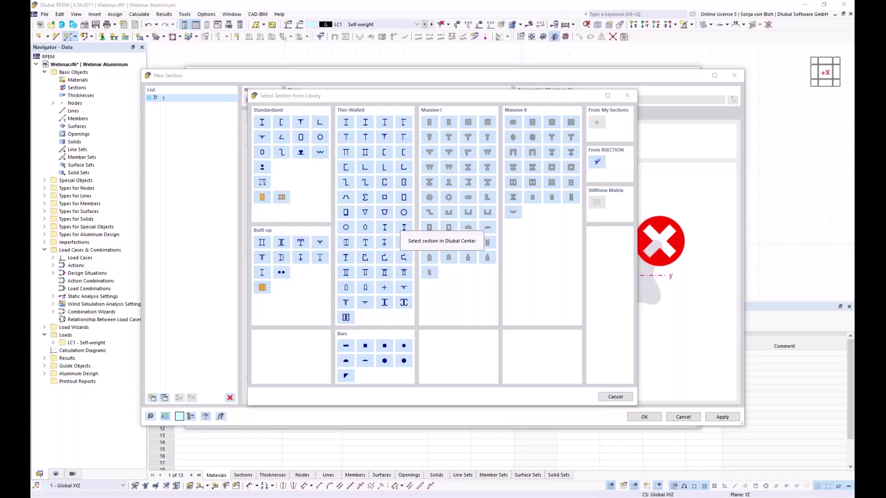
{"action": "left_click", "coordinate": [352, 194]}
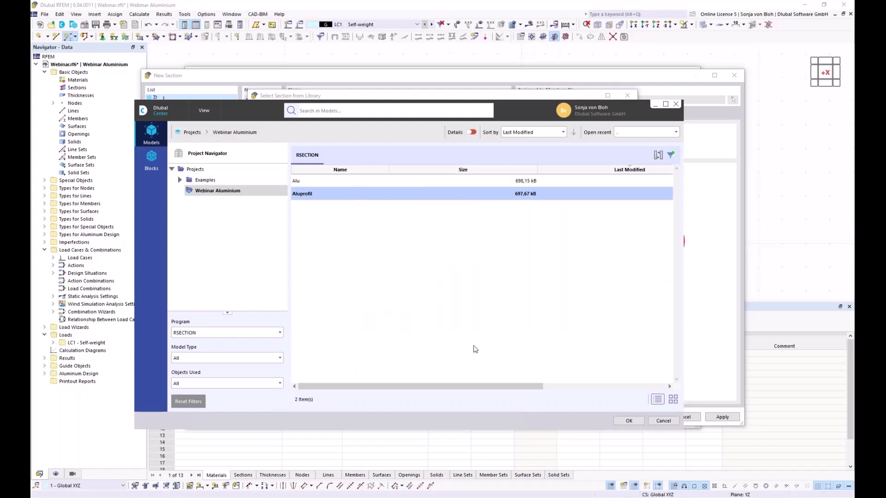
{"action": "left_click", "coordinate": [629, 421]}
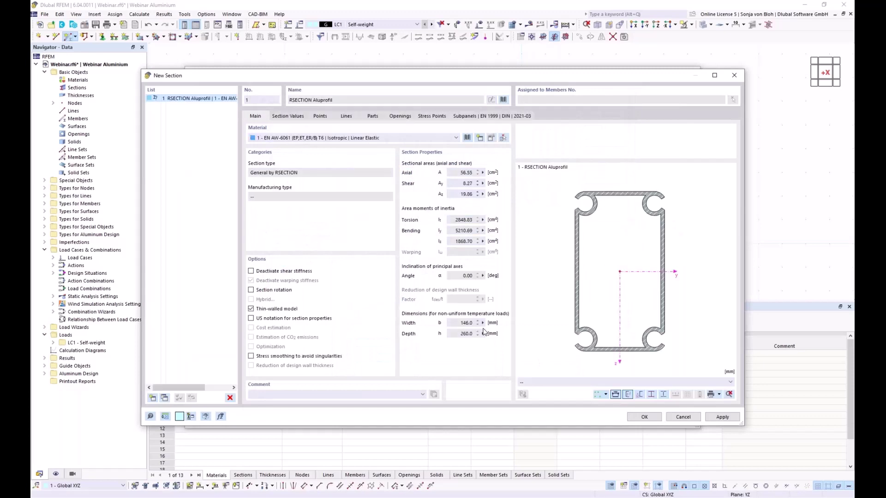
{"action": "left_click", "coordinate": [644, 418]}
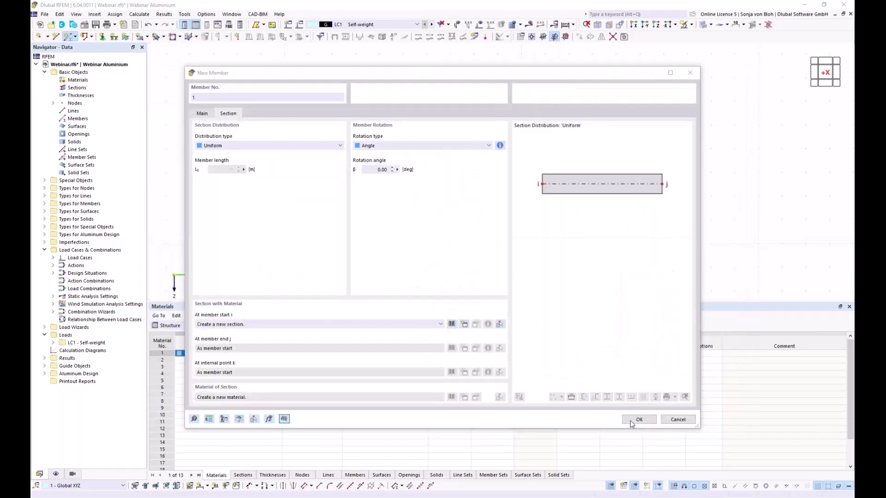
Draw four Aluprofil members linking the five arc nodes from lowest to top.
{"action": "left_click", "coordinate": [636, 420]}
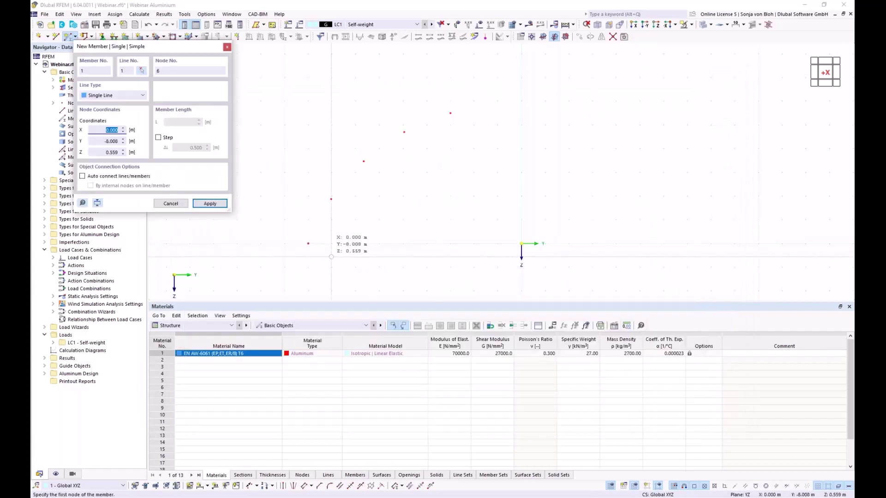
{"action": "left_click", "coordinate": [308, 244]}
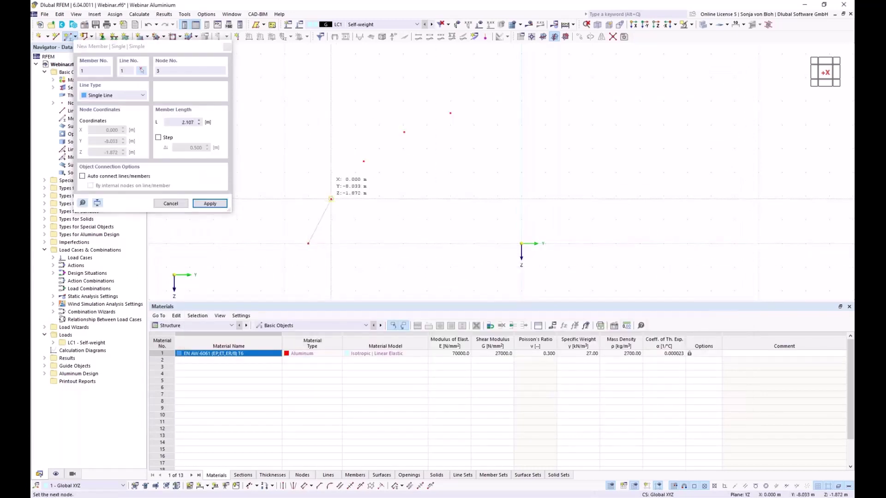
{"action": "left_click", "coordinate": [334, 199]}
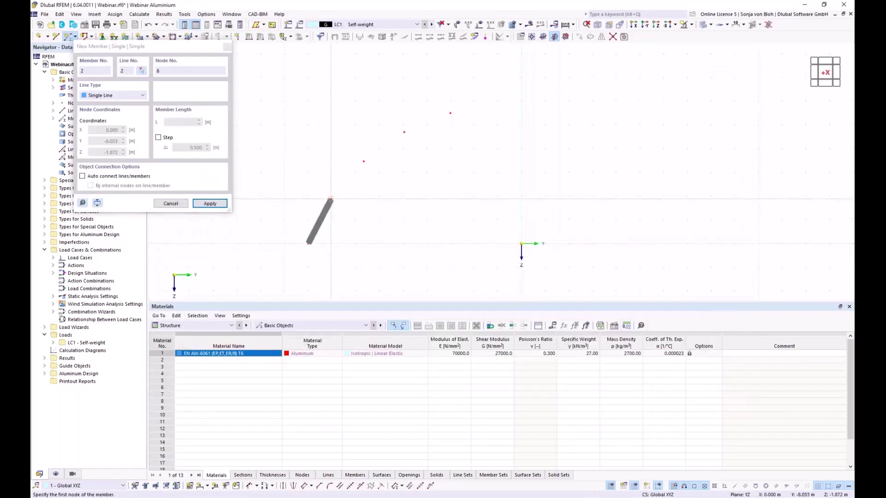
{"action": "left_click", "coordinate": [364, 161]}
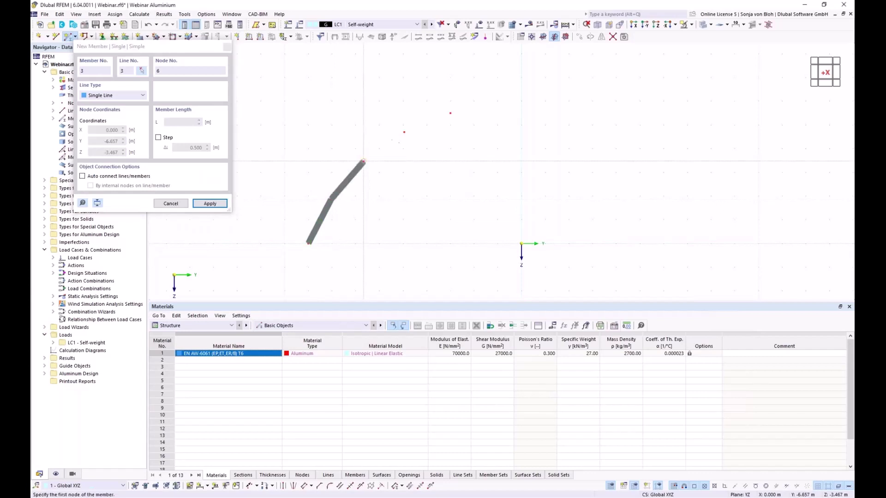
{"action": "left_click", "coordinate": [404, 132]}
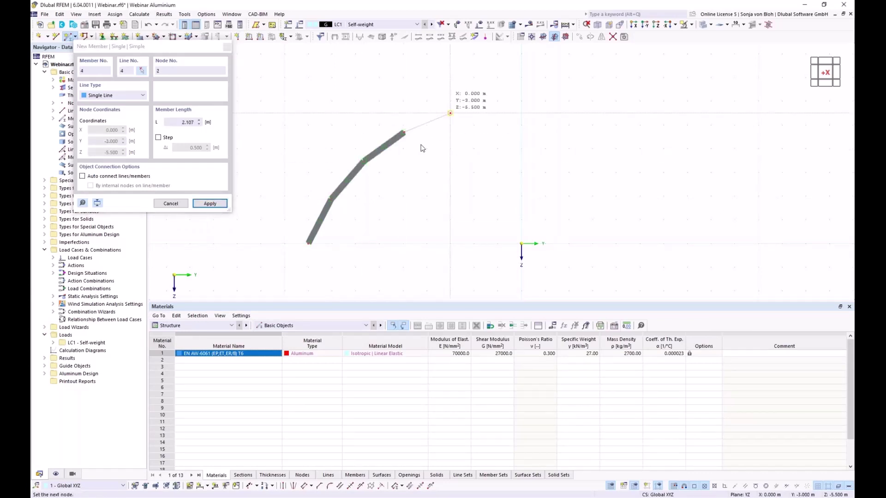
{"action": "left_click", "coordinate": [450, 113]}
{"action": "key", "text": "Escape"}
{"action": "key", "text": "Escape"}
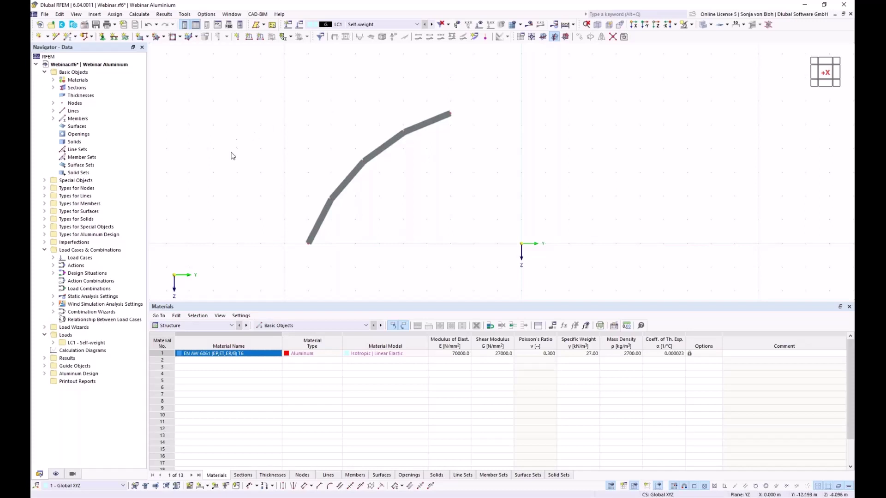
{"action": "left_click", "coordinate": [45, 181]}
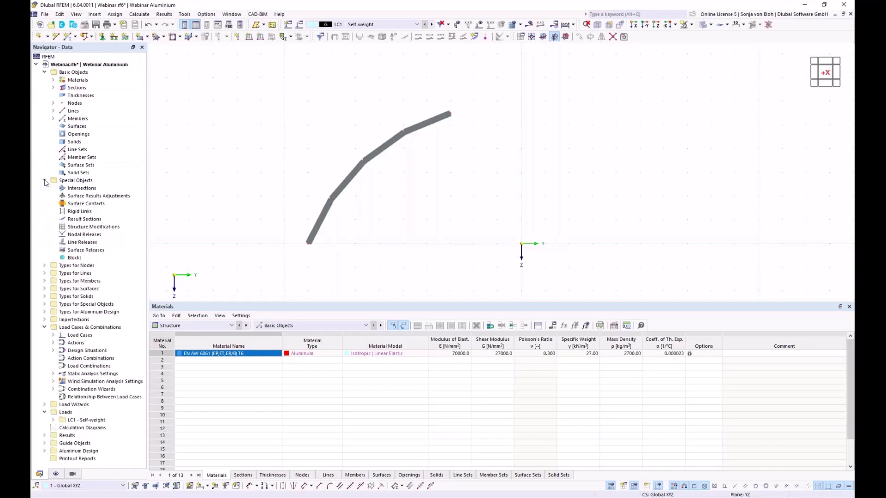
Create a new block and load 'Bogen mittels Randknoten und Radius.js' as its JavaScript.
{"action": "right_click", "coordinate": [84, 260]}
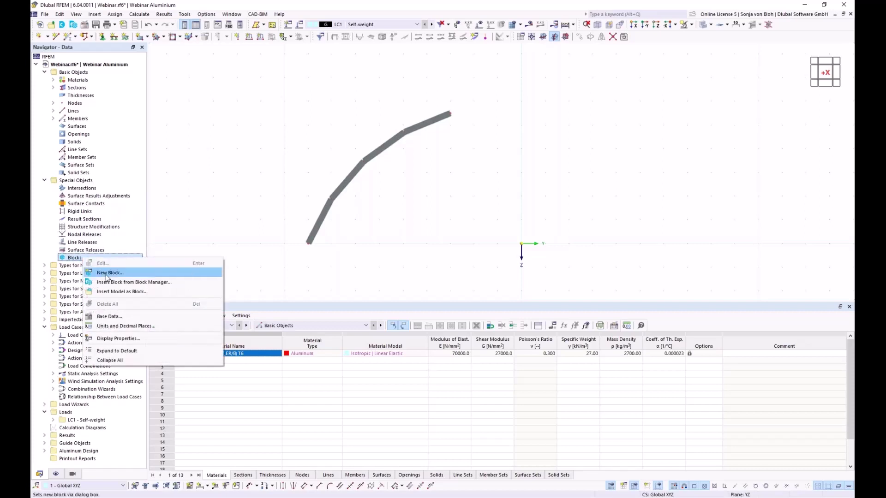
{"action": "left_click", "coordinate": [106, 276]}
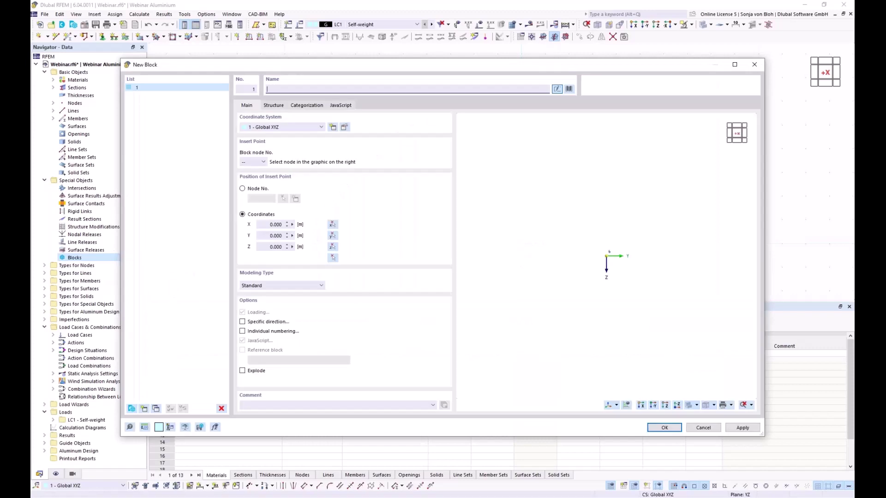
{"action": "left_click", "coordinate": [344, 108]}
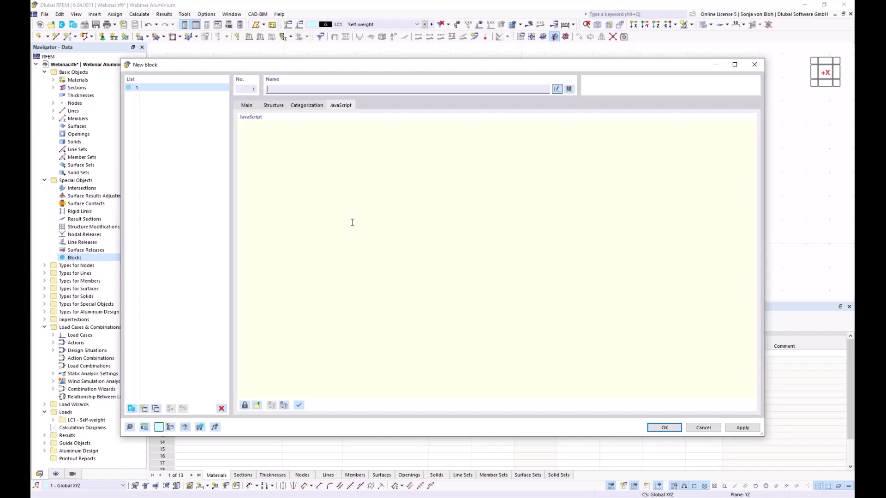
{"action": "left_click", "coordinate": [257, 406]}
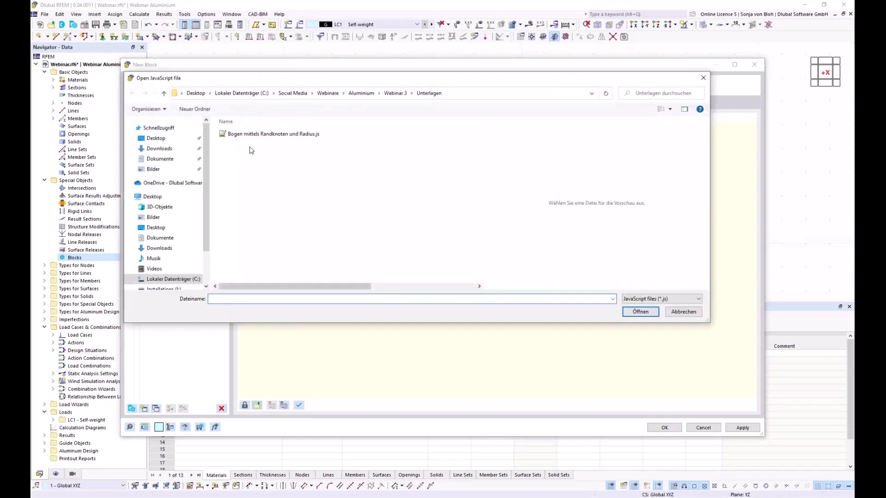
{"action": "left_click", "coordinate": [262, 135]}
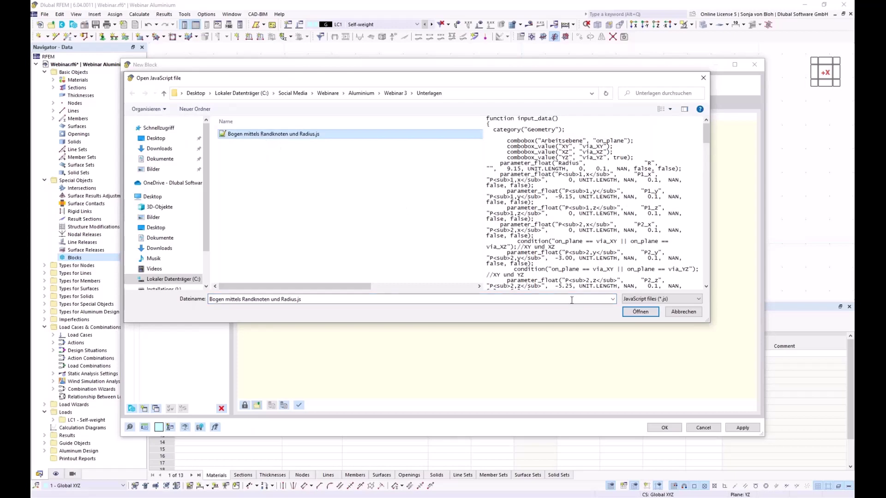
{"action": "left_click", "coordinate": [647, 311]}
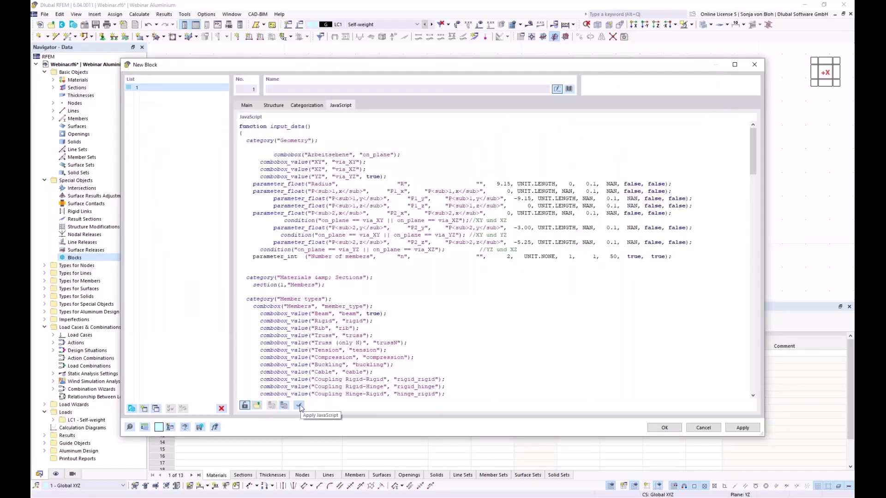
Apply the script and save it as block 'Arched beam' in the Arched Beams category.
{"action": "left_click", "coordinate": [300, 405]}
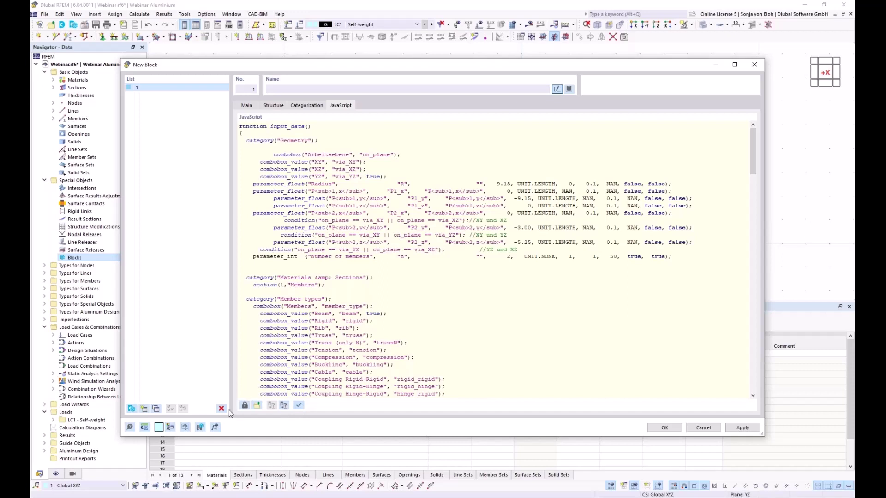
{"action": "left_click", "coordinate": [200, 428]}
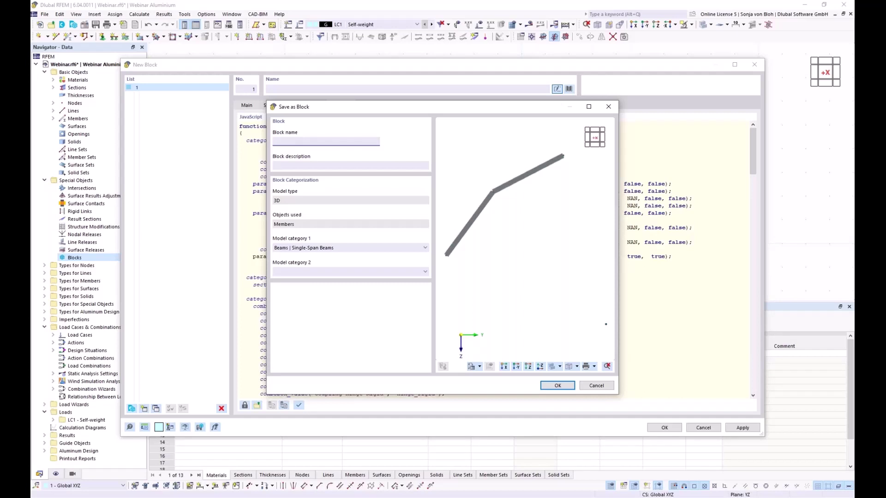
{"action": "type", "text": "Arched beams"}
{"action": "left_click", "coordinate": [425, 248]}
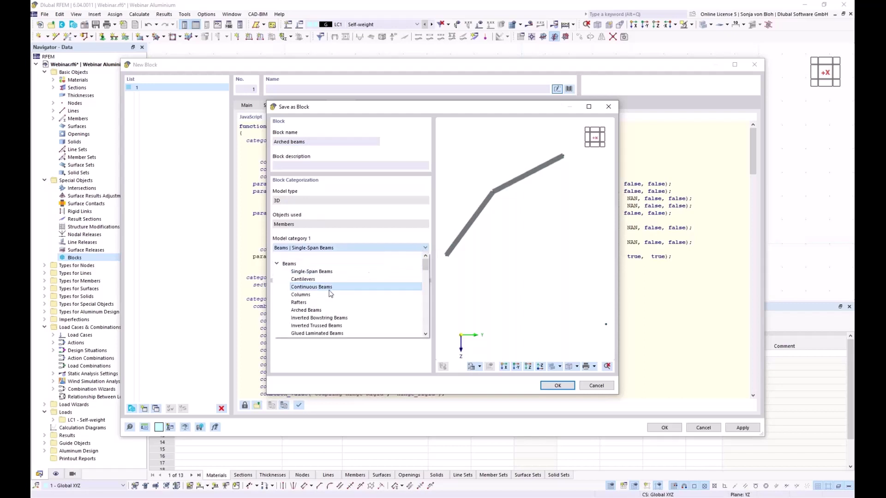
{"action": "left_click", "coordinate": [308, 310]}
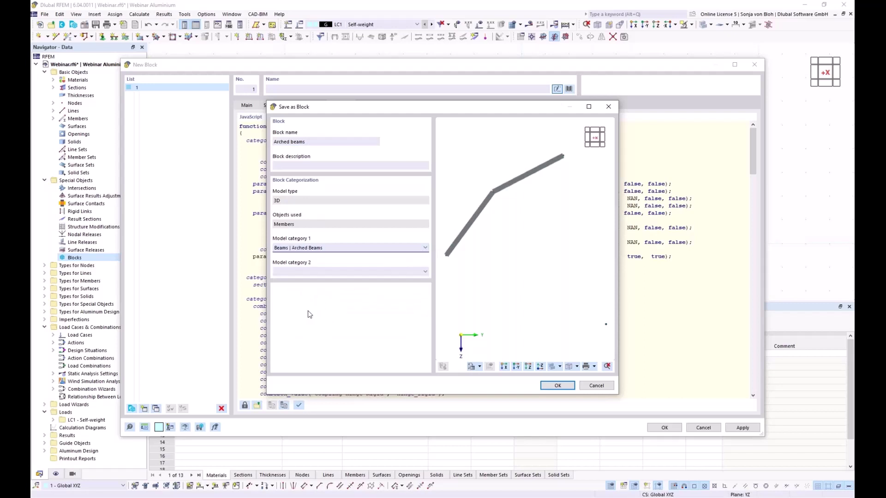
{"action": "left_click_drag", "start_coordinate": [338, 111], "coordinate": [303, 131]}
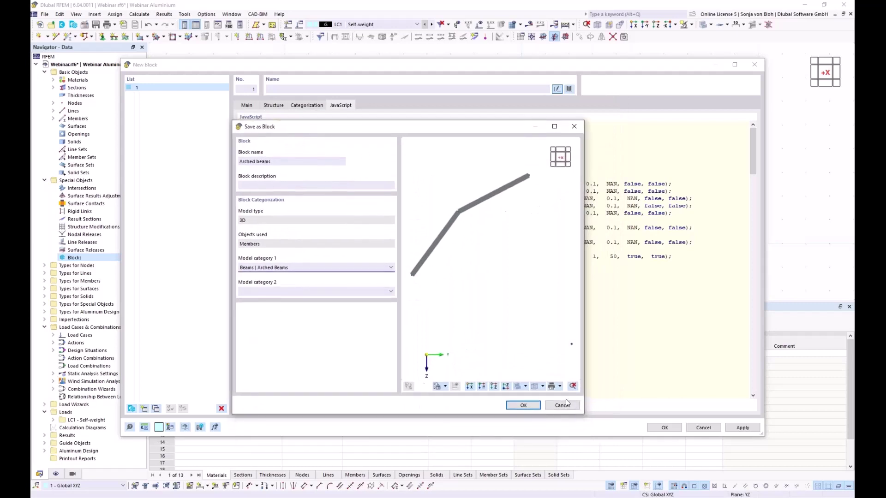
{"action": "left_click", "coordinate": [524, 405]}
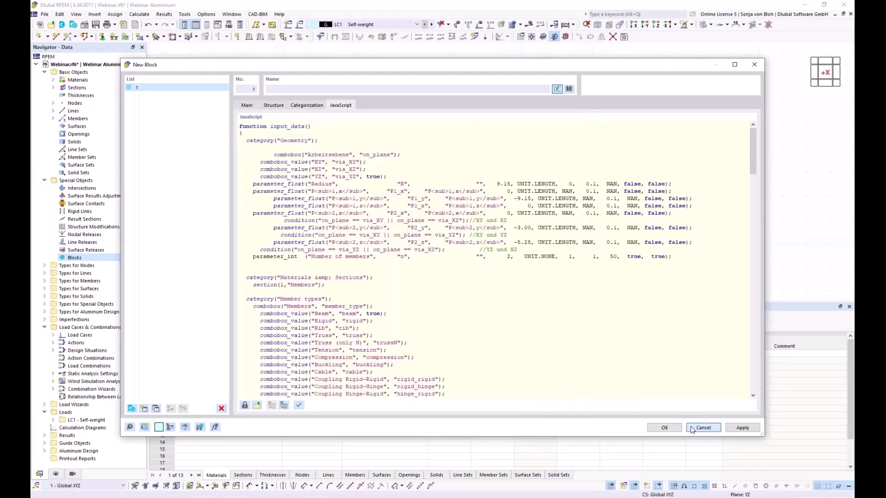
{"action": "left_click", "coordinate": [706, 428]}
Delete the existing curved member from the model.
{"action": "scroll", "coordinate": [303, 139], "scroll_direction": "down", "scroll_amount": 4}
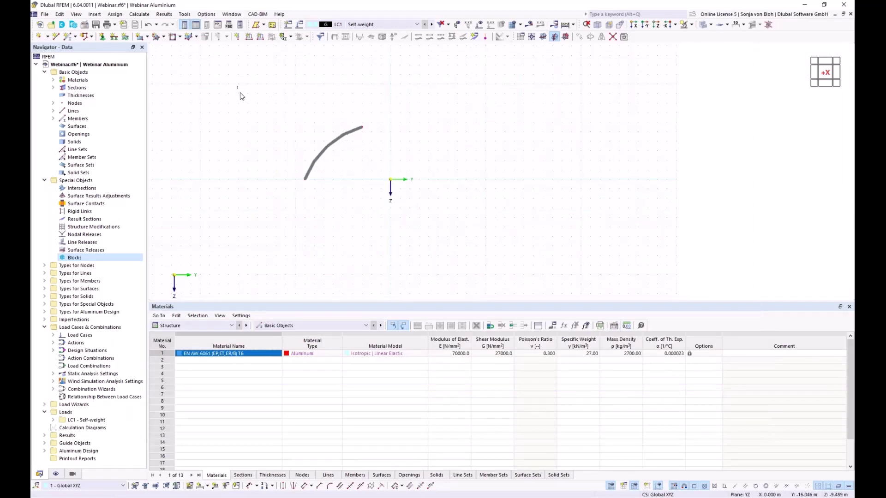
{"action": "left_click_drag", "start_coordinate": [237, 87], "coordinate": [564, 264]}
{"action": "key", "text": "Delete"}
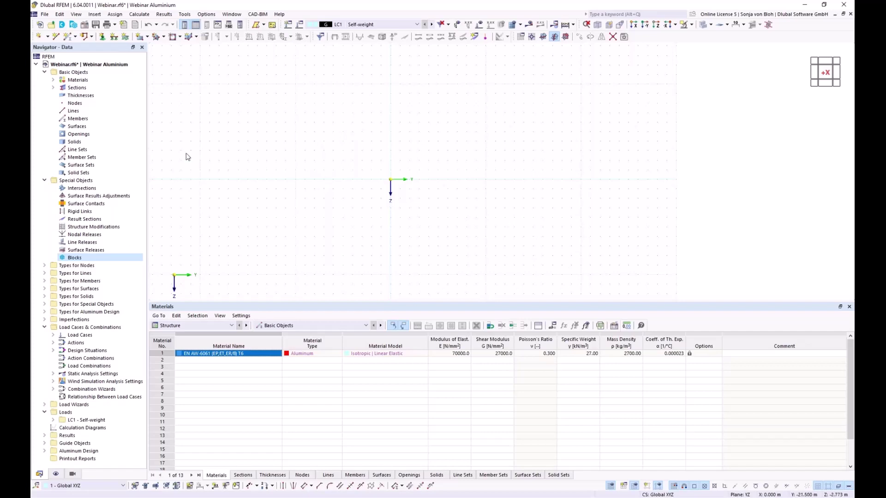
Insert the Arched beams block from the Beams > Arched Beams library.
{"action": "left_click", "coordinate": [74, 25]}
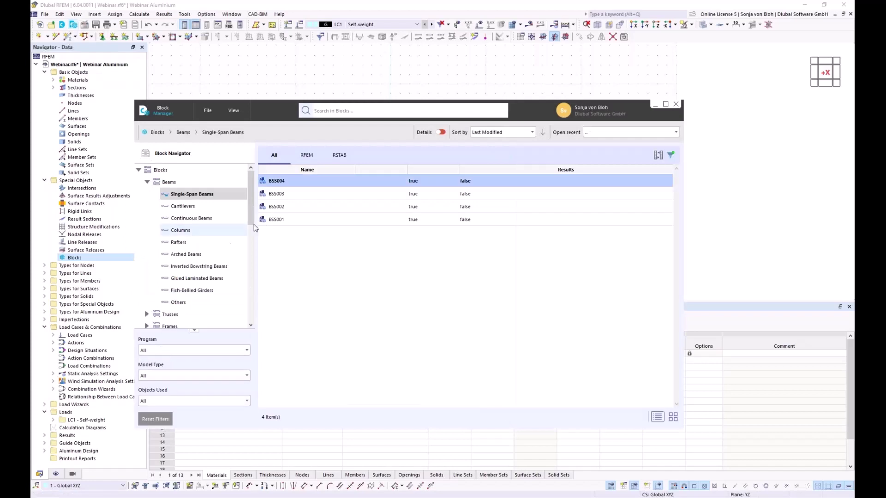
{"action": "left_click", "coordinate": [184, 256]}
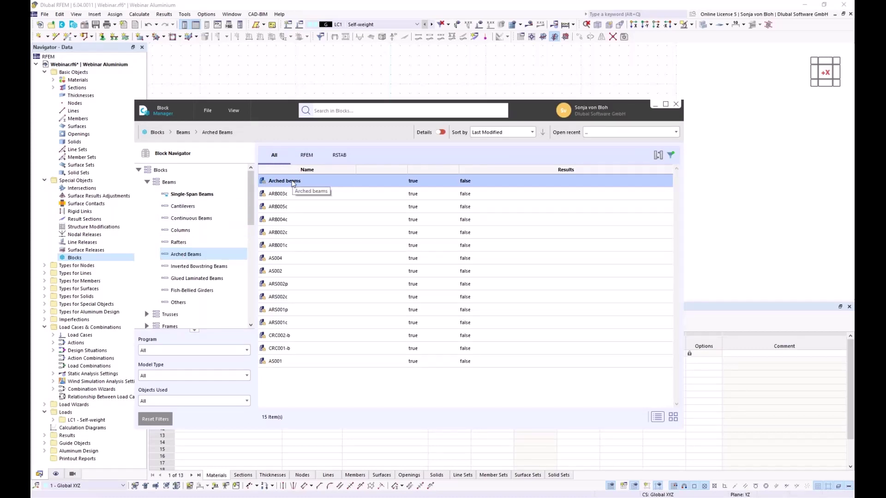
{"action": "double_click", "coordinate": [291, 184]}
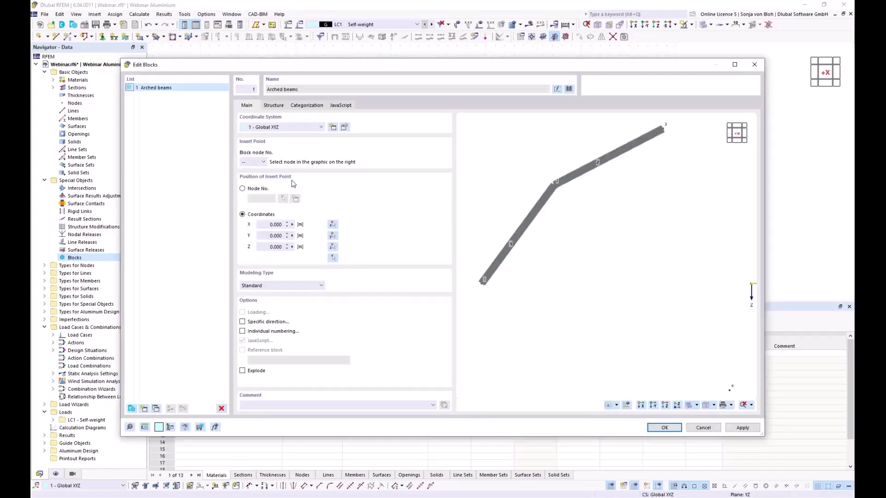
In the block's geometry parameters, enter Radius 9, P1y -9 and P2z -5.5.
{"action": "left_click", "coordinate": [269, 107]}
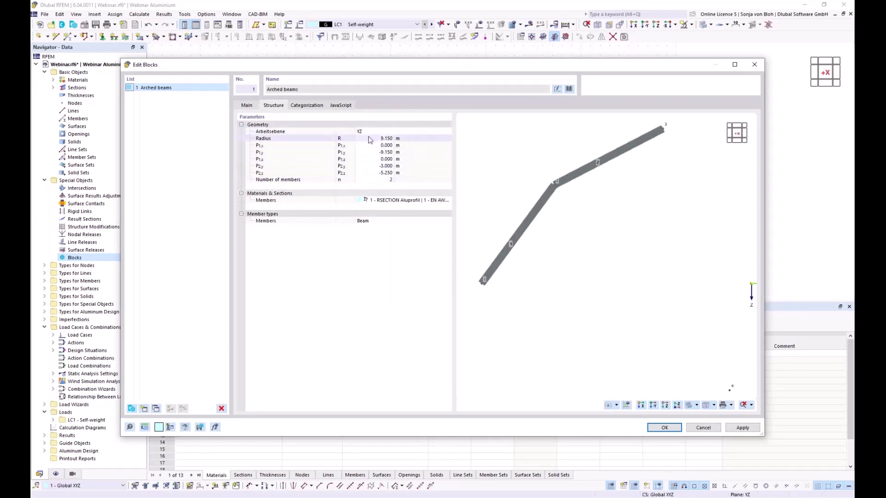
{"action": "left_click", "coordinate": [373, 139]}
{"action": "left_click", "coordinate": [373, 139]}
{"action": "type", "text": "9"}
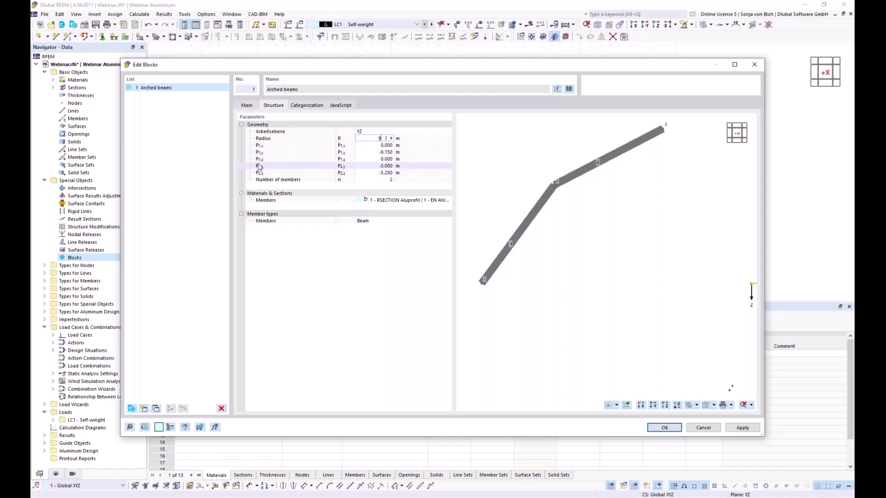
{"action": "left_click", "coordinate": [374, 146]}
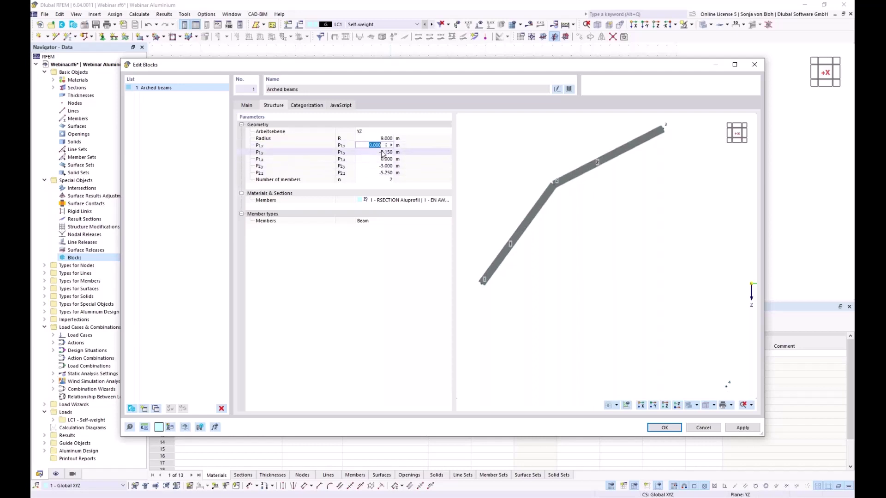
{"action": "left_click", "coordinate": [375, 152]}
{"action": "key", "text": "BackSpace"}
{"action": "type", "text": "-9"}
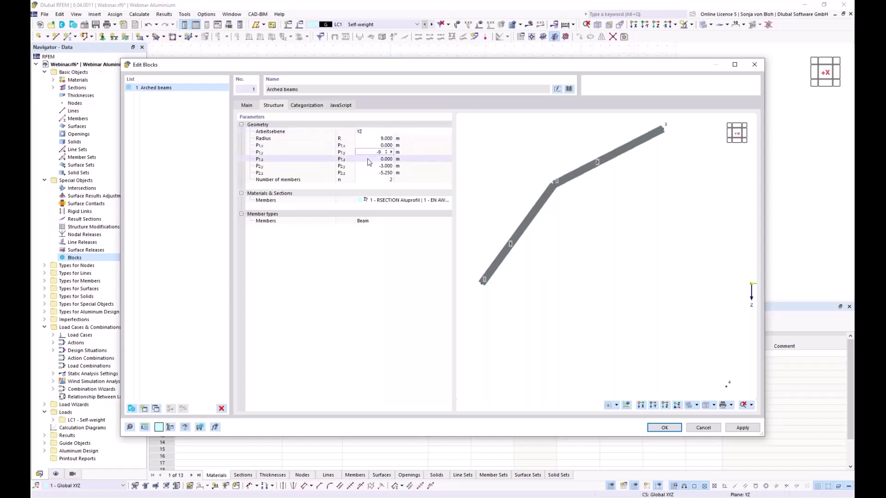
{"action": "key", "text": "Tab"}
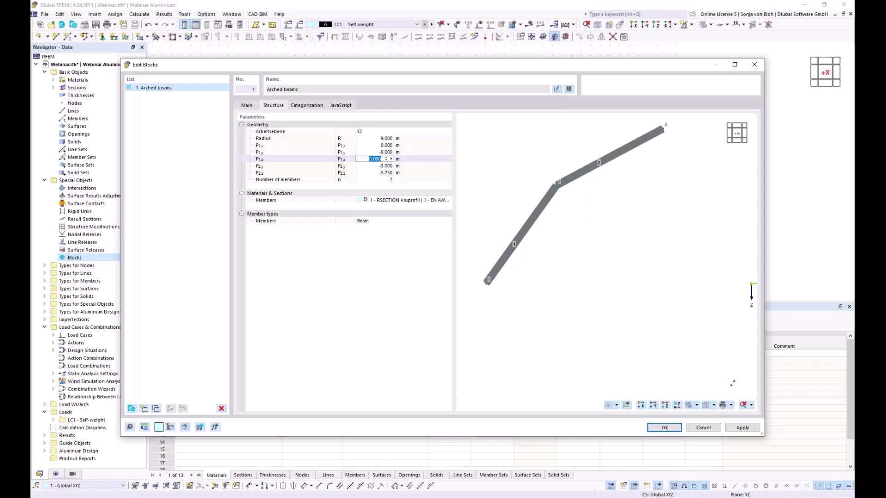
{"action": "left_click", "coordinate": [374, 166]}
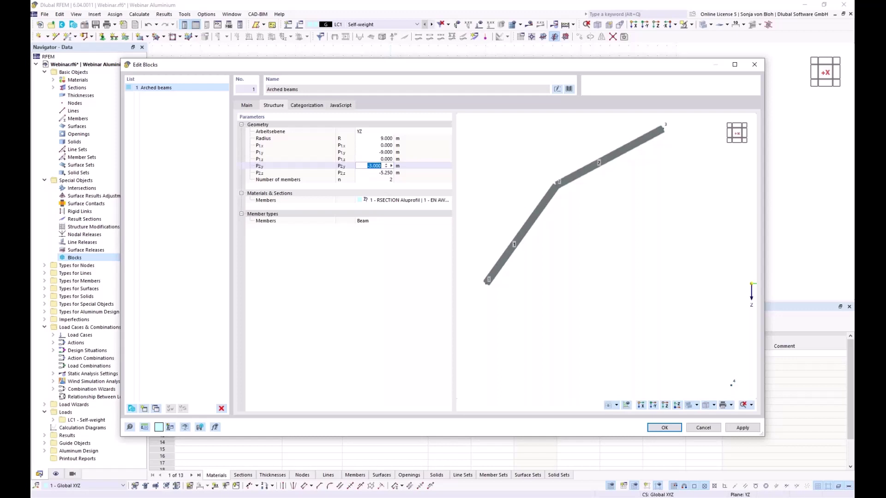
{"action": "key", "text": "Tab"}
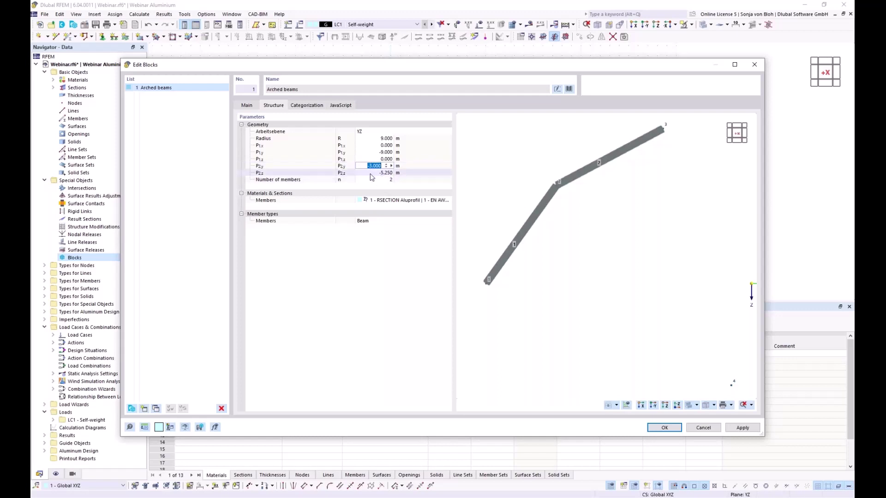
{"action": "type", "text": "-"}
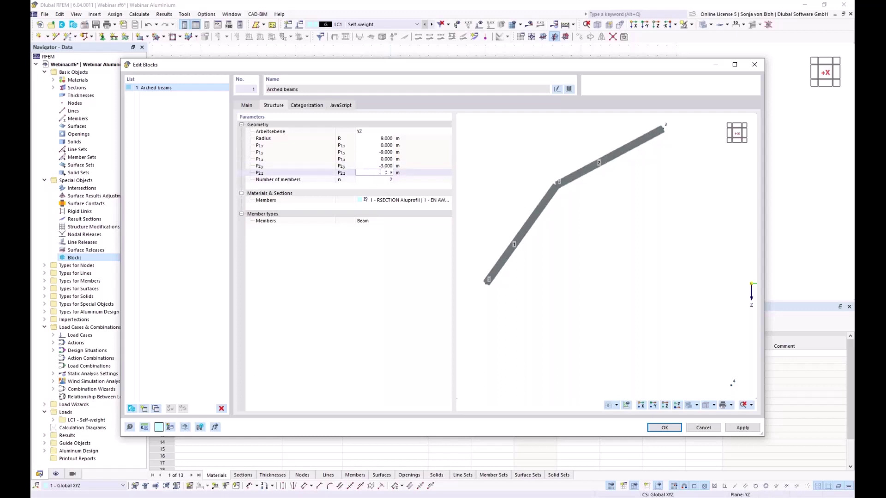
{"action": "type", "text": "5,5"}
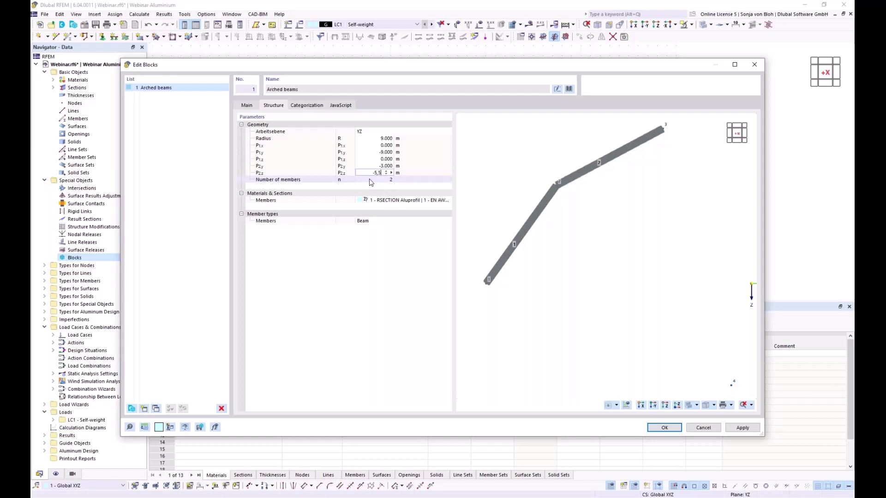
Confirm P2z -5.5 m, raise the number of members to 4 and place the block.
{"action": "key", "text": "Tab"}
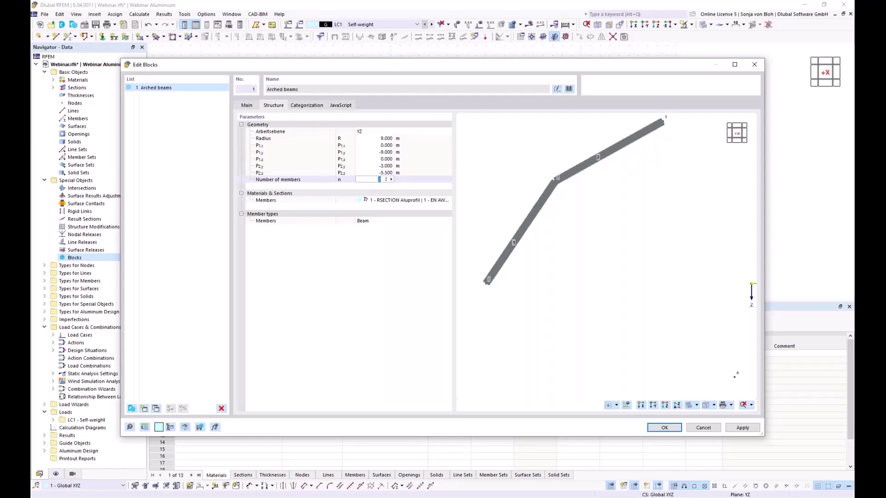
{"action": "left_click", "coordinate": [386, 179]}
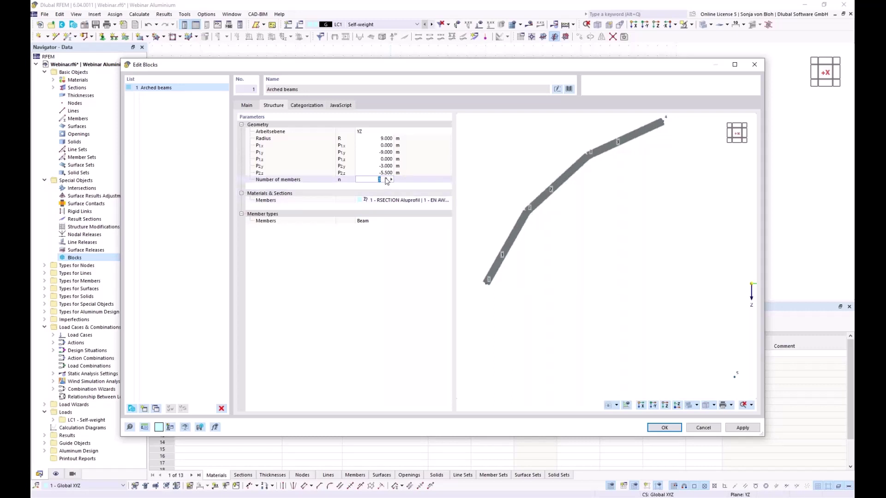
{"action": "left_click", "coordinate": [386, 179]}
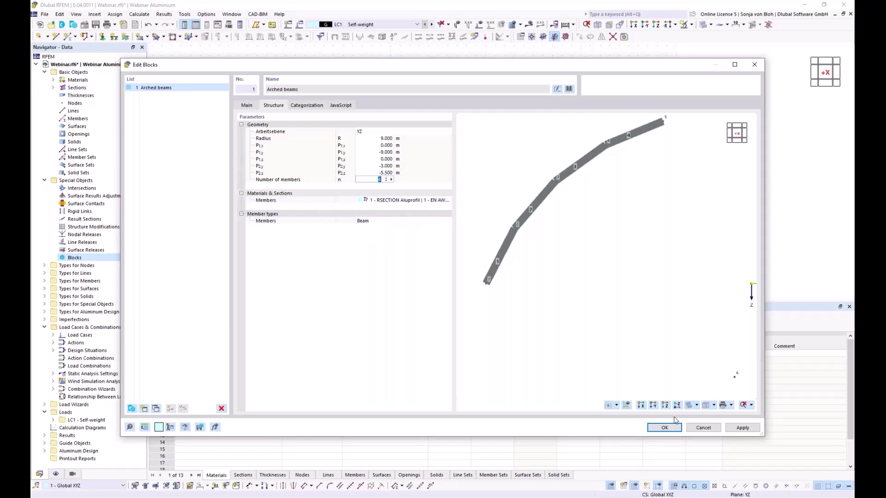
{"action": "left_click", "coordinate": [664, 428]}
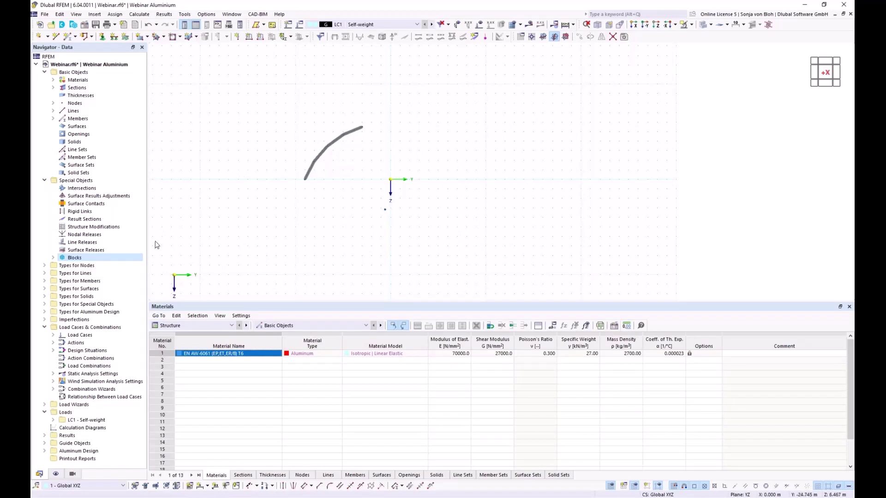
Explode block '1 - Arched beams' from the Navigator into ordinary members.
{"action": "left_click", "coordinate": [53, 258]}
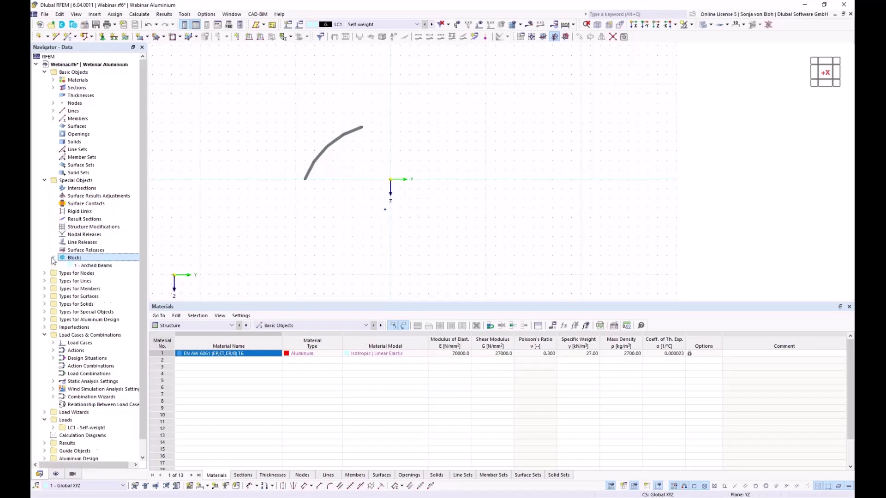
{"action": "right_click", "coordinate": [95, 266]}
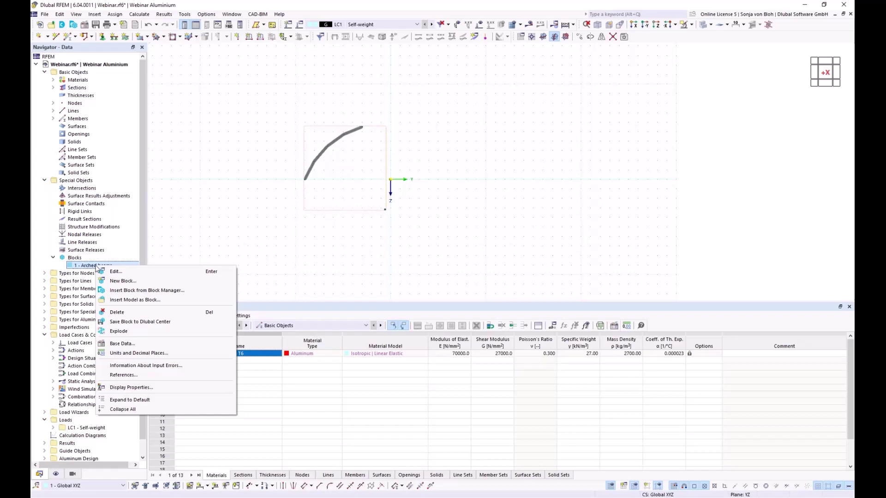
{"action": "left_click", "coordinate": [119, 331]}
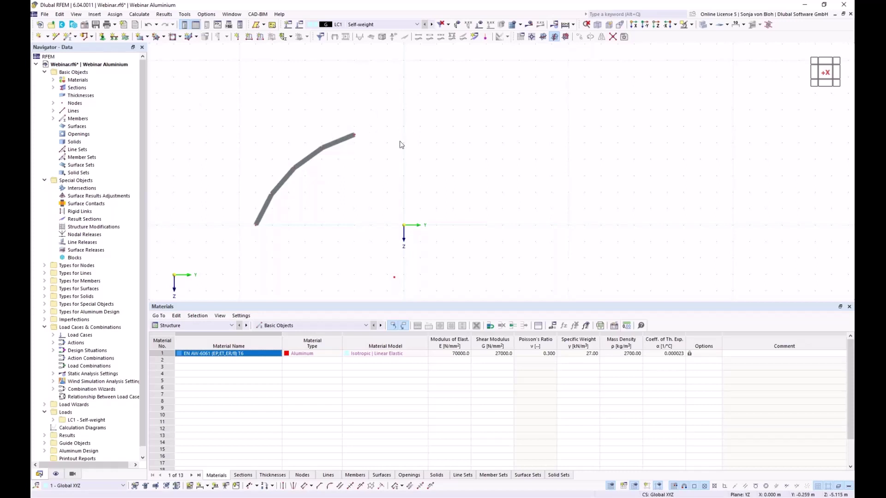
Draw a member from the arch's upper end node to the node at Y 0, Z −6 m.
{"action": "left_click", "coordinate": [69, 40]}
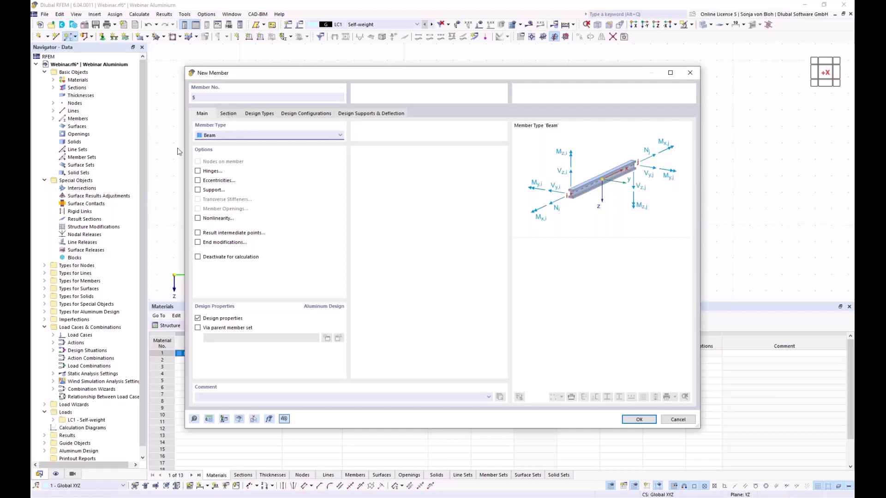
{"action": "left_click", "coordinate": [228, 113]}
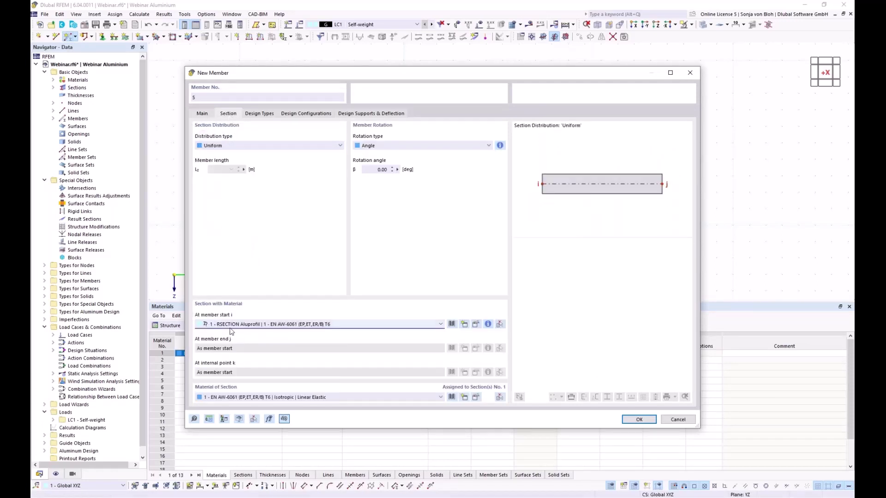
{"action": "left_click", "coordinate": [639, 419]}
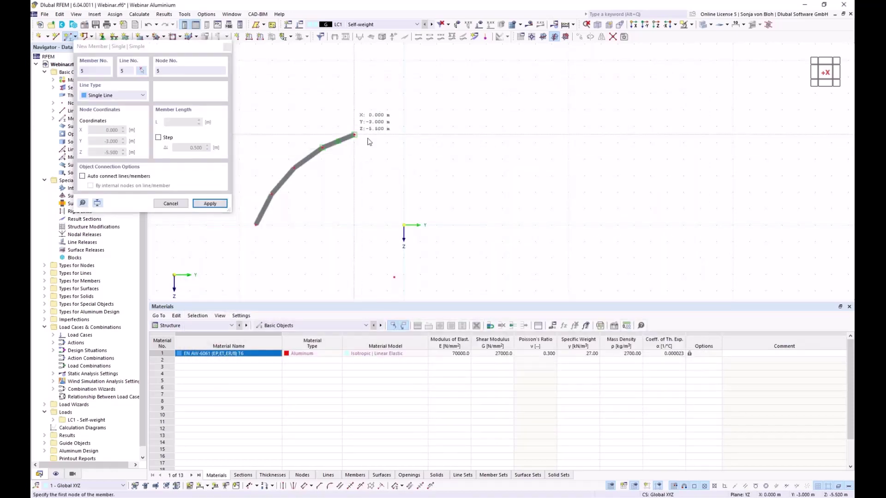
{"action": "left_click", "coordinate": [355, 134]}
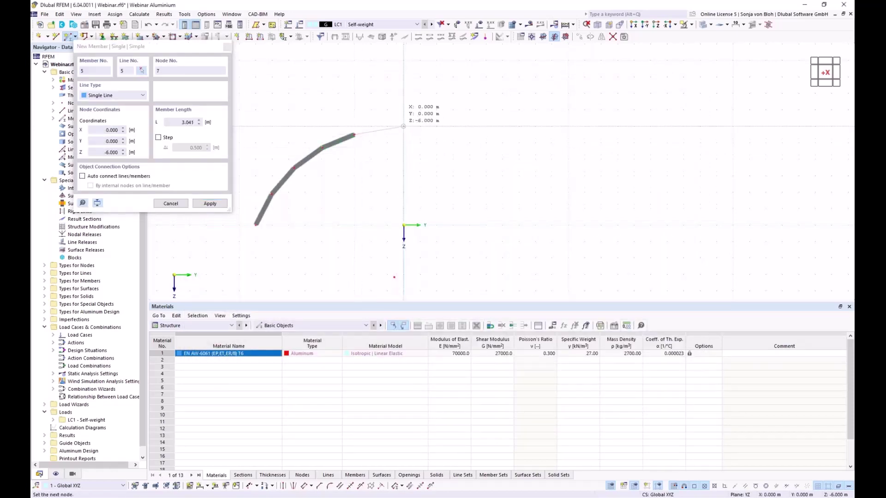
{"action": "left_click", "coordinate": [403, 126]}
{"action": "key", "text": "Escape"}
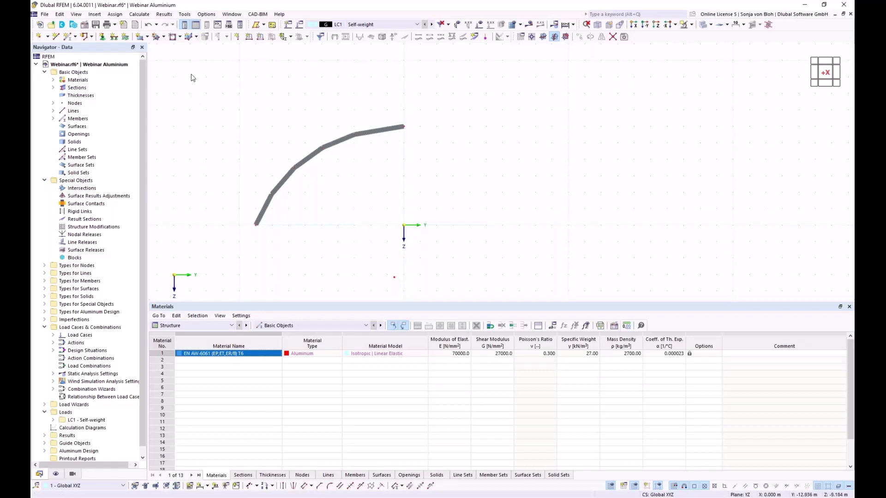
Select the whole arch and set up a copy offset 5 m along X.
{"action": "left_click_drag", "start_coordinate": [190, 74], "coordinate": [522, 252]}
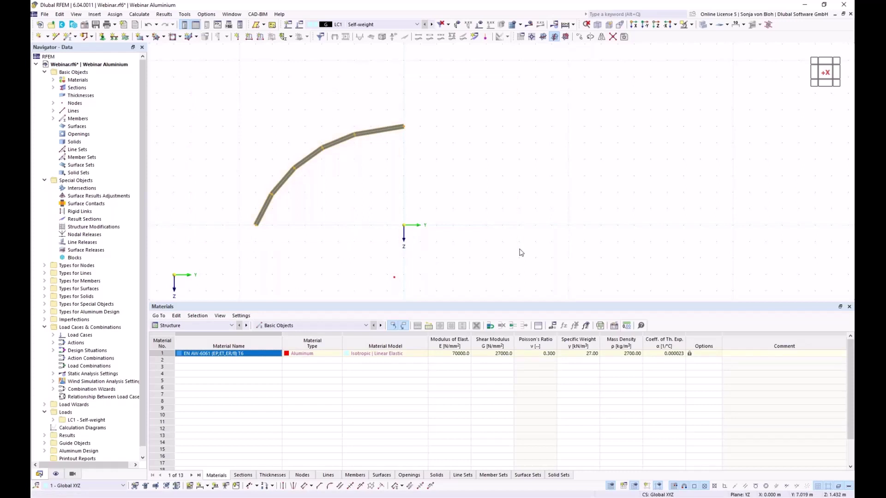
{"action": "left_click", "coordinate": [580, 38]}
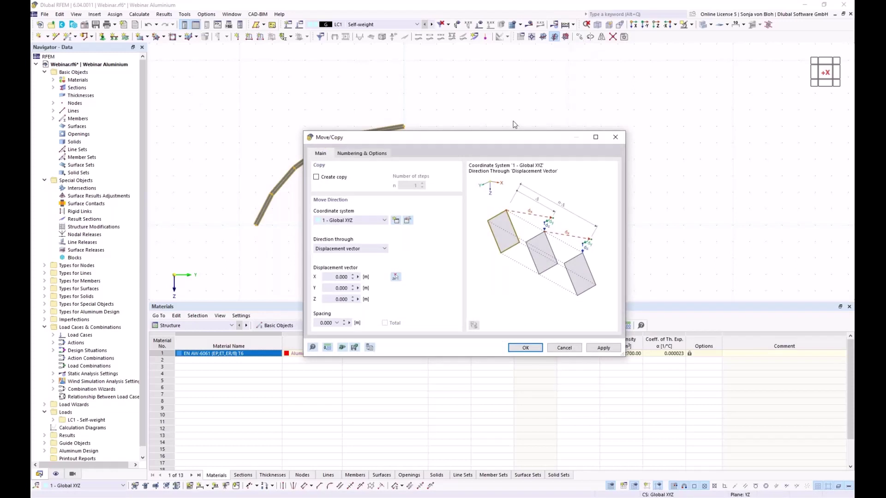
{"action": "left_click_drag", "start_coordinate": [366, 139], "coordinate": [513, 113]}
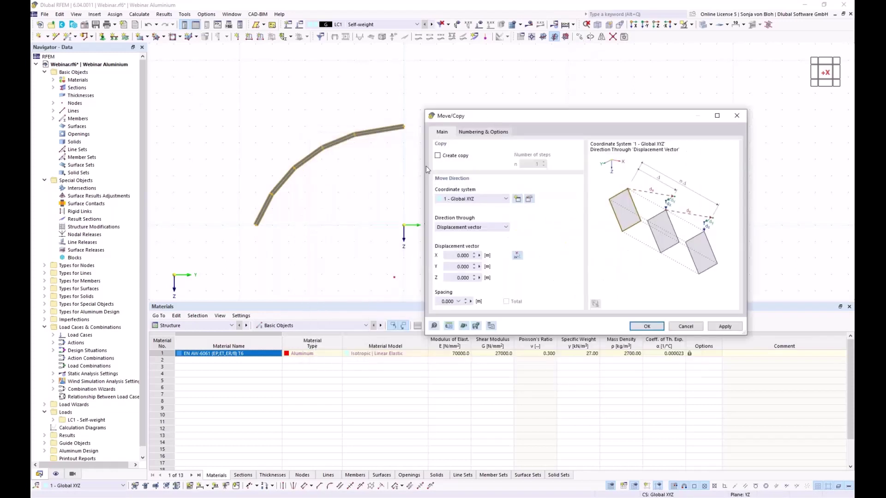
{"action": "left_click", "coordinate": [438, 155]}
{"action": "left_click", "coordinate": [450, 255]}
{"action": "type", "text": "5"}
Enable step links that connect the copied lines with surfaces and define a new surface.
{"action": "left_click", "coordinate": [491, 132]}
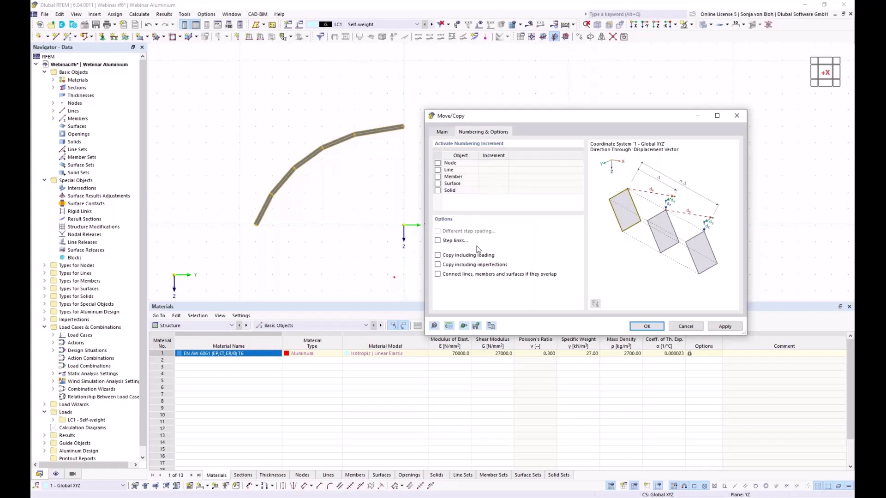
{"action": "left_click", "coordinate": [437, 241]}
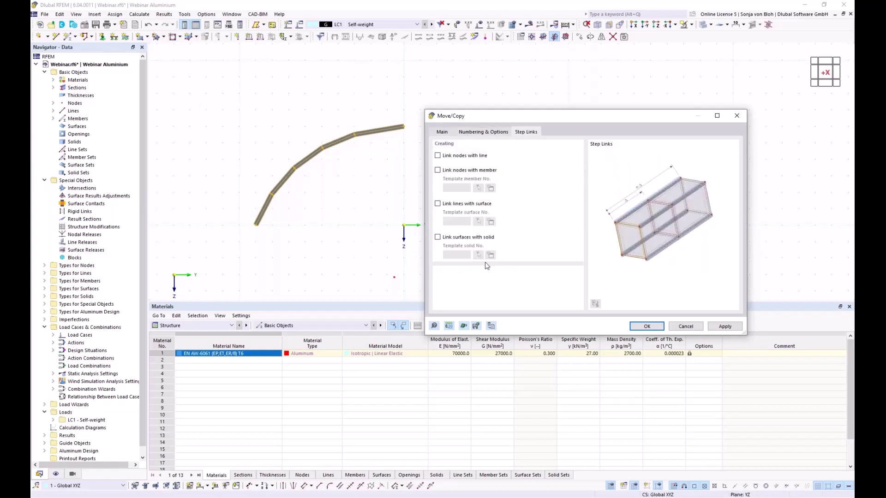
{"action": "left_click", "coordinate": [438, 204]}
{"action": "left_click", "coordinate": [491, 222]}
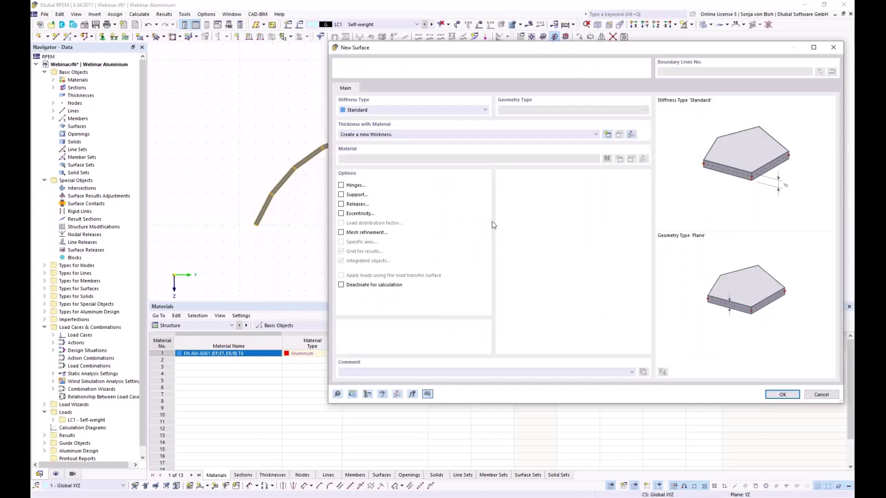
Set the linking surface's stiffness to Load Transfer with direction x | Stripes.
{"action": "left_click_drag", "start_coordinate": [426, 54], "coordinate": [349, 64]}
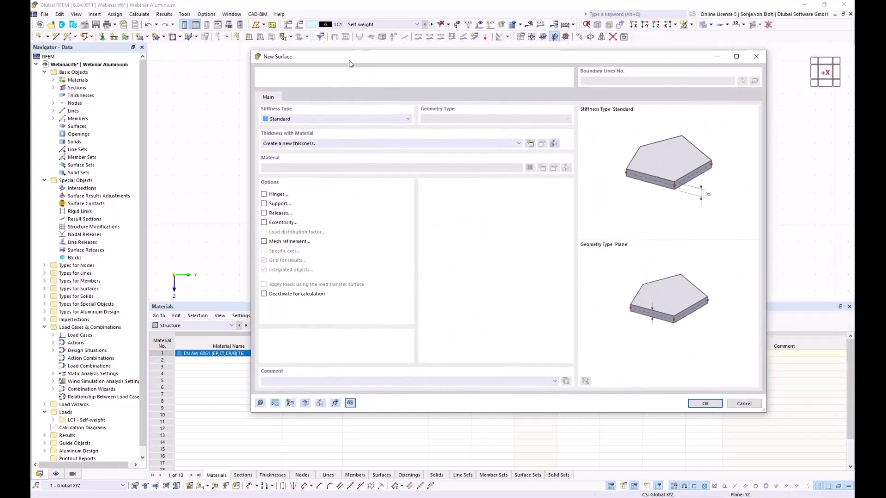
{"action": "left_click", "coordinate": [408, 119]}
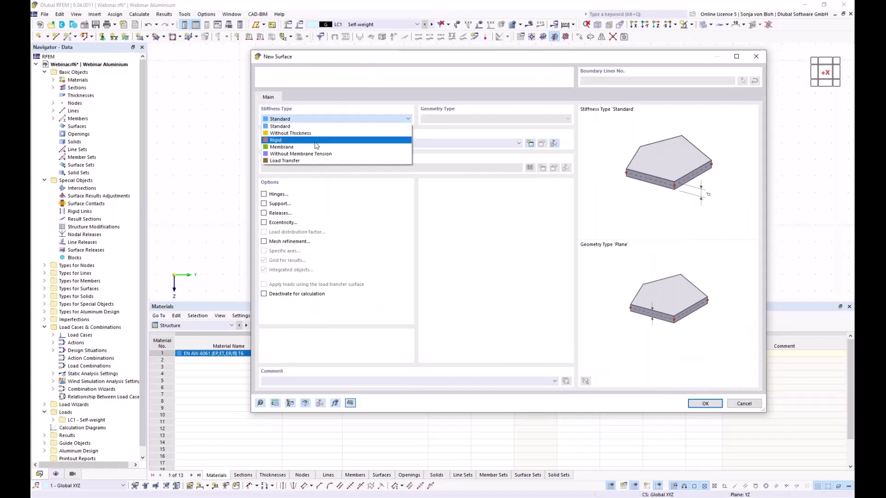
{"action": "key", "text": "Escape"}
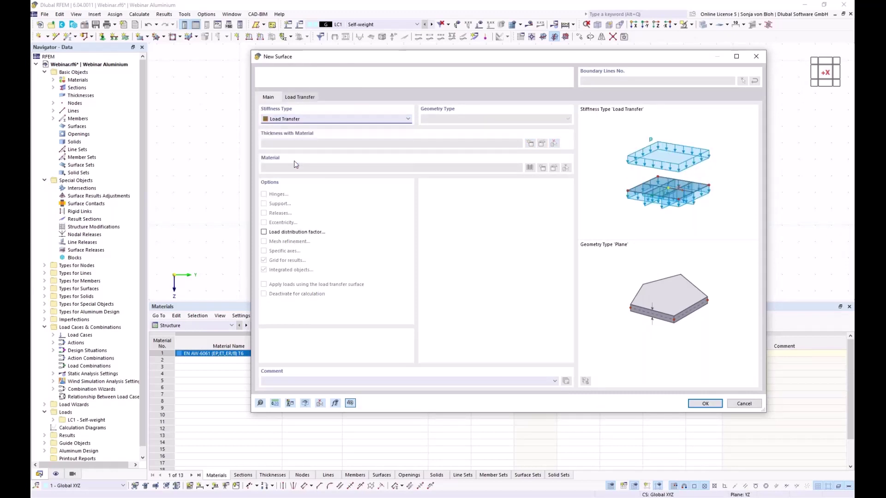
{"action": "left_click", "coordinate": [301, 98]}
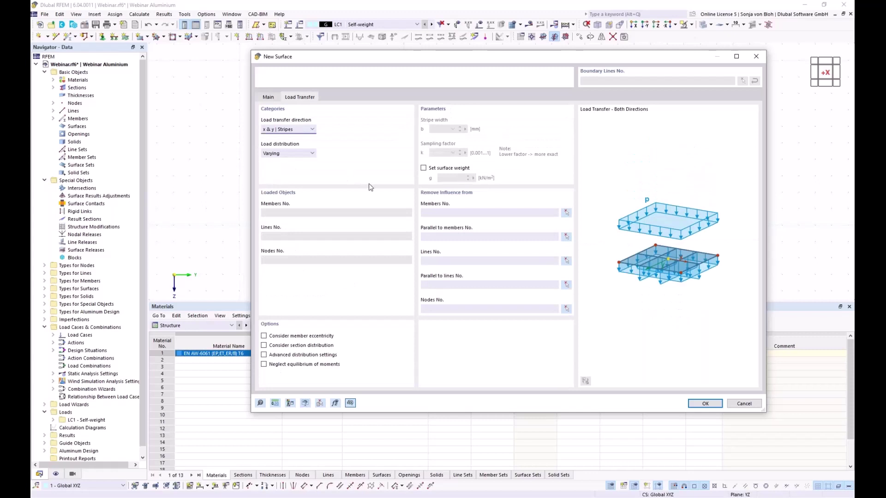
{"action": "left_click", "coordinate": [313, 131]}
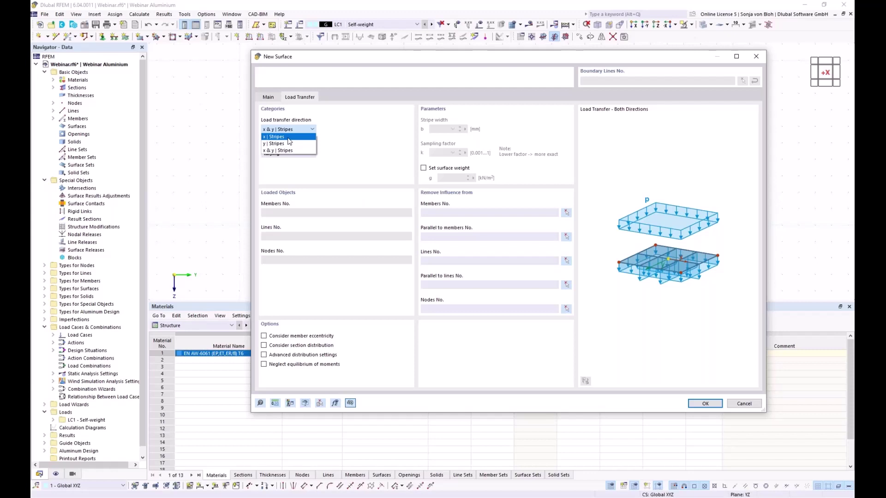
{"action": "key", "text": "Escape"}
{"action": "key", "text": "Down"}
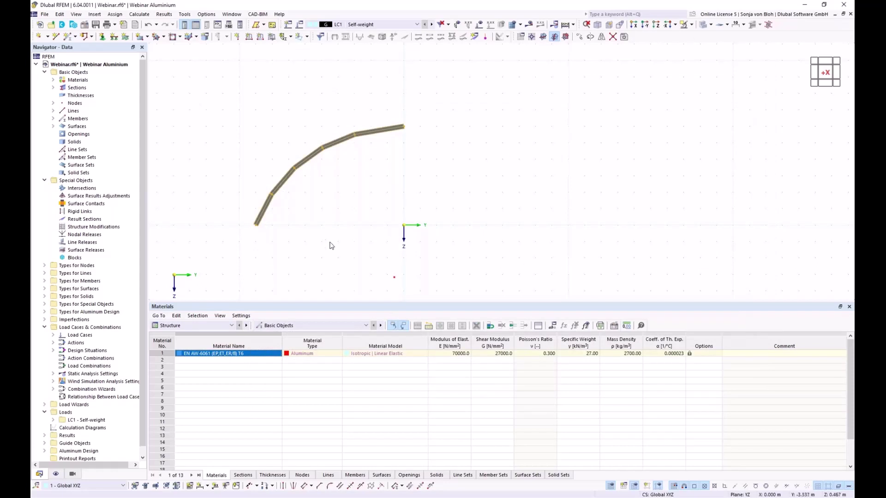
Orbit to an isometric view showing both arches and the load-transfer surfaces, then clear the selection.
{"action": "middle_click_drag", "start_coordinate": [322, 241], "coordinate": [370, 273], "text": "ctrl"}
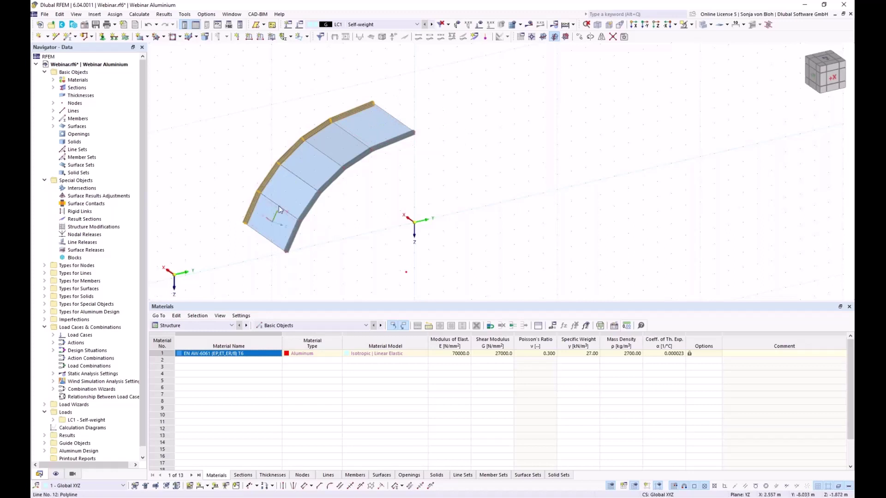
{"action": "key", "text": "Escape"}
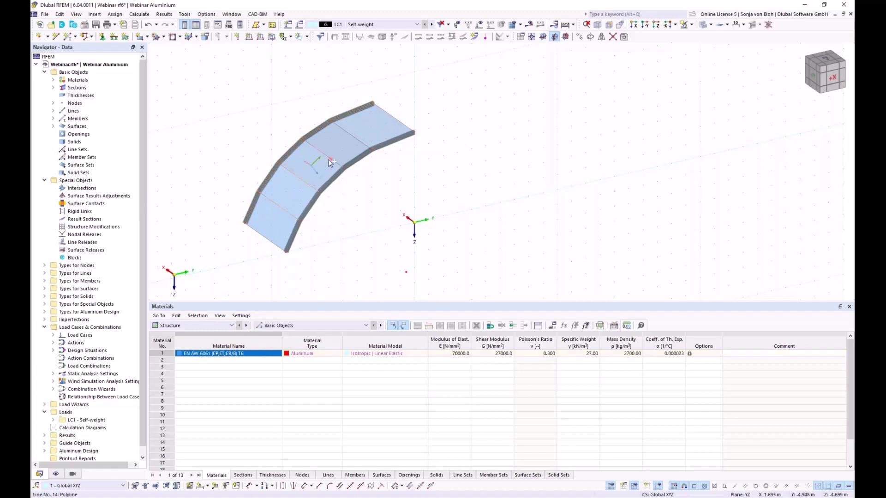
Make lines 12–15 Truss-type members and start defining a new cross-section for them.
{"action": "right_click", "coordinate": [359, 140]}
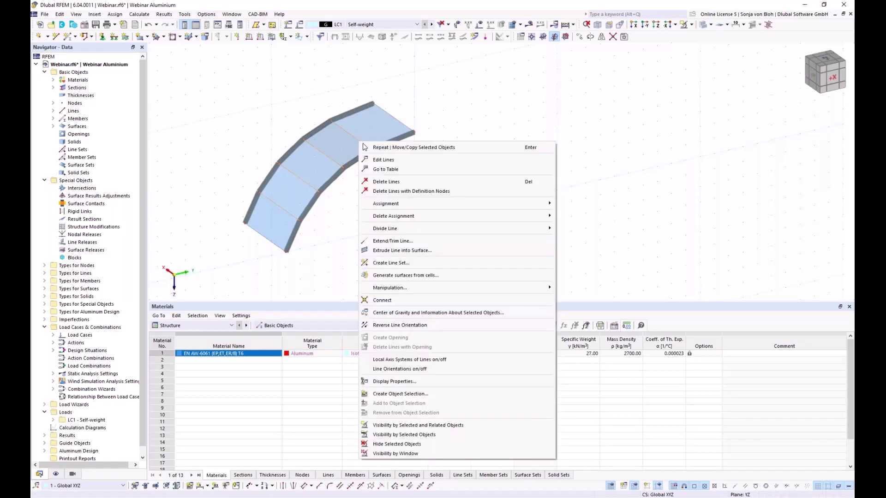
{"action": "left_click", "coordinate": [393, 161]}
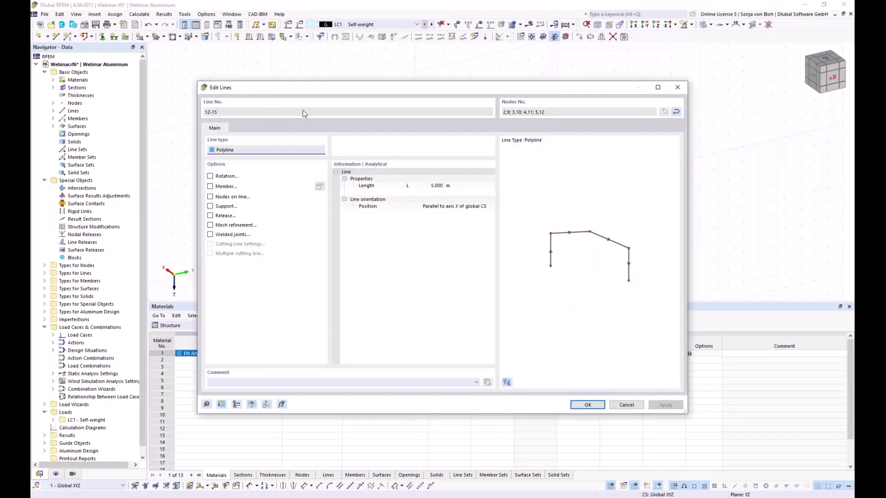
{"action": "left_click_drag", "start_coordinate": [287, 93], "coordinate": [320, 76]}
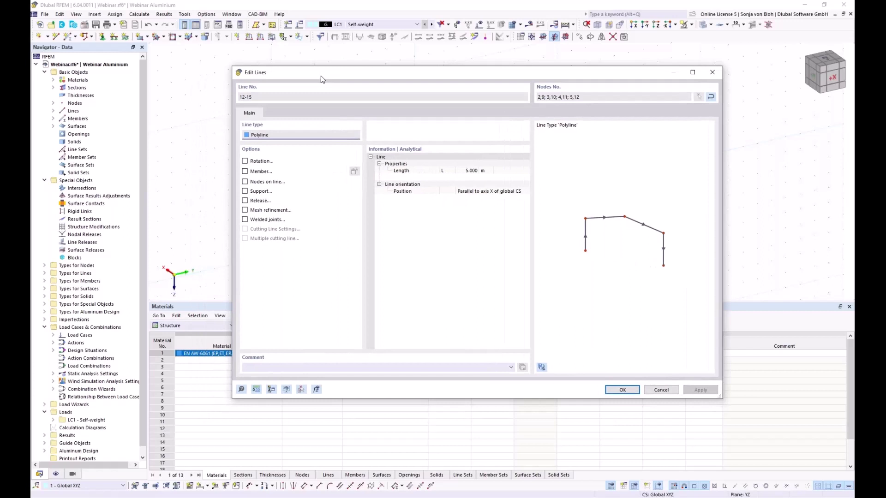
{"action": "left_click", "coordinate": [245, 172]}
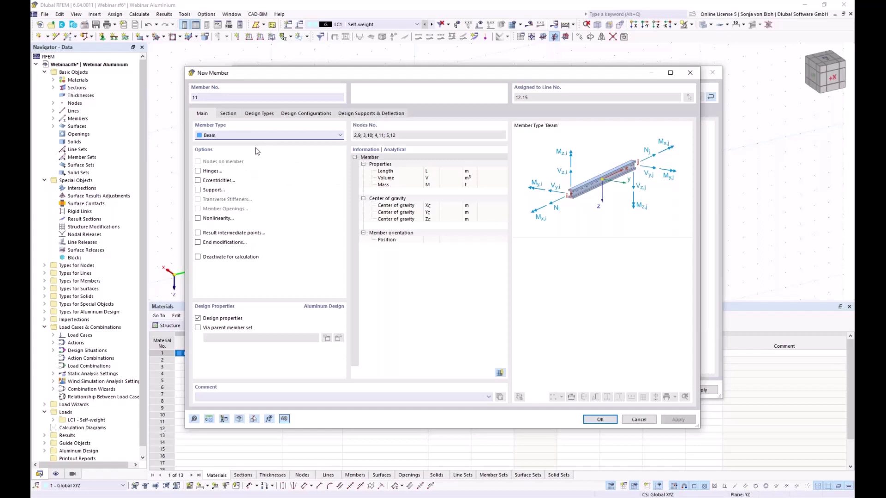
{"action": "left_click", "coordinate": [275, 136]}
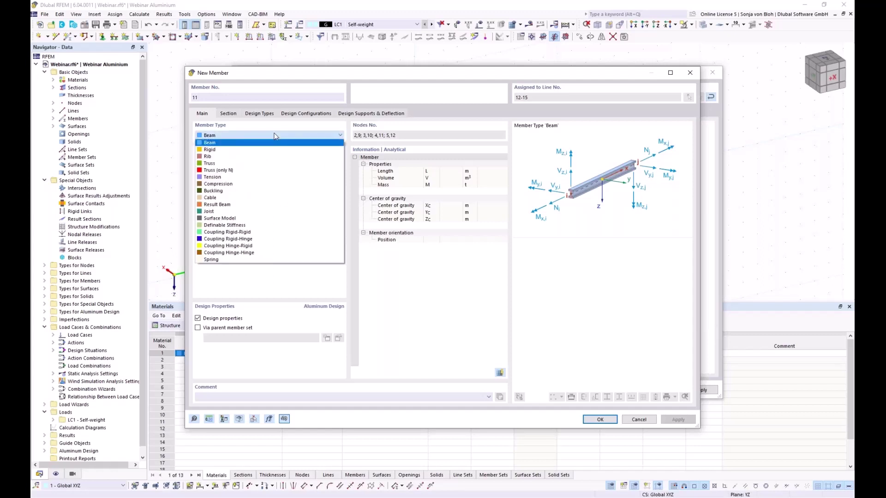
{"action": "left_click", "coordinate": [214, 164]}
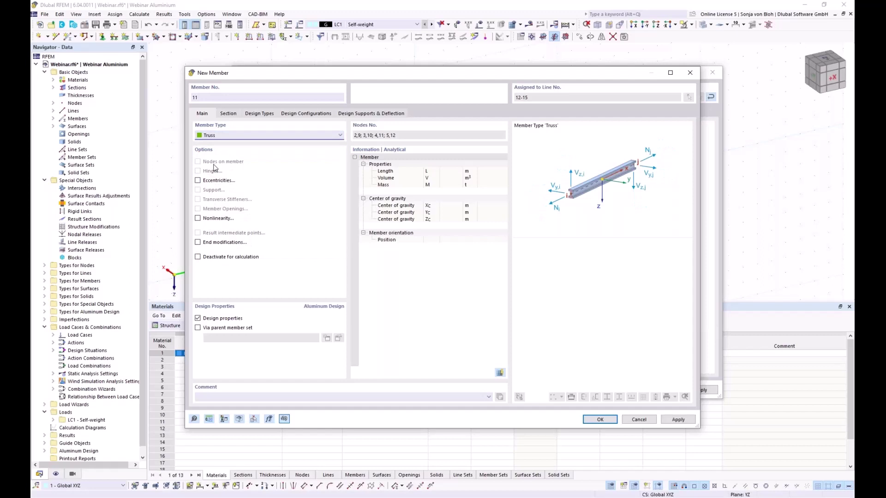
{"action": "left_click", "coordinate": [229, 114]}
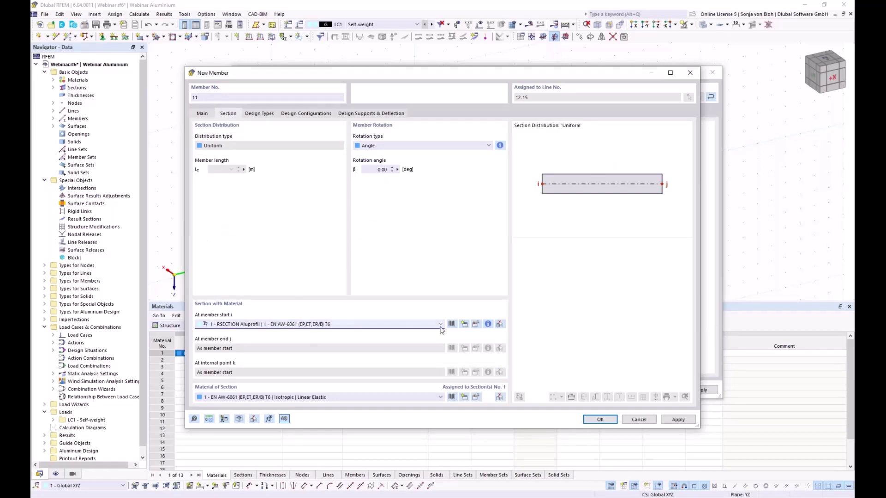
{"action": "left_click", "coordinate": [464, 325]}
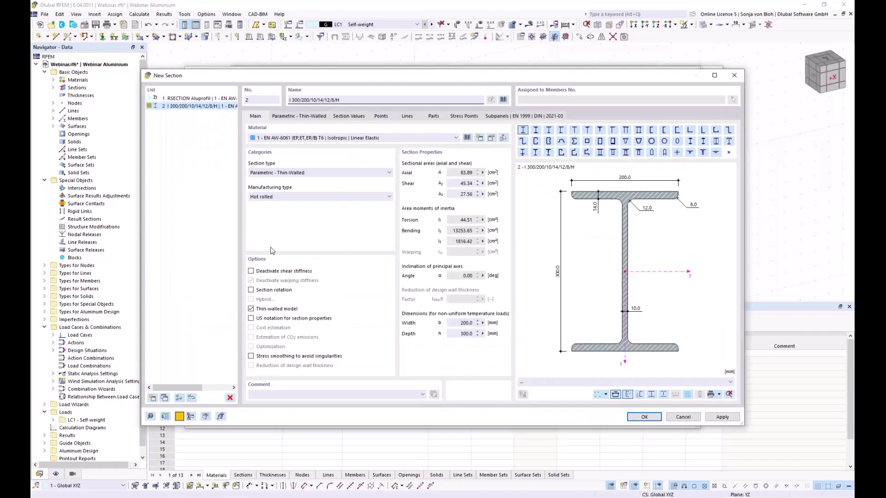
Pick SHS 150x150x10 from the hollow-section library as section 2 in EN AW-6061.
{"action": "left_click", "coordinate": [504, 100]}
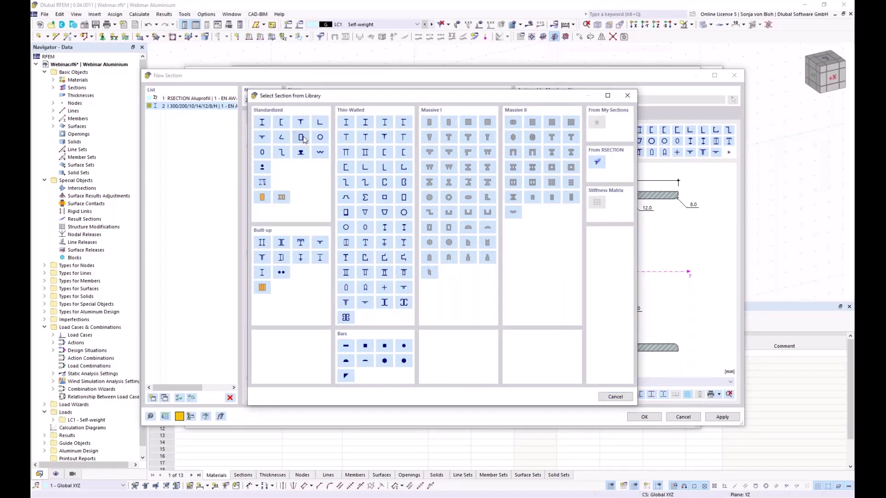
{"action": "left_click", "coordinate": [301, 137]}
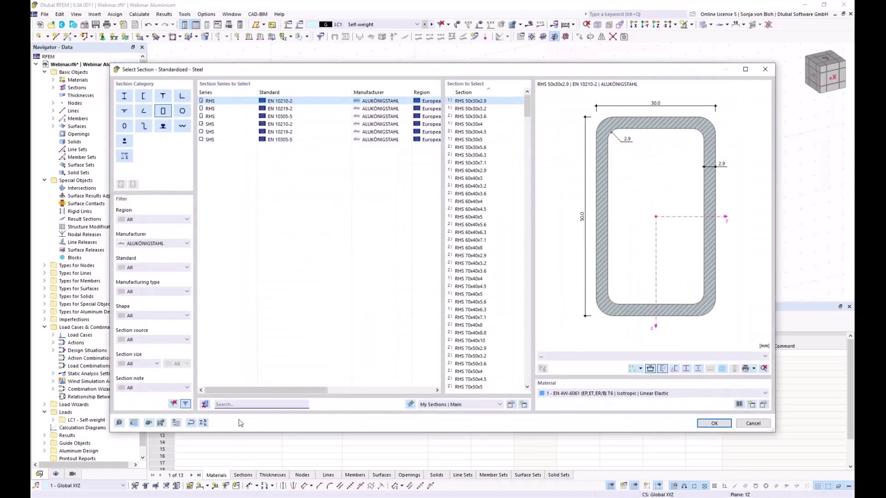
{"action": "type", "text": "150"}
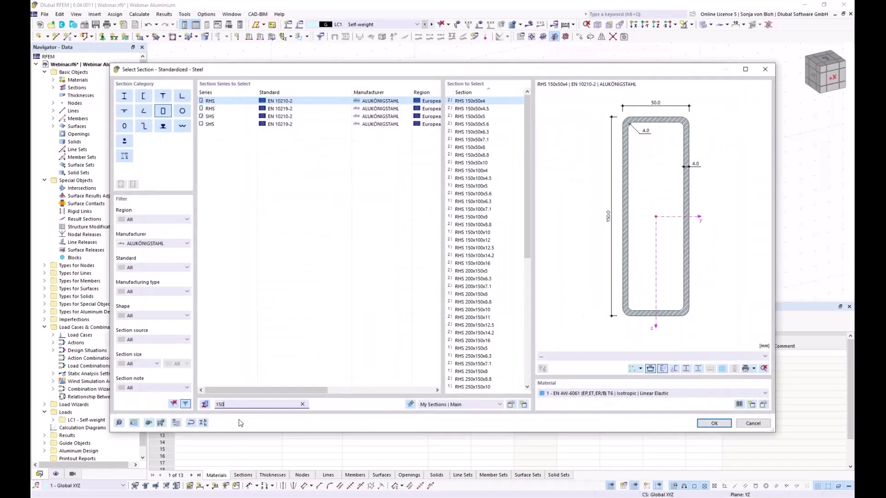
{"action": "type", "text": "x150"}
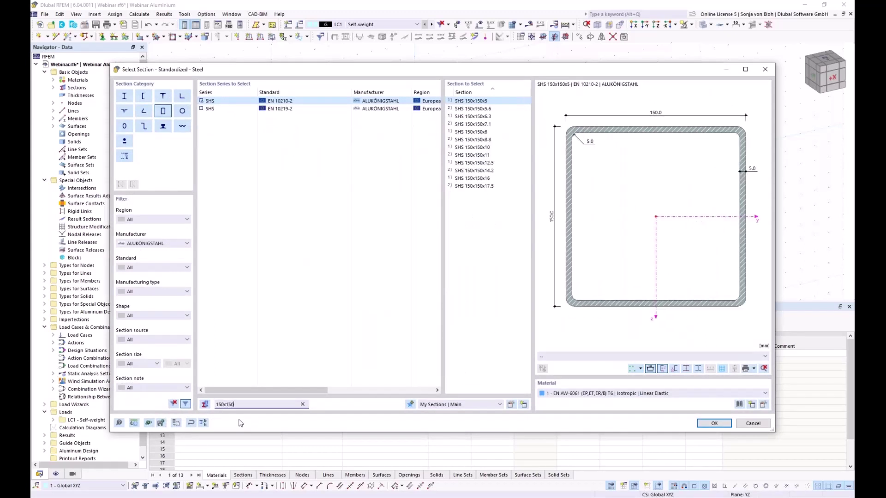
{"action": "type", "text": "c"}
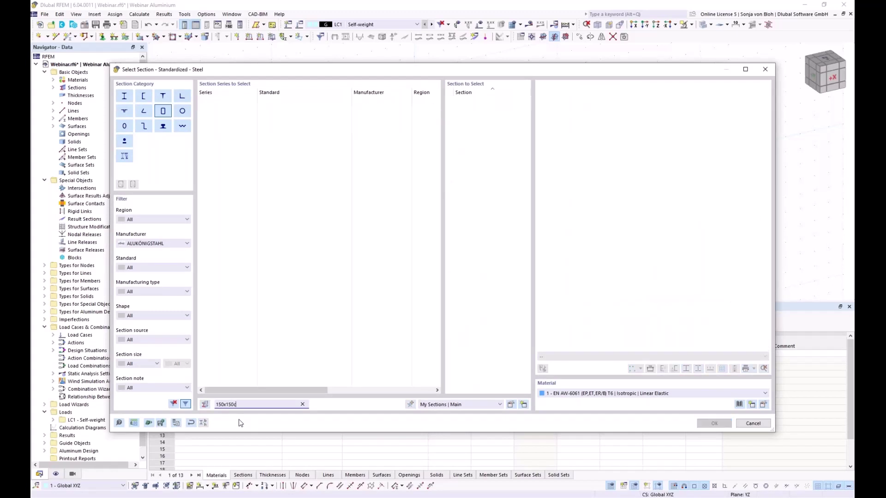
{"action": "key", "text": "BackSpace"}
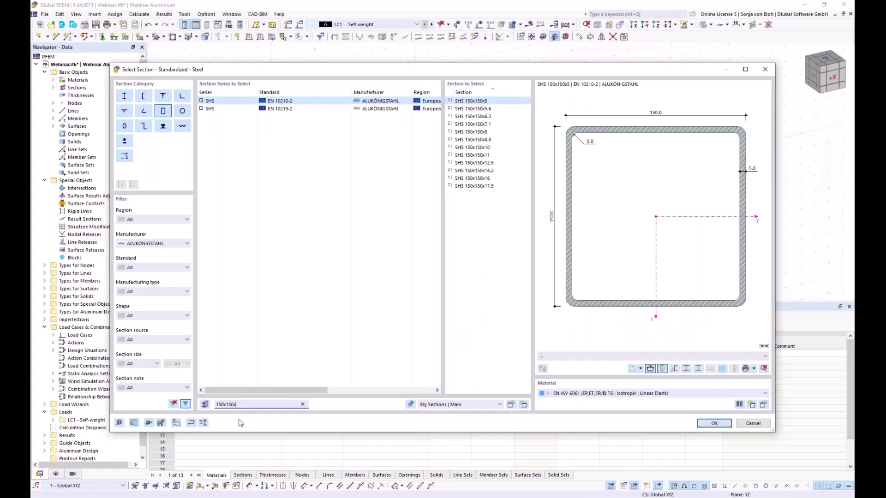
{"action": "type", "text": "x10"}
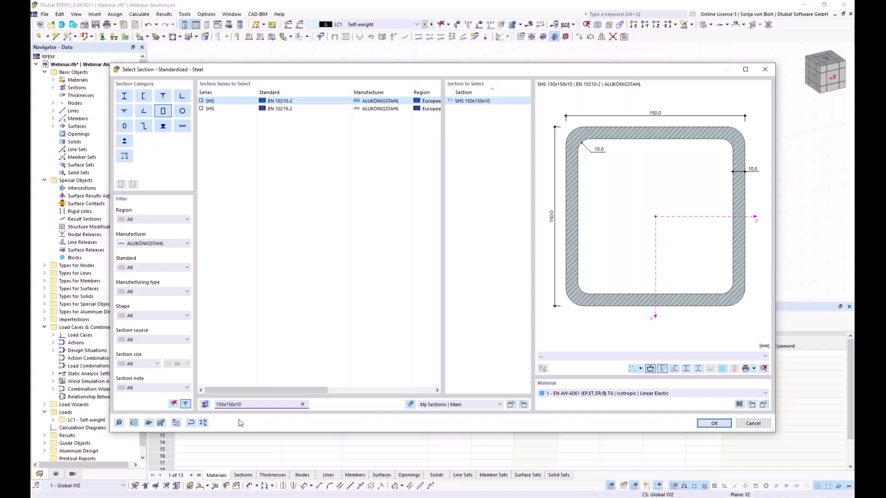
{"action": "left_click", "coordinate": [714, 423]}
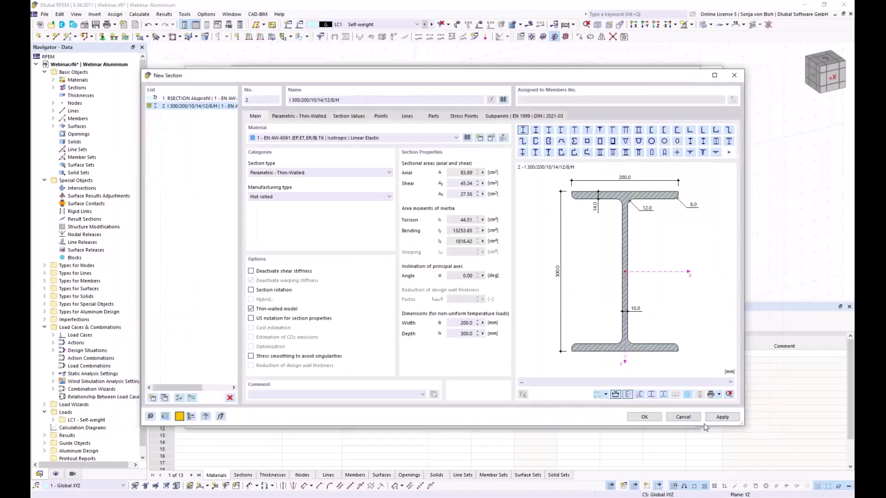
{"action": "left_click", "coordinate": [631, 418]}
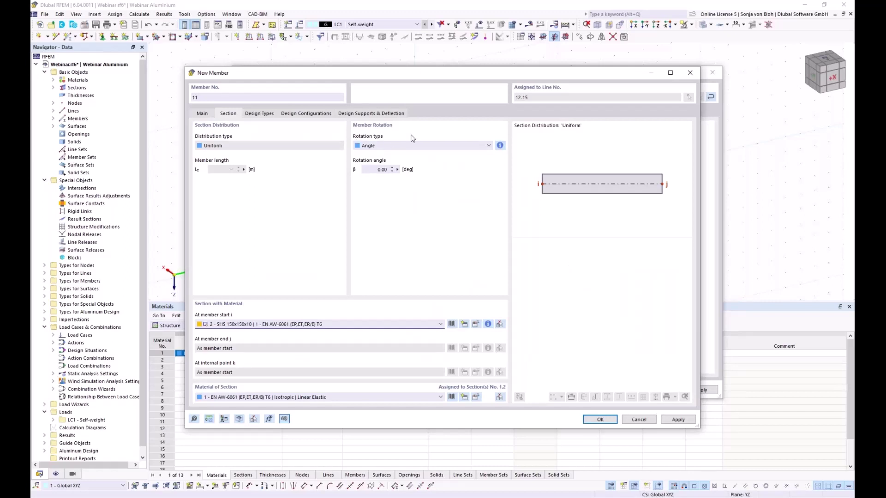
Orient the SHS members by help node 6, create them on lines 12–15, and view along X.
{"action": "left_click", "coordinate": [388, 146]}
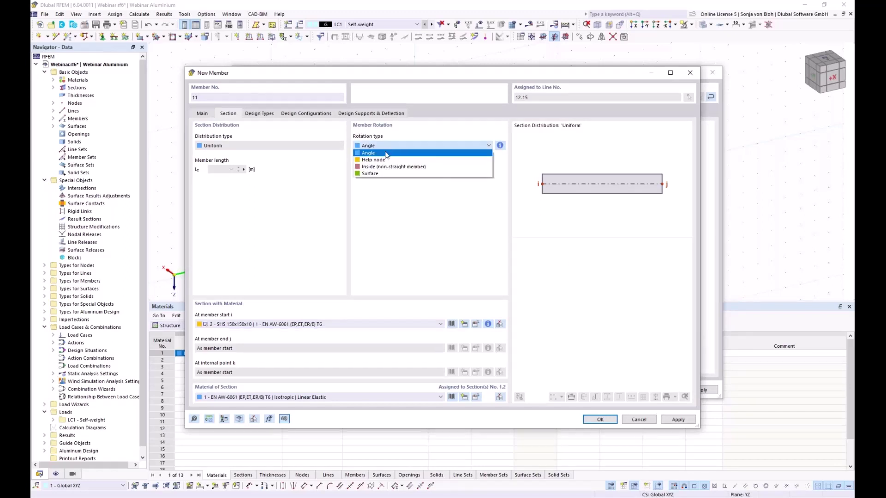
{"action": "left_click", "coordinate": [385, 153]}
{"action": "key", "text": "Down"}
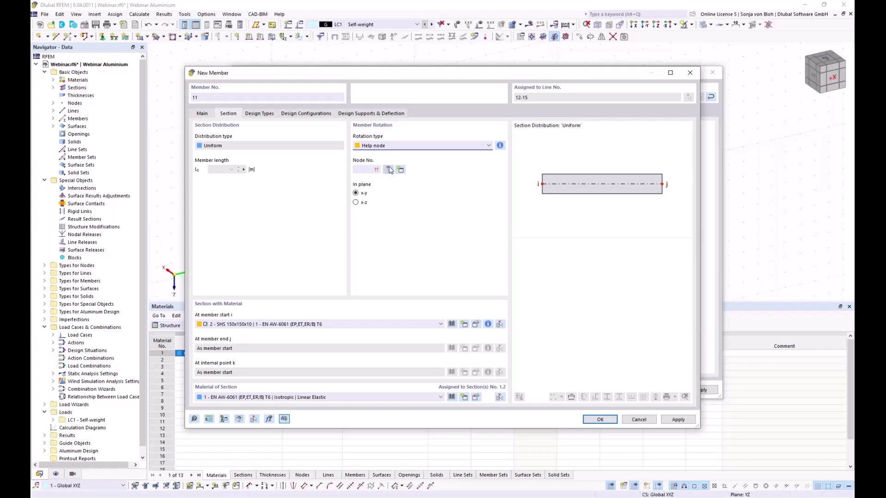
{"action": "left_click", "coordinate": [389, 170]}
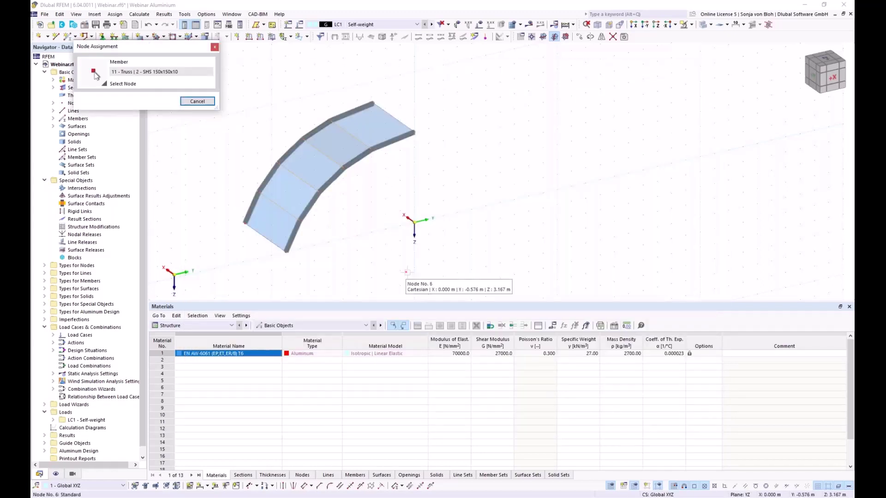
{"action": "left_click", "coordinate": [406, 272]}
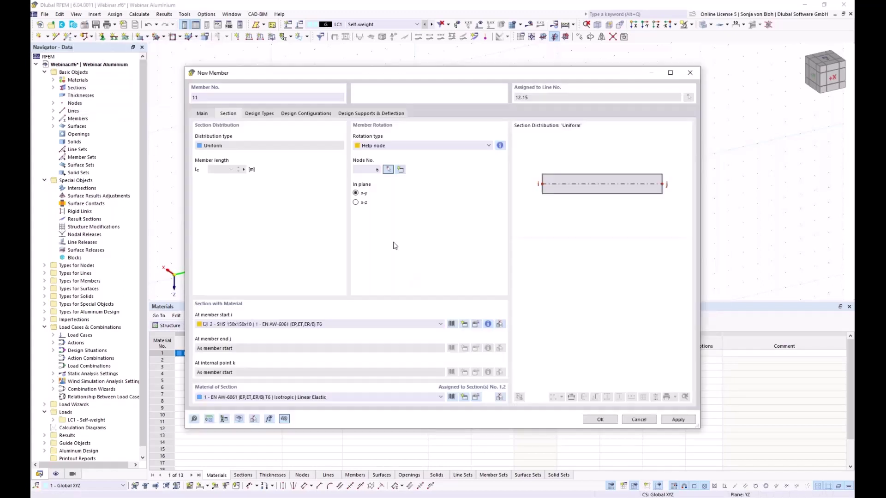
{"action": "left_click", "coordinate": [600, 420]}
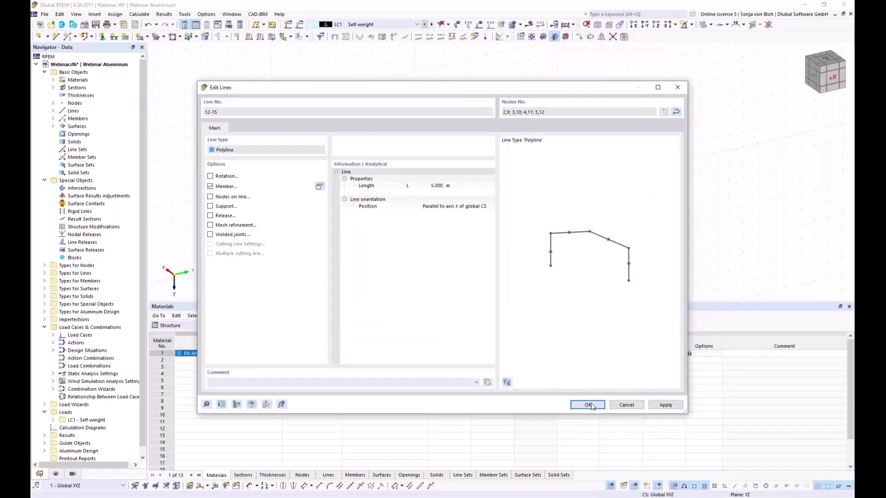
{"action": "left_click", "coordinate": [588, 406]}
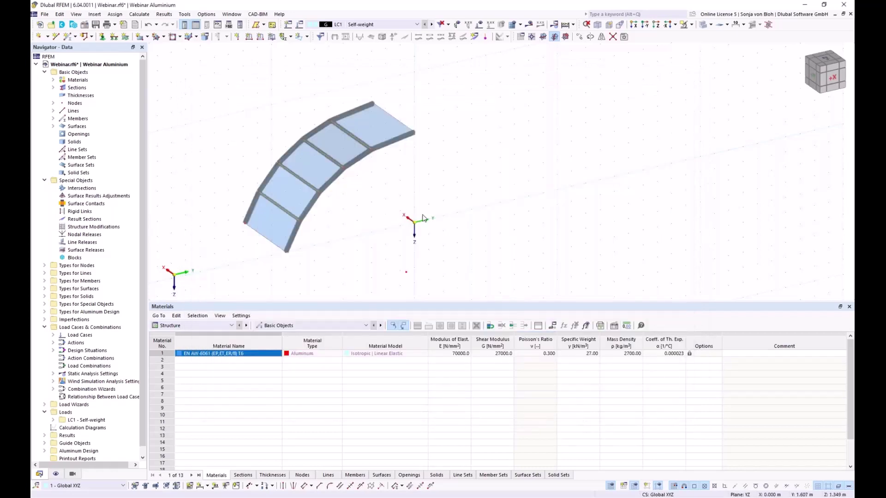
{"action": "key", "text": "ctrl+shift+x"}
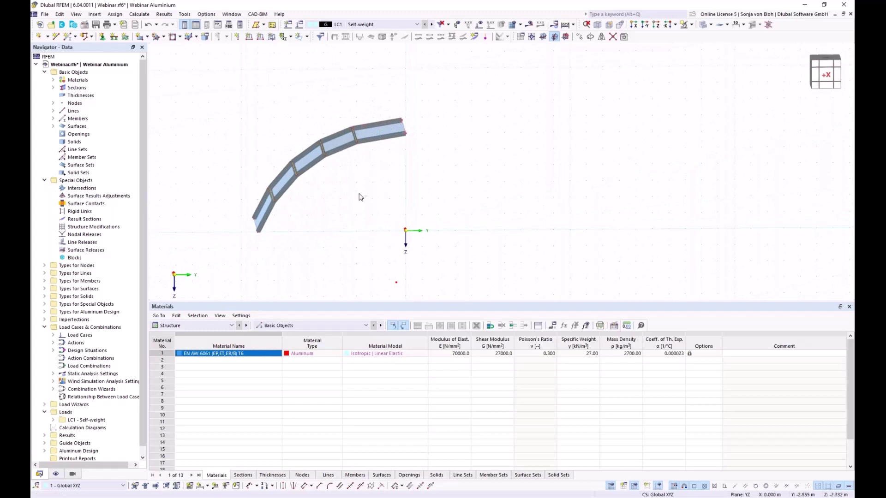
Make line 16 a member using section 1 - RSECTION Aluprofil at its start.
{"action": "middle_click_drag", "start_coordinate": [359, 196], "coordinate": [382, 202], "text": "ctrl"}
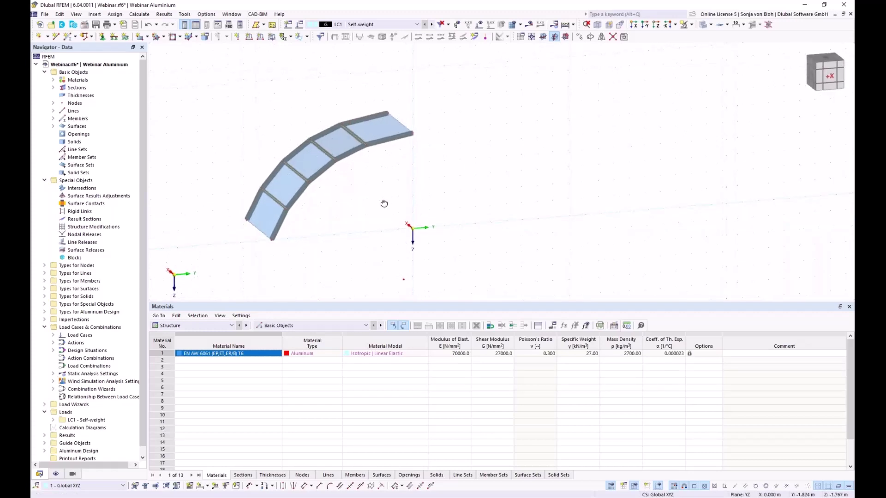
{"action": "double_click", "coordinate": [400, 126]}
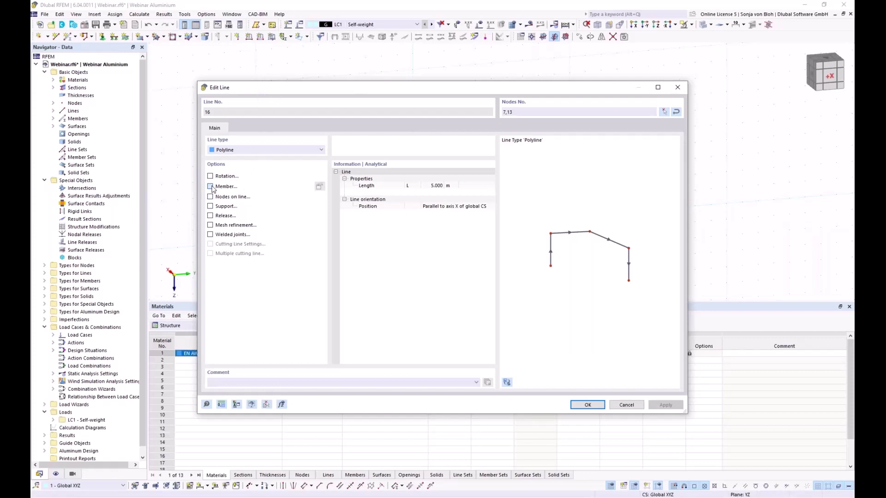
{"action": "left_click", "coordinate": [210, 186]}
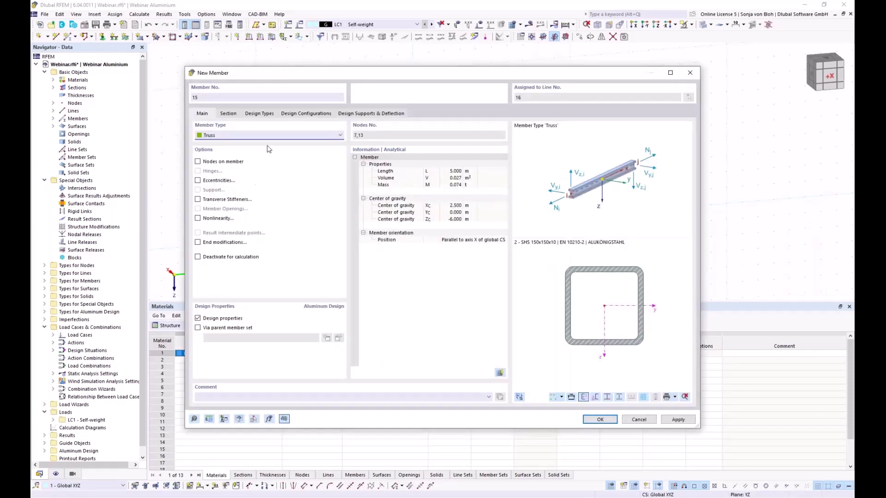
{"action": "left_click", "coordinate": [227, 114]}
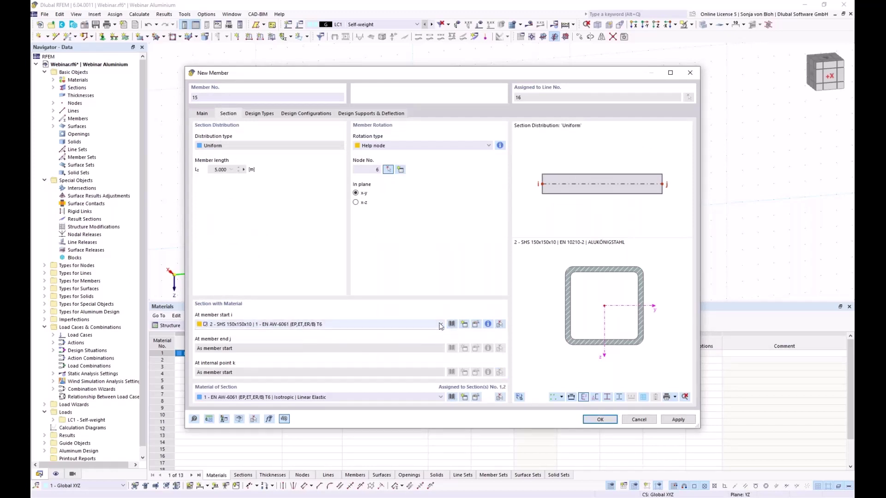
{"action": "left_click", "coordinate": [441, 324]}
{"action": "left_click", "coordinate": [293, 333]}
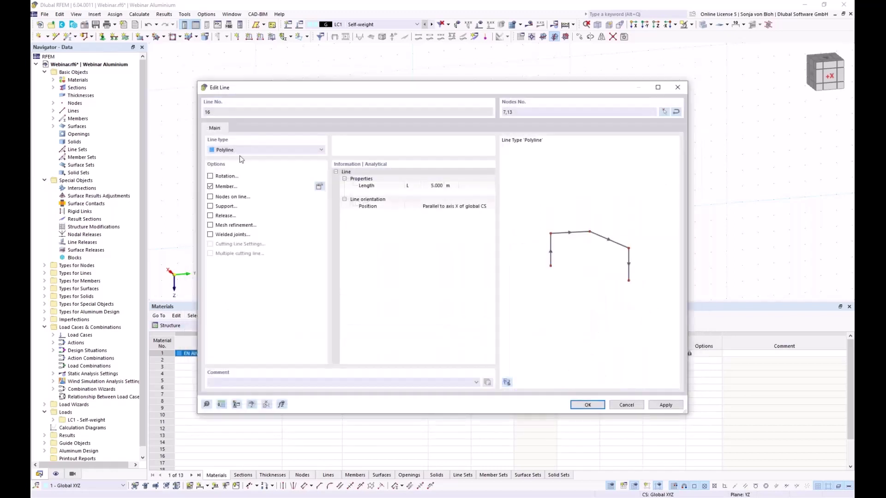
{"action": "left_click", "coordinate": [588, 405]}
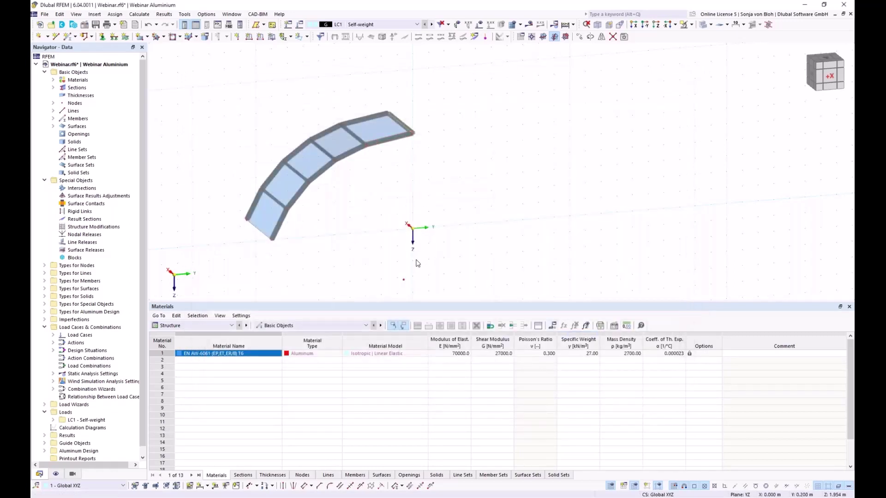
Switch member 15's rotation from help node 6 to an angle of 0.00°.
{"action": "middle_click_drag", "start_coordinate": [417, 260], "coordinate": [399, 221], "text": "ctrl"}
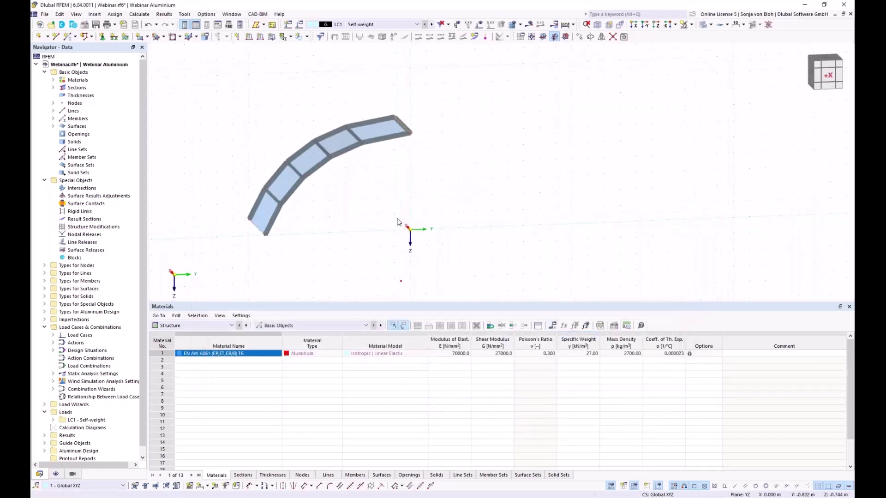
{"action": "double_click", "coordinate": [406, 127]}
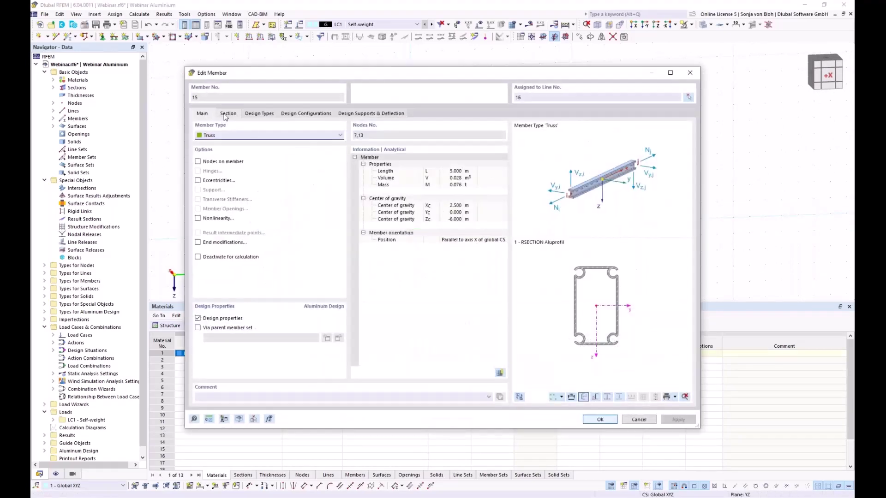
{"action": "left_click", "coordinate": [227, 114]}
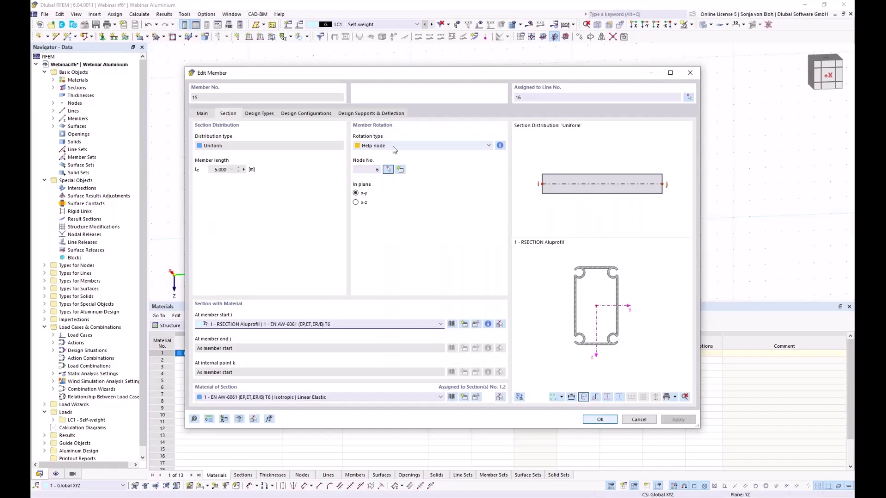
{"action": "left_click", "coordinate": [402, 146]}
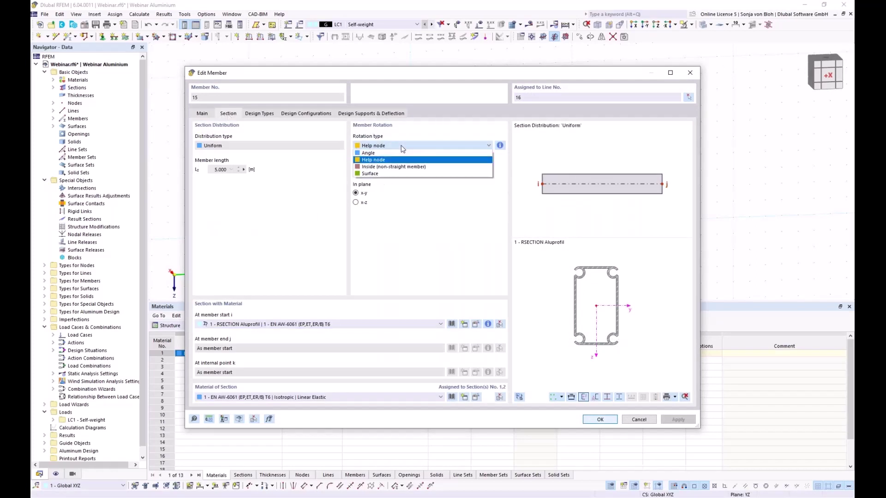
{"action": "left_click", "coordinate": [376, 153]}
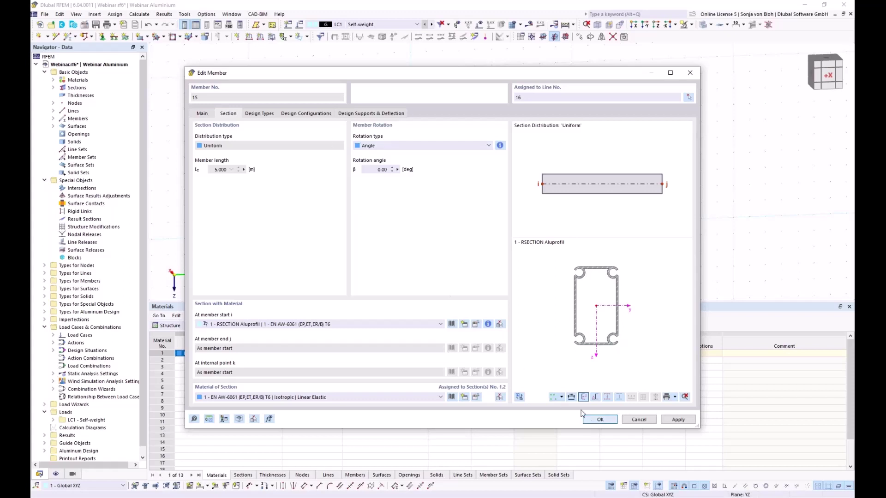
{"action": "left_click", "coordinate": [595, 421]}
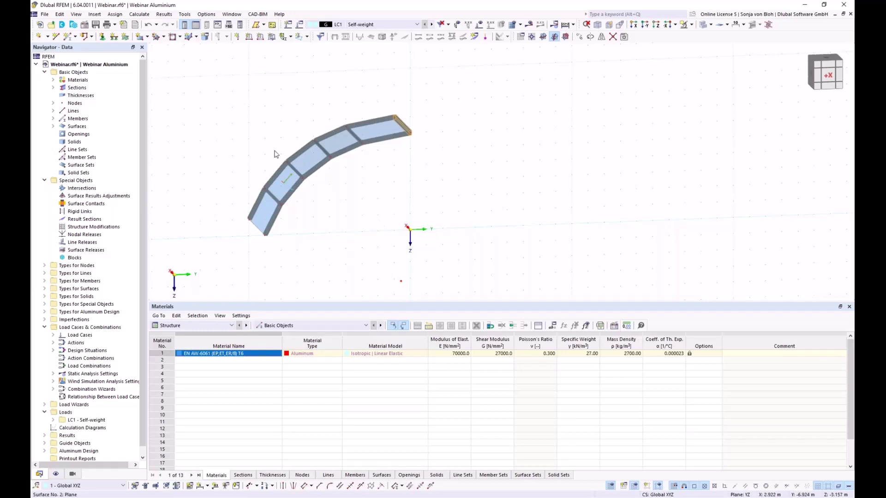
Window-select the left roof bay and copy it 3 times at 5 m spacing, with step links unchecked.
{"action": "left_click_drag", "start_coordinate": [189, 72], "coordinate": [486, 253]}
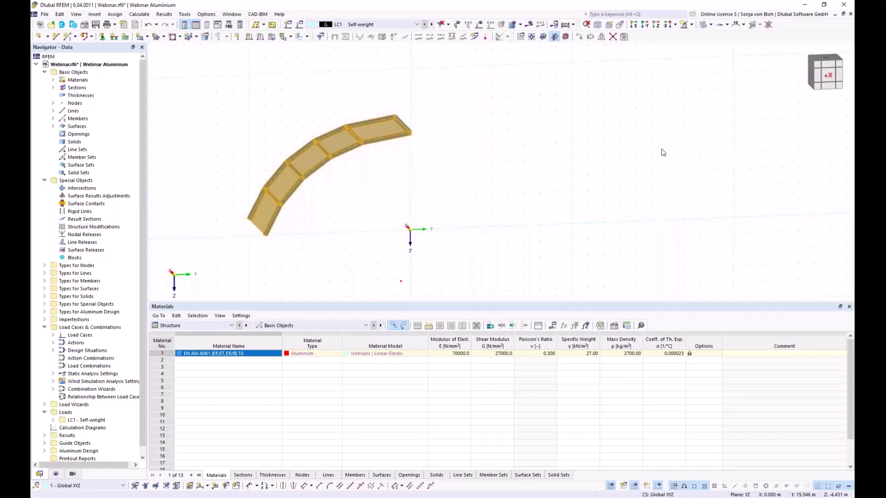
{"action": "left_click", "coordinate": [579, 37]}
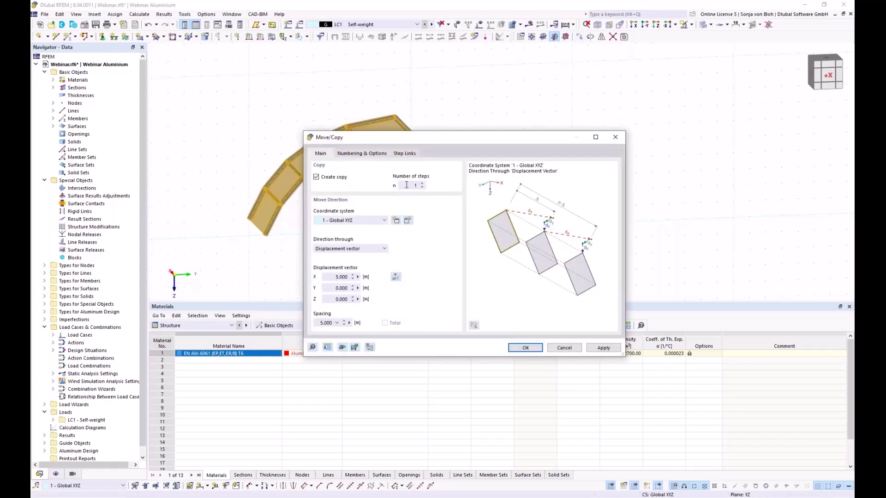
{"action": "left_click_drag", "start_coordinate": [408, 185], "coordinate": [465, 185]}
{"action": "type", "text": "3"}
{"action": "left_click", "coordinate": [368, 154]}
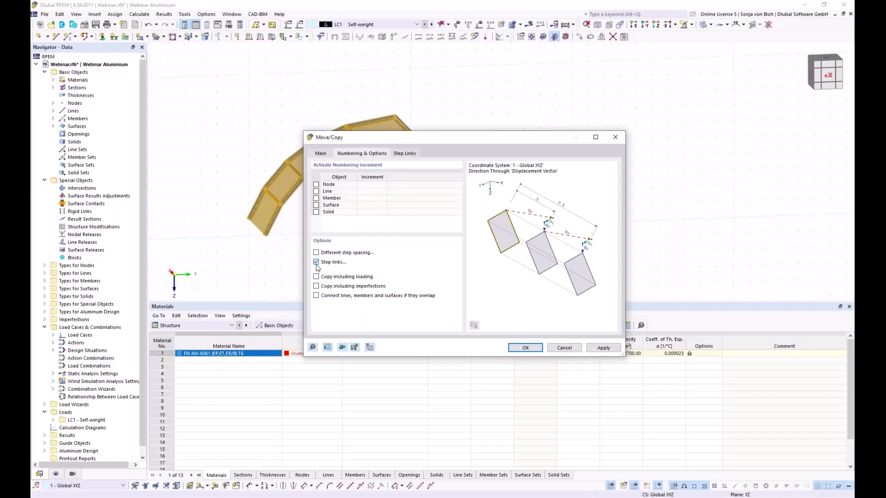
{"action": "left_click", "coordinate": [316, 262]}
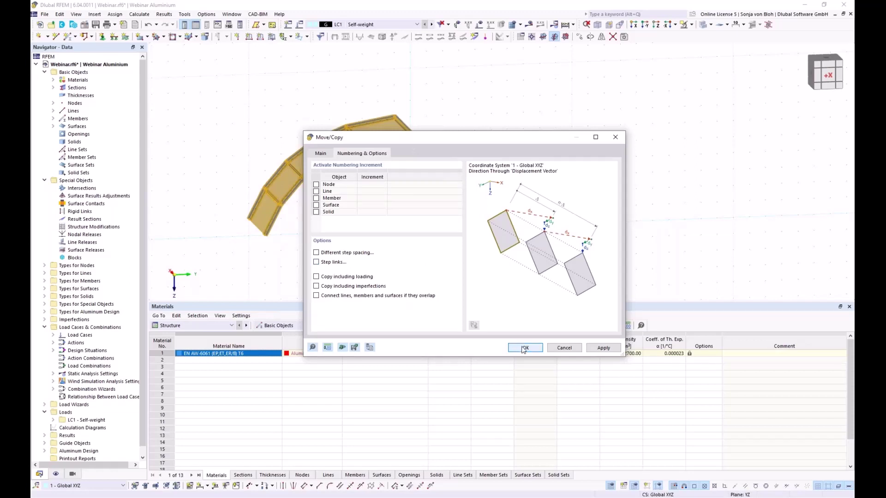
{"action": "left_click", "coordinate": [524, 348]}
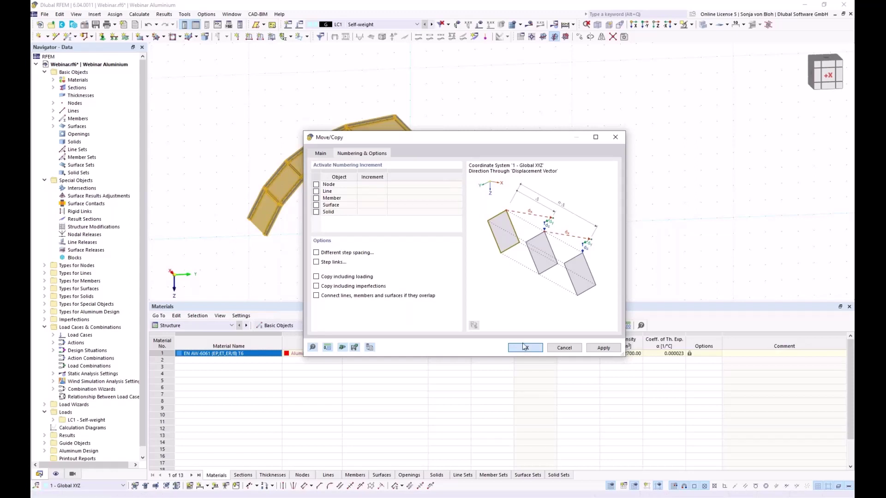
{"action": "left_click", "coordinate": [524, 349]}
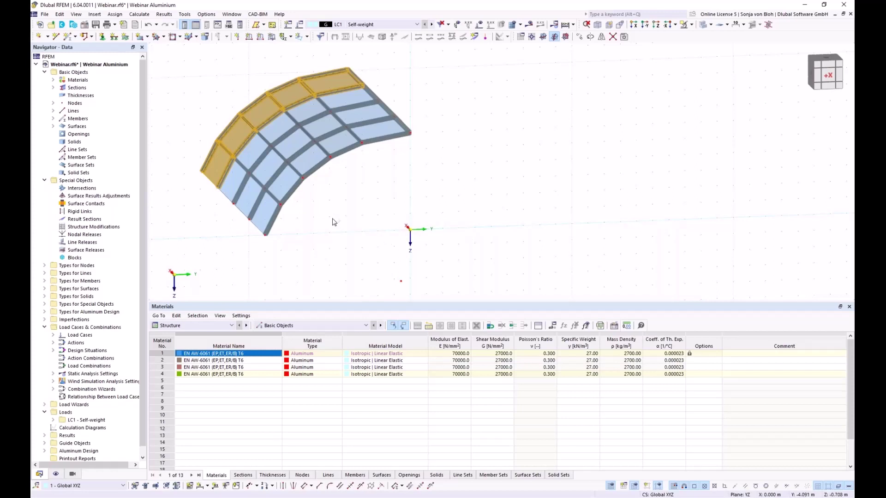
Recentre the roof in an oblique view and clear the current selection.
{"action": "middle_click_drag", "start_coordinate": [326, 241], "coordinate": [340, 253], "text": "ctrl"}
{"action": "scroll", "coordinate": [340, 254], "scroll_direction": "up", "scroll_amount": 2}
{"action": "middle_click_drag", "start_coordinate": [155, 164], "coordinate": [315, 196]}
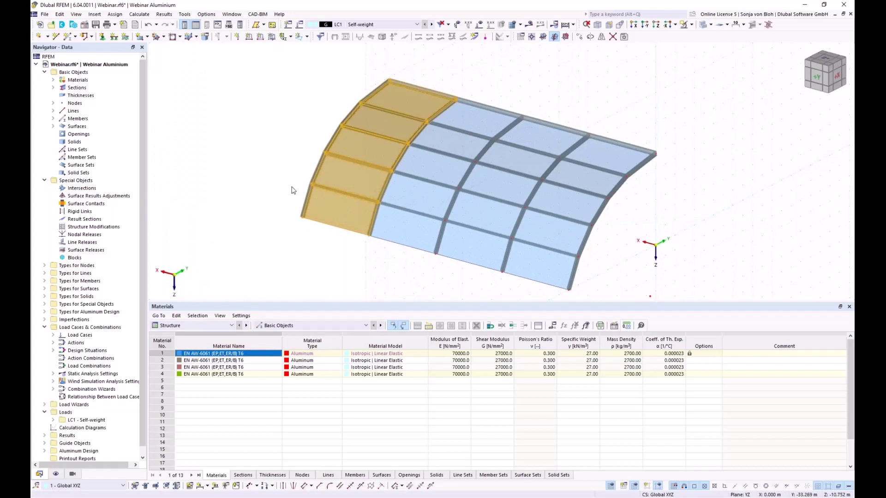
{"action": "left_click", "coordinate": [309, 240]}
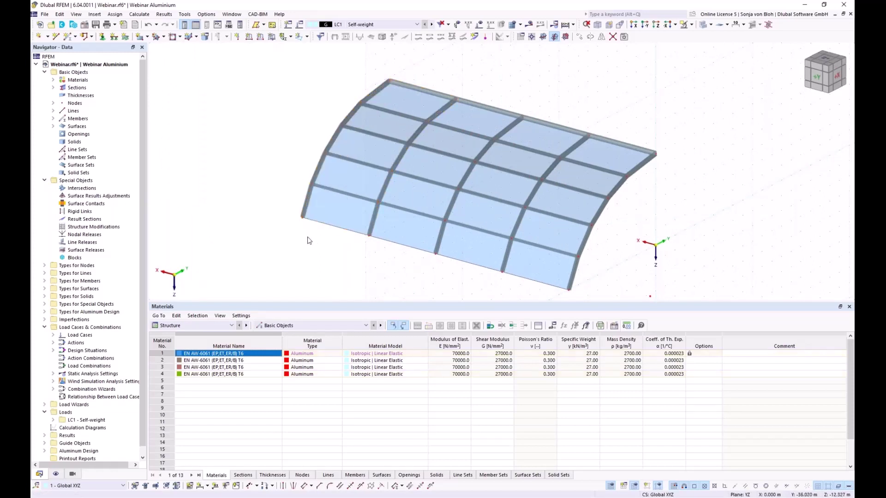
Create a new Tension member and begin defining a new cross-section for it.
{"action": "left_click", "coordinate": [67, 37]}
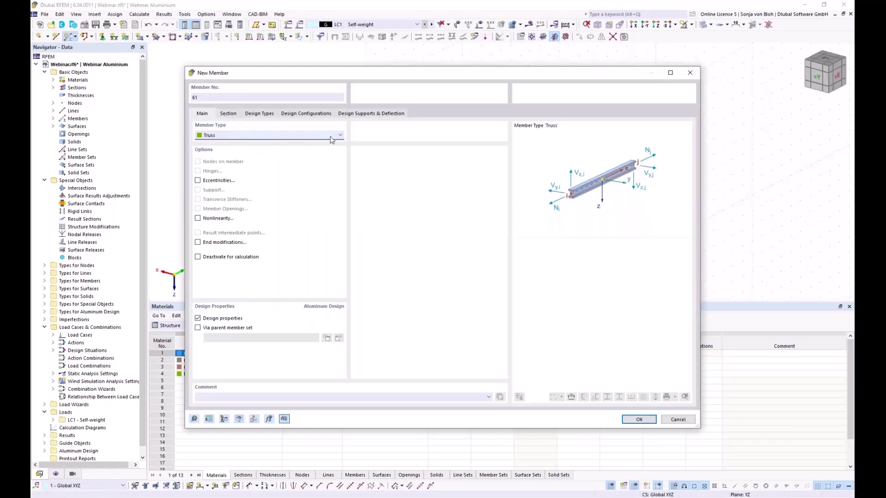
{"action": "left_click", "coordinate": [340, 136]}
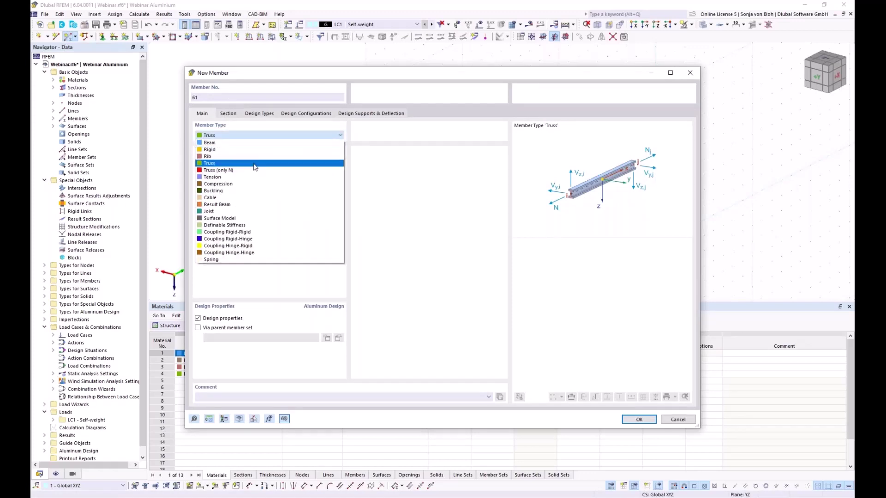
{"action": "left_click", "coordinate": [236, 179]}
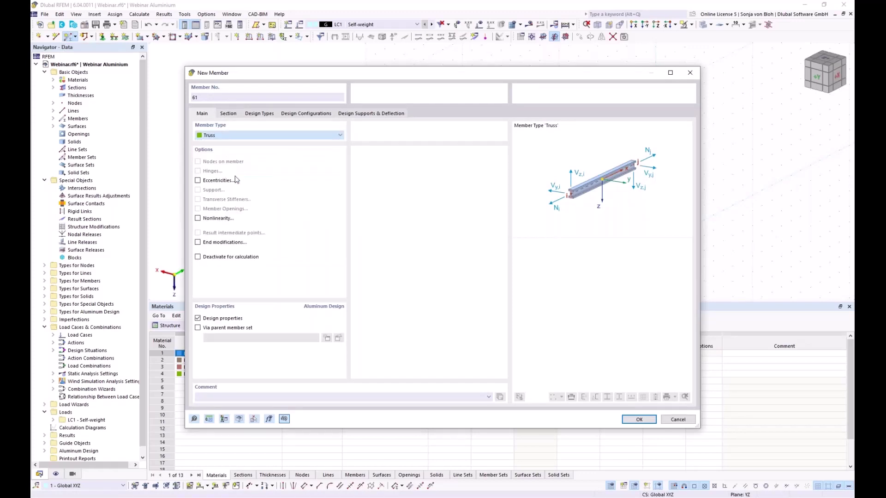
{"action": "left_click", "coordinate": [228, 114]}
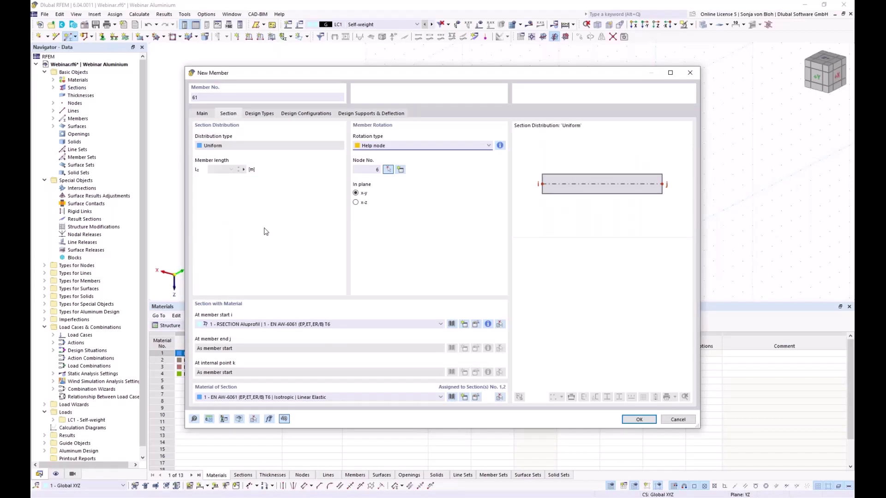
{"action": "left_click", "coordinate": [464, 325]}
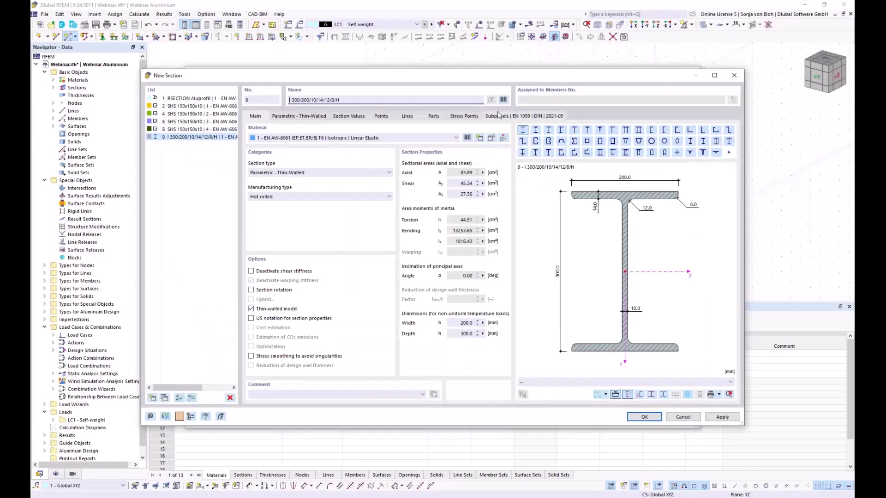
Choose the R 20 round bar from the standardized bar sections library.
{"action": "left_click", "coordinate": [503, 99]}
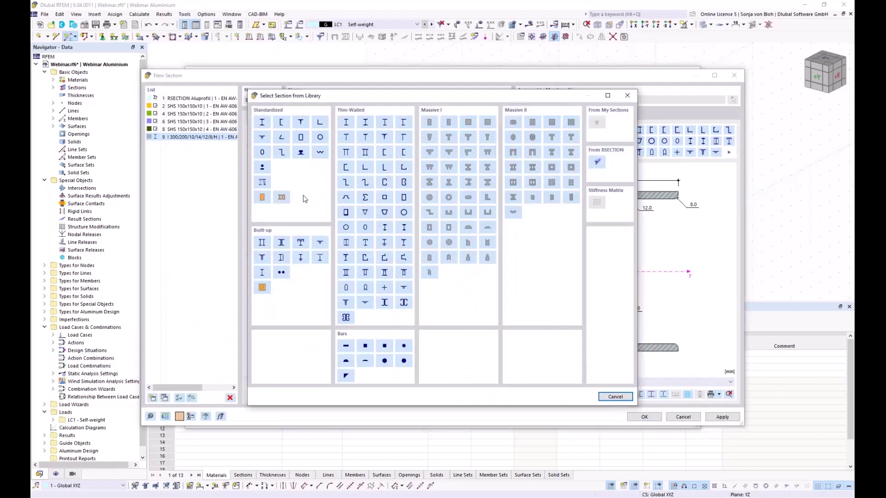
{"action": "left_click", "coordinate": [263, 168]}
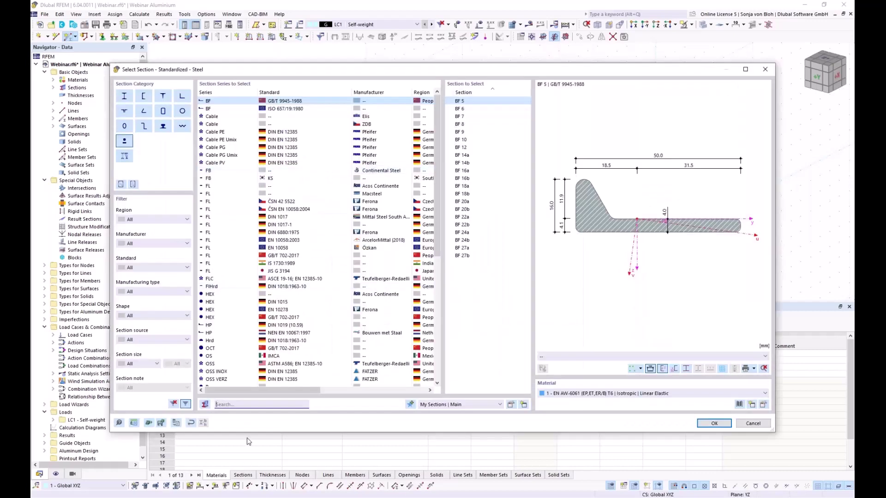
{"action": "type", "text": "R 2"}
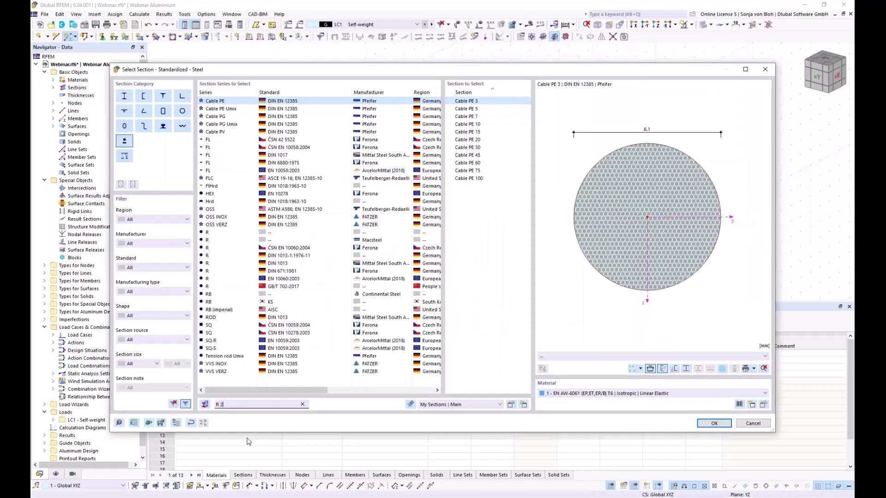
{"action": "type", "text": "0"}
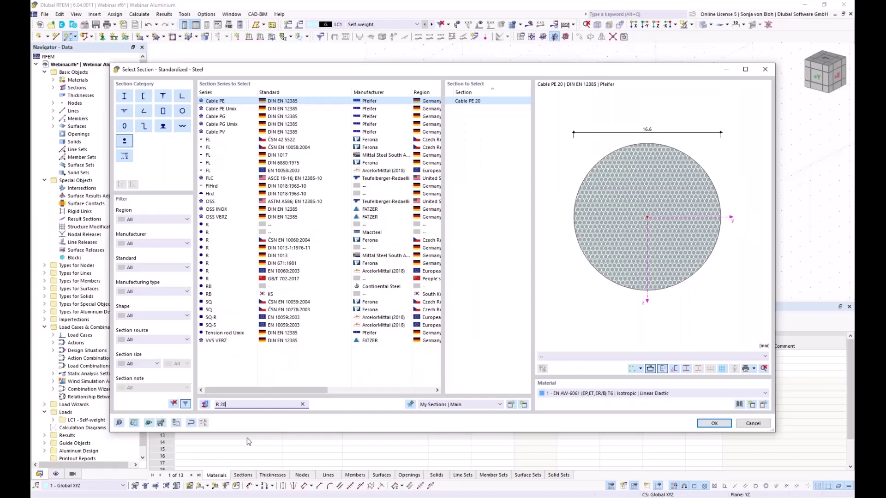
{"action": "left_click", "coordinate": [220, 225]}
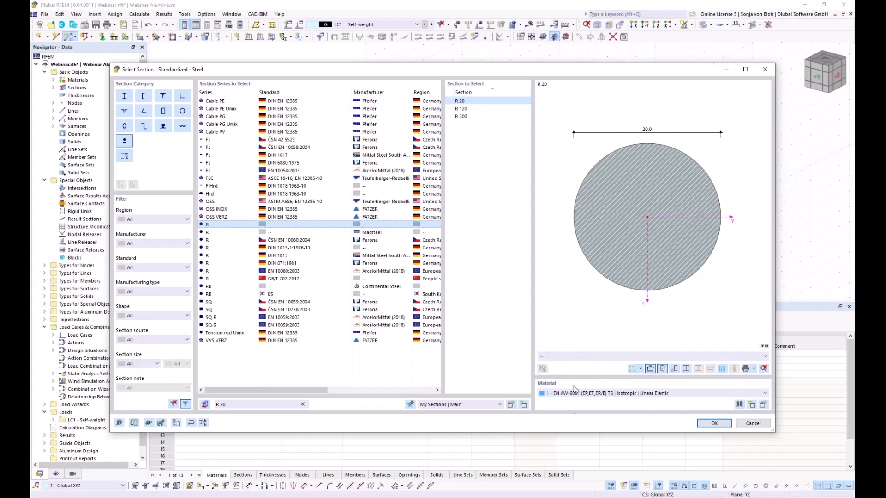
Add S235 steel (EN 1993-1-1) from the material library and confirm the R 20 section.
{"action": "left_click", "coordinate": [752, 405]}
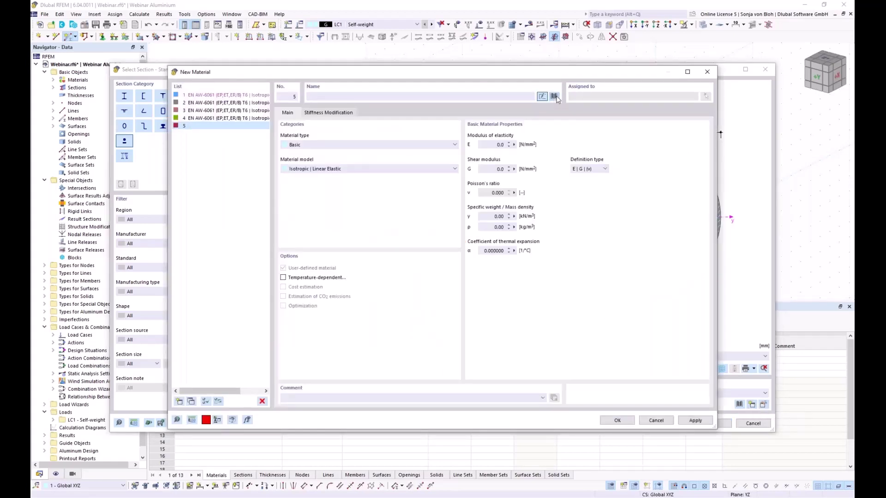
{"action": "left_click", "coordinate": [554, 96]}
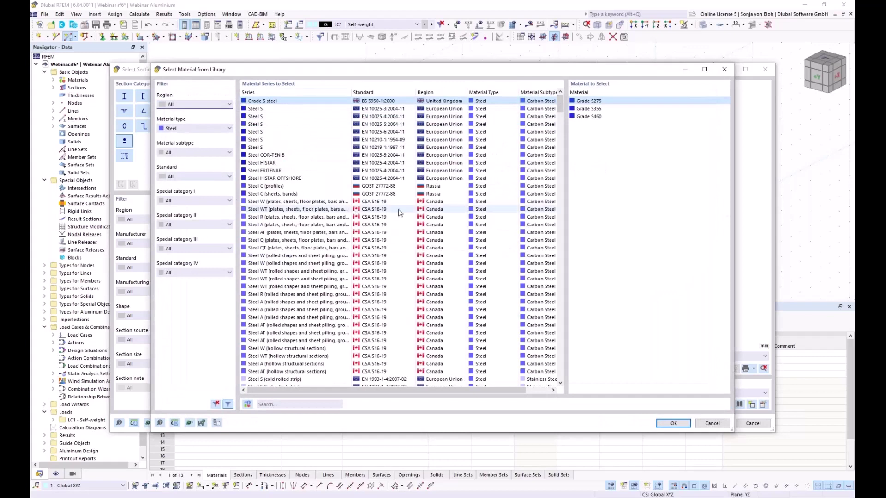
{"action": "left_click", "coordinate": [274, 403]}
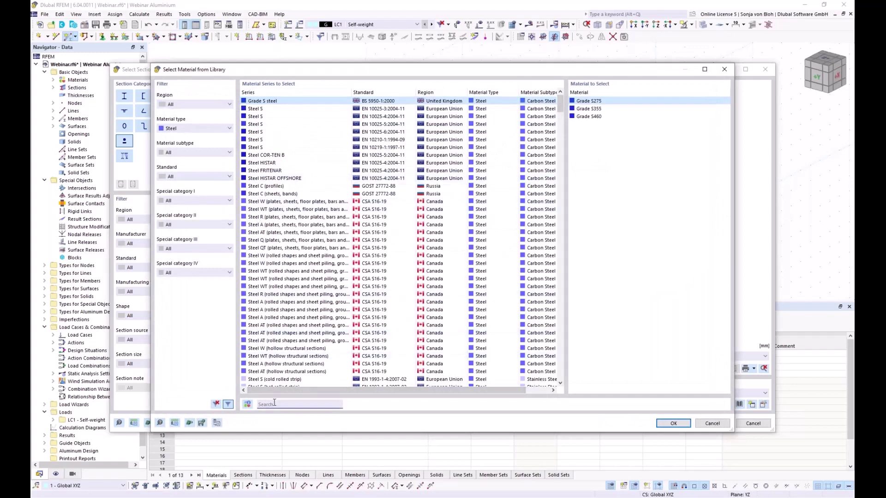
{"action": "type", "text": "s2"}
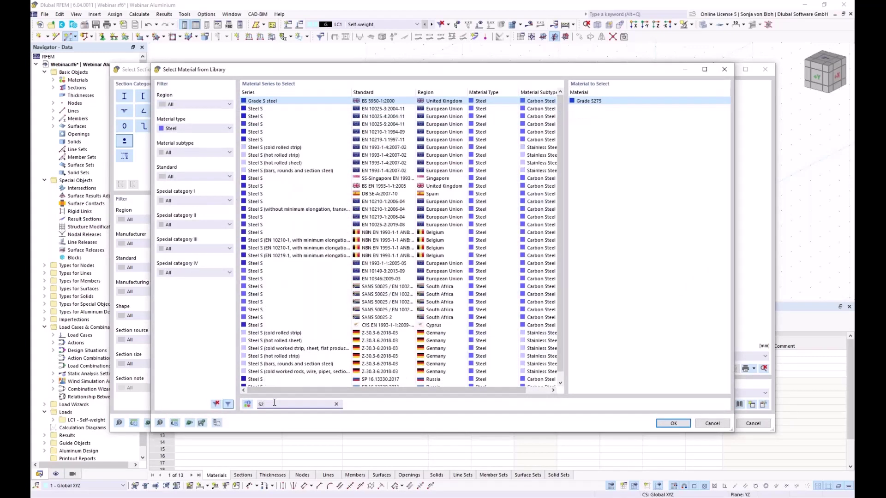
{"action": "type", "text": "35"}
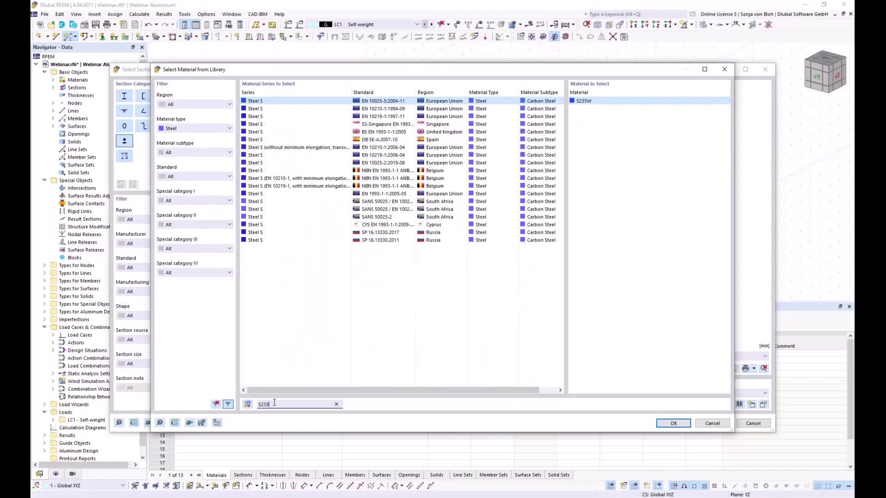
{"action": "left_click", "coordinate": [361, 191]}
{"action": "left_click", "coordinate": [666, 423]}
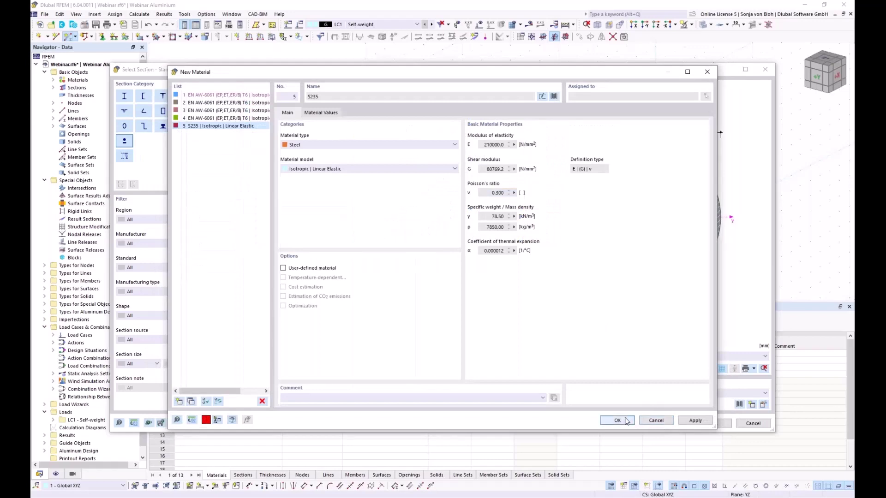
{"action": "left_click", "coordinate": [626, 421]}
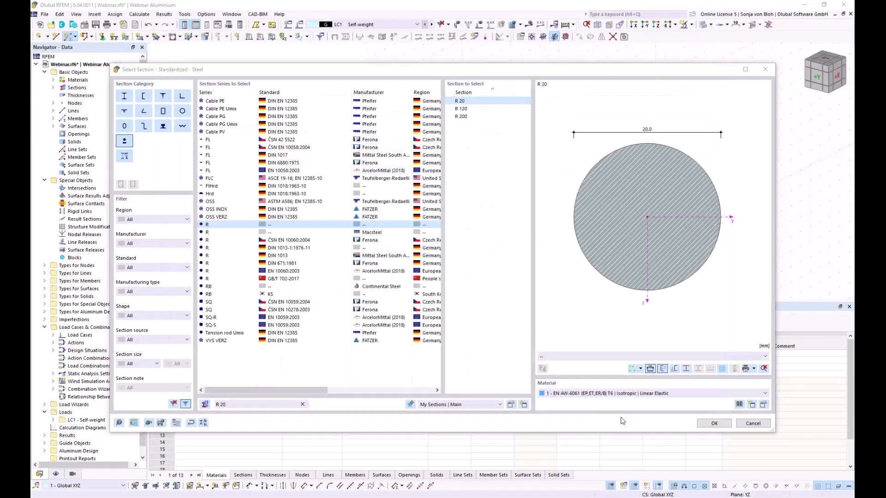
{"action": "left_click", "coordinate": [713, 424]}
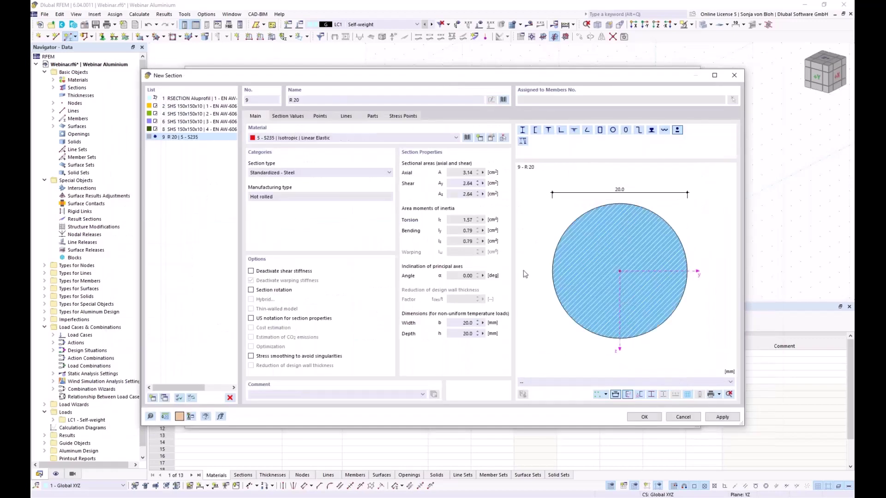
{"action": "left_click", "coordinate": [645, 418]}
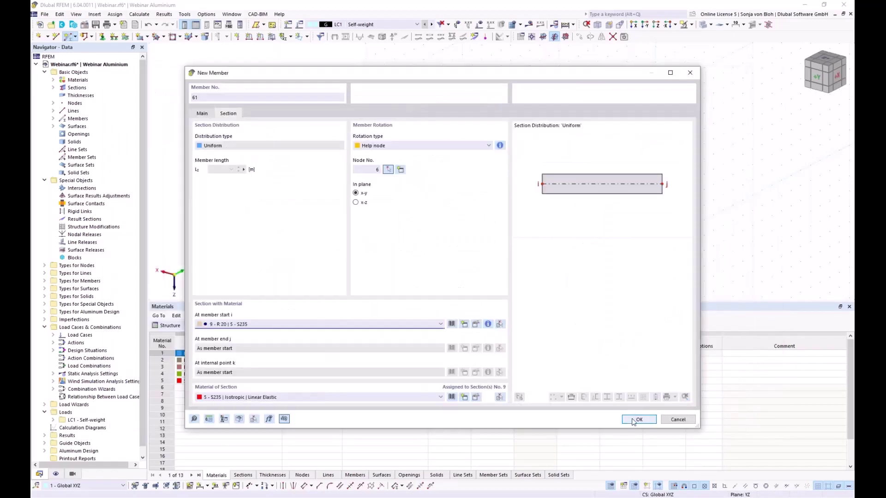
Define the tension member's rotation by angle and confirm its settings.
{"action": "left_click", "coordinate": [399, 147]}
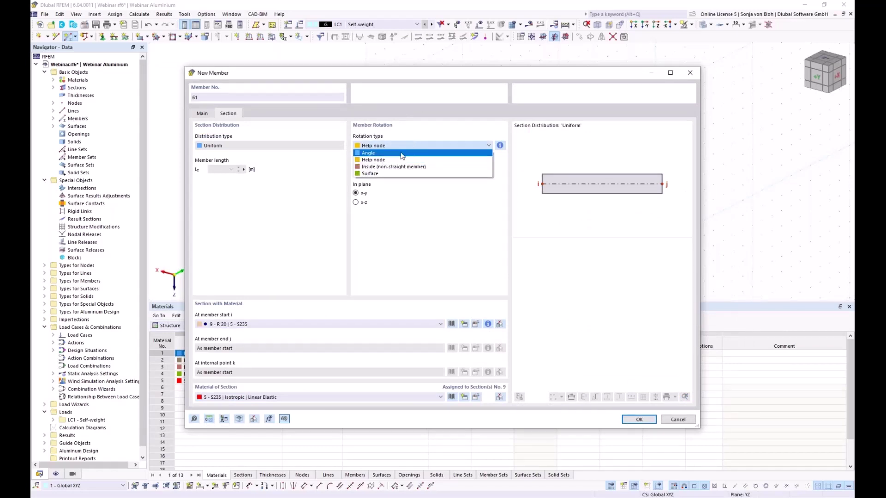
{"action": "left_click", "coordinate": [401, 154]}
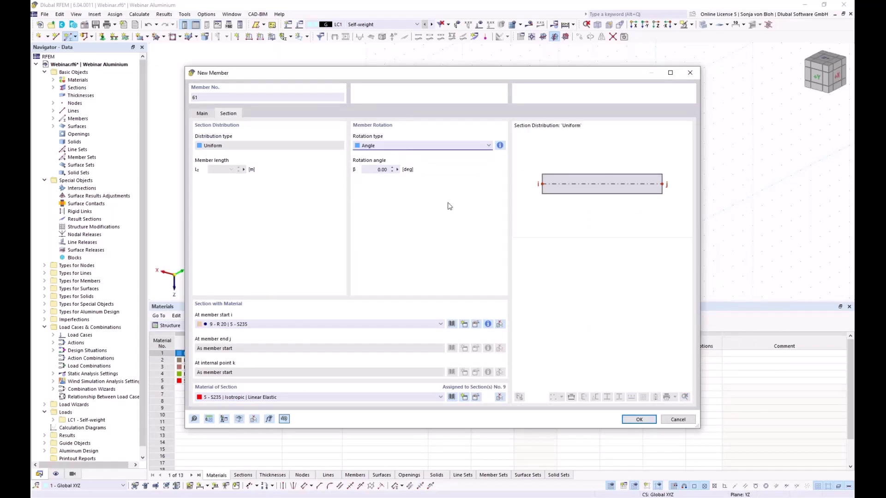
{"action": "left_click", "coordinate": [637, 419]}
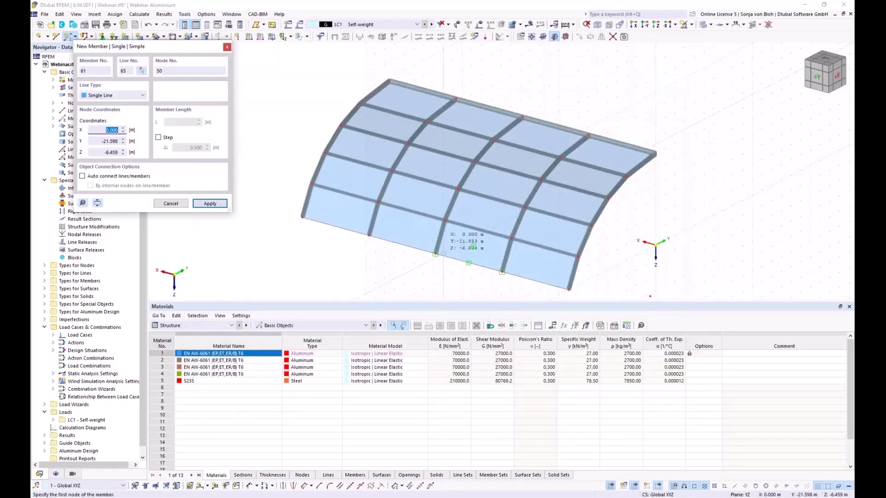
{"action": "scroll", "coordinate": [351, 241], "scroll_direction": "up", "scroll_amount": 3}
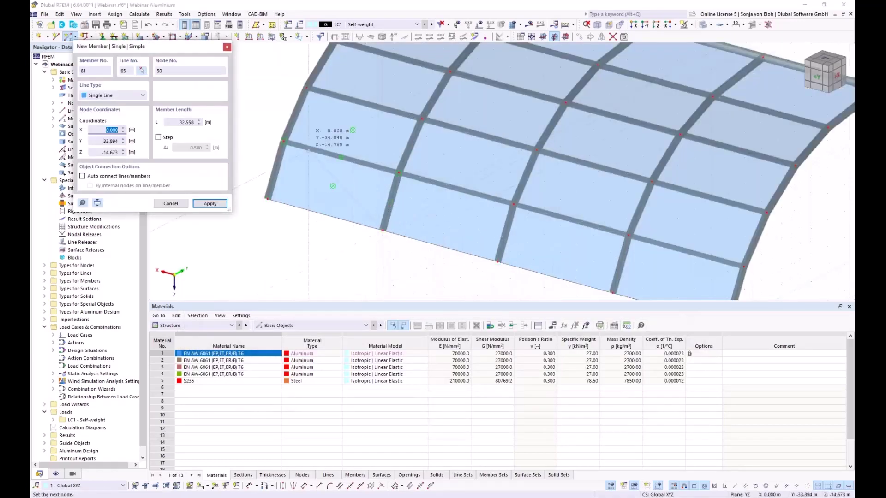
{"action": "left_click", "coordinate": [321, 241]}
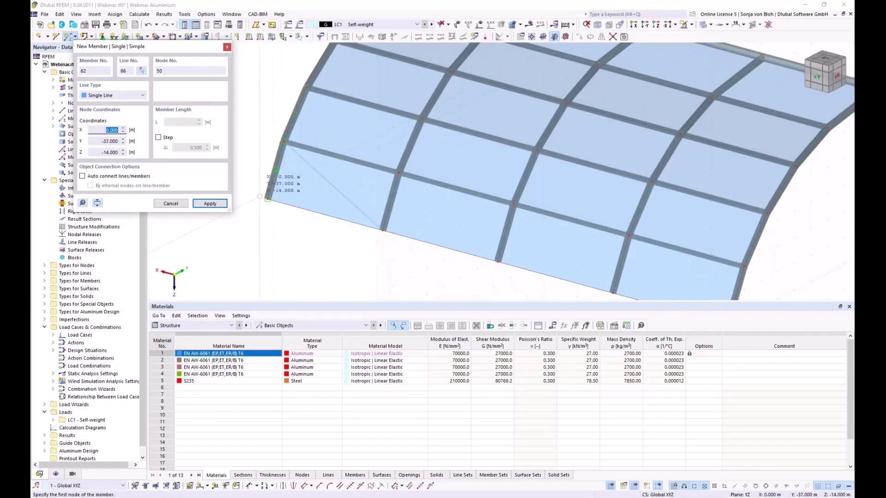
Draw diagonal ties from the lower-left roof corner through nodes 39, 46, 40 and 47.
{"action": "left_click", "coordinate": [268, 199]}
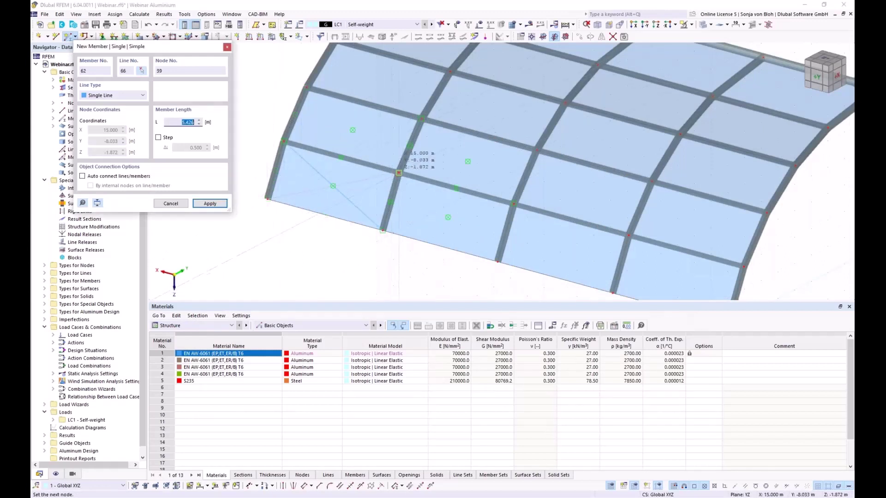
{"action": "left_click", "coordinate": [399, 173]}
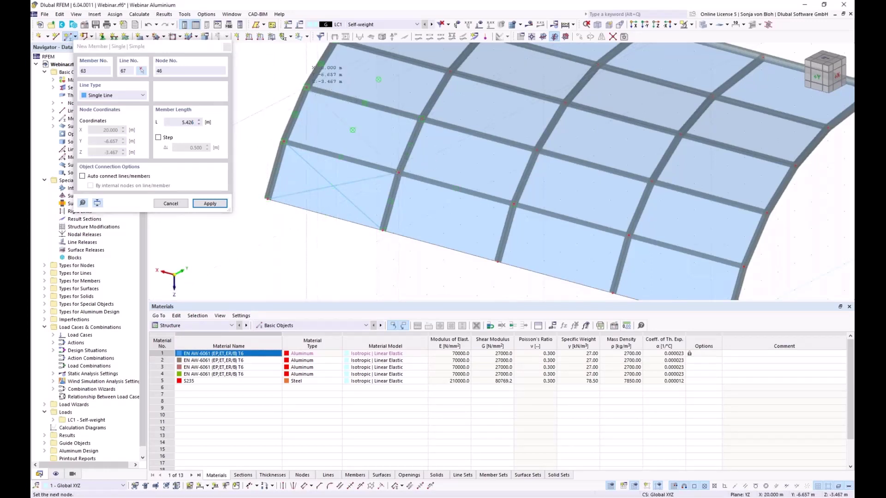
{"action": "left_click", "coordinate": [299, 135]}
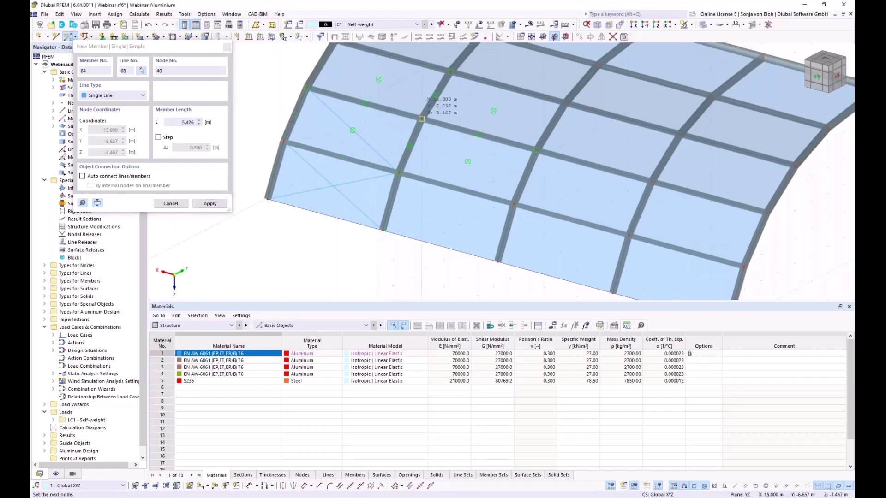
{"action": "left_click", "coordinate": [421, 119]}
{"action": "middle_click_drag", "start_coordinate": [421, 118], "coordinate": [411, 221]}
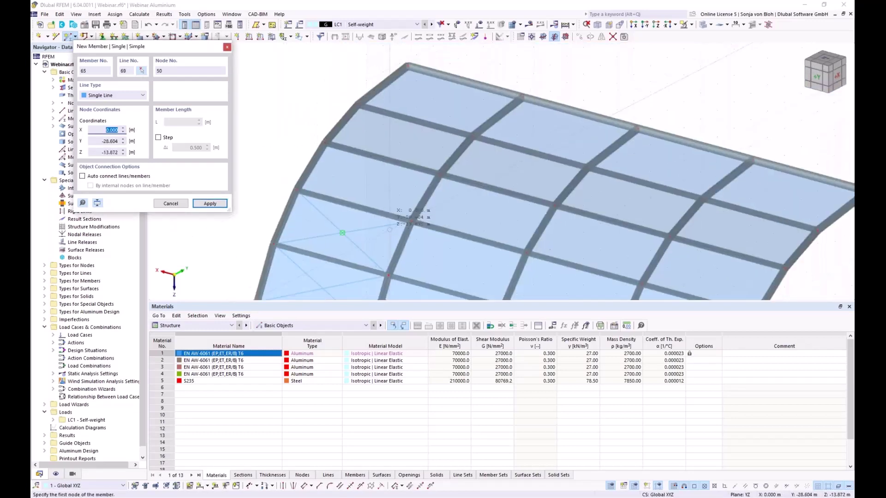
{"action": "left_click", "coordinate": [411, 222]}
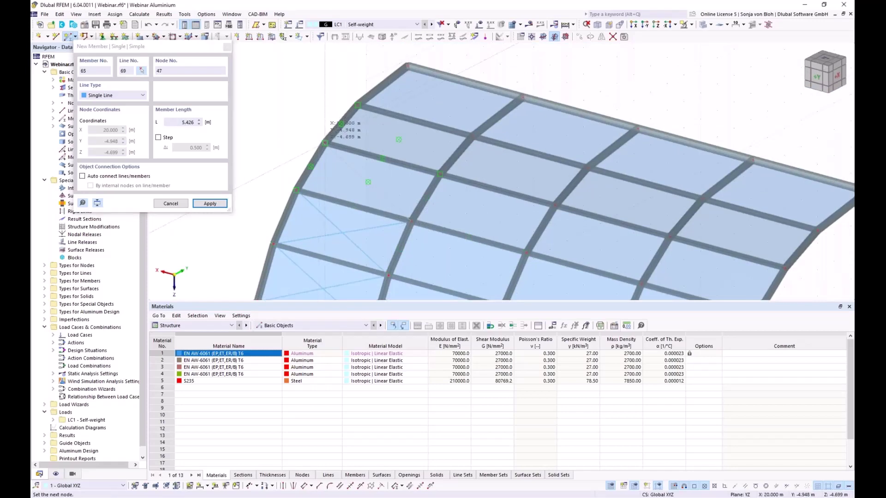
{"action": "left_click", "coordinate": [317, 194]}
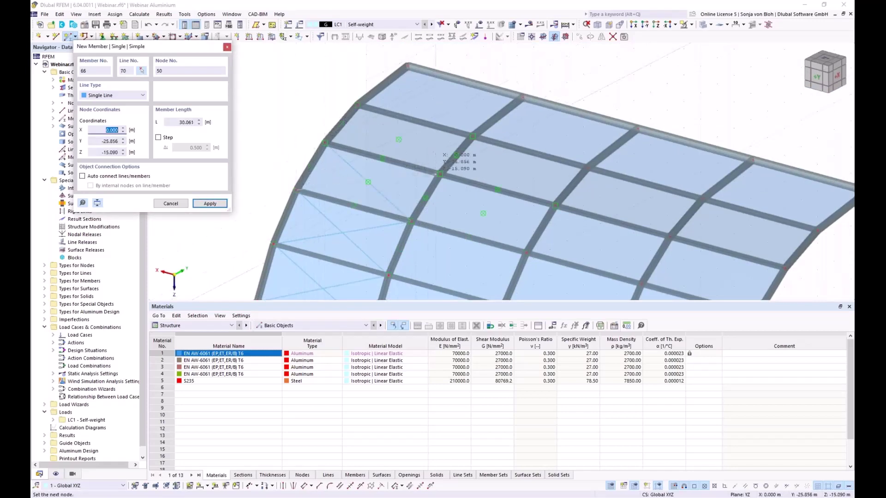
Add further diagonal ties through nodes 41, 42, 49, 48 and 43, then stop placing.
{"action": "left_click", "coordinate": [440, 174]}
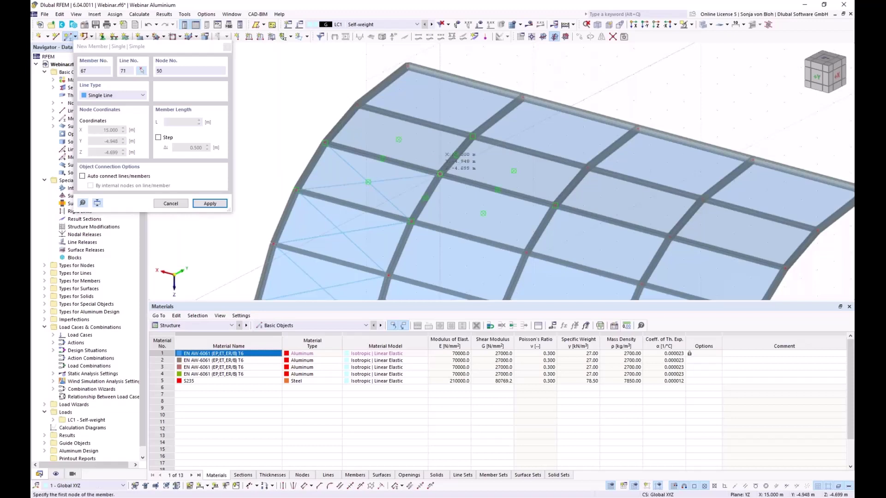
{"action": "key", "text": "Tab"}
{"action": "key", "text": "Return"}
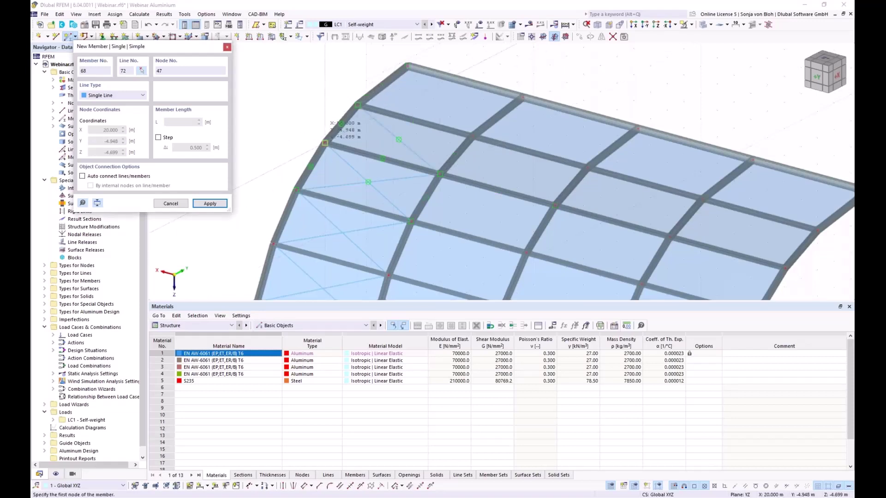
{"action": "left_click", "coordinate": [473, 137]}
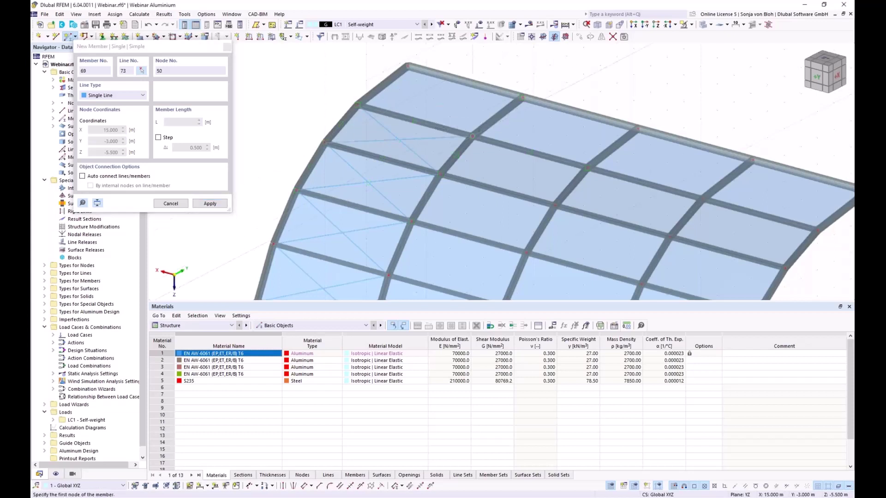
{"action": "key", "text": "Tab"}
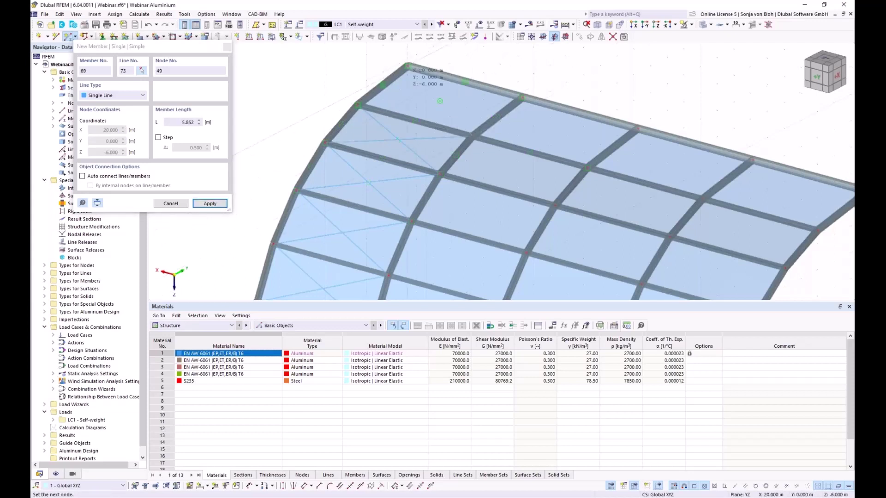
{"action": "left_click", "coordinate": [377, 103]}
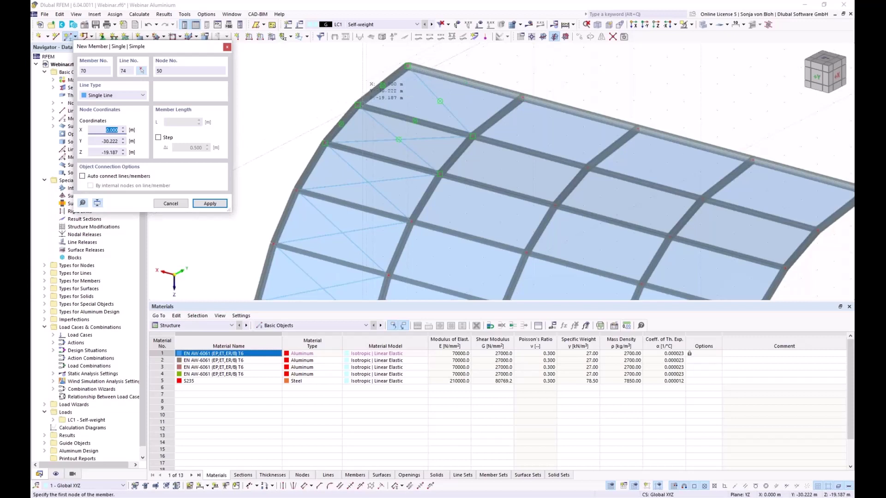
{"action": "left_click", "coordinate": [360, 107]}
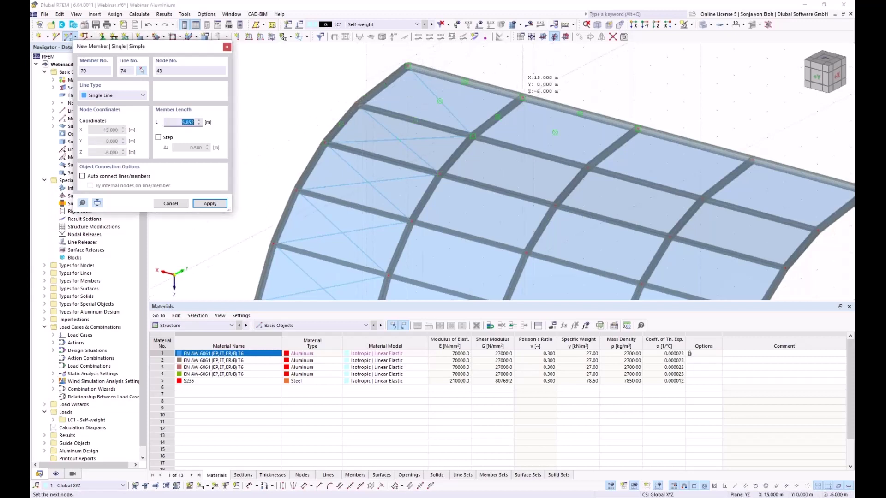
{"action": "left_click", "coordinate": [522, 97]}
{"action": "key", "text": "Escape"}
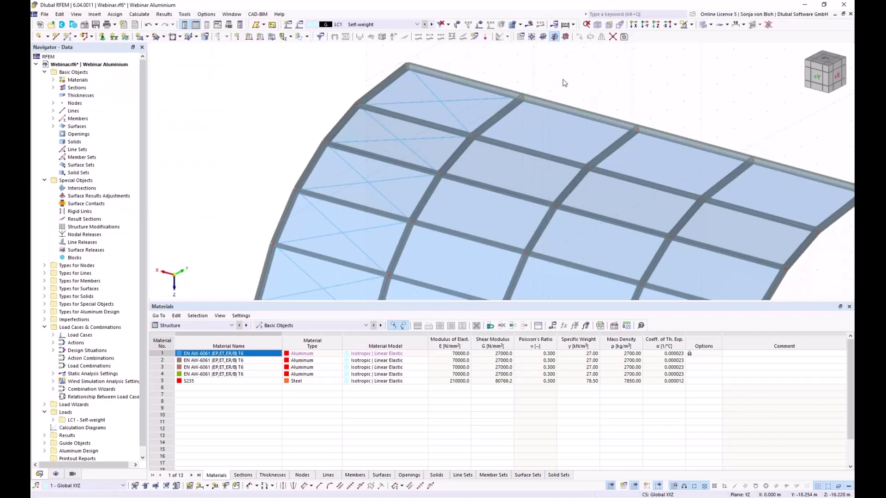
Window-select the whole zoomed-out roof model and bring up its Mirror dialog.
{"action": "scroll", "coordinate": [566, 78], "scroll_direction": "down", "scroll_amount": 1}
{"action": "scroll", "coordinate": [566, 78], "scroll_direction": "down", "scroll_amount": 2}
{"action": "middle_click_drag", "start_coordinate": [749, 233], "coordinate": [634, 232]}
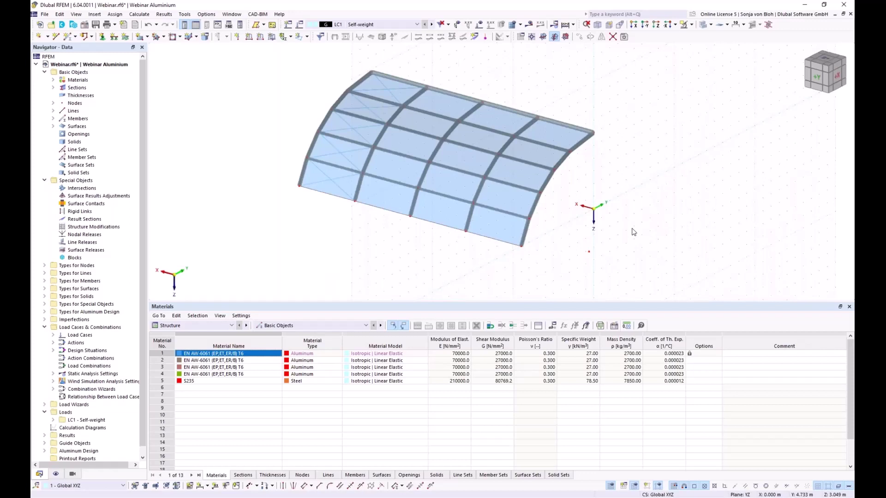
{"action": "left_click_drag", "start_coordinate": [293, 68], "coordinate": [684, 282]}
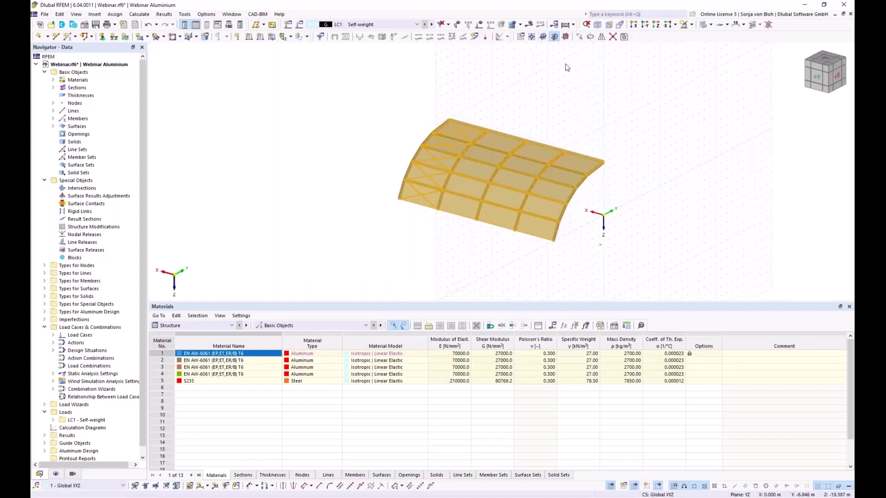
{"action": "left_click", "coordinate": [602, 37]}
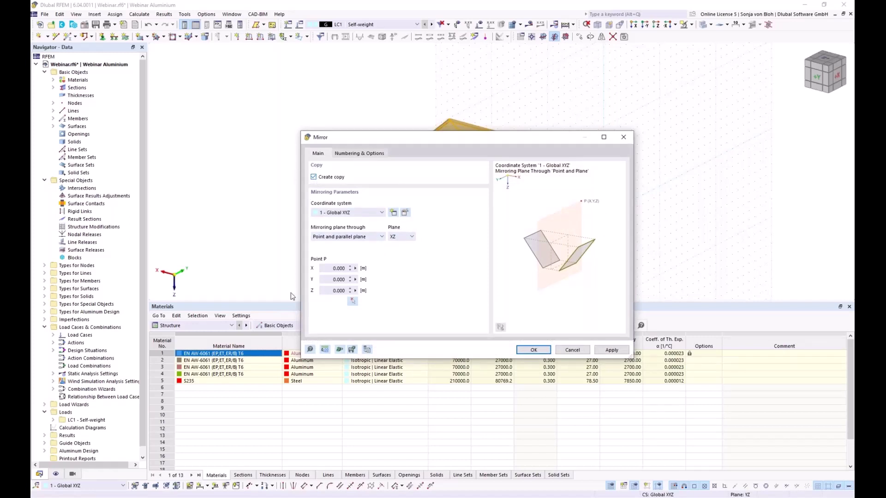
Mirror a copy of the roof about plane XZ through node 7 (0, 0, -6), then view along X.
{"action": "left_click", "coordinate": [352, 301]}
{"action": "scroll", "coordinate": [595, 175], "scroll_direction": "up", "scroll_amount": 5}
{"action": "scroll", "coordinate": [595, 174], "scroll_direction": "up", "scroll_amount": 3}
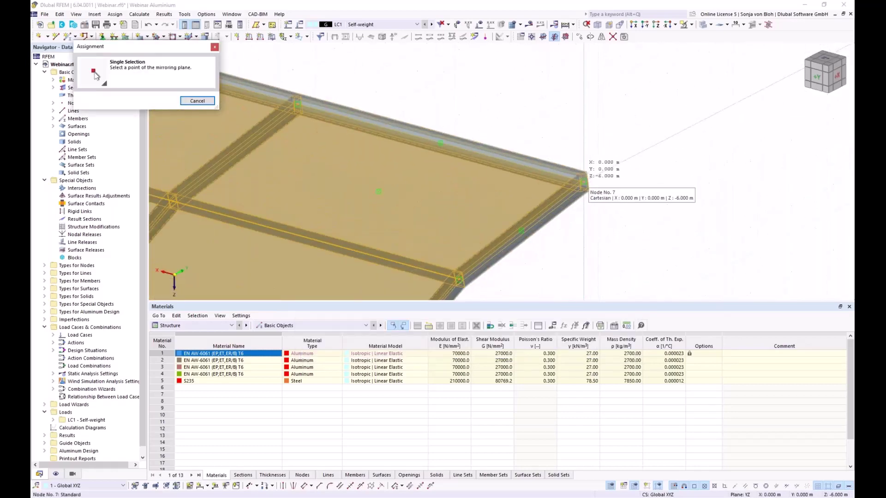
{"action": "left_click", "coordinate": [585, 181]}
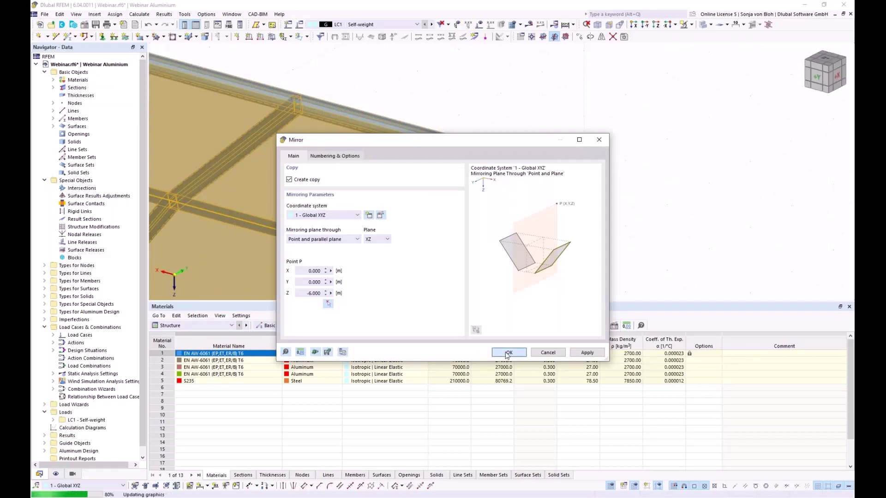
{"action": "left_click", "coordinate": [508, 353]}
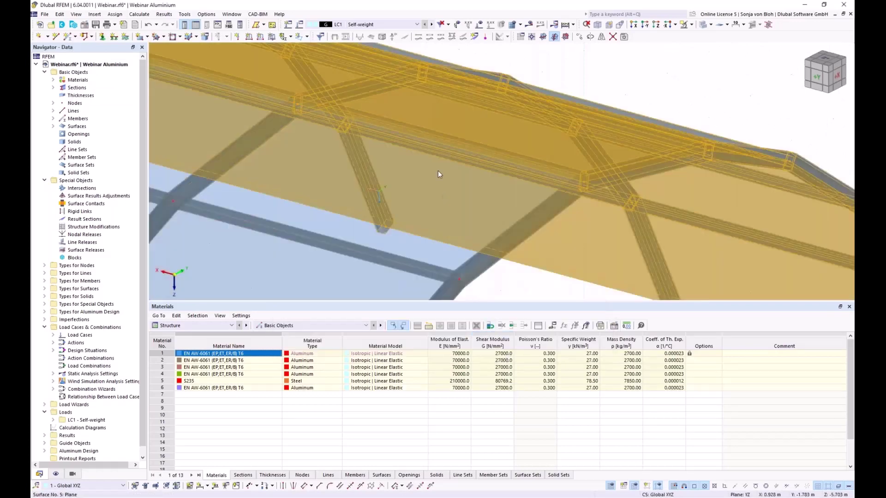
{"action": "scroll", "coordinate": [438, 169], "scroll_direction": "down", "scroll_amount": 6}
{"action": "key", "text": "ctrl+shift+x"}
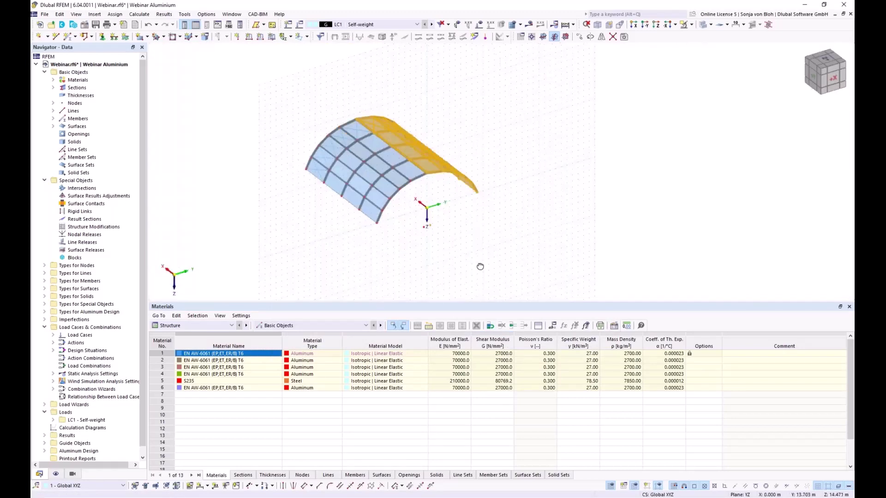
{"action": "scroll", "coordinate": [415, 247], "scroll_direction": "up", "scroll_amount": 5}
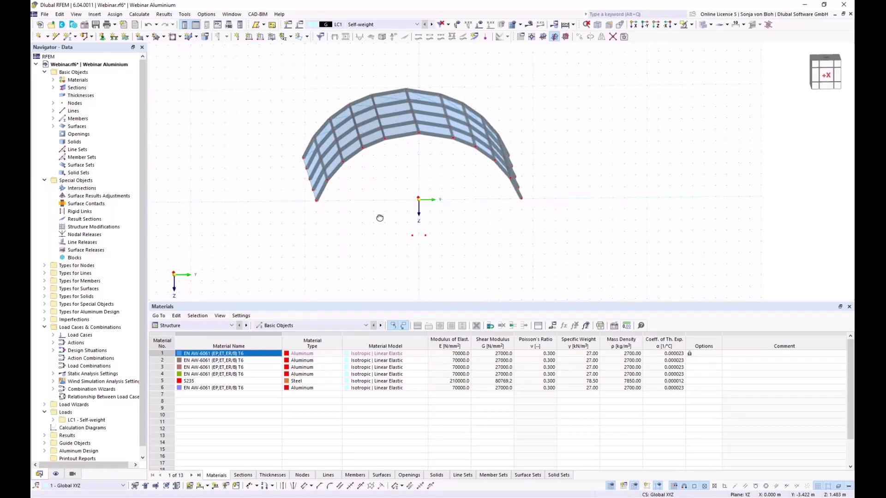
Recentre the end-on arch view and start a new single member.
{"action": "middle_click_drag", "start_coordinate": [356, 206], "coordinate": [342, 211]}
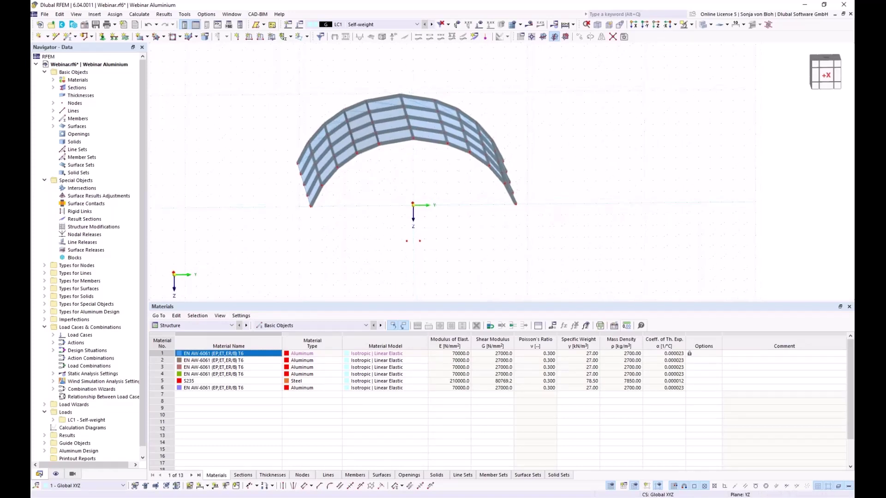
{"action": "left_click", "coordinate": [70, 39]}
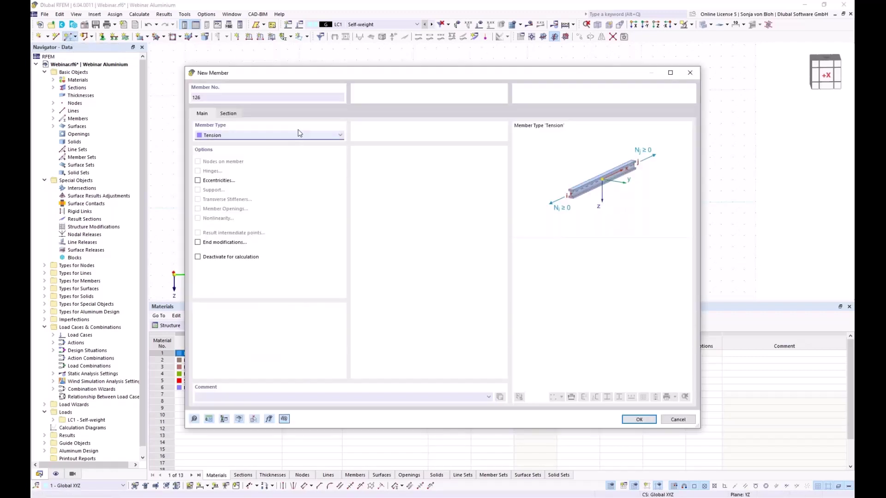
Change the new member's type to Beam, keeping section R 20.
{"action": "left_click", "coordinate": [272, 136]}
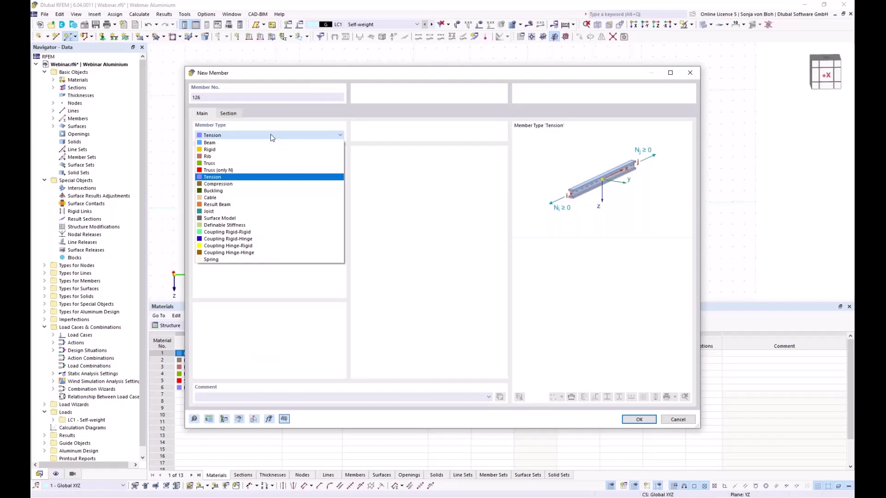
{"action": "left_click", "coordinate": [238, 143]}
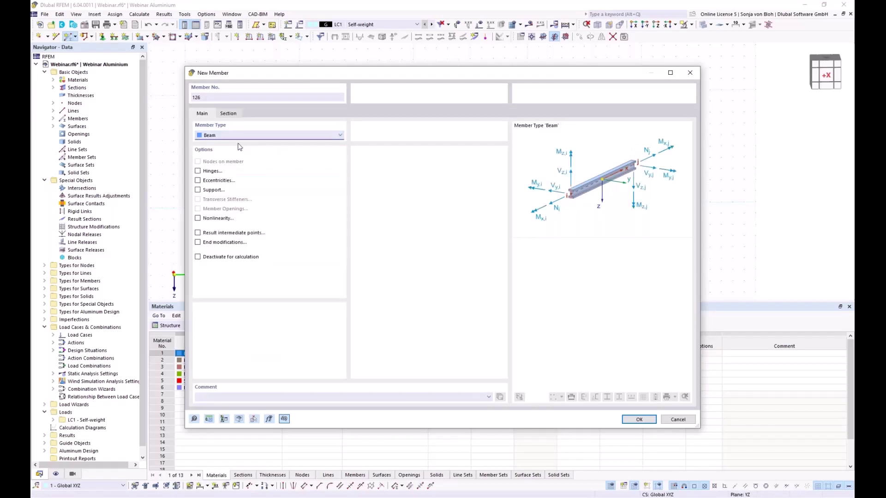
{"action": "left_click", "coordinate": [234, 113]}
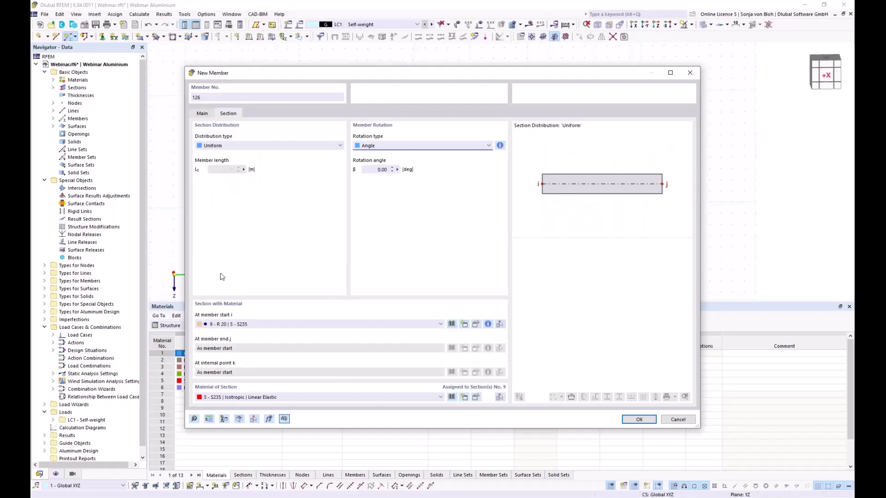
{"action": "left_click", "coordinate": [393, 325]}
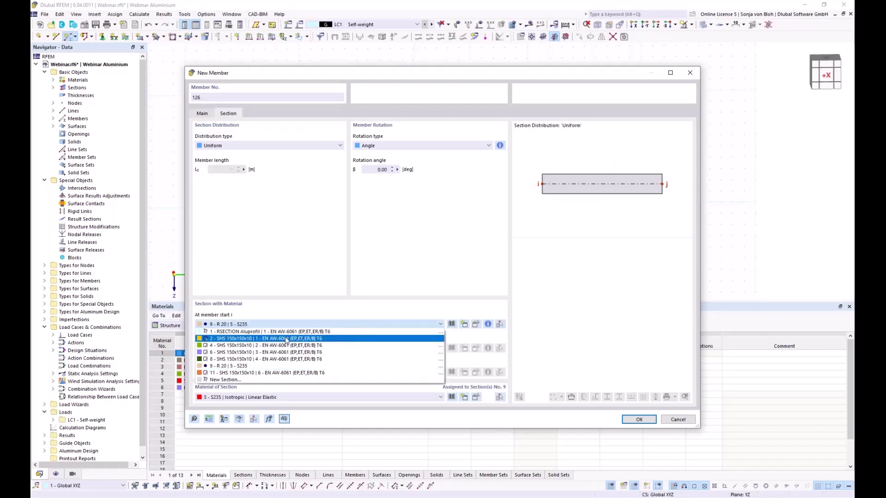
{"action": "key", "text": "Escape"}
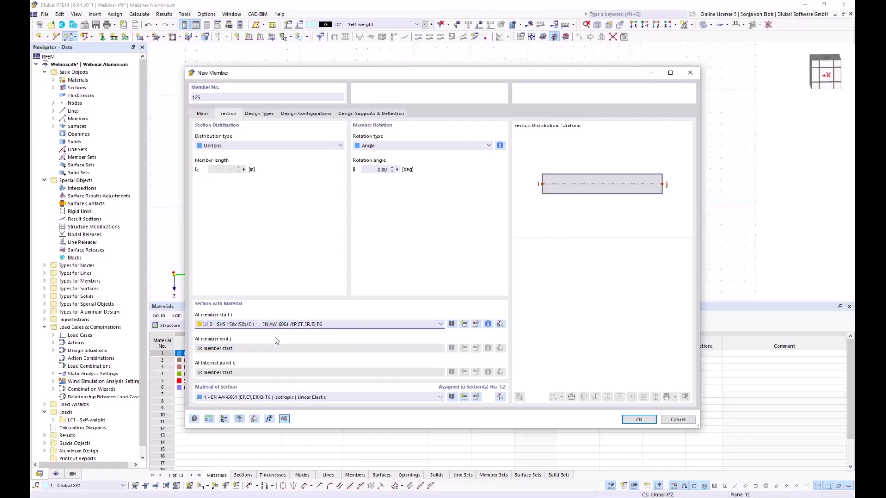
Enable hinges and define new member hinge 1 releasing φy and φz.
{"action": "left_click", "coordinate": [203, 116]}
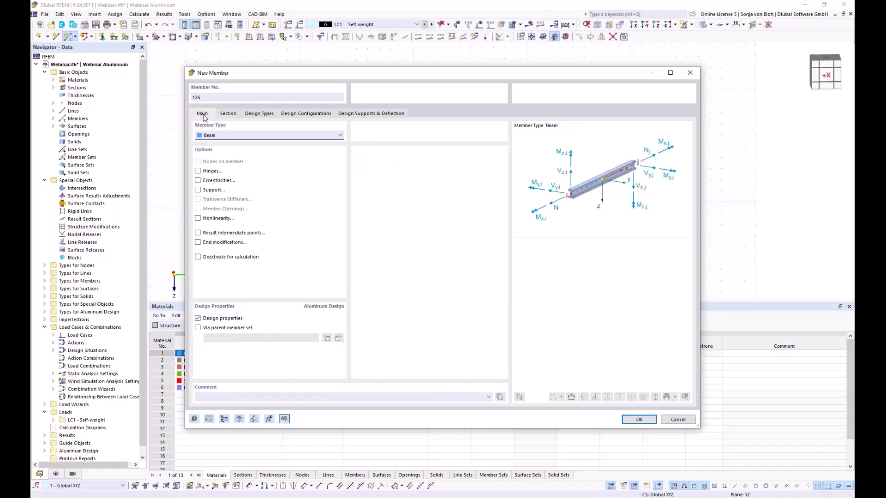
{"action": "left_click", "coordinate": [198, 171]}
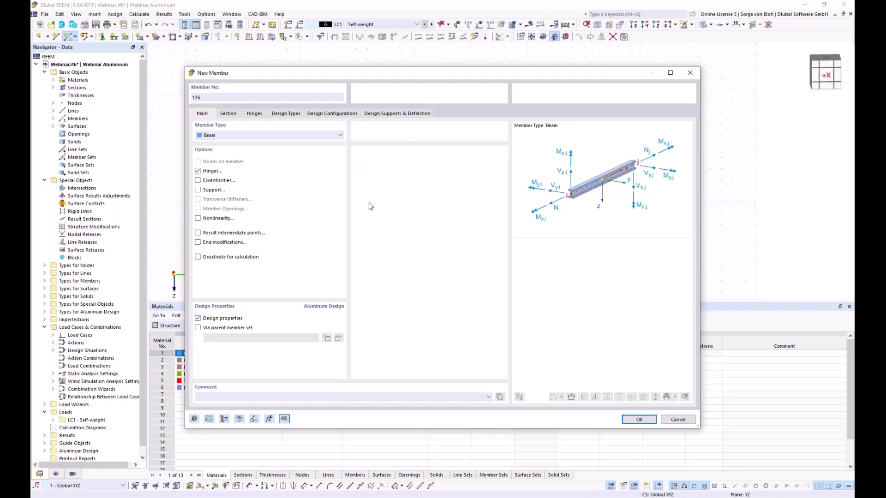
{"action": "left_click", "coordinate": [254, 114]}
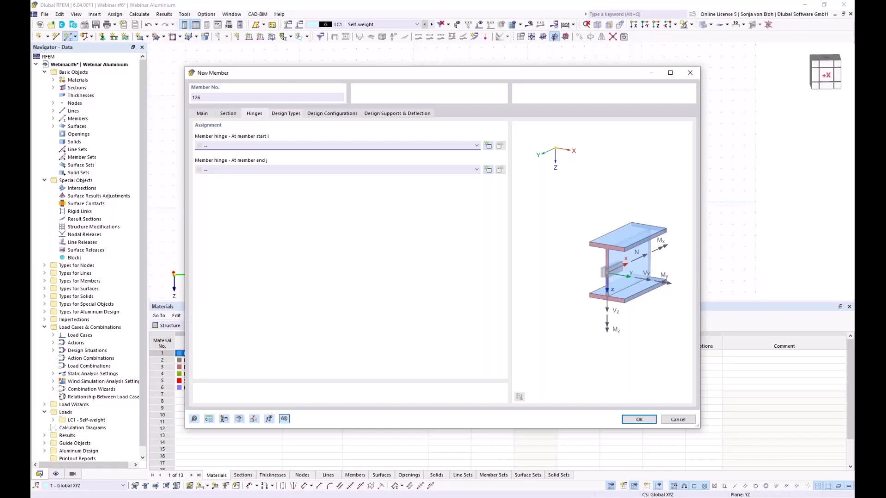
{"action": "left_click", "coordinate": [488, 170]}
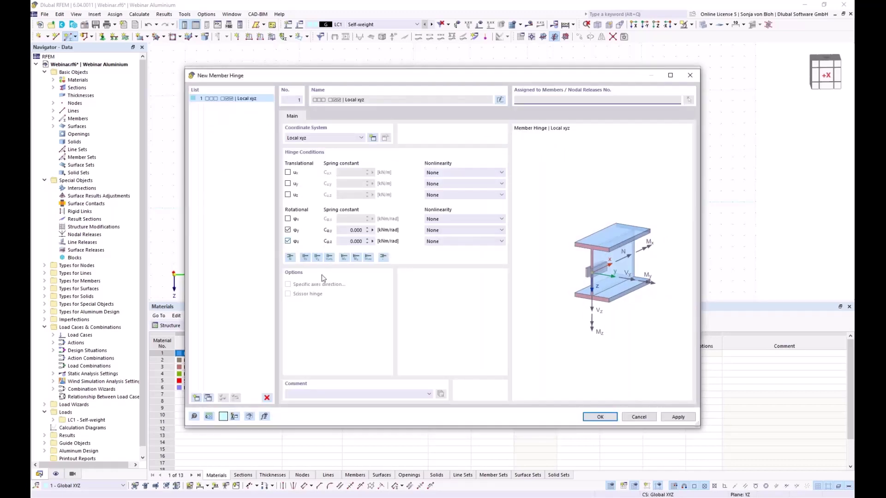
{"action": "left_click", "coordinate": [601, 417]}
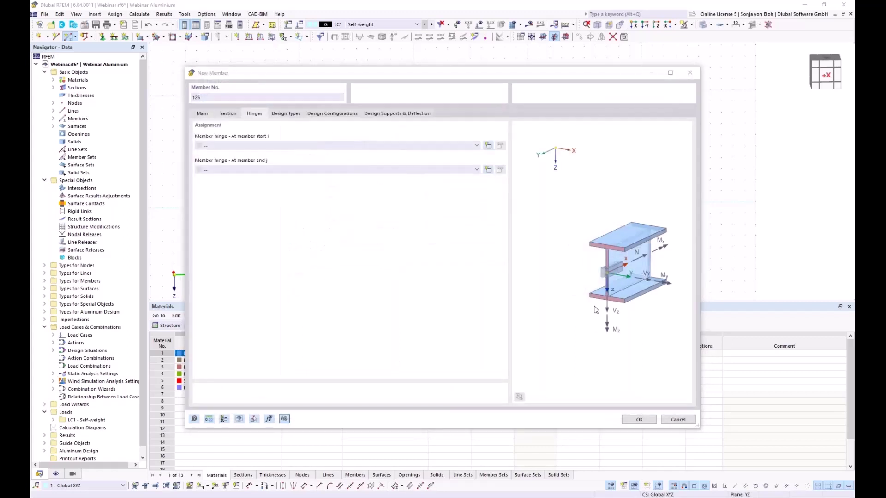
Draw three vertical columns from ground points up to the arch, the last from Y 3 m to node 54.
{"action": "left_click", "coordinate": [639, 419]}
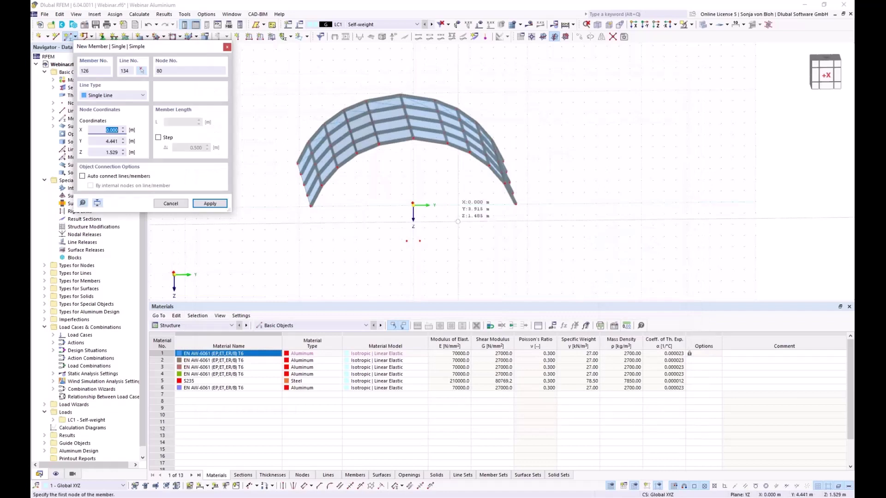
{"action": "scroll", "coordinate": [418, 194], "scroll_direction": "up", "scroll_amount": 3}
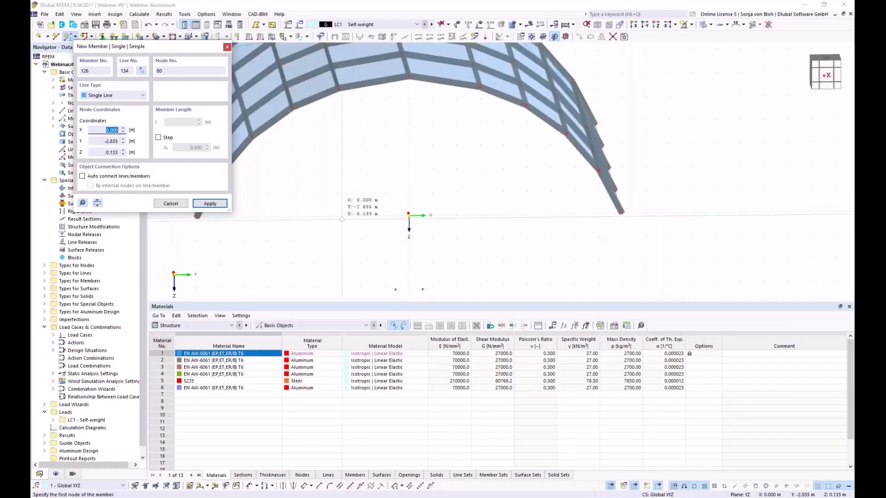
{"action": "left_click", "coordinate": [338, 216]}
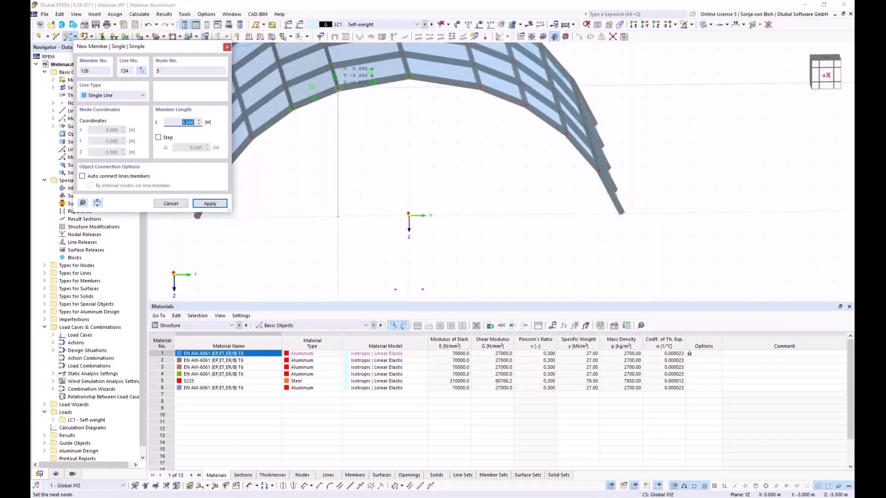
{"action": "left_click", "coordinate": [339, 90]}
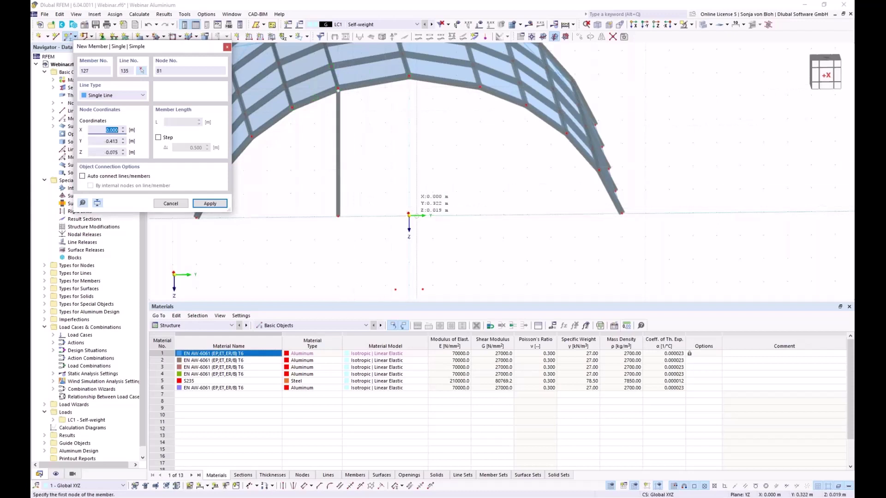
{"action": "scroll", "coordinate": [415, 207], "scroll_direction": "up", "scroll_amount": 2}
{"action": "left_click", "coordinate": [404, 220]}
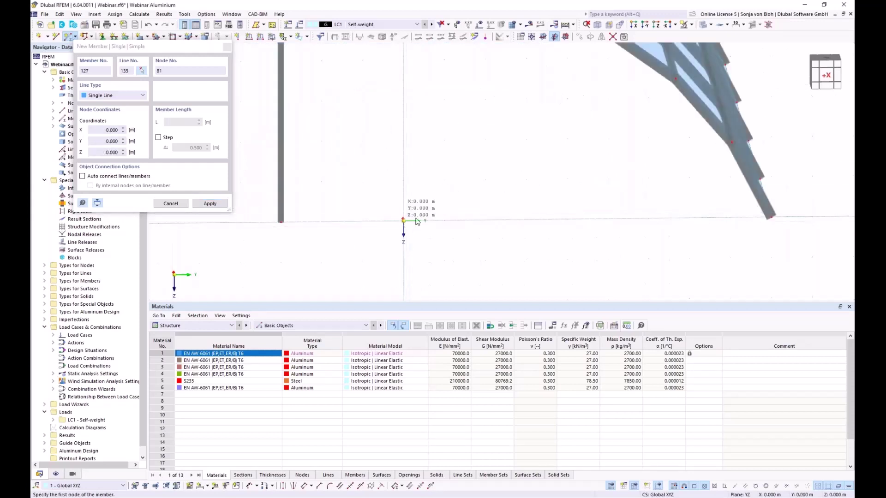
{"action": "scroll", "coordinate": [415, 215], "scroll_direction": "down", "scroll_amount": 2}
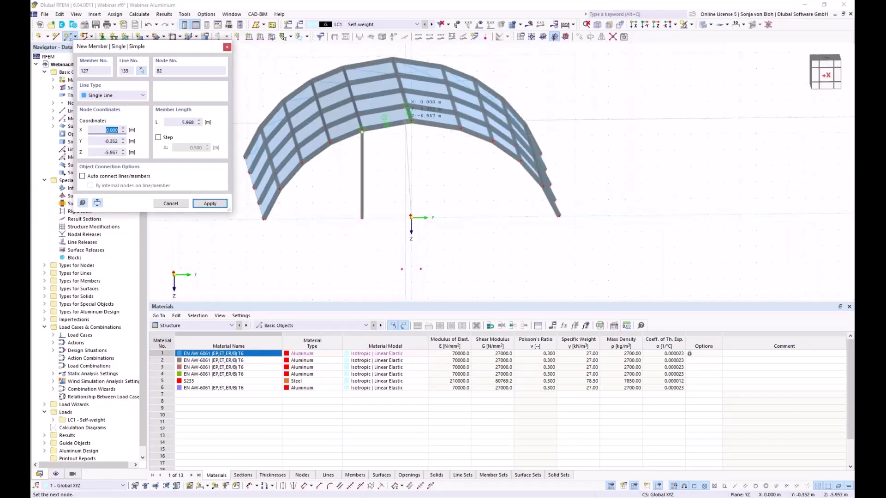
{"action": "left_click", "coordinate": [411, 122]}
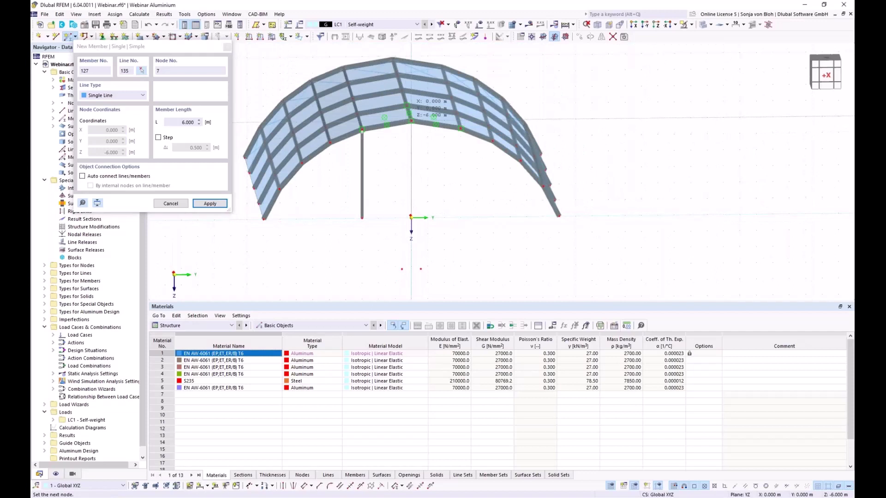
{"action": "left_click", "coordinate": [461, 217]}
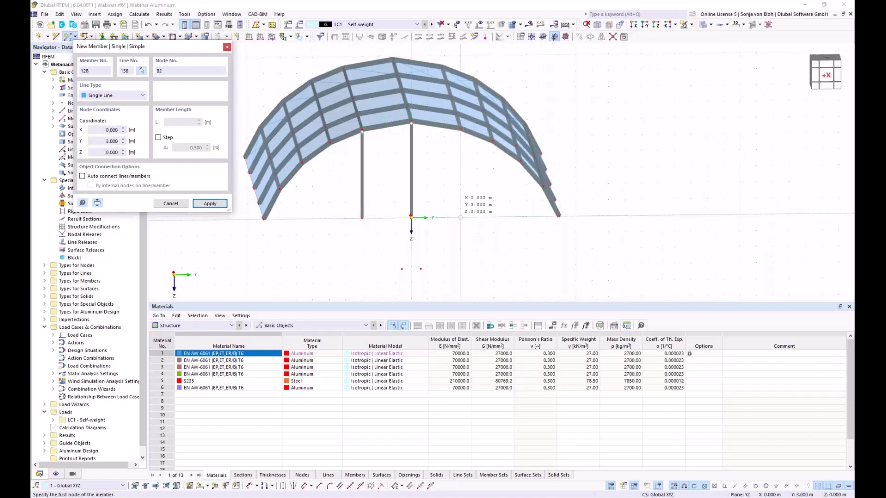
{"action": "left_click", "coordinate": [461, 128]}
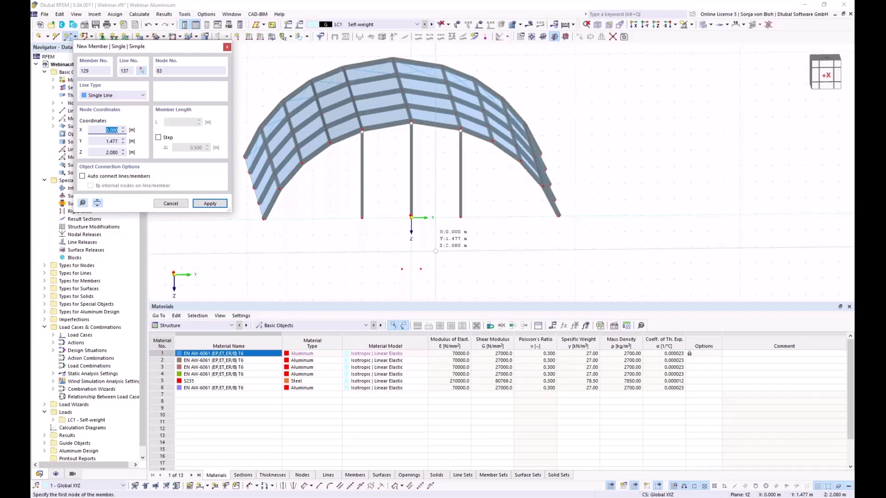
{"action": "left_click", "coordinate": [171, 204]}
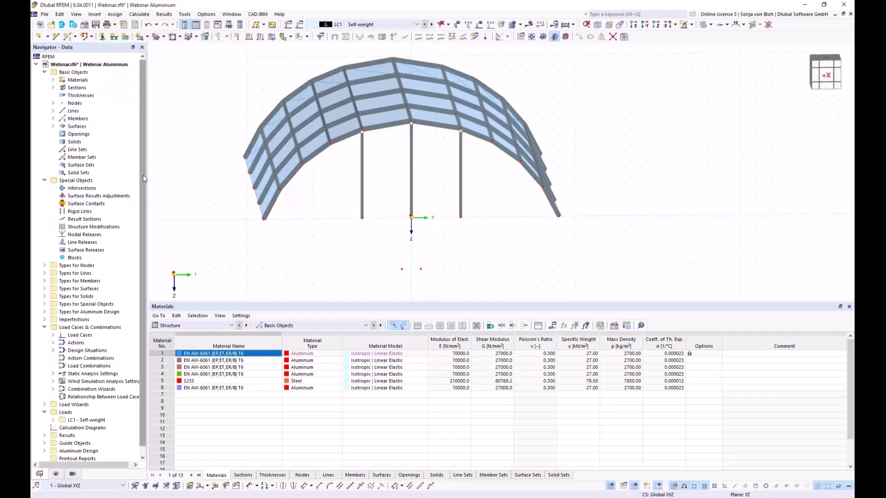
{"action": "scroll", "coordinate": [143, 178], "scroll_direction": "down", "scroll_amount": 1}
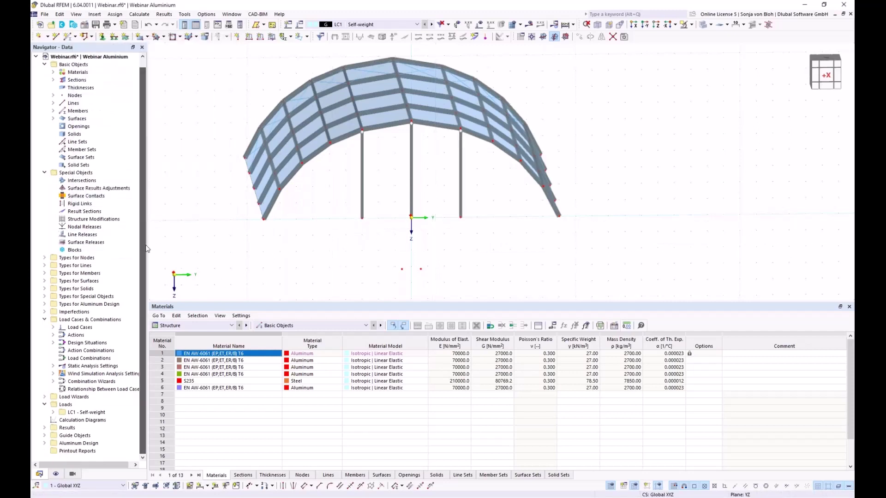
Enable Perpendicular snapping in the 1 - Standard object snap under Guide Objects.
{"action": "left_click", "coordinate": [44, 435]}
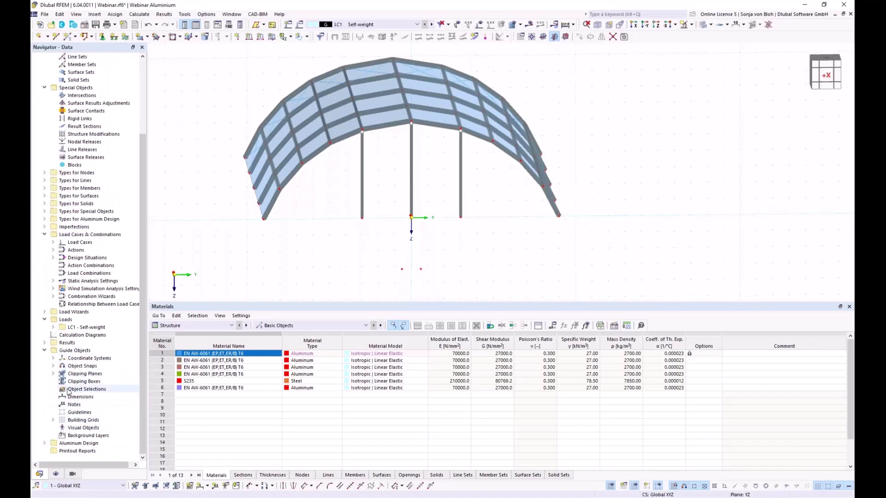
{"action": "left_click", "coordinate": [53, 365]}
{"action": "double_click", "coordinate": [85, 376]}
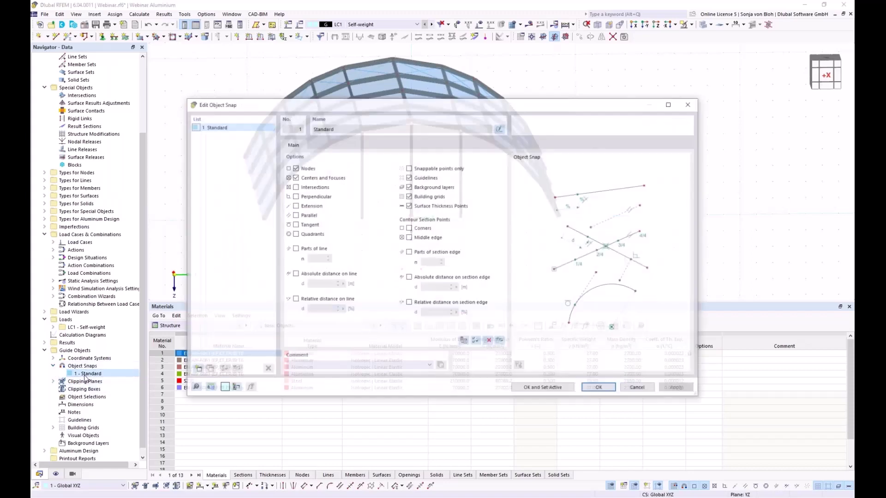
{"action": "left_click", "coordinate": [295, 196]}
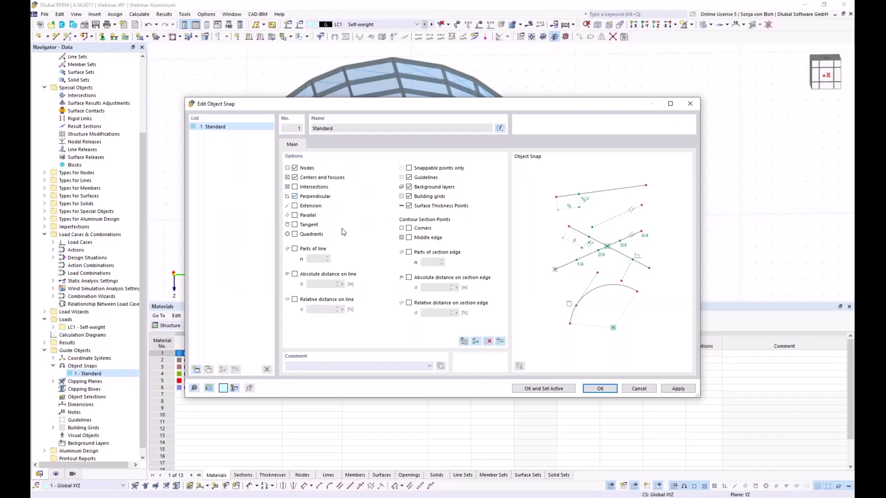
{"action": "left_click", "coordinate": [600, 388]}
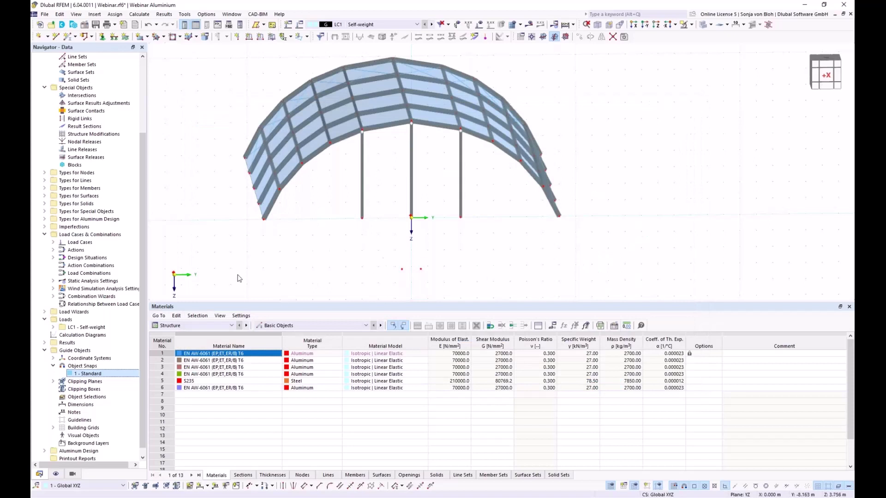
Define a new tie member with hinge 1 Local xyz at its start.
{"action": "left_click", "coordinate": [66, 38]}
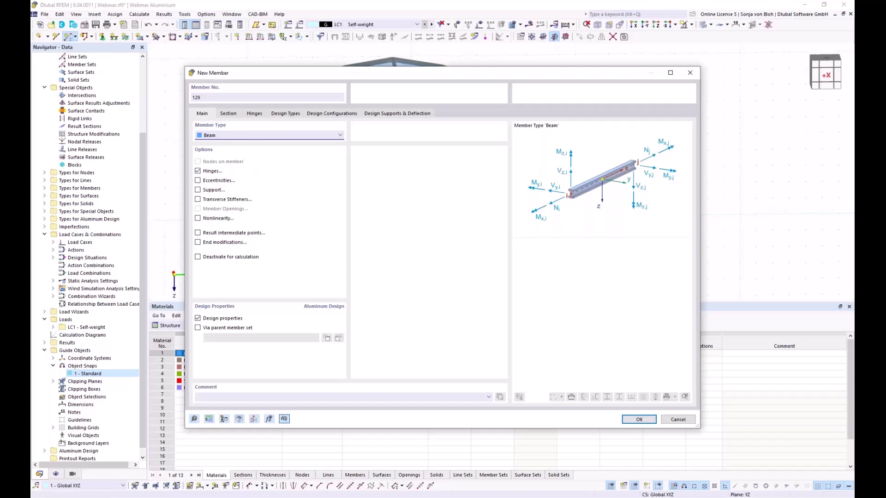
{"action": "left_click", "coordinate": [236, 116]}
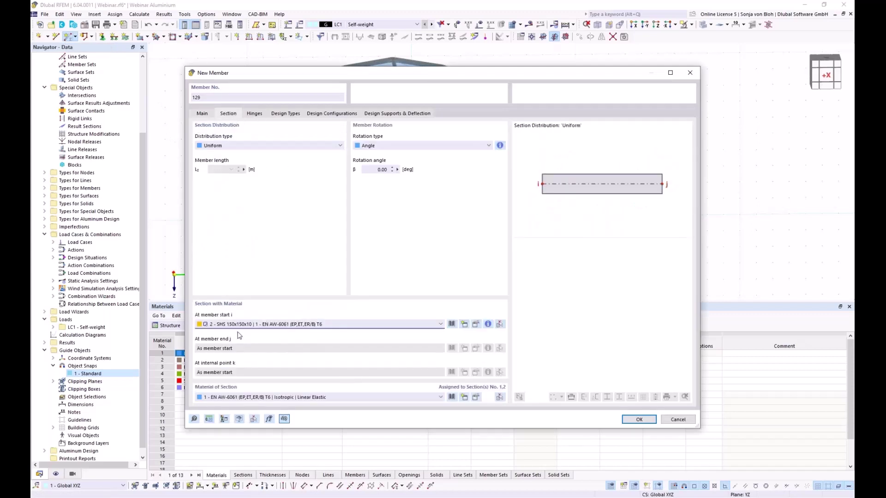
{"action": "left_click", "coordinate": [207, 115]}
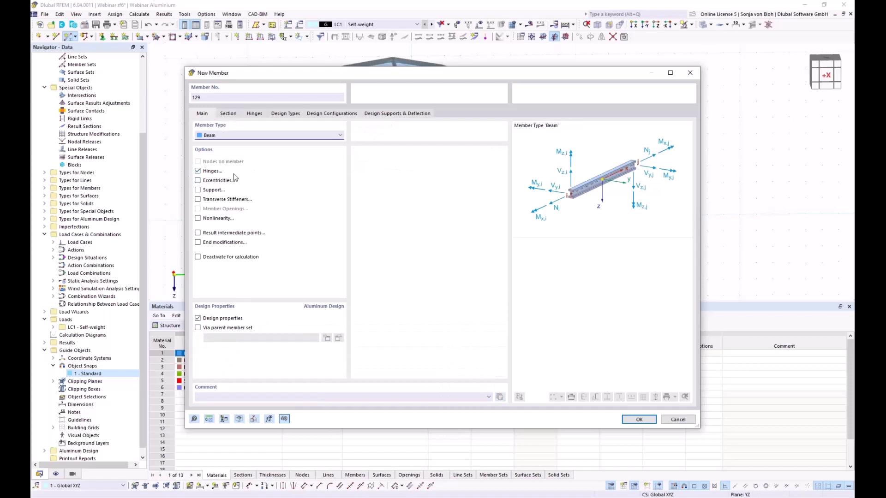
{"action": "left_click", "coordinate": [258, 115]}
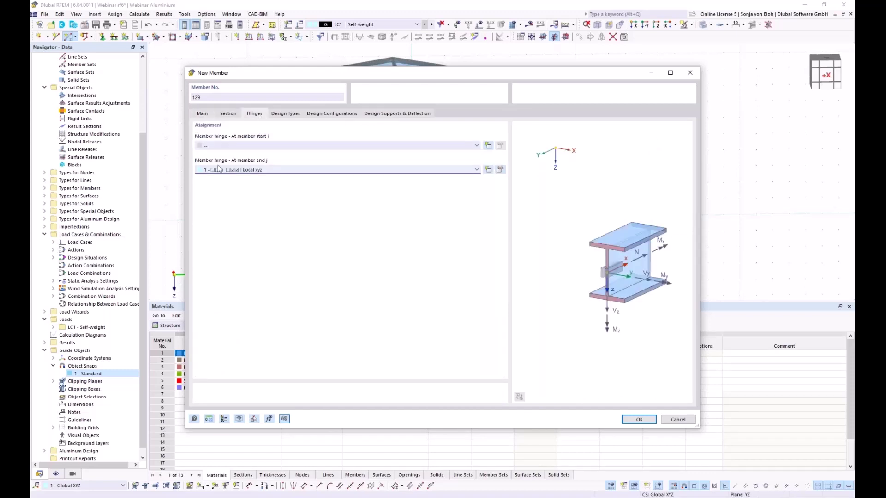
{"action": "left_click", "coordinate": [254, 146]}
{"action": "left_click", "coordinate": [248, 161]}
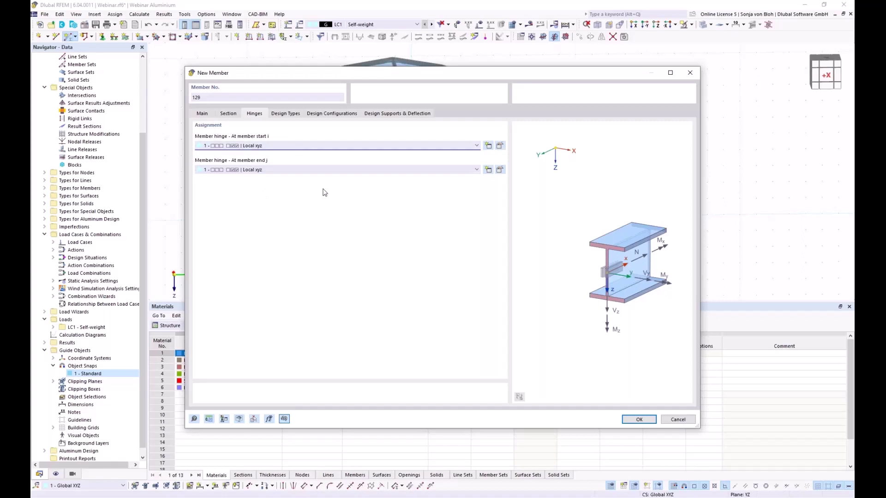
{"action": "left_click", "coordinate": [638, 420]}
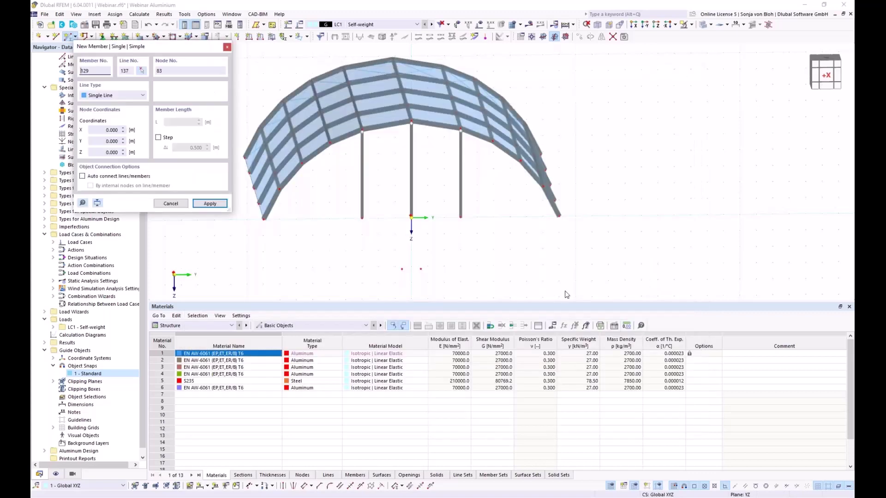
Draw mid-height ties linking the left, middle and right columns.
{"action": "left_click", "coordinate": [345, 161]}
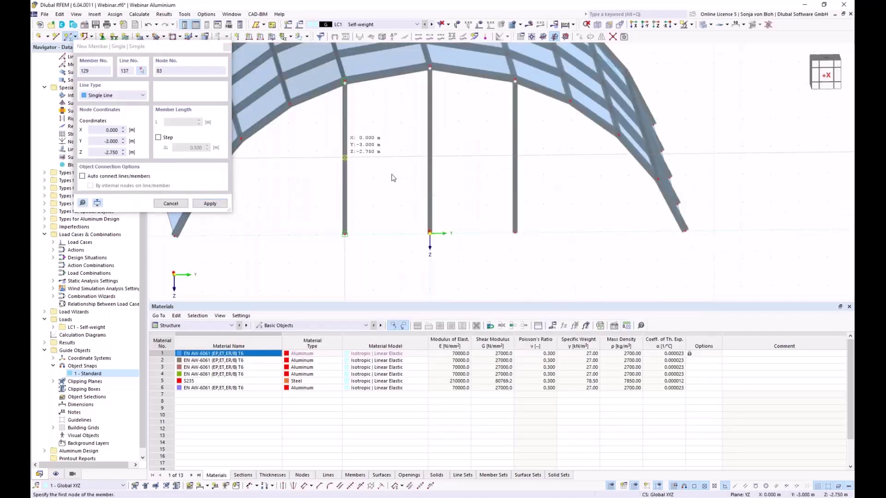
{"action": "scroll", "coordinate": [437, 161], "scroll_direction": "up", "scroll_amount": 3}
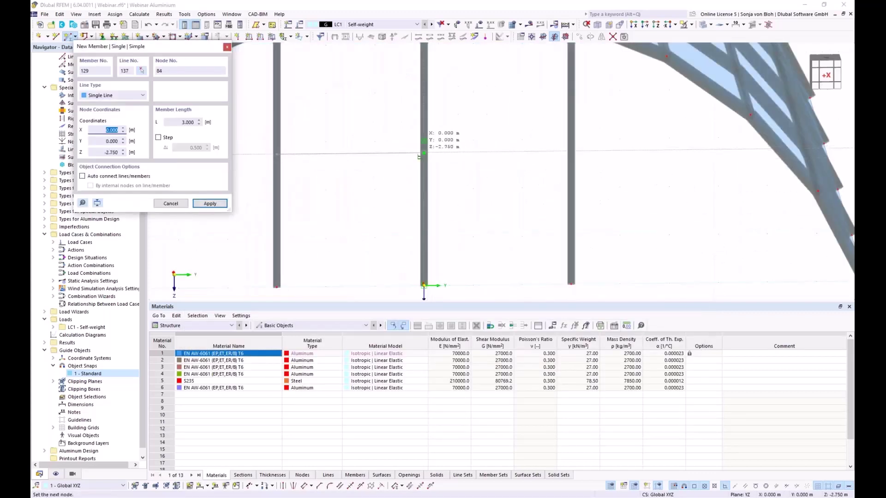
{"action": "left_click", "coordinate": [423, 153]}
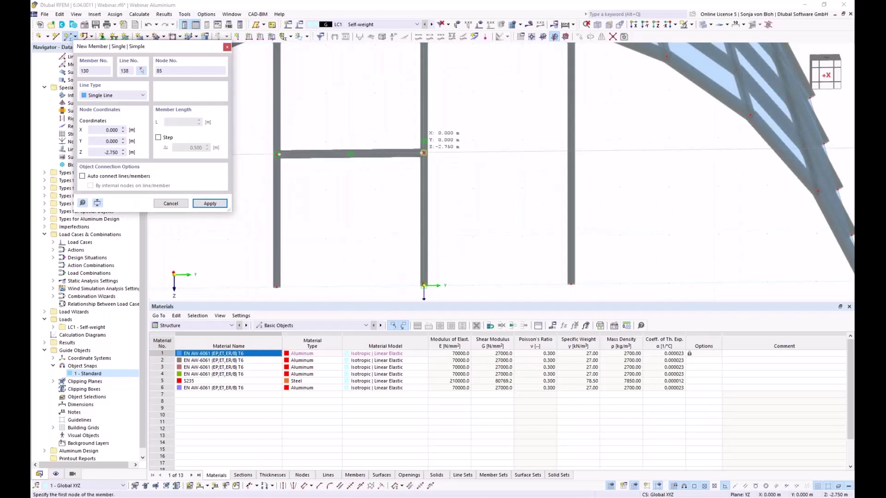
{"action": "left_click", "coordinate": [571, 152]}
{"action": "key", "text": "Escape"}
Orbit the view and window-select the central frame's columns and beams.
{"action": "scroll", "coordinate": [373, 198], "scroll_direction": "down", "scroll_amount": 3}
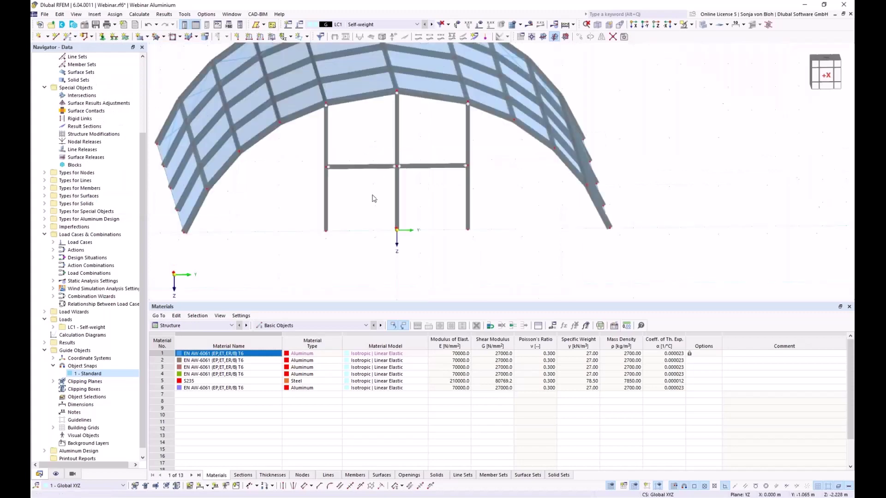
{"action": "middle_click_drag", "start_coordinate": [348, 248], "coordinate": [434, 275], "text": "ctrl"}
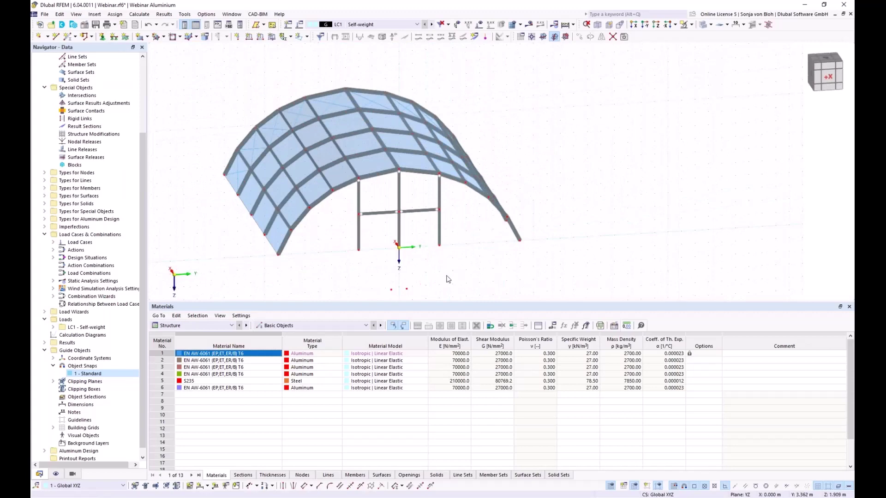
{"action": "middle_click_drag", "start_coordinate": [439, 286], "coordinate": [394, 217], "text": "ctrl"}
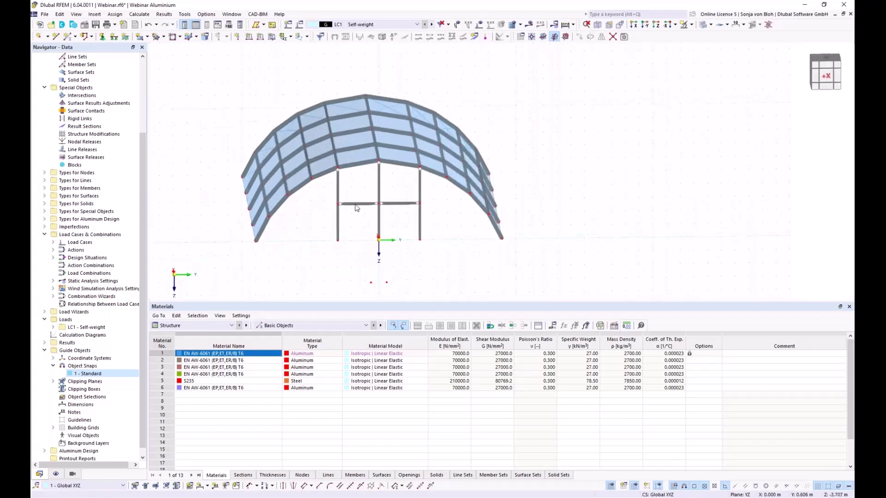
{"action": "scroll", "coordinate": [390, 102], "scroll_direction": "up", "scroll_amount": 2}
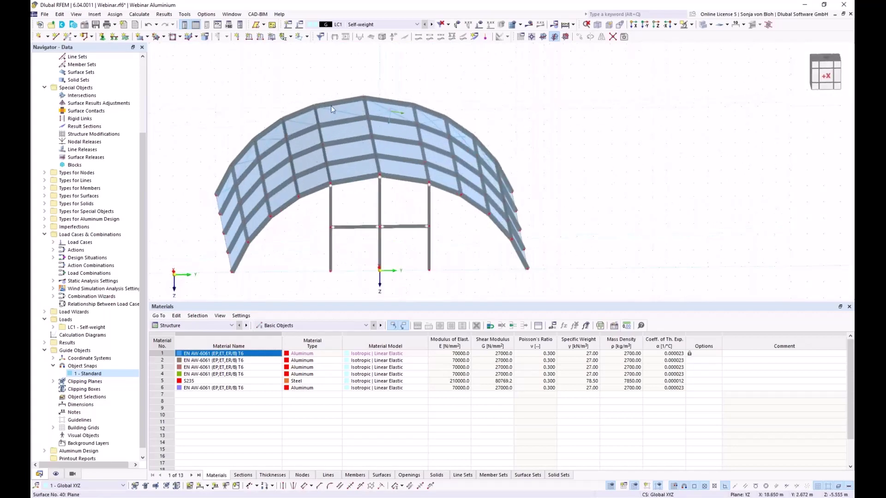
{"action": "left_click_drag", "start_coordinate": [447, 256], "coordinate": [308, 221]}
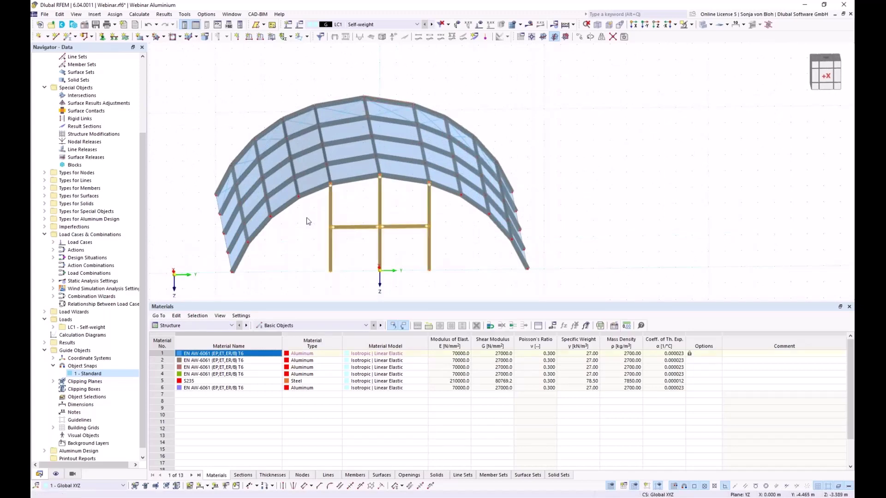
Copy the selected central frame once, 20 m along X, using a two-node vector.
{"action": "left_click", "coordinate": [580, 37]}
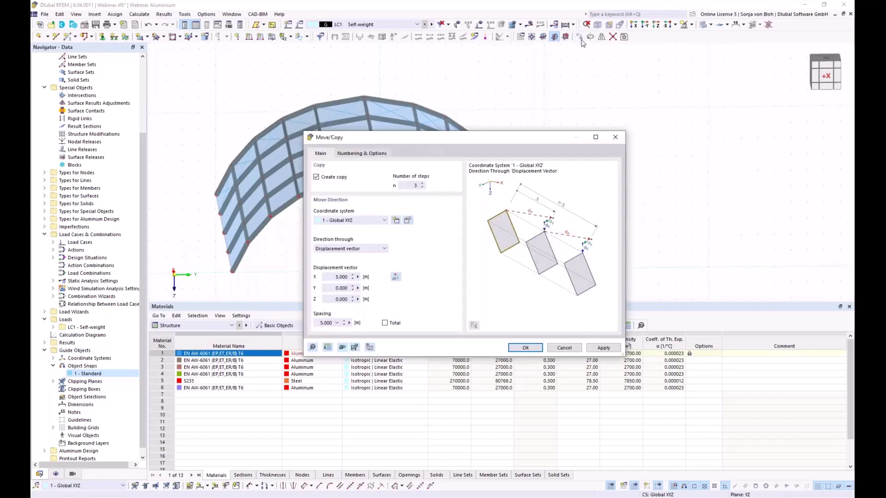
{"action": "double_click", "coordinate": [406, 185]}
{"action": "type", "text": "1"}
{"action": "left_click", "coordinate": [396, 278]}
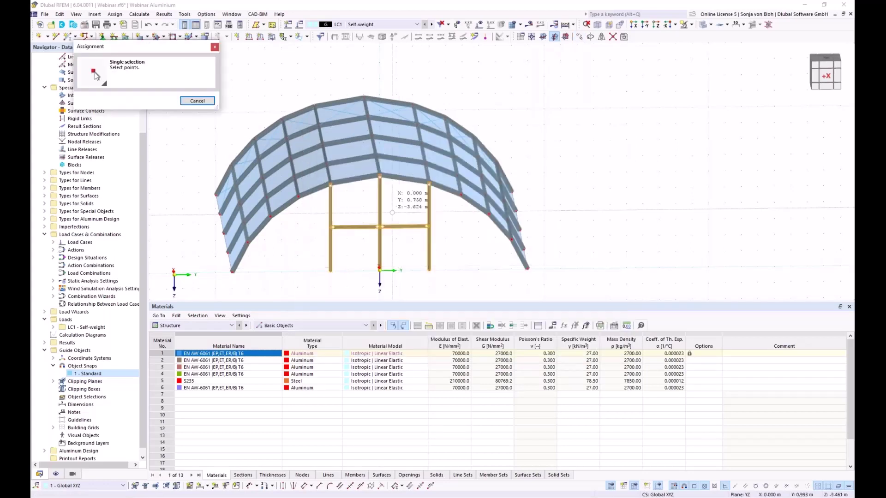
{"action": "scroll", "coordinate": [383, 173], "scroll_direction": "up", "scroll_amount": 3}
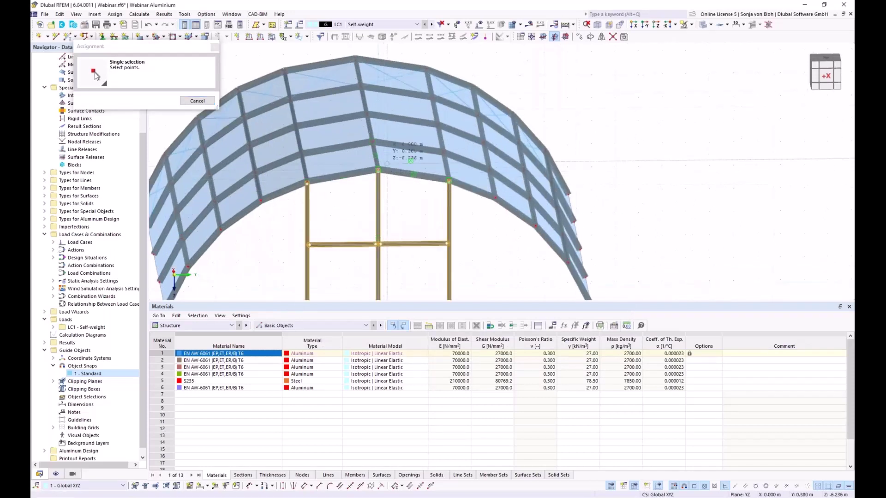
{"action": "left_click", "coordinate": [355, 59]}
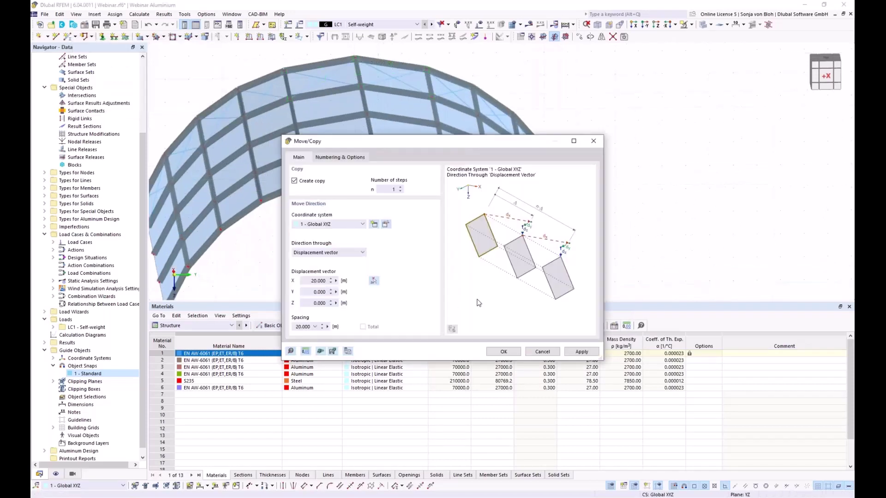
{"action": "left_click", "coordinate": [503, 351]}
{"action": "scroll", "coordinate": [378, 249], "scroll_direction": "down", "scroll_amount": 3}
{"action": "middle_click_drag", "start_coordinate": [378, 249], "coordinate": [327, 242], "text": "ctrl"}
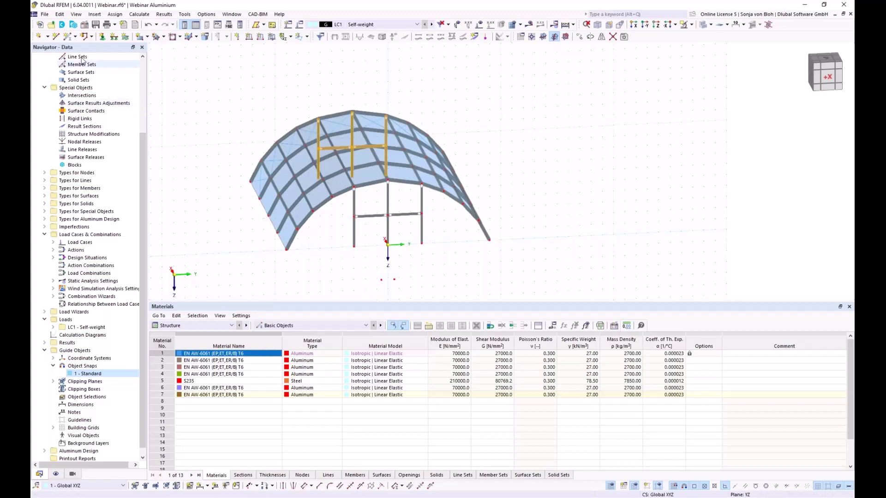
Draw a base line between the arch's left and right bases.
{"action": "left_click", "coordinate": [55, 38]}
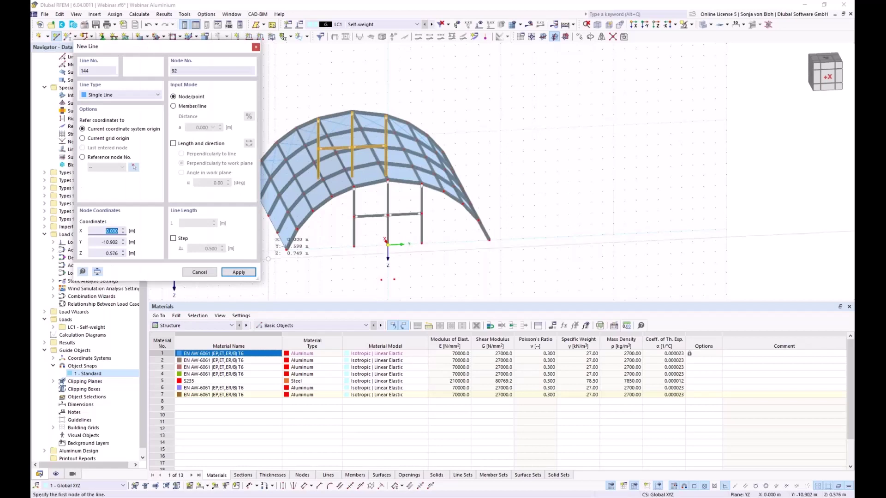
{"action": "left_click", "coordinate": [286, 249]}
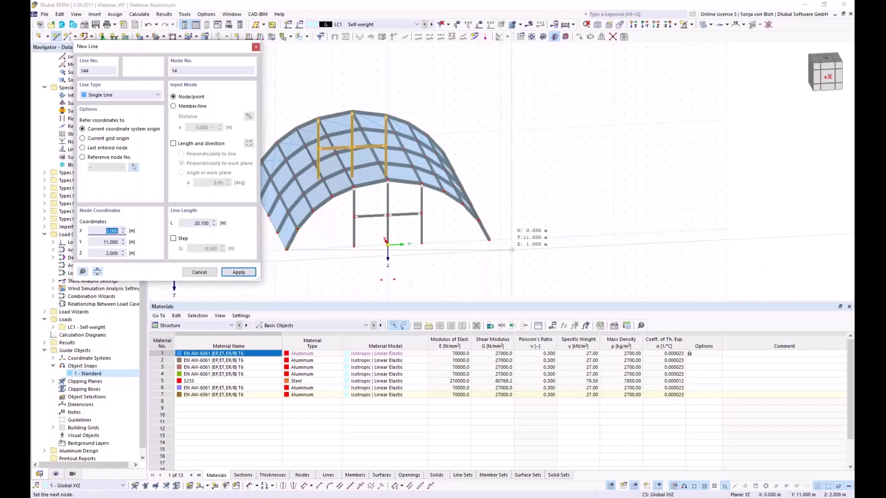
{"action": "left_click", "coordinate": [488, 241]}
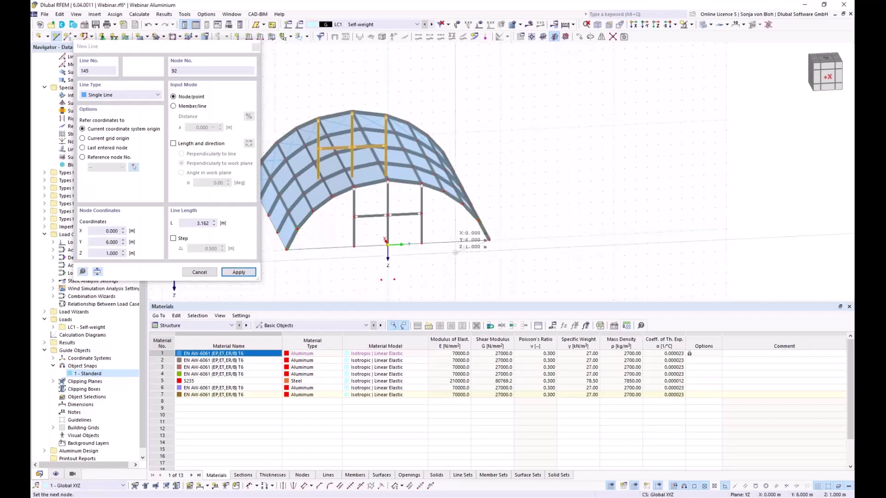
{"action": "key", "text": "Escape"}
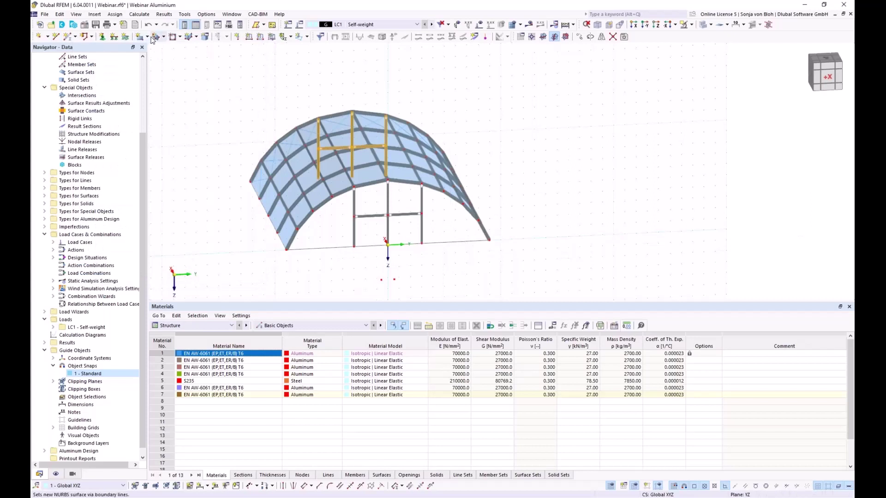
Fill the front arch face with a load-transfer surface distributing in x & y (stripes).
{"action": "left_click", "coordinate": [148, 37]}
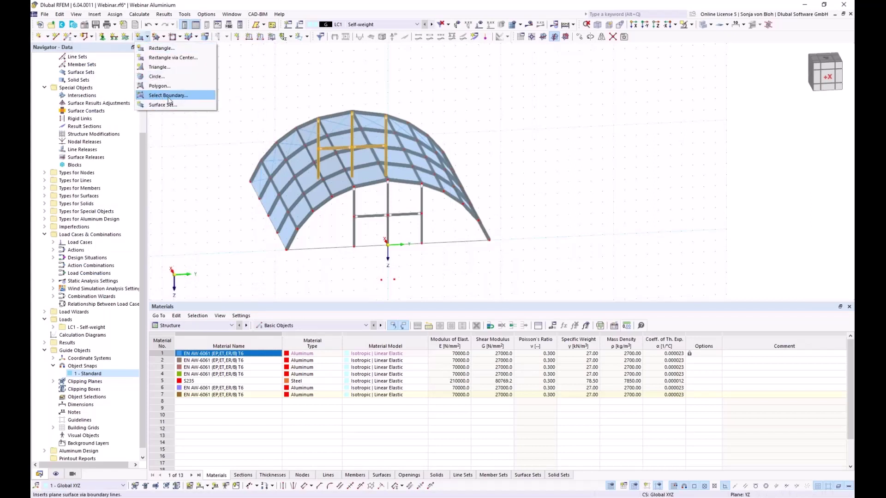
{"action": "left_click", "coordinate": [169, 96]}
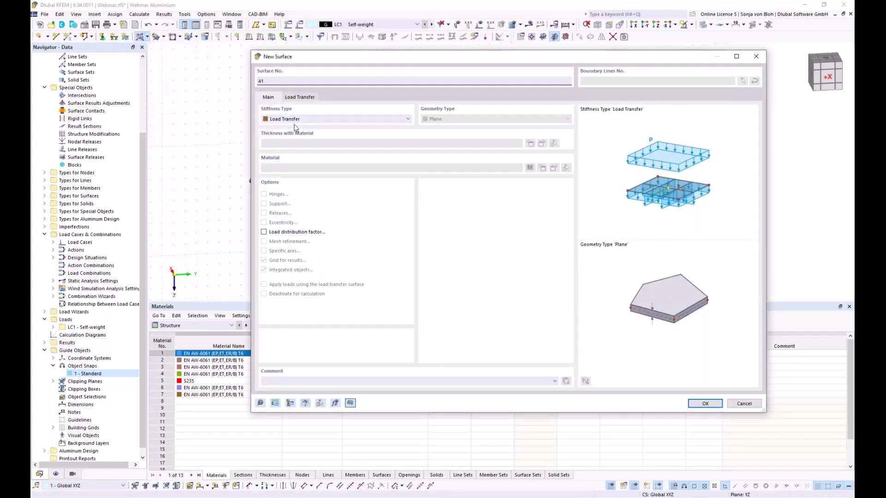
{"action": "left_click", "coordinate": [310, 98]}
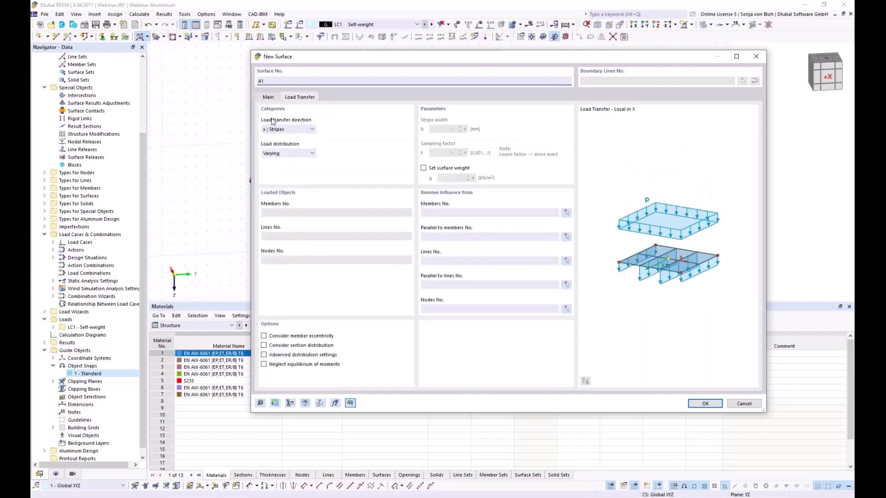
{"action": "left_click", "coordinate": [293, 130]}
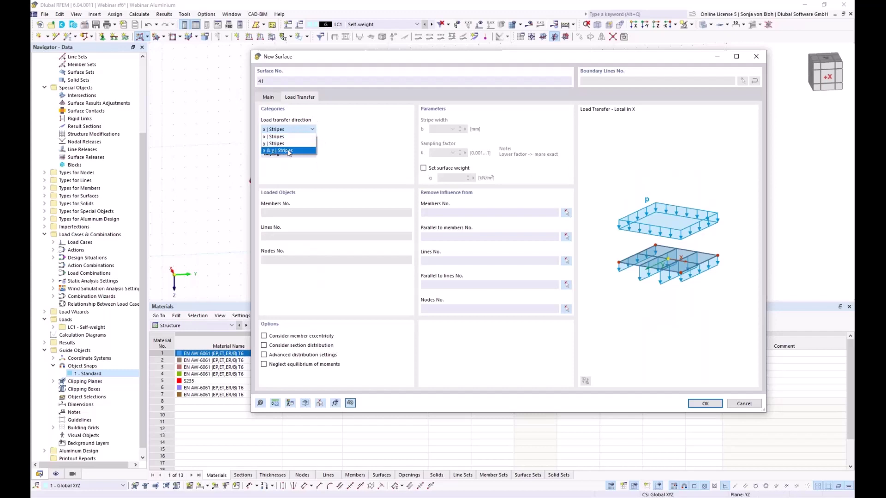
{"action": "key", "text": "Escape"}
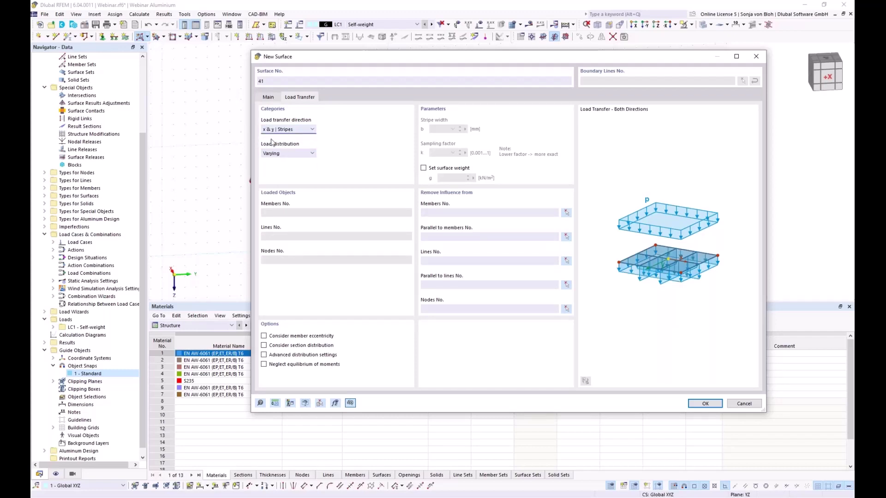
{"action": "left_click", "coordinate": [703, 404]}
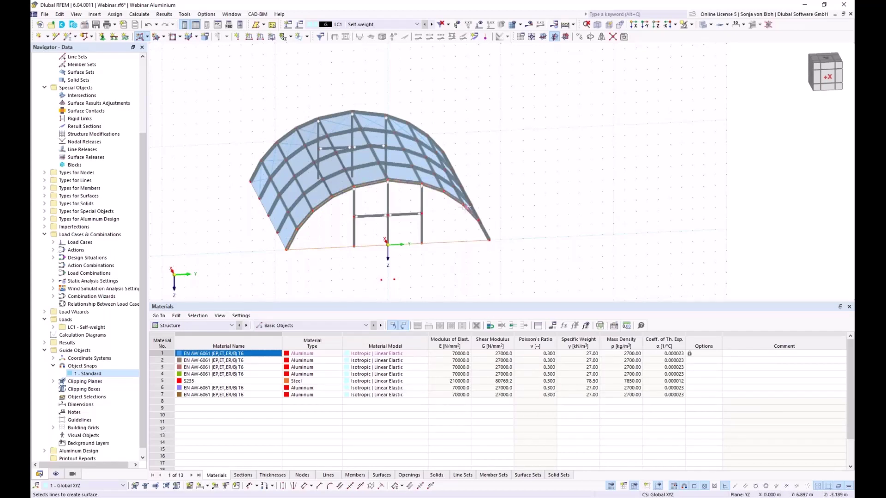
{"action": "left_click", "coordinate": [480, 226]}
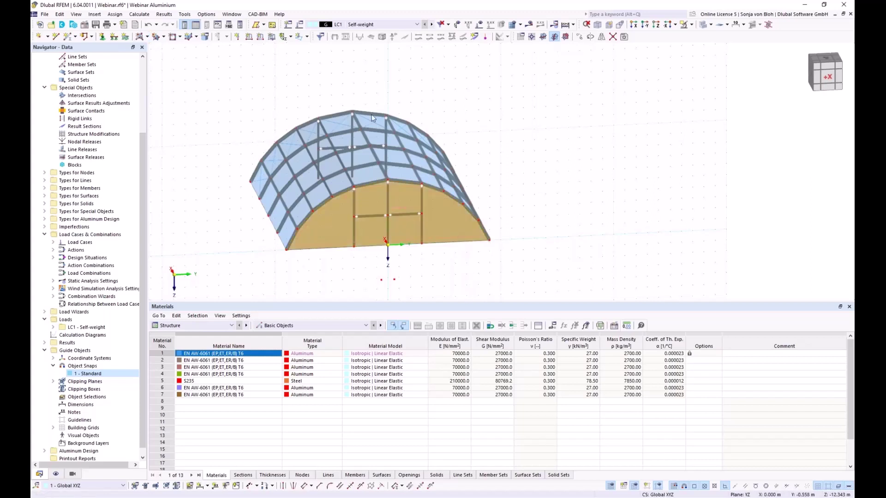
Copy the front gable surface 20 m along X and zoom in to check it.
{"action": "left_click", "coordinate": [580, 37]}
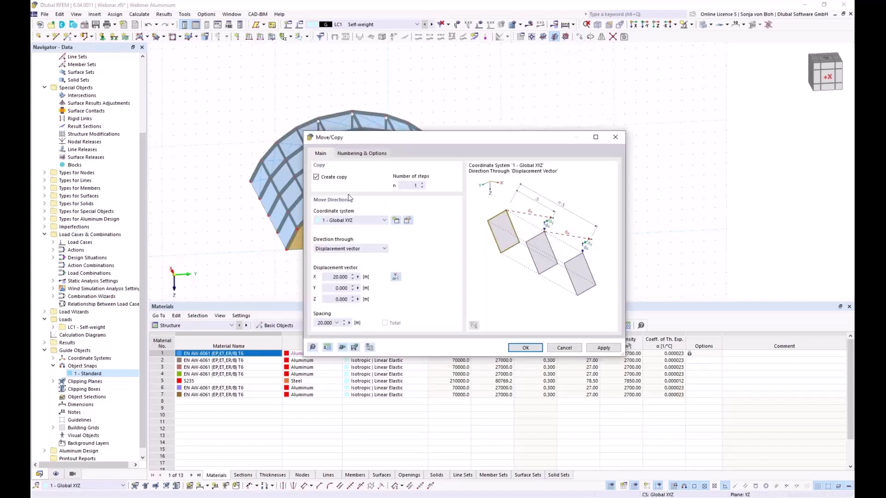
{"action": "left_click", "coordinate": [396, 278]}
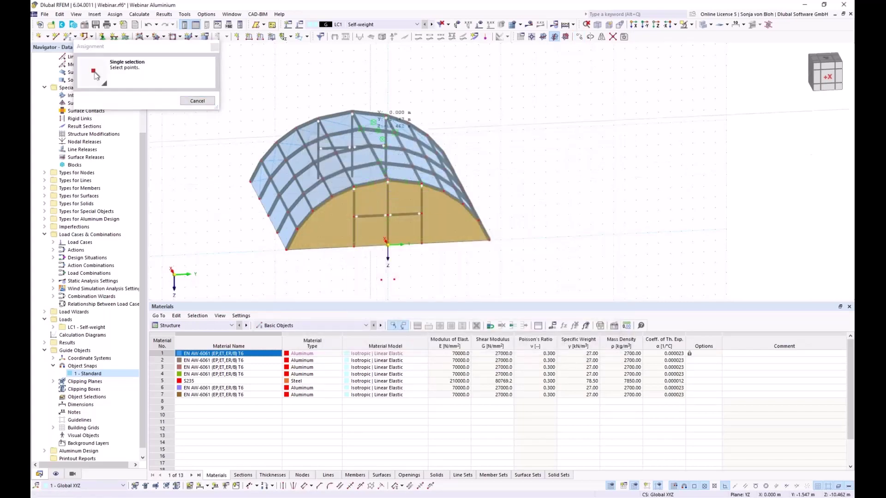
{"action": "left_click", "coordinate": [386, 115]}
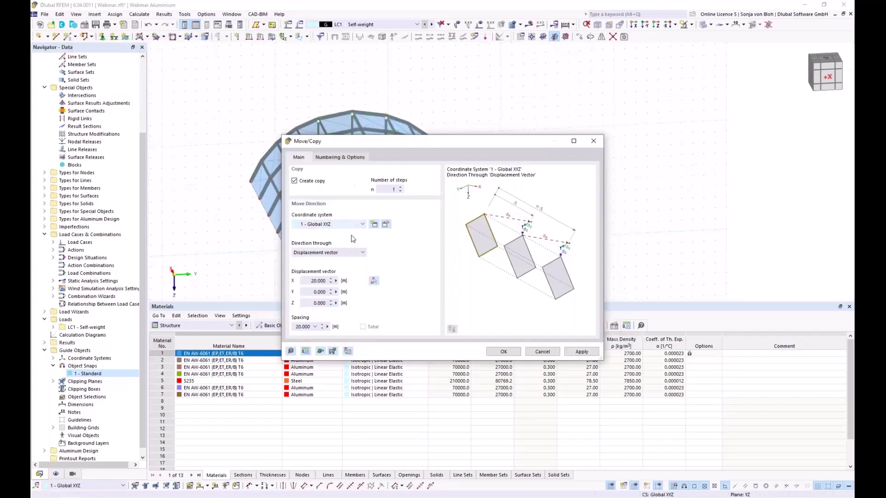
{"action": "left_click", "coordinate": [500, 352]}
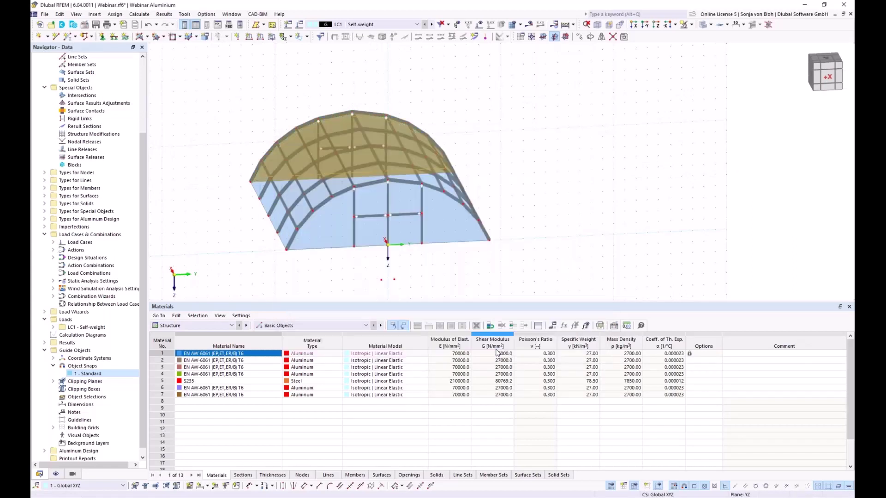
{"action": "middle_click_drag", "start_coordinate": [419, 290], "coordinate": [369, 291]}
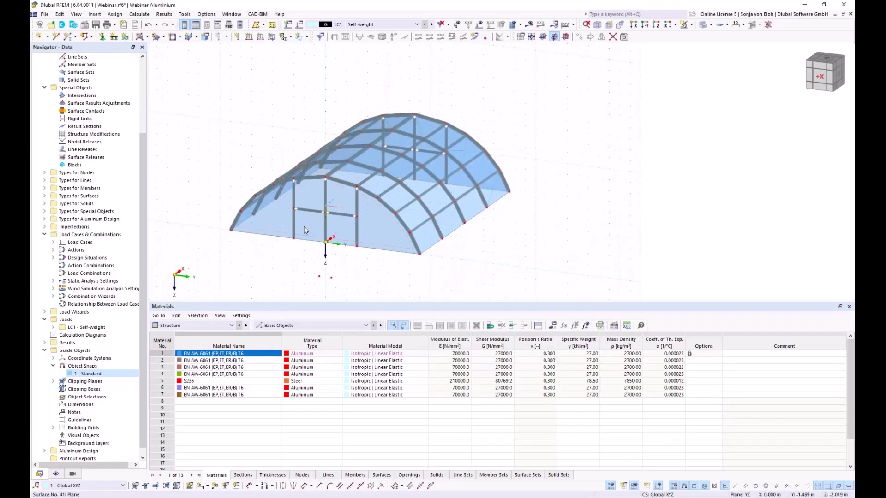
{"action": "scroll", "coordinate": [304, 228], "scroll_direction": "up", "scroll_amount": 1}
{"action": "scroll", "coordinate": [303, 228], "scroll_direction": "up", "scroll_amount": 1}
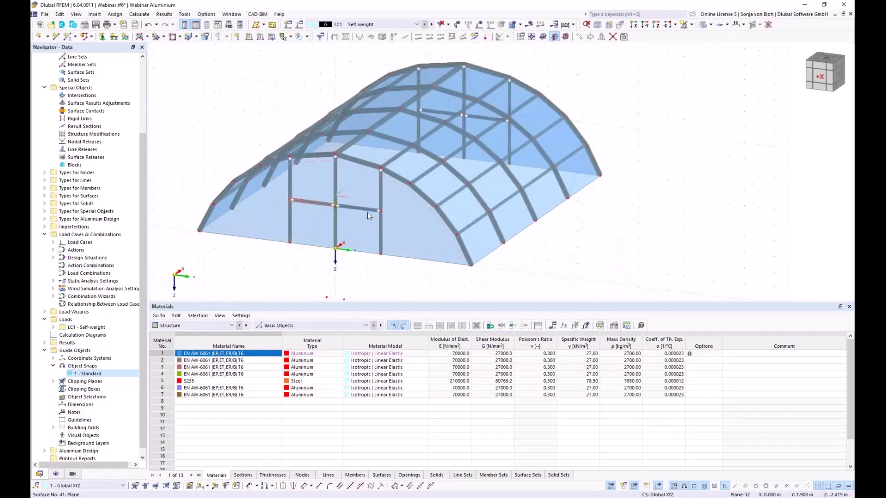
Remove the influence of members 129 and 130 from surface 41's load transfer.
{"action": "double_click", "coordinate": [414, 226]}
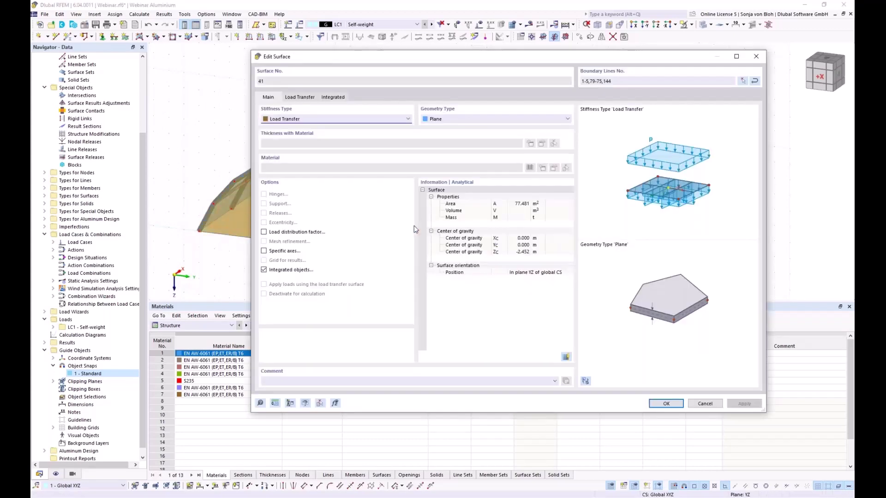
{"action": "left_click", "coordinate": [308, 98]}
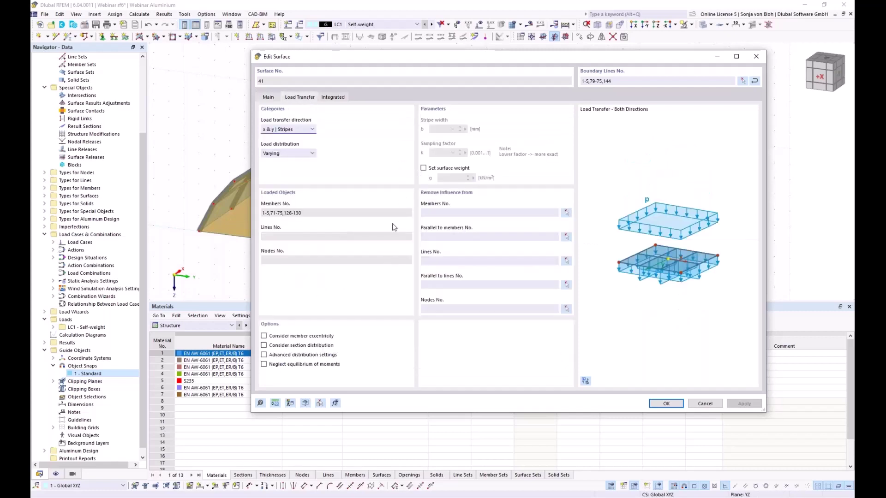
{"action": "left_click", "coordinate": [567, 213]}
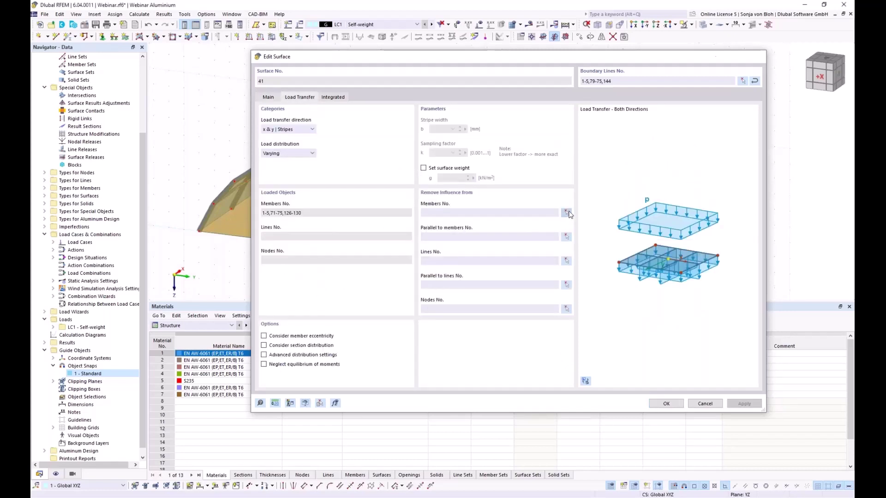
{"action": "left_click", "coordinate": [325, 206]}
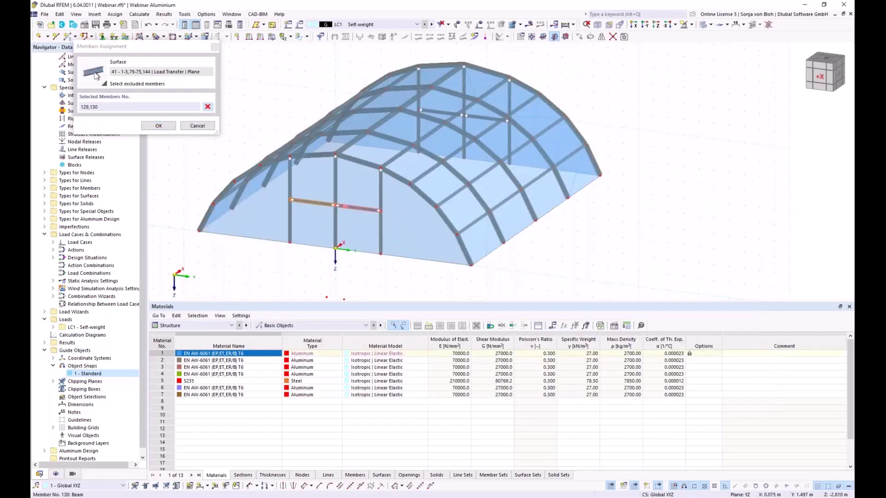
{"action": "left_click", "coordinate": [159, 125]}
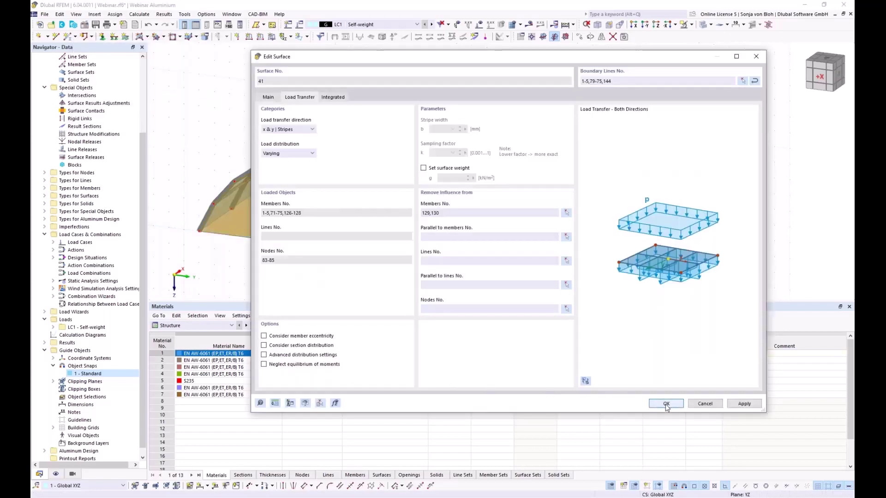
{"action": "left_click", "coordinate": [666, 405]}
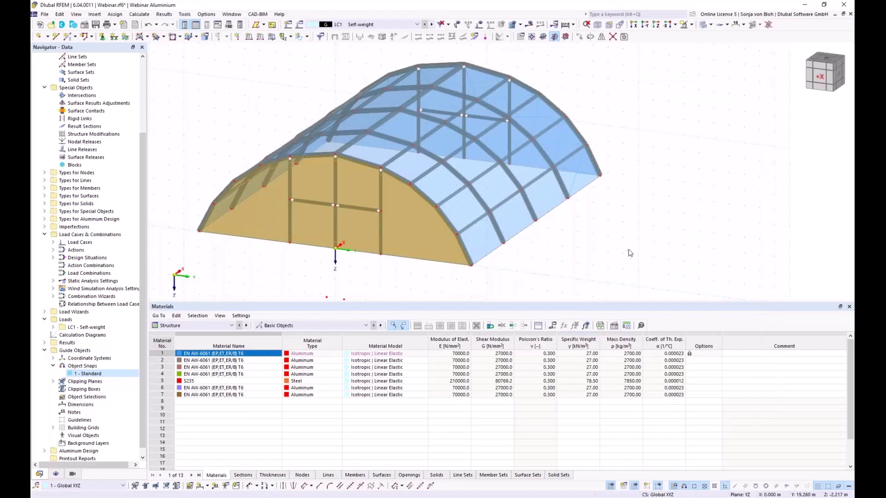
Remove the influence of members 134 and 135 from far-gable surface 42's load transfer.
{"action": "middle_click_drag", "start_coordinate": [676, 273], "coordinate": [429, 247], "text": "ctrl"}
{"action": "double_click", "coordinate": [412, 234]}
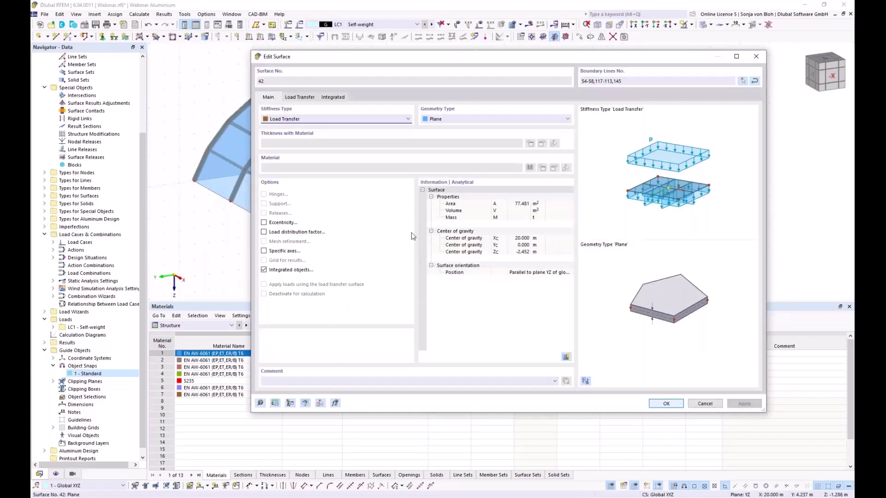
{"action": "left_click", "coordinate": [301, 98]}
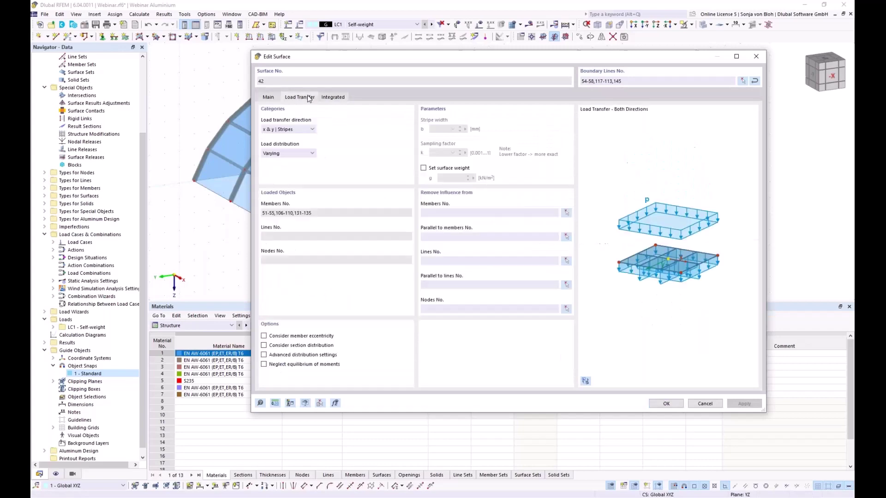
{"action": "left_click", "coordinate": [566, 213]}
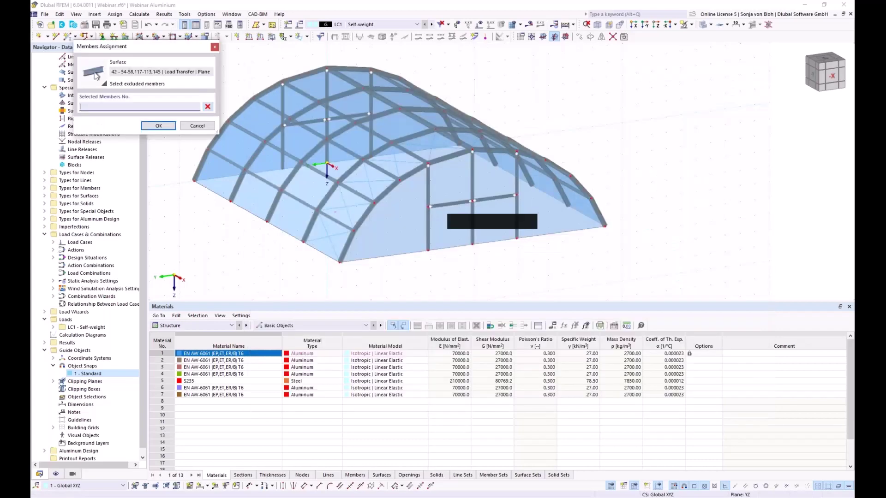
{"action": "left_click", "coordinate": [450, 203]}
{"action": "left_click", "coordinate": [494, 198]}
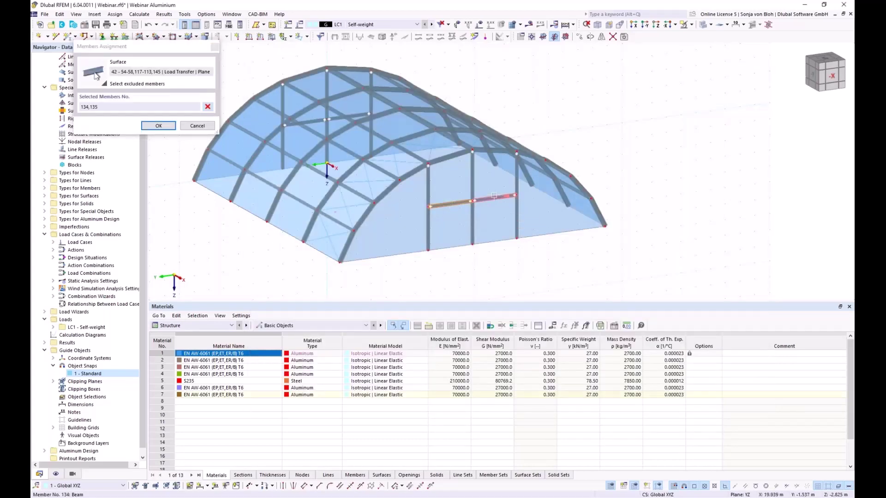
{"action": "left_click", "coordinate": [159, 125]}
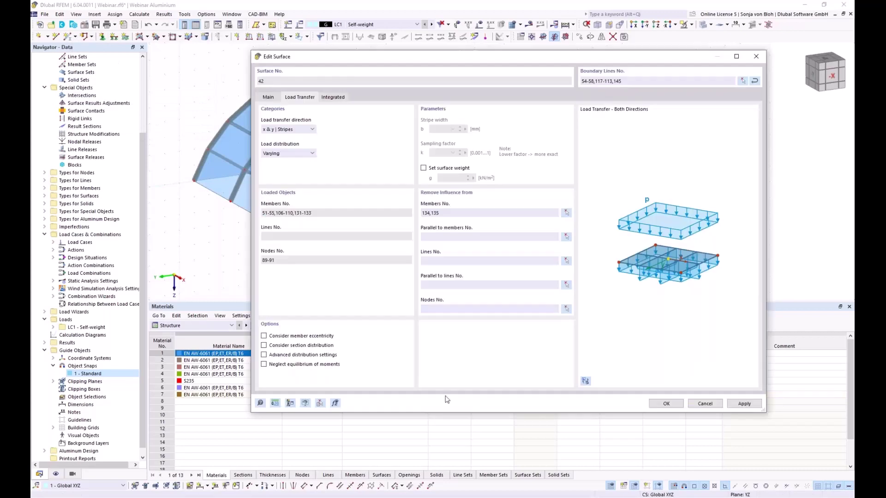
{"action": "left_click", "coordinate": [666, 405]}
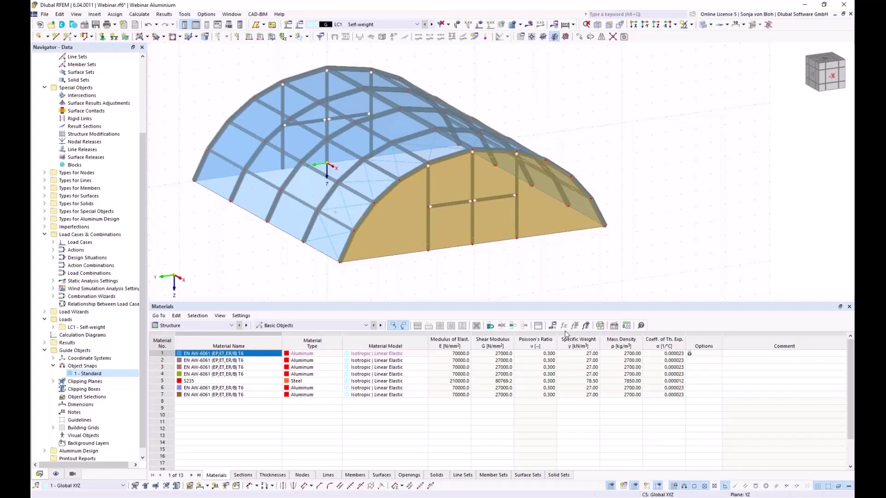
{"action": "left_click", "coordinate": [624, 37]}
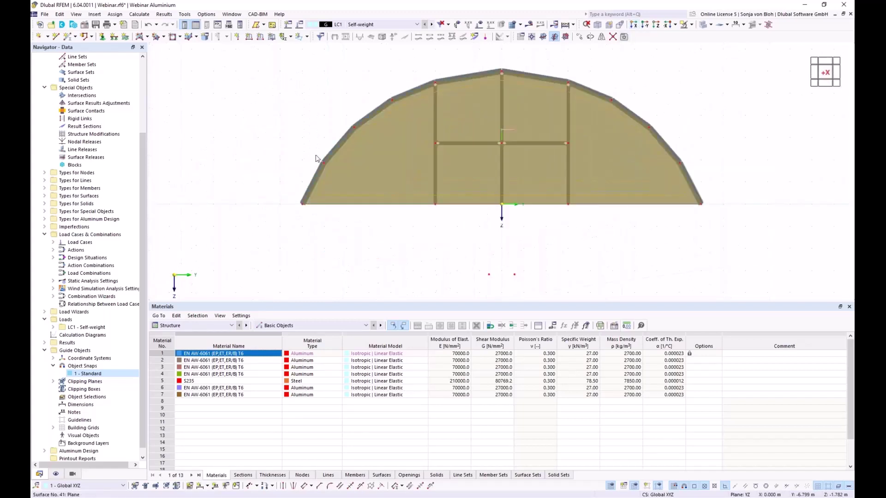
Assign hinged nodal supports to all base nodes by window selection.
{"action": "left_click", "coordinate": [102, 40]}
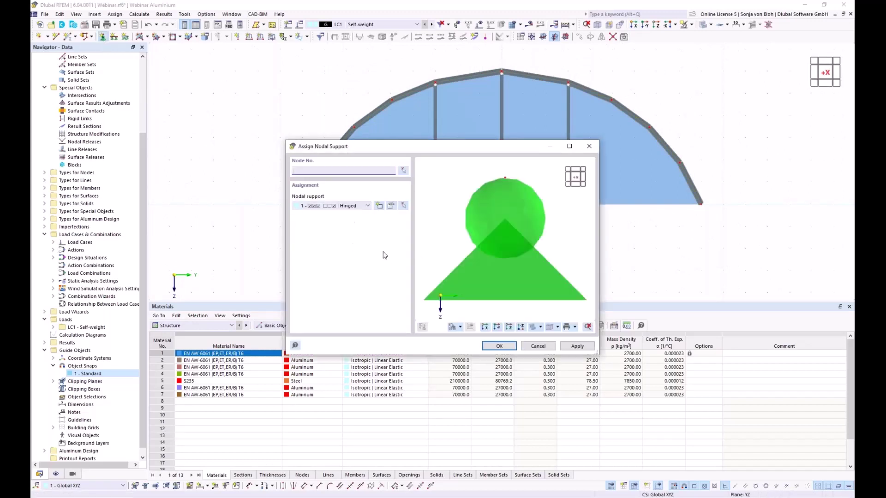
{"action": "left_click", "coordinate": [501, 346]}
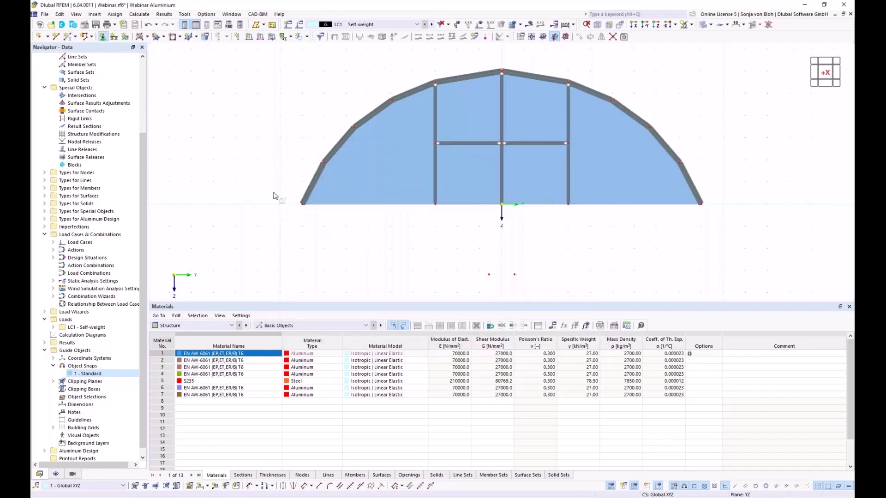
{"action": "left_click_drag", "start_coordinate": [273, 193], "coordinate": [755, 237]}
{"action": "middle_click_drag", "start_coordinate": [393, 257], "coordinate": [408, 271], "text": "ctrl"}
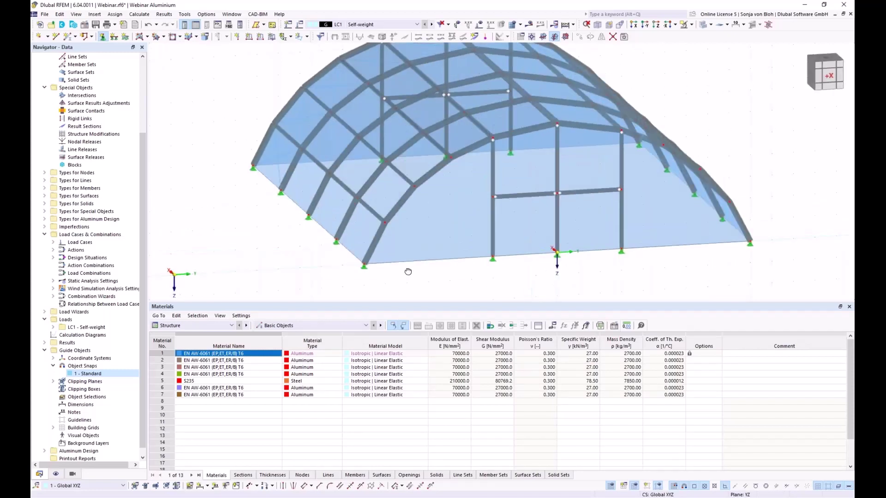
{"action": "key", "text": "Escape"}
{"action": "left_click", "coordinate": [53, 242]}
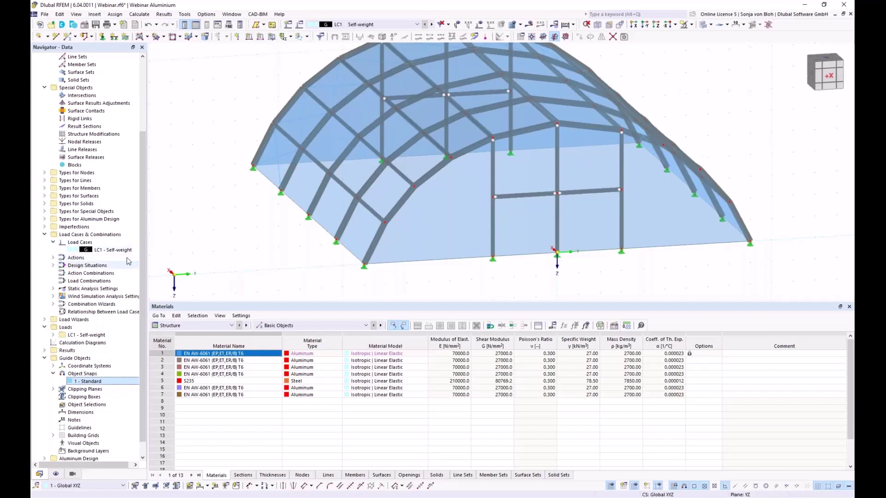
{"action": "left_click", "coordinate": [115, 250]}
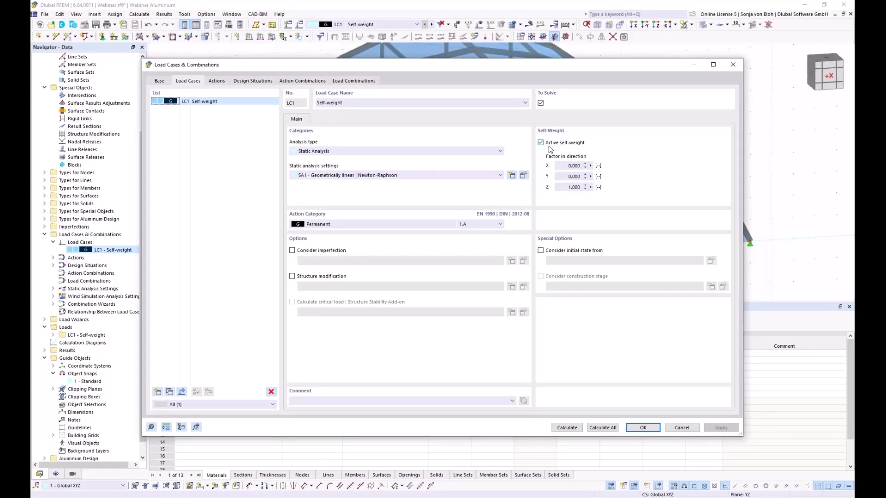
{"action": "left_click", "coordinate": [681, 428]}
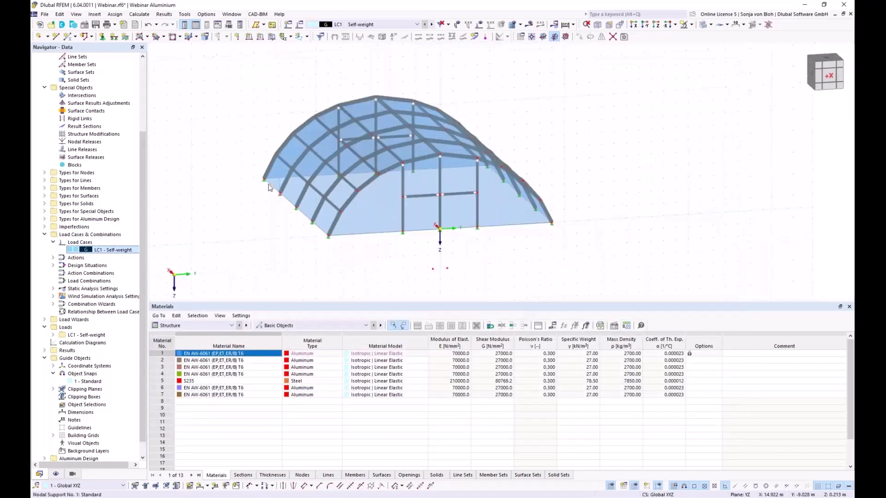
Set a surface weight of 0.0075 kN/m² on all selected load-transfer surfaces 1-42.
{"action": "left_click_drag", "start_coordinate": [317, 150], "coordinate": [678, 281]}
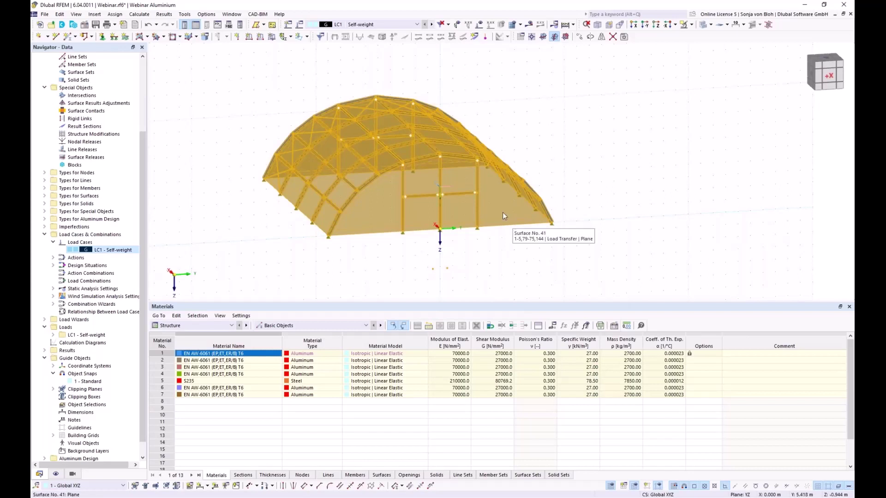
{"action": "right_click", "coordinate": [493, 202]}
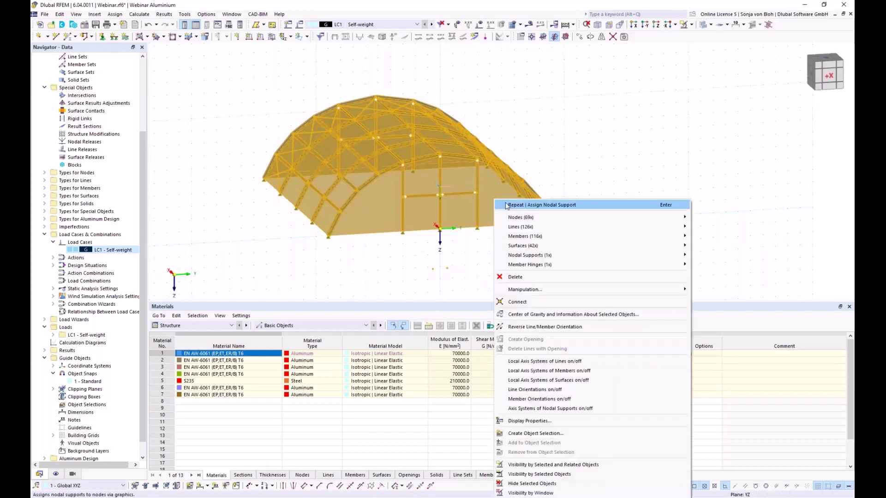
{"action": "mouse_move", "coordinate": [548, 247]}
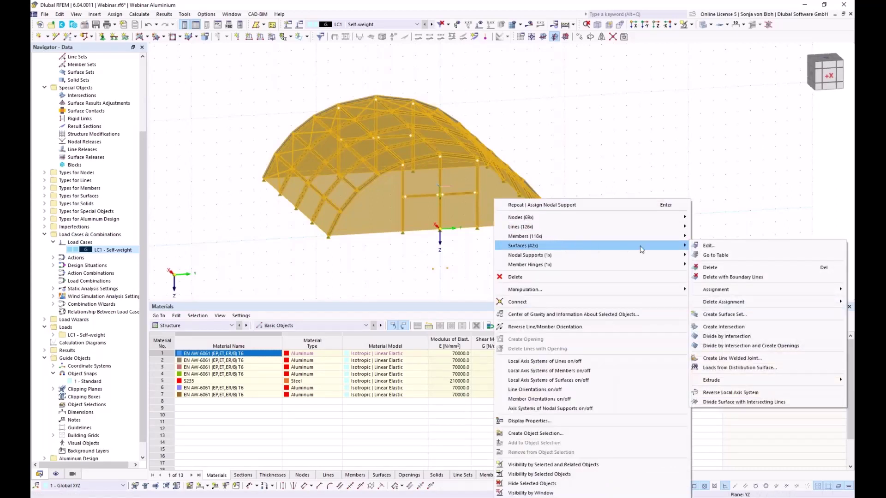
{"action": "left_click", "coordinate": [706, 246]}
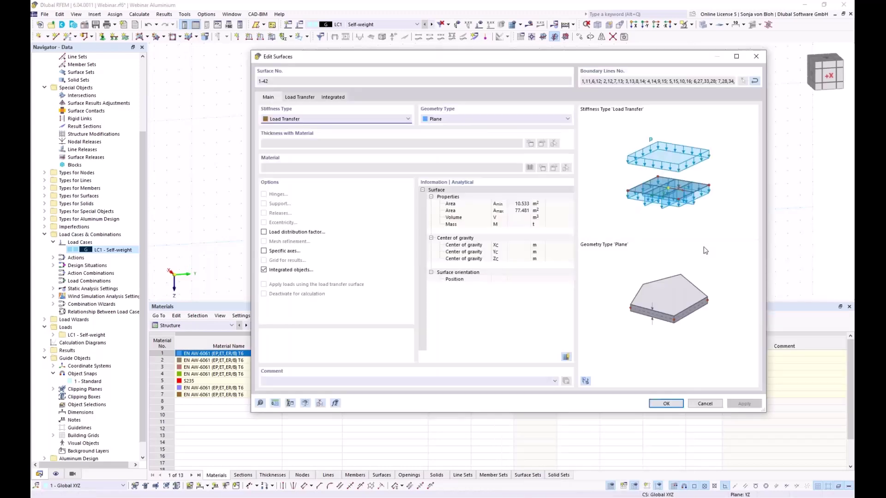
{"action": "left_click", "coordinate": [299, 97]}
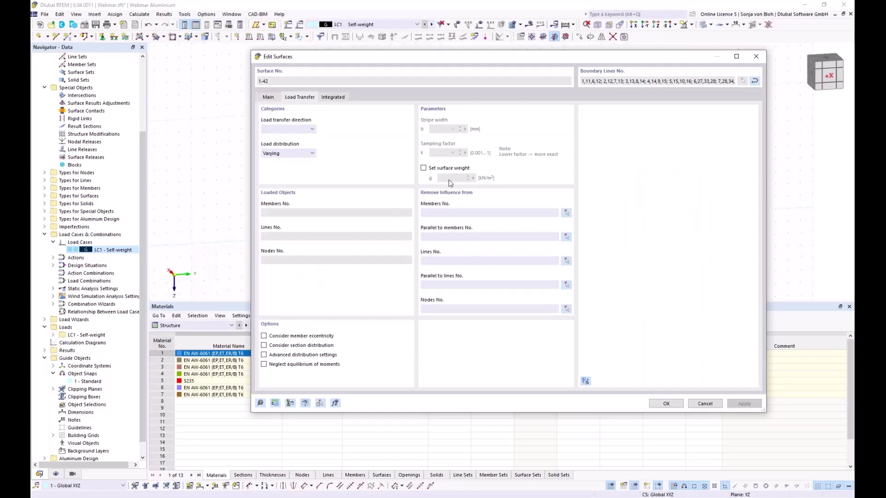
{"action": "left_click", "coordinate": [424, 169]}
{"action": "left_click", "coordinate": [424, 169]}
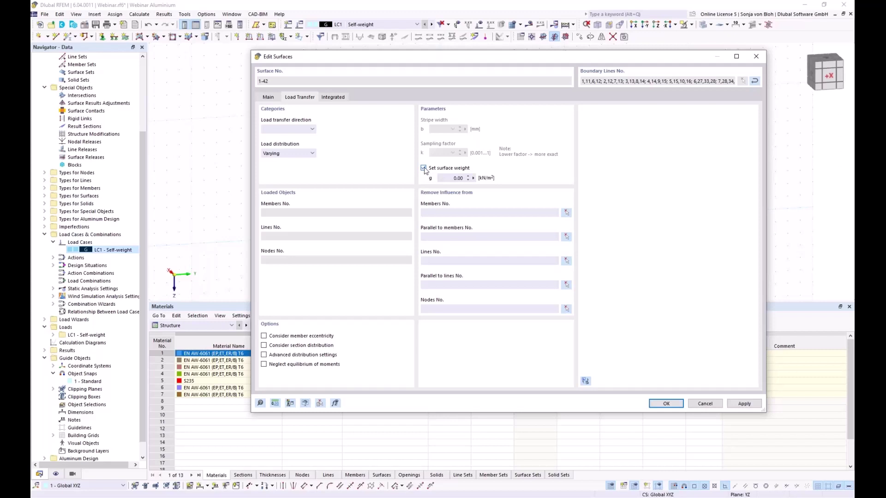
{"action": "left_click", "coordinate": [445, 178]}
{"action": "type", "text": "0,0075"}
{"action": "left_click", "coordinate": [666, 403]}
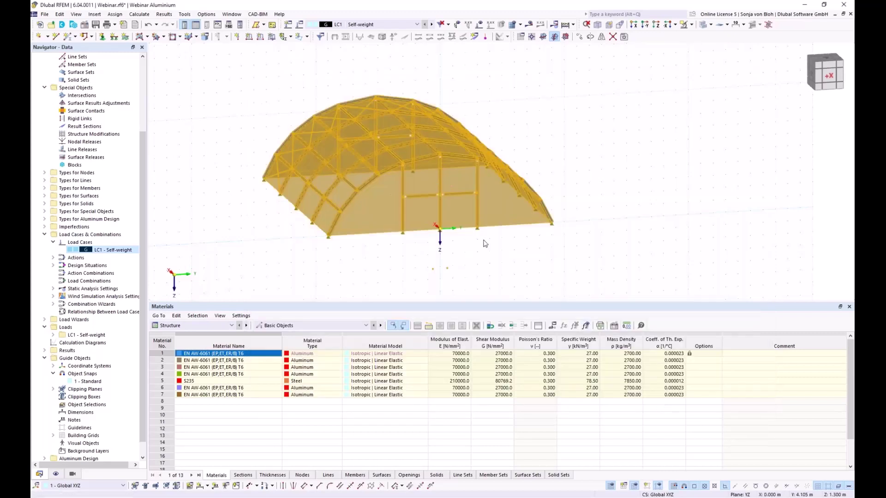
Show the LC1 self-weight loads transferred from distribution surface 21, with values.
{"action": "middle_click_drag", "start_coordinate": [538, 285], "coordinate": [412, 288], "text": "ctrl"}
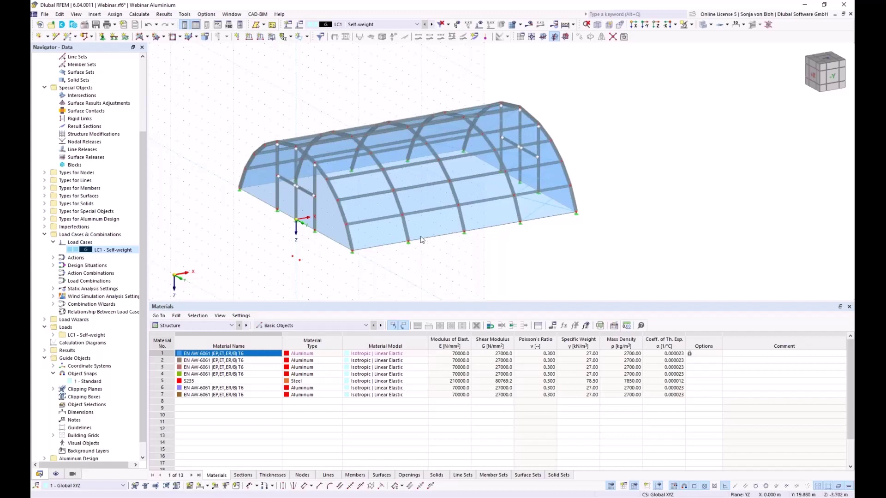
{"action": "right_click", "coordinate": [375, 237]}
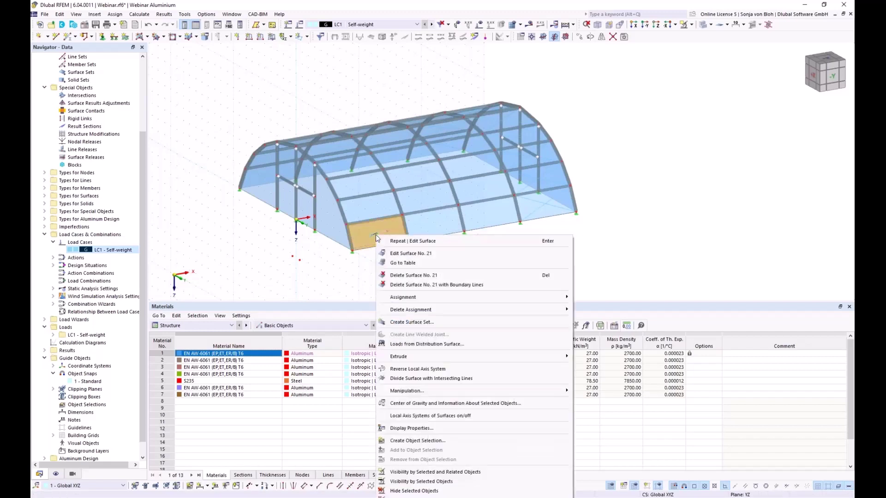
{"action": "left_click", "coordinate": [425, 345]}
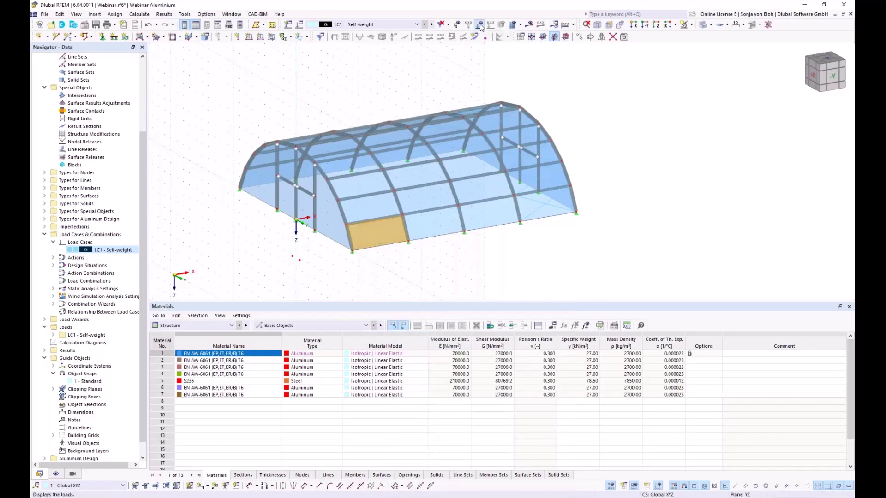
{"action": "left_click", "coordinate": [480, 26]}
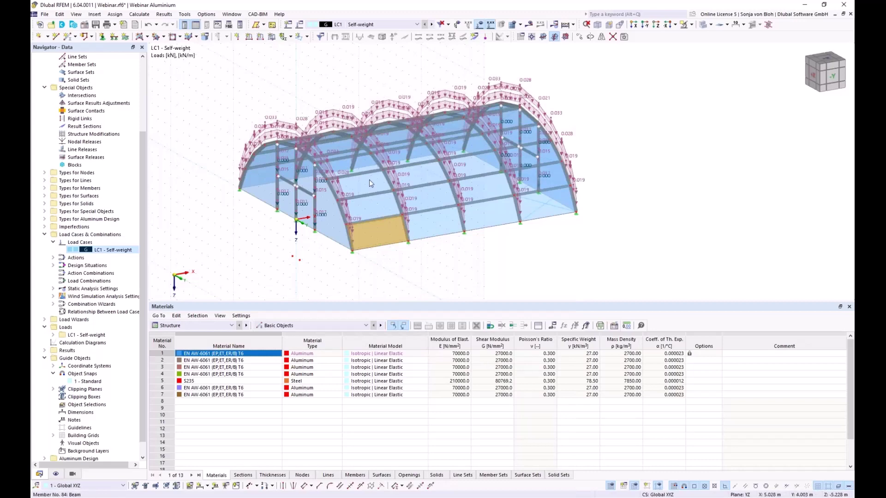
{"action": "left_click", "coordinate": [300, 264]}
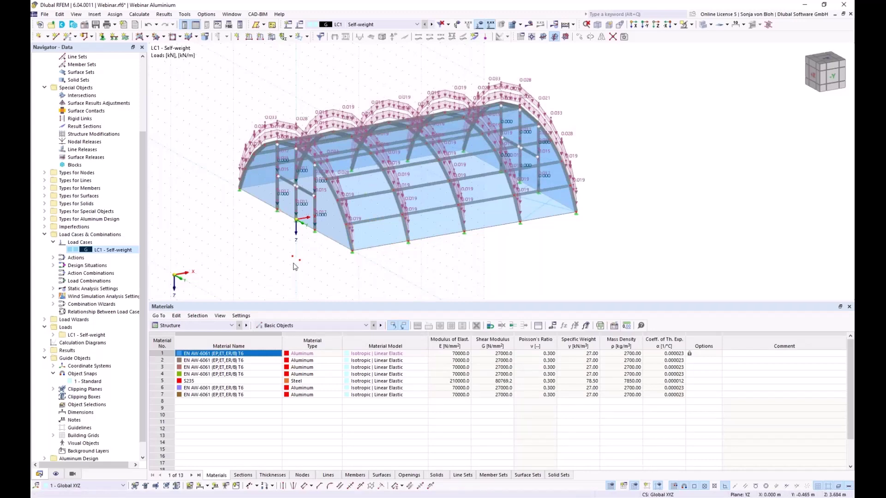
{"action": "middle_click_drag", "start_coordinate": [295, 267], "coordinate": [327, 252], "text": "ctrl"}
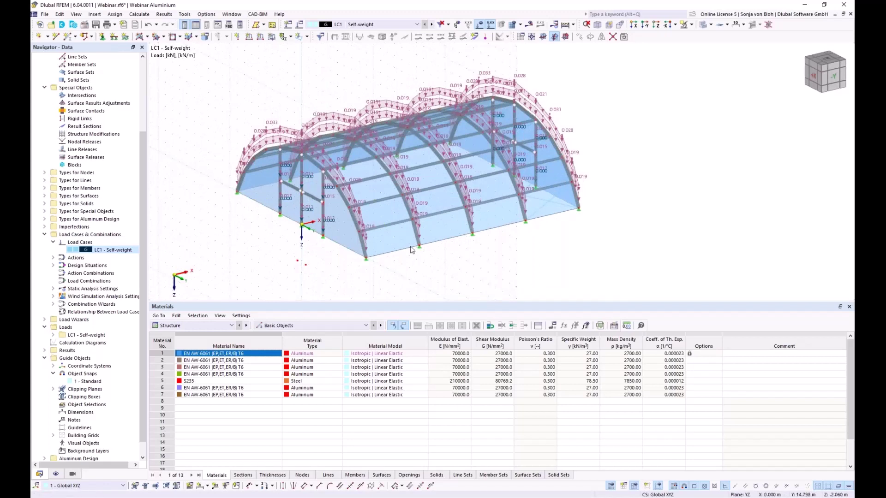
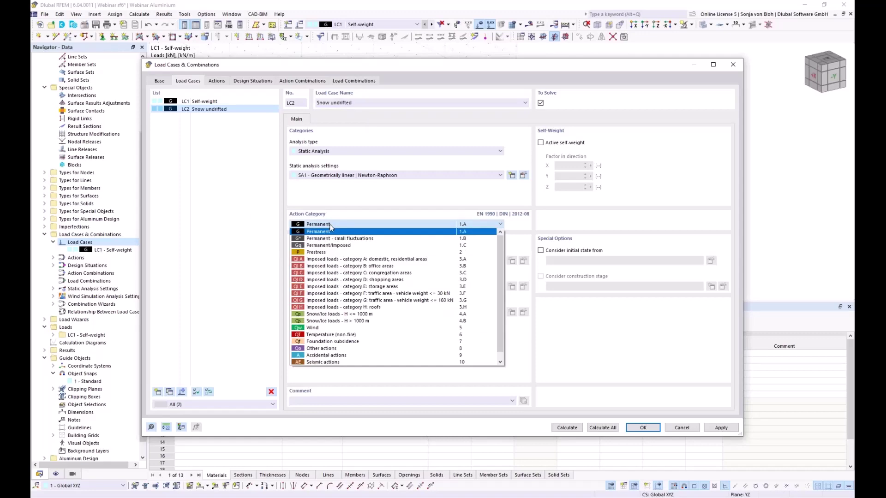
Set LC2 Snow undrifted's action category to 'Snow/Ice loads - H <= 1000 m' and confirm.
{"action": "left_click", "coordinate": [325, 316]}
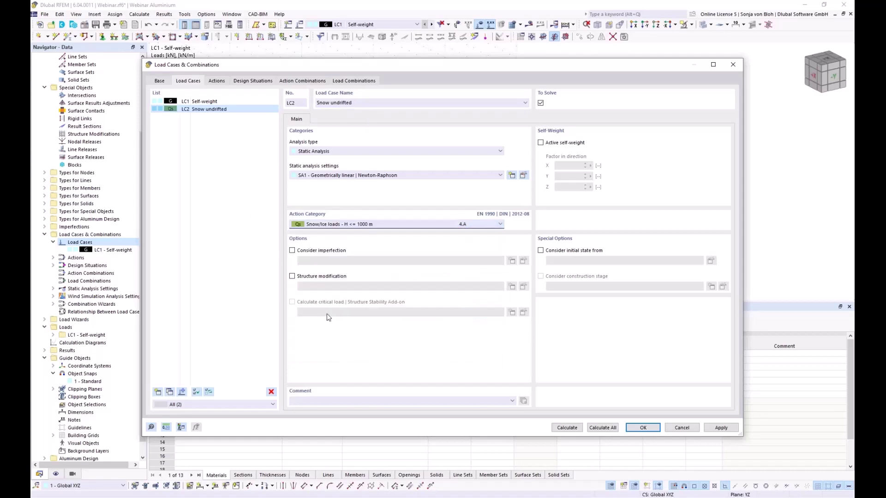
{"action": "left_click", "coordinate": [643, 431]}
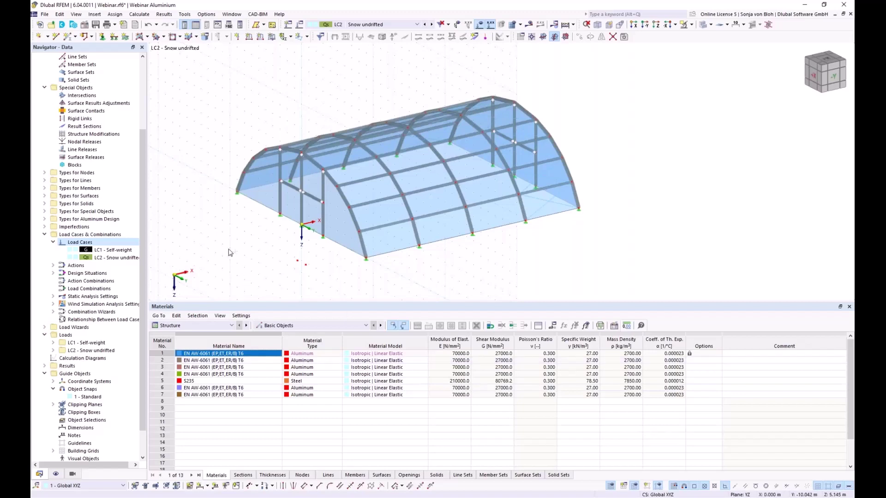
{"action": "middle_click_drag", "start_coordinate": [231, 253], "coordinate": [332, 257], "text": "ctrl"}
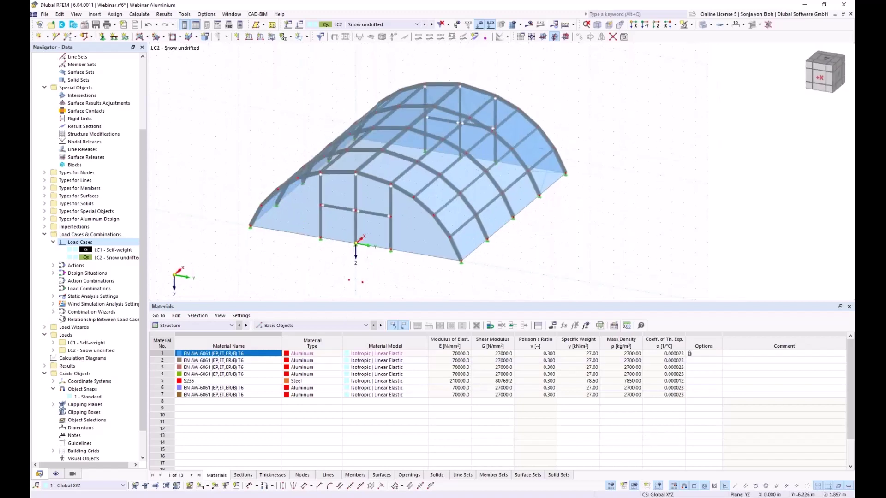
Add slope dimensions of 62.67° and 49.23° to the two lowest arch members.
{"action": "left_click", "coordinate": [207, 486]}
{"action": "left_click", "coordinate": [217, 466]}
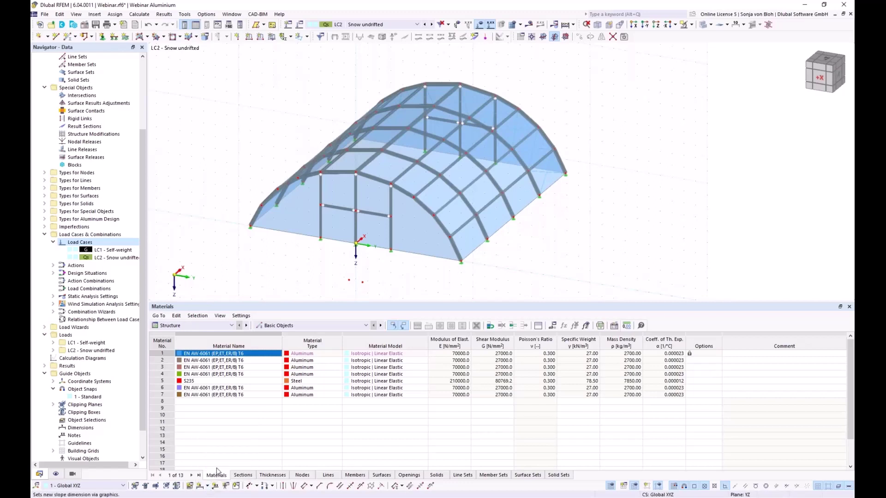
{"action": "left_click", "coordinate": [257, 216]}
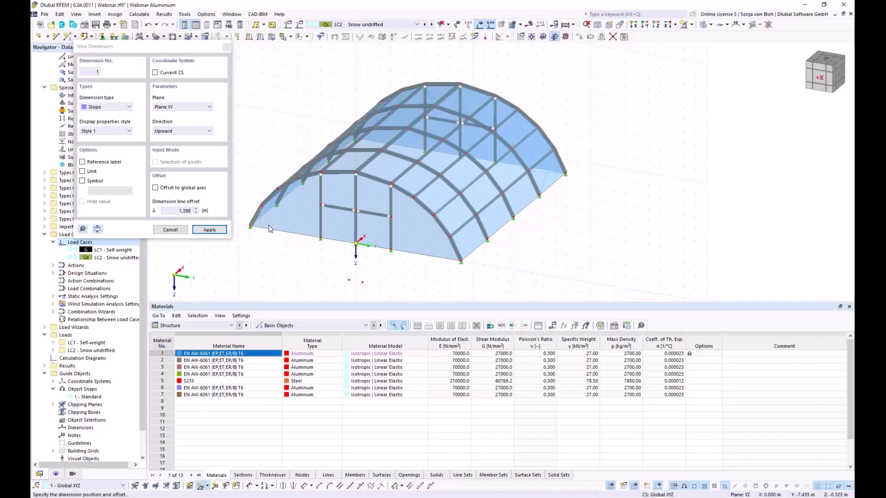
{"action": "left_click", "coordinate": [270, 229]}
{"action": "scroll", "coordinate": [271, 272], "scroll_direction": "up", "scroll_amount": 5}
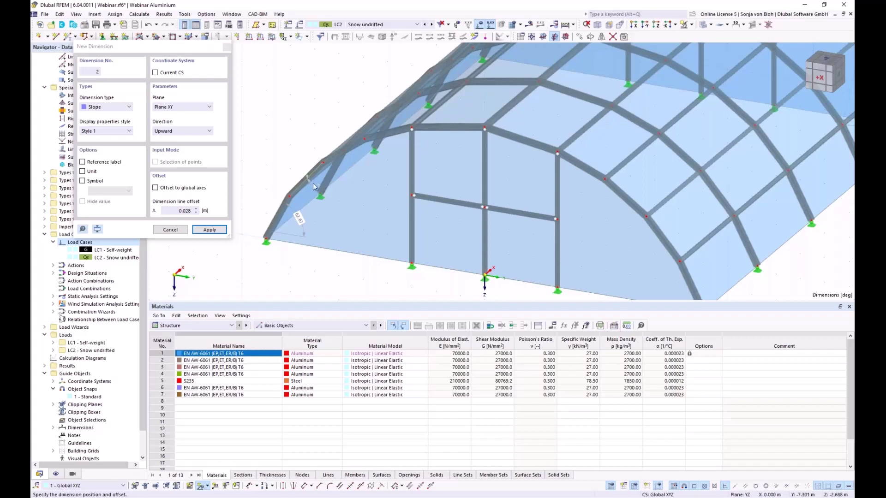
{"action": "left_click", "coordinate": [327, 196]}
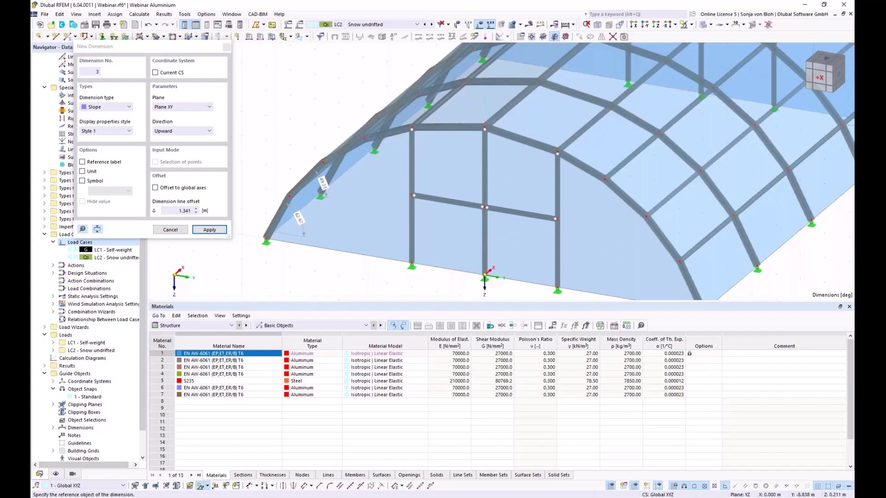
{"action": "left_click", "coordinate": [227, 47]}
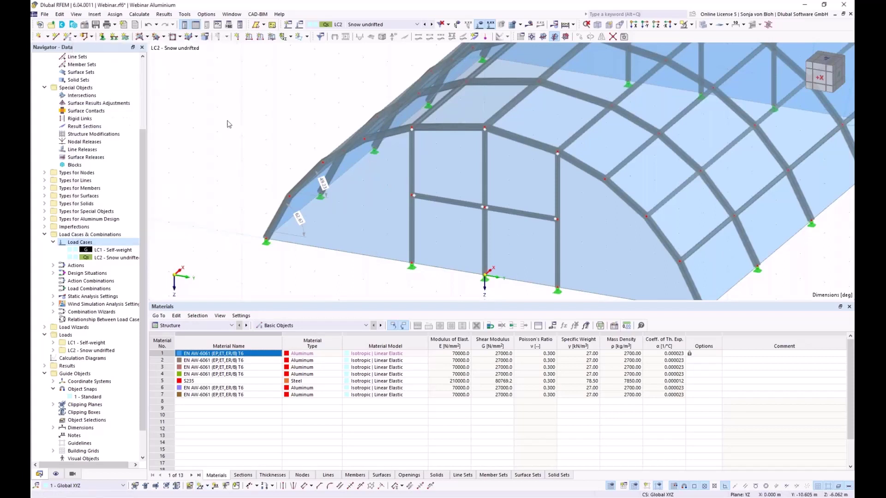
Define a new surface load acting in Zp on projected area with magnitude 0.68 kN/m².
{"action": "scroll", "coordinate": [237, 223], "scroll_direction": "down", "scroll_amount": 4}
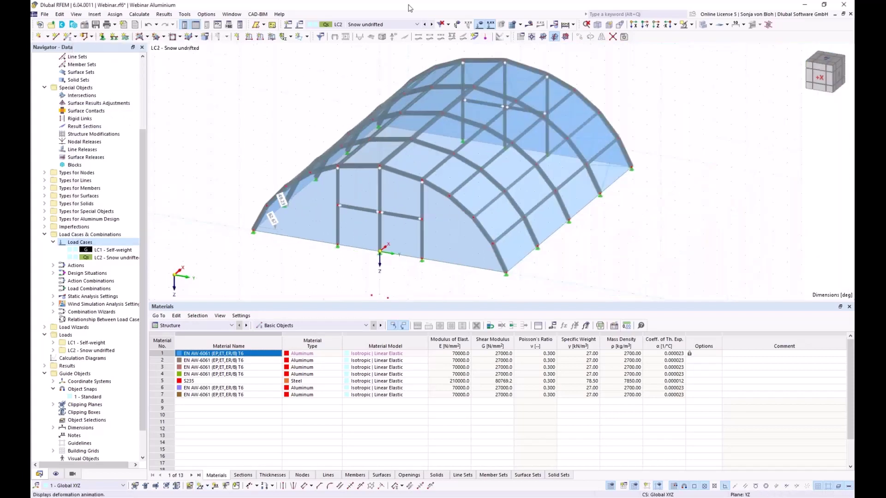
{"action": "left_click", "coordinate": [633, 24]}
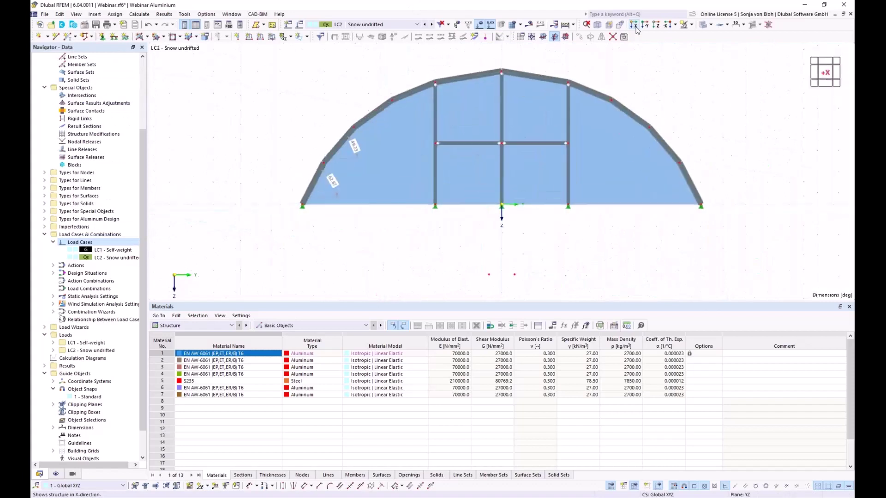
{"action": "middle_click_drag", "start_coordinate": [423, 223], "coordinate": [328, 243]}
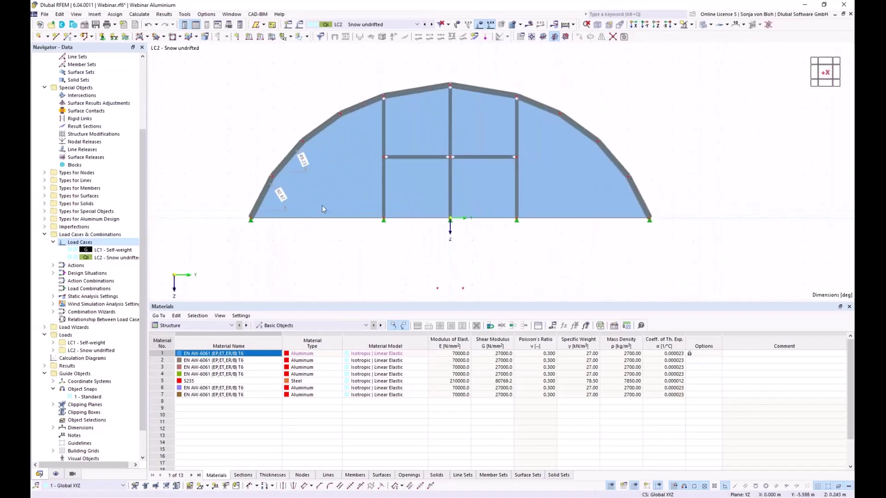
{"action": "left_click", "coordinate": [272, 37]}
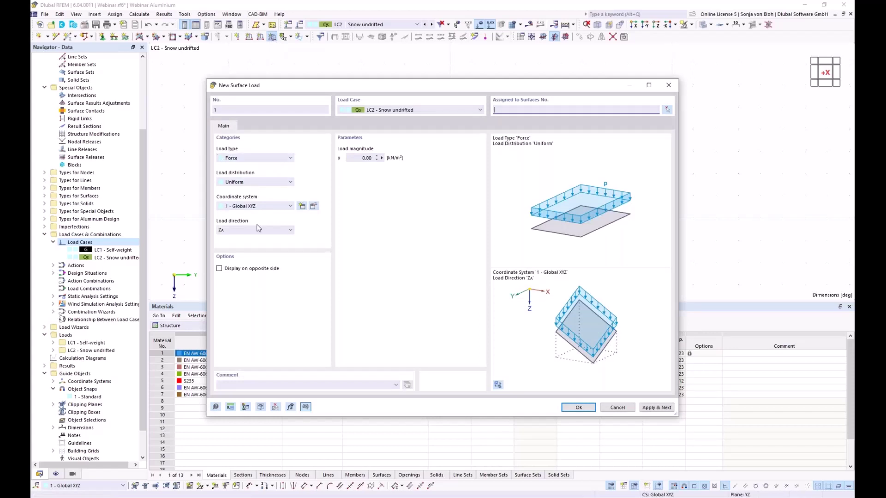
{"action": "left_click", "coordinate": [277, 231]}
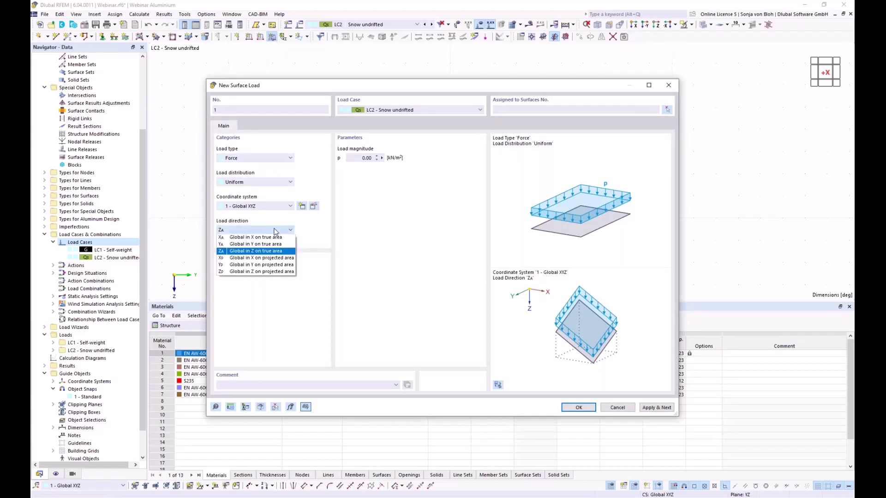
{"action": "left_click", "coordinate": [253, 271]}
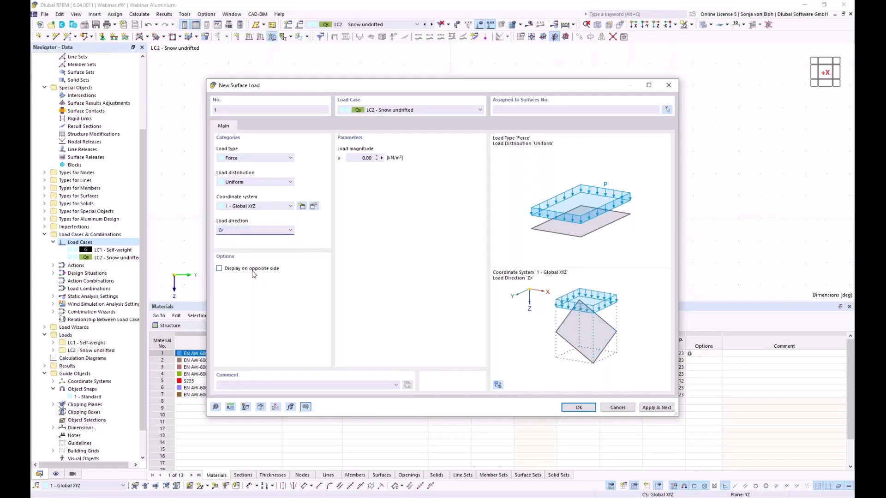
{"action": "left_click", "coordinate": [362, 159]}
{"action": "type", "text": "0,68"}
Apply the load to the roof surfaces window-selected in the front view.
{"action": "left_click", "coordinate": [666, 110]}
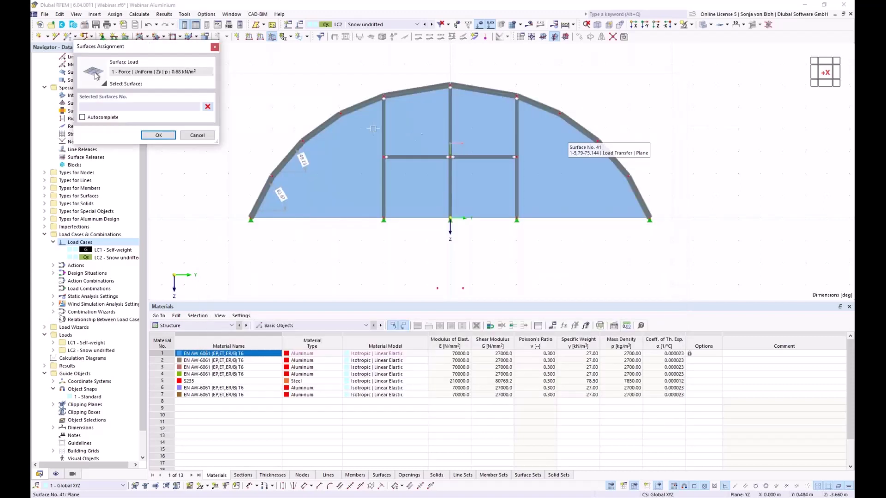
{"action": "left_click_drag", "start_coordinate": [229, 50], "coordinate": [676, 195]}
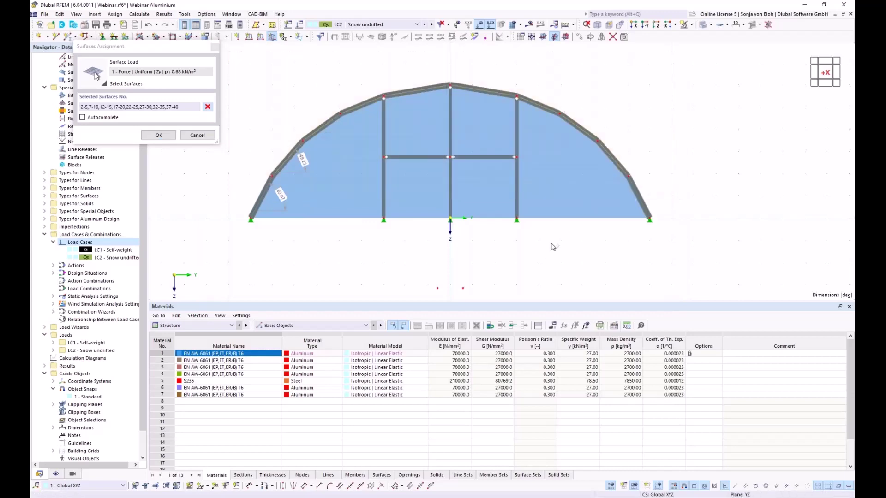
{"action": "middle_click_drag", "start_coordinate": [574, 246], "coordinate": [502, 271], "text": "ctrl"}
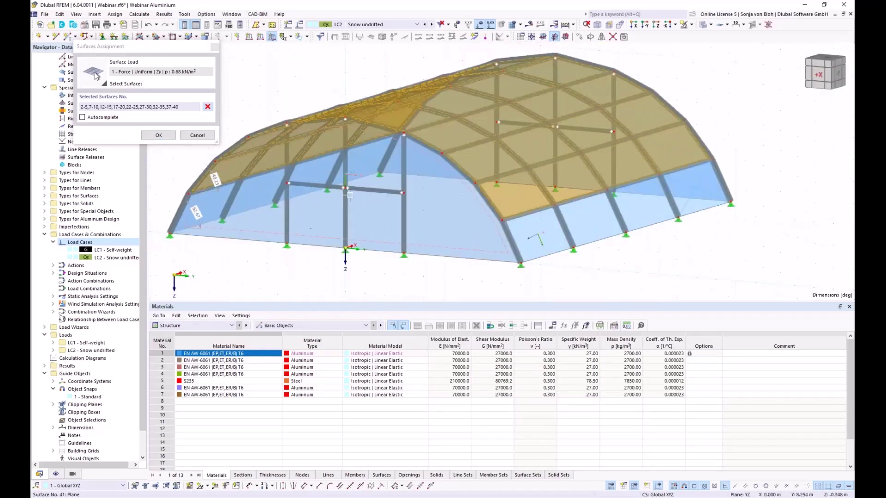
{"action": "left_click", "coordinate": [159, 135]}
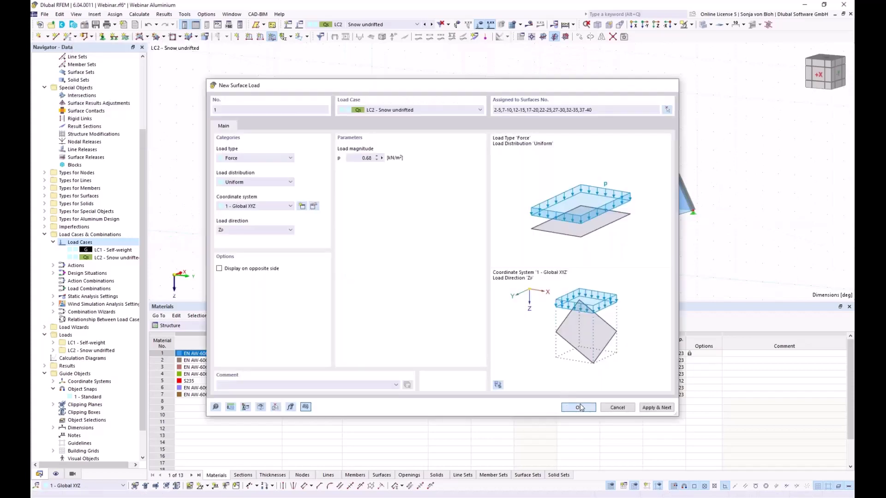
{"action": "left_click", "coordinate": [579, 407]}
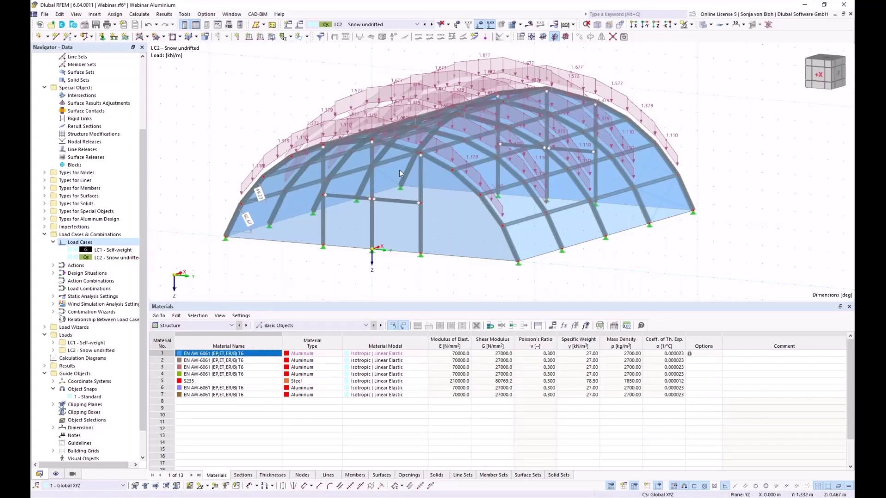
Show the snow load as surface loads on distribution surface 21.
{"action": "right_click", "coordinate": [528, 241]}
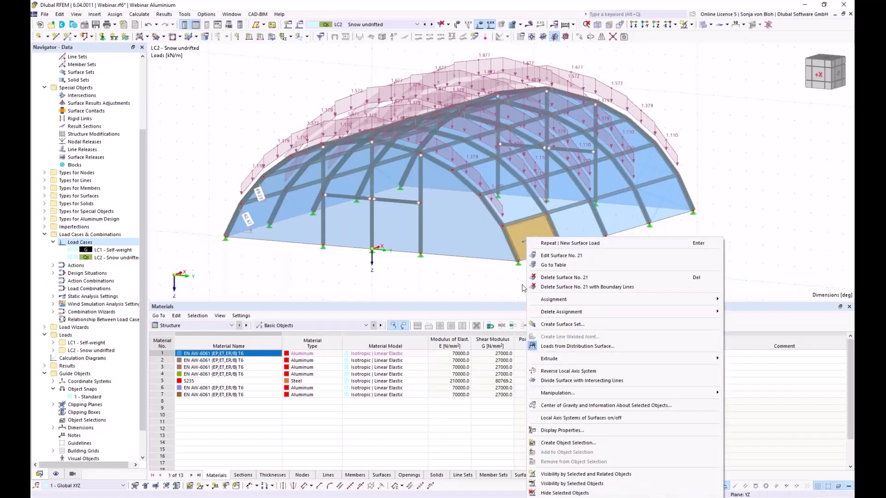
{"action": "left_click", "coordinate": [568, 346]}
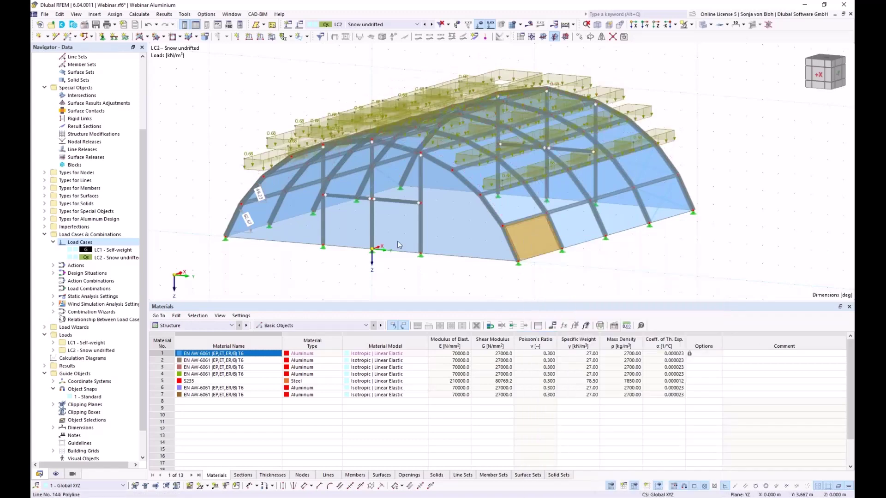
{"action": "mouse_move", "coordinate": [363, 267]}
{"action": "middle_mouse_down", "text": "ctrl"}
{"action": "mouse_move", "coordinate": [397, 266]}
{"action": "mouse_move", "coordinate": [380, 265]}
{"action": "middle_mouse_up", "text": "ctrl"}
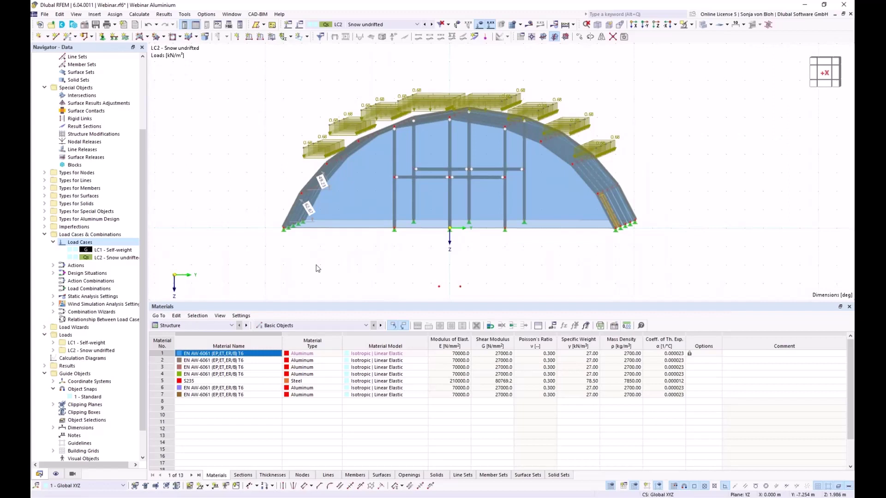
{"action": "right_click", "coordinate": [80, 242]}
{"action": "left_click", "coordinate": [98, 257]}
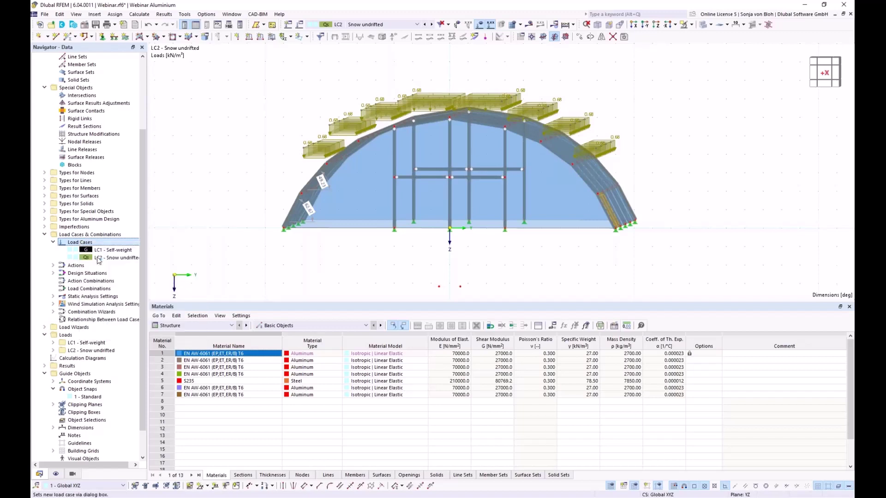
Create load case LC3 named 'Snow drifted' and return to the isometric view.
{"action": "type", "text": "Snow drifted"}
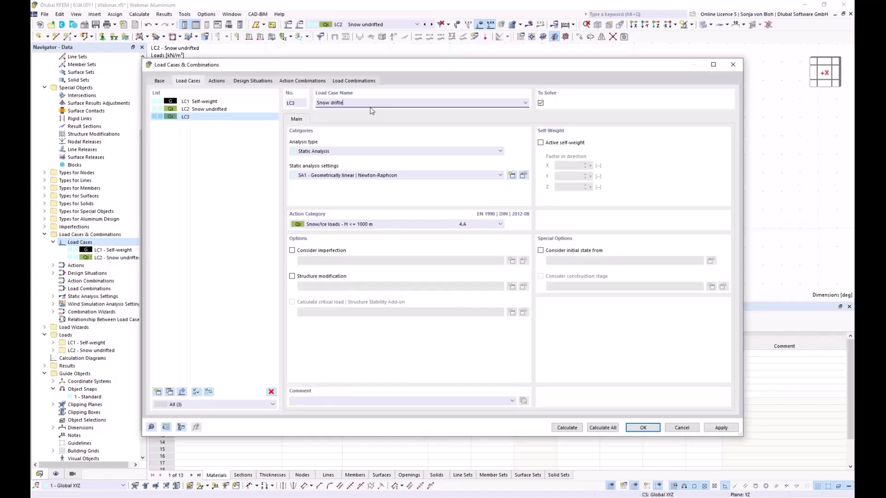
{"action": "left_click", "coordinate": [646, 430]}
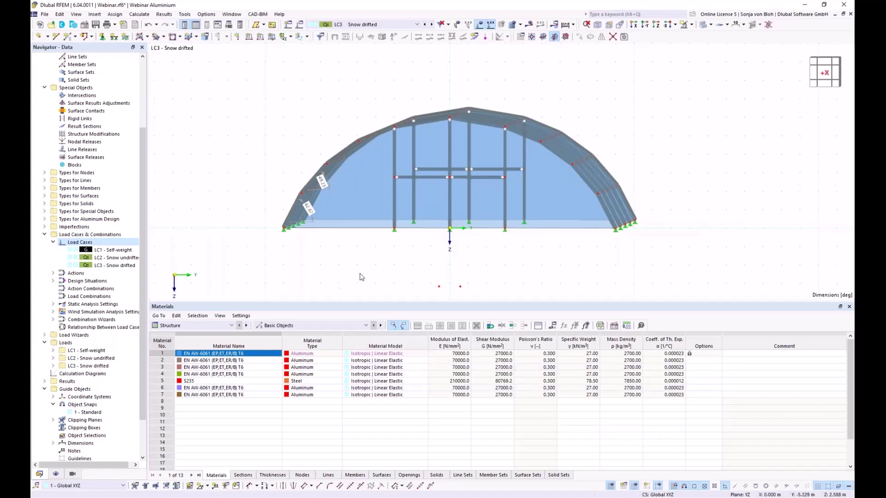
{"action": "key", "text": "F7"}
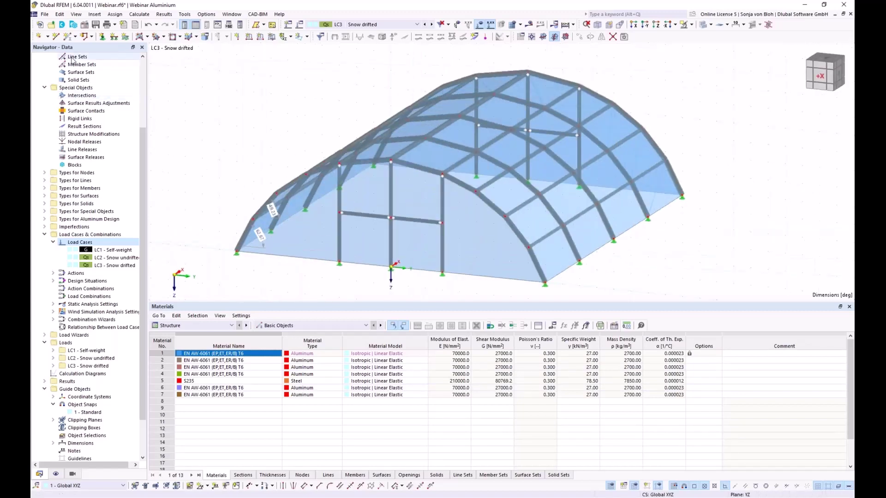
Draw a line from the arch's end node to node 51, then end the Line tool.
{"action": "left_click", "coordinate": [56, 36]}
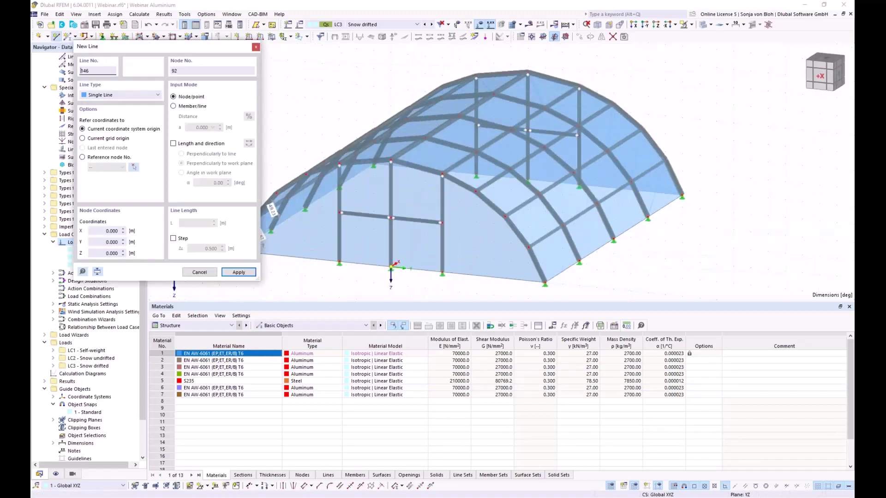
{"action": "left_click_drag", "start_coordinate": [161, 46], "coordinate": [103, 68]}
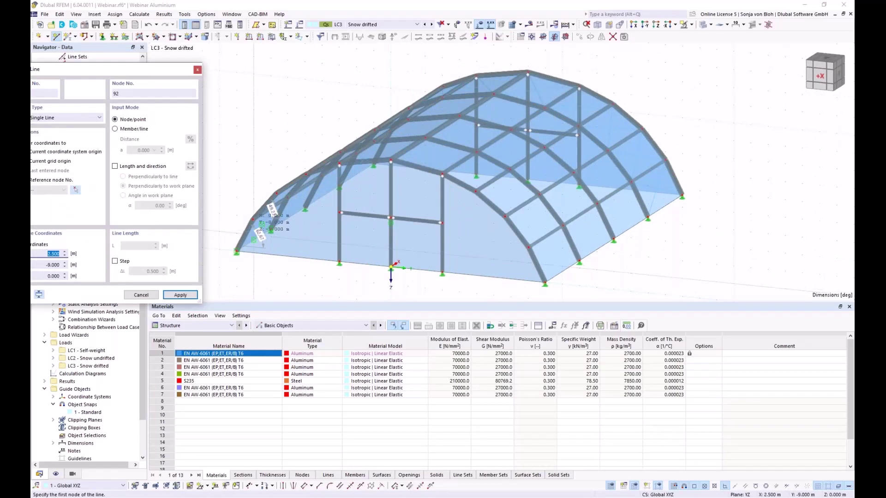
{"action": "left_click", "coordinate": [254, 241]}
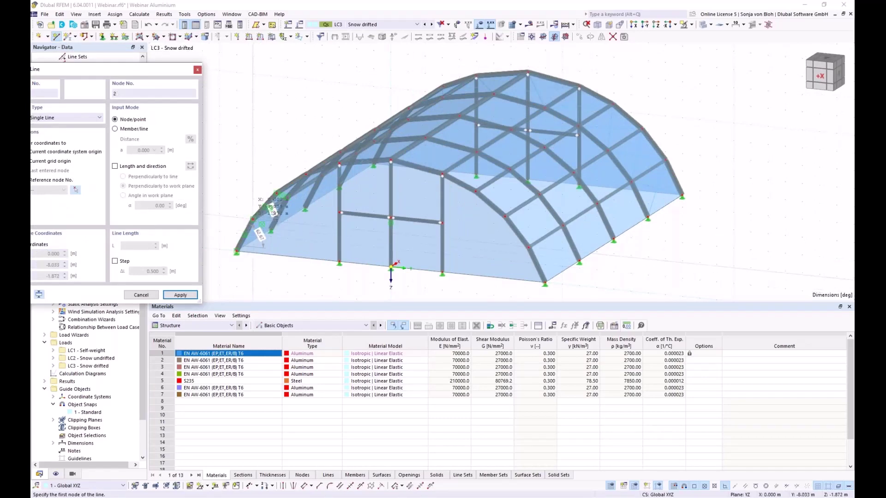
{"action": "left_click", "coordinate": [527, 250]}
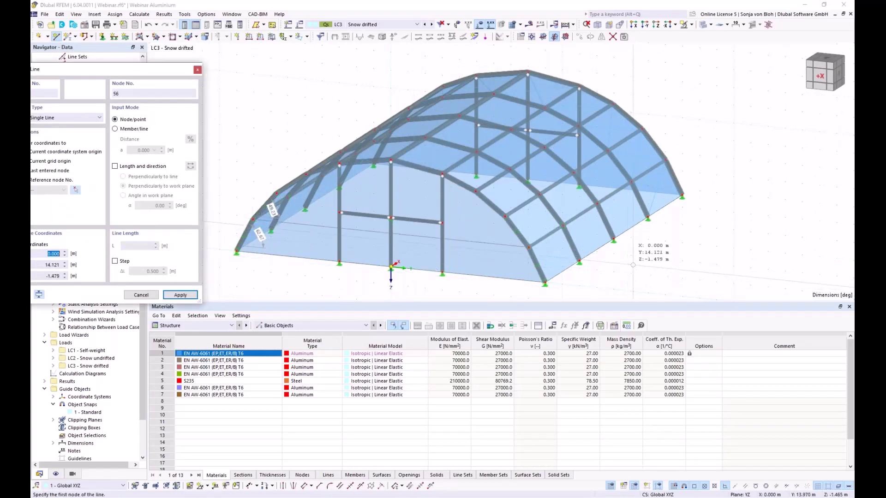
{"action": "middle_click_drag", "start_coordinate": [678, 259], "coordinate": [362, 283], "text": "ctrl"}
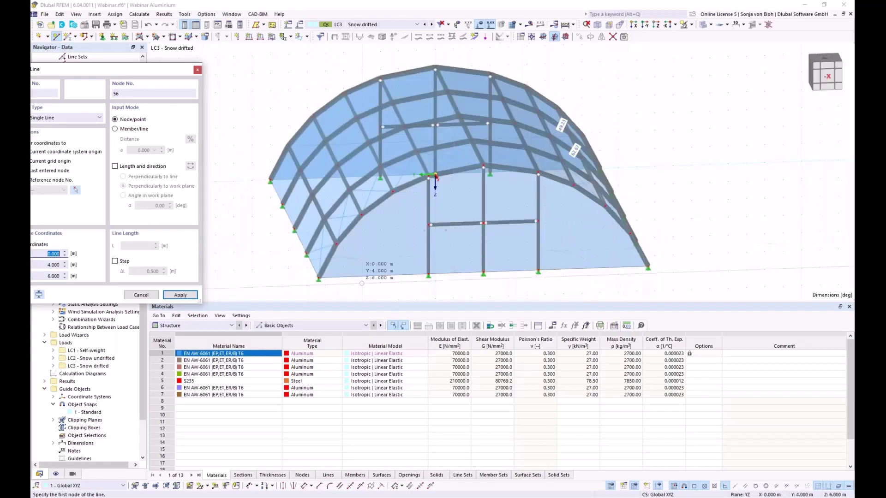
{"action": "left_click", "coordinate": [336, 243]}
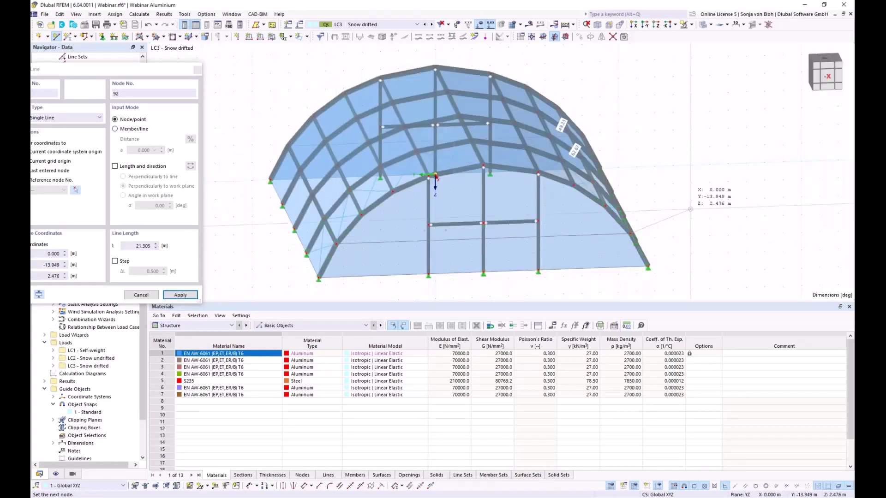
{"action": "key", "text": "Escape"}
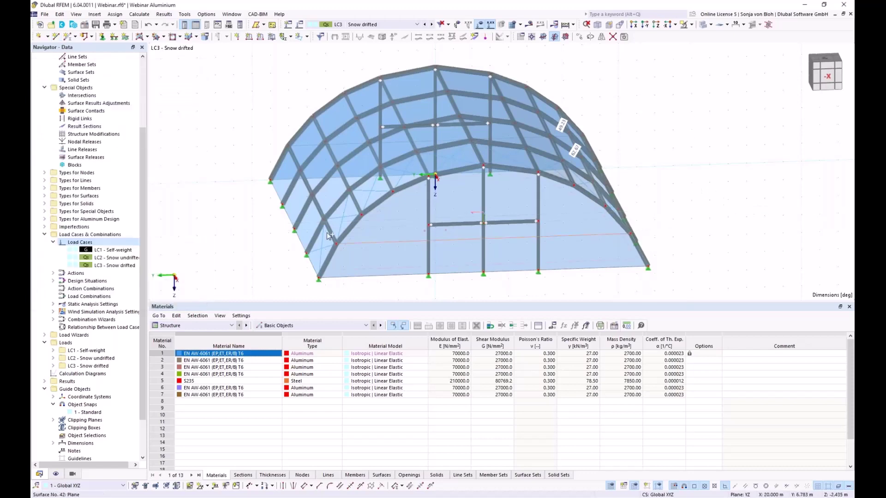
{"action": "middle_click_drag", "start_coordinate": [328, 237], "coordinate": [418, 238], "text": "ctrl"}
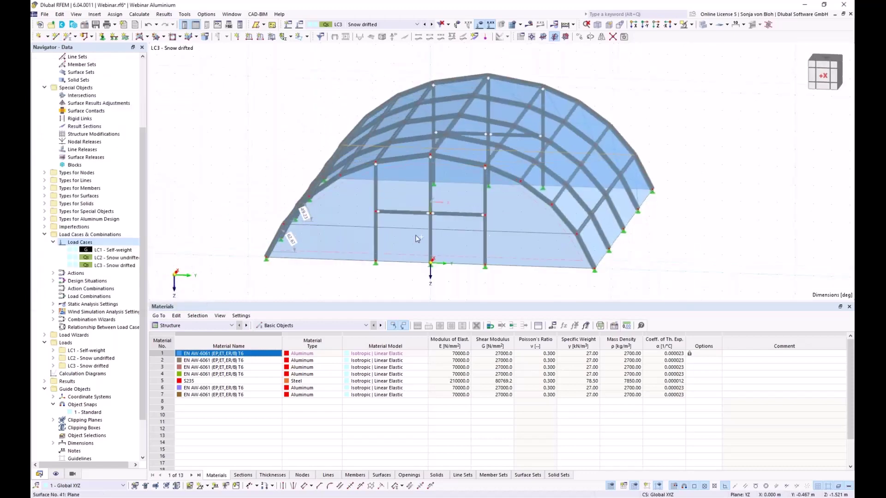
Divide lines 146 and 147 by n intermediate nodes, then centre the arch in front view.
{"action": "right_click", "coordinate": [351, 228]}
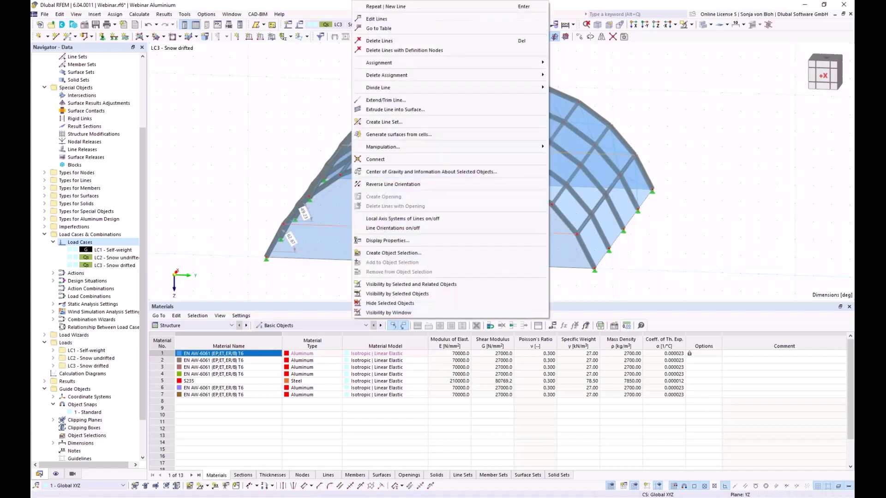
{"action": "mouse_move", "coordinate": [414, 87]}
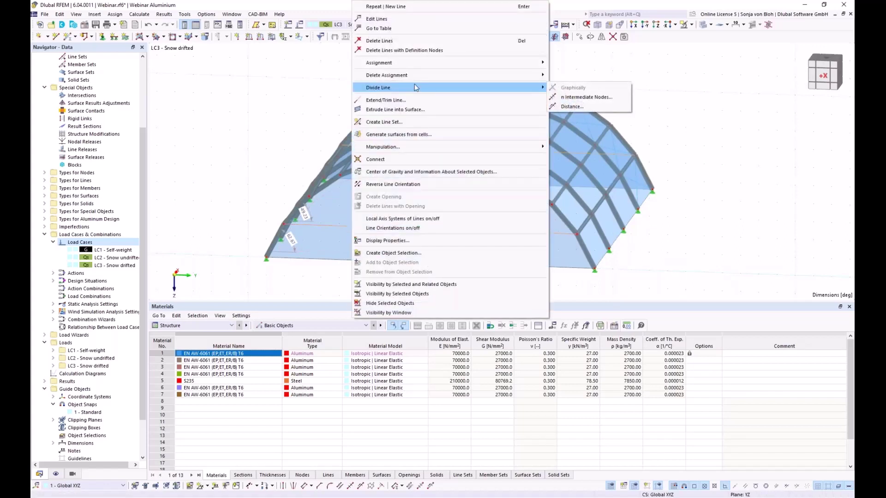
{"action": "left_click", "coordinate": [584, 97]}
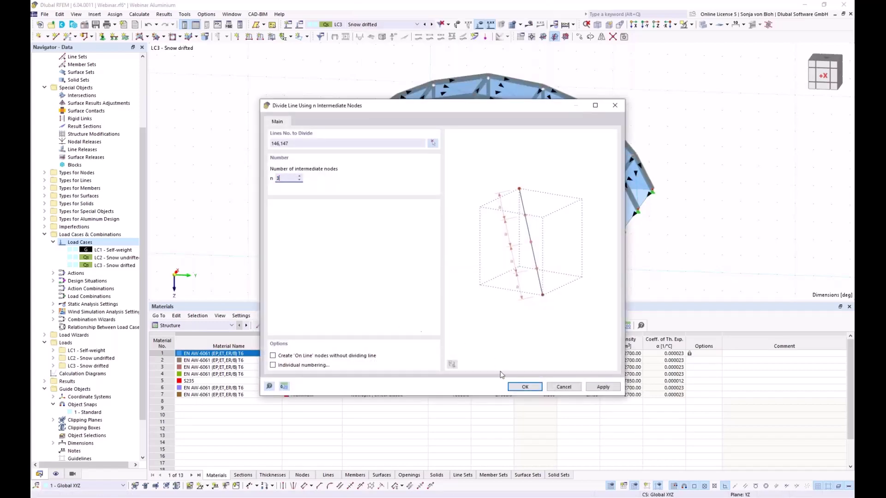
{"action": "left_click", "coordinate": [516, 388]}
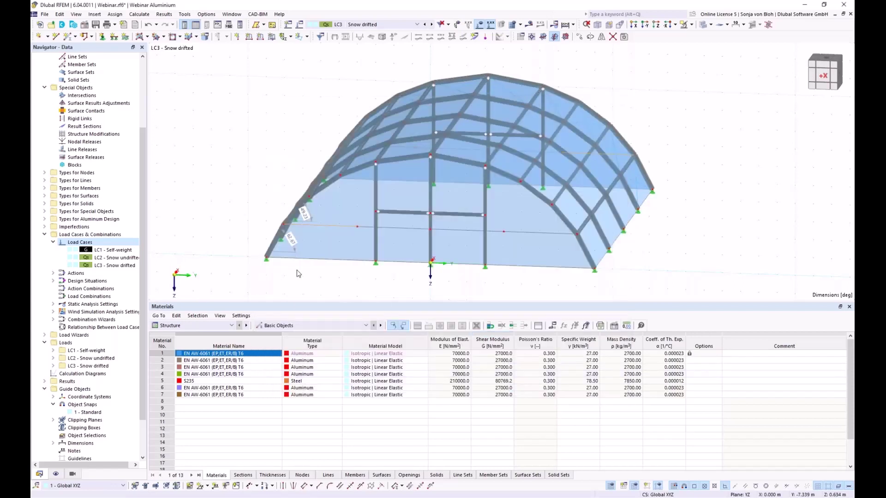
{"action": "left_click", "coordinate": [634, 24]}
{"action": "middle_click_drag", "start_coordinate": [453, 235], "coordinate": [348, 265]}
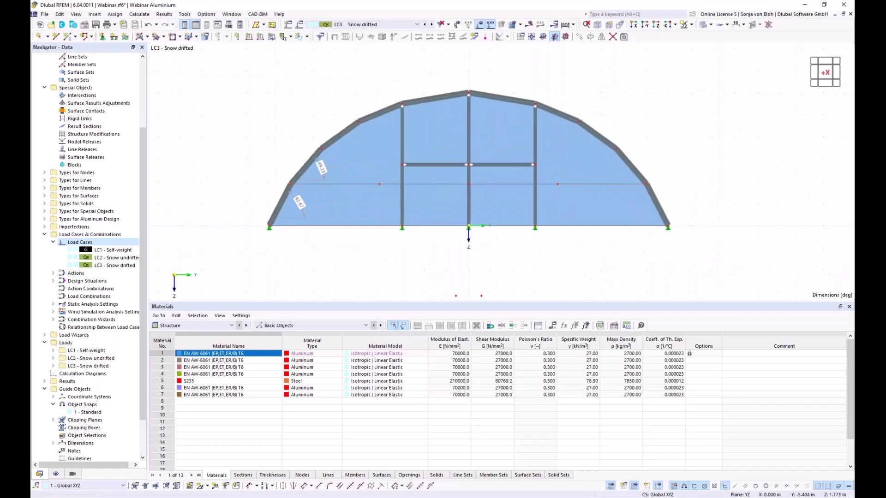
{"action": "left_click", "coordinate": [95, 14]}
{"action": "mouse_move", "coordinate": [120, 139]}
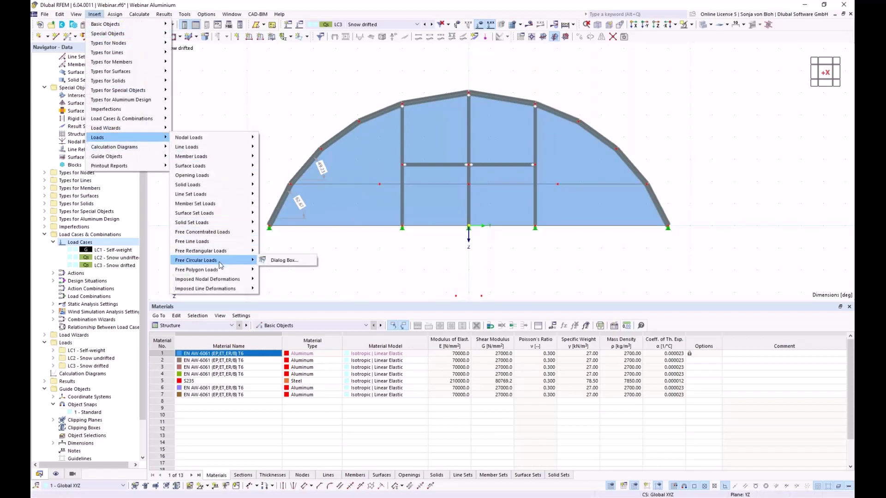
Start a free rectangular load, linear in Y, direction ZP, with p2 of 1.70 kN/m².
{"action": "mouse_move", "coordinate": [224, 252]}
{"action": "left_click", "coordinate": [283, 252]}
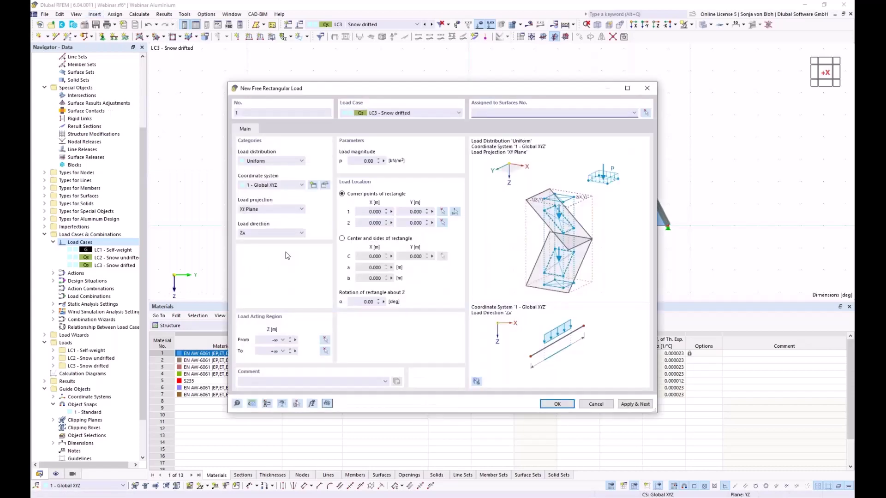
{"action": "left_click", "coordinate": [288, 161]}
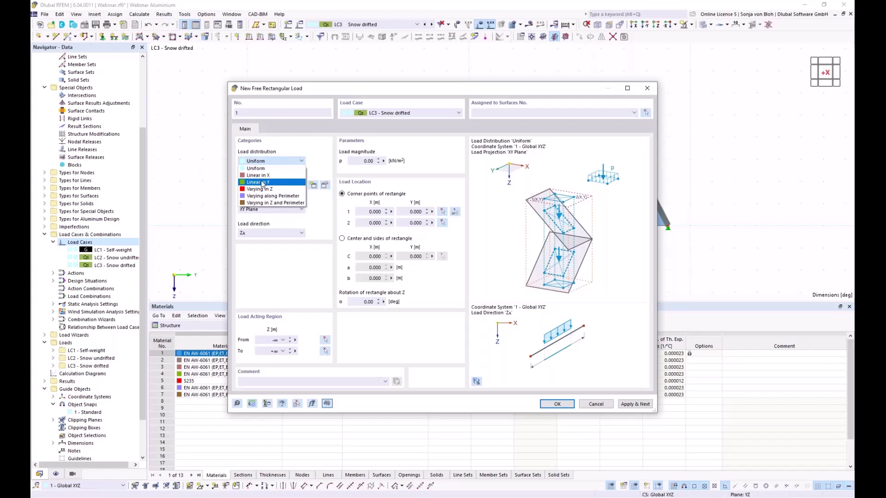
{"action": "left_click", "coordinate": [263, 182]}
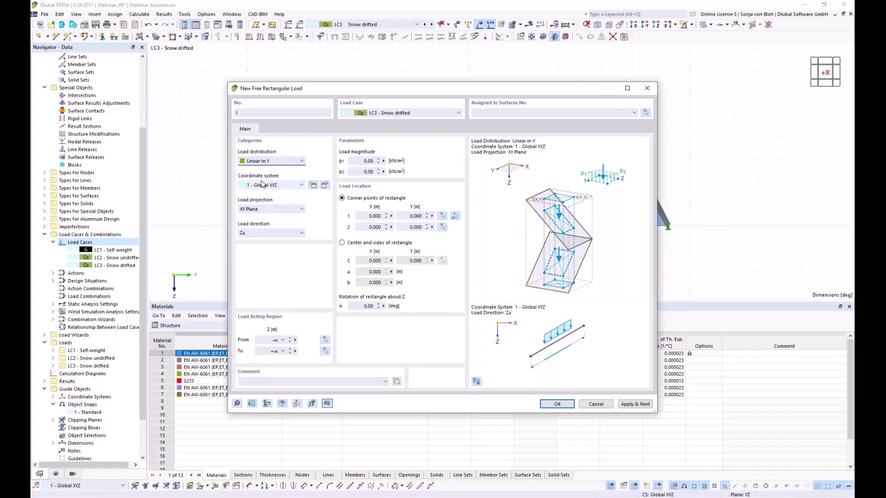
{"action": "left_click", "coordinate": [277, 232]}
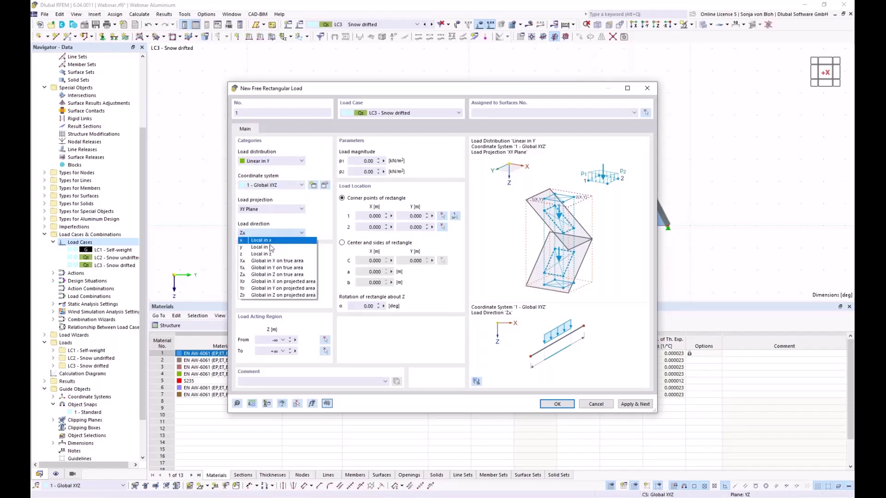
{"action": "left_click", "coordinate": [263, 295]}
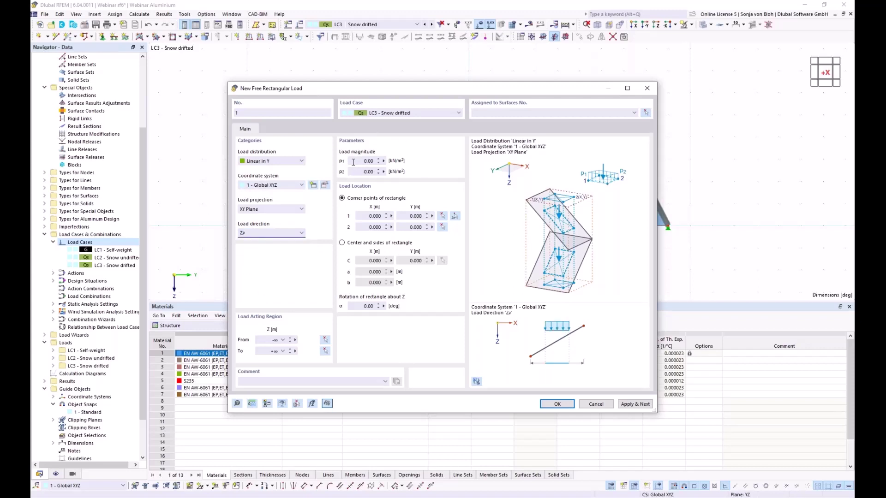
{"action": "left_click", "coordinate": [358, 172]}
{"action": "type", "text": "1,7"}
Pick the load rectangle's two corner points on the roof.
{"action": "left_click", "coordinate": [456, 217]}
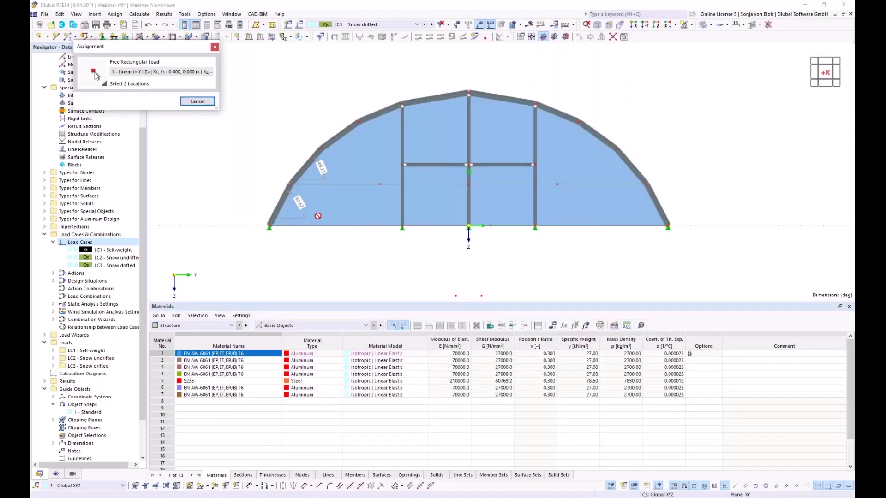
{"action": "middle_click_drag", "start_coordinate": [296, 206], "coordinate": [365, 295], "text": "ctrl"}
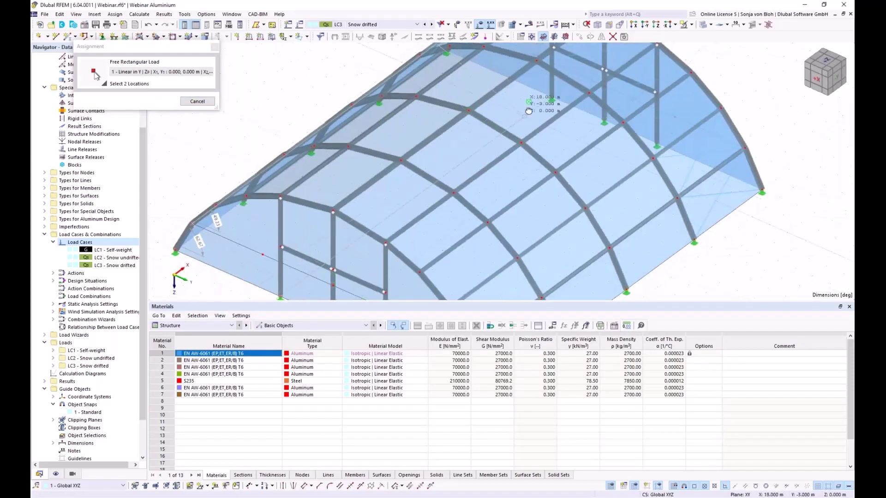
{"action": "middle_click_drag", "start_coordinate": [507, 133], "coordinate": [526, 77], "text": "ctrl"}
{"action": "left_click", "coordinate": [530, 61]}
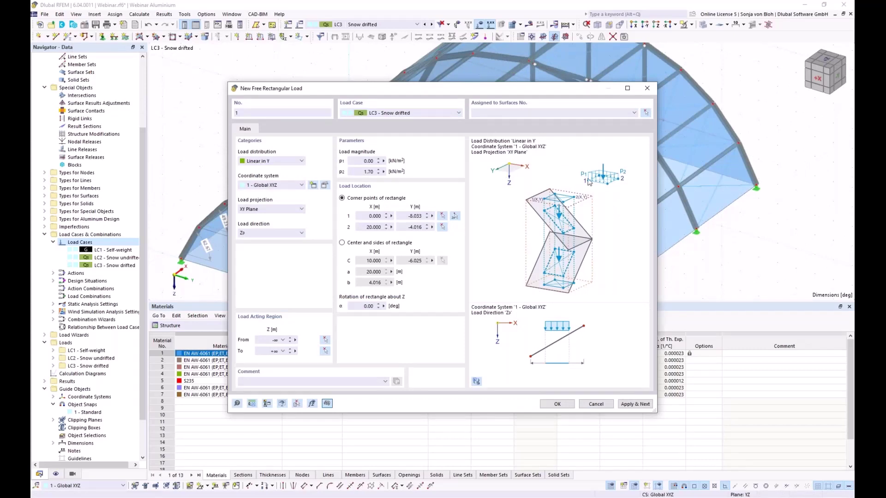
Assign surfaces 2-4, 7-9, 12-14, 17-19 to the load and apply it.
{"action": "left_click", "coordinate": [647, 113]}
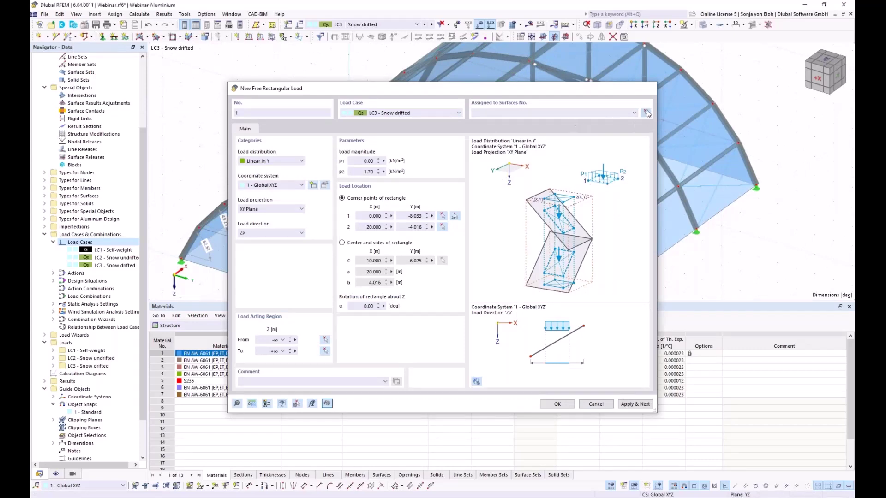
{"action": "left_click", "coordinate": [634, 24]}
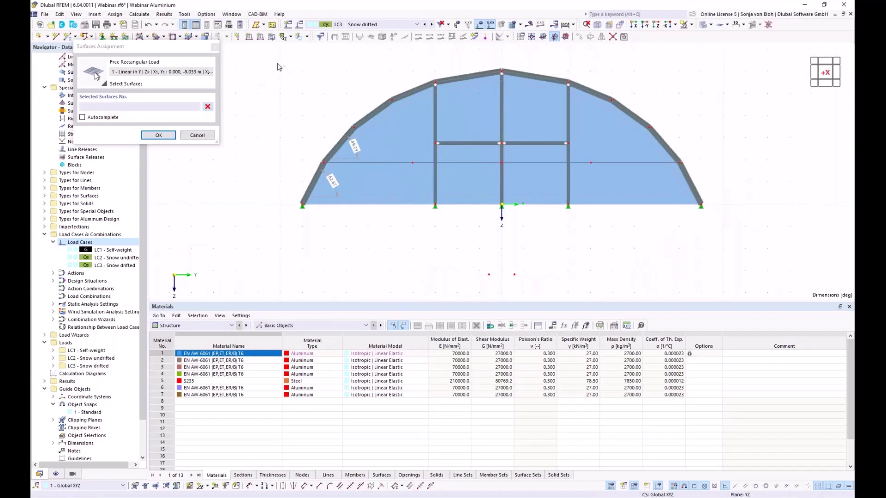
{"action": "left_click_drag", "start_coordinate": [271, 62], "coordinate": [425, 173]}
{"action": "left_click", "coordinate": [208, 107]}
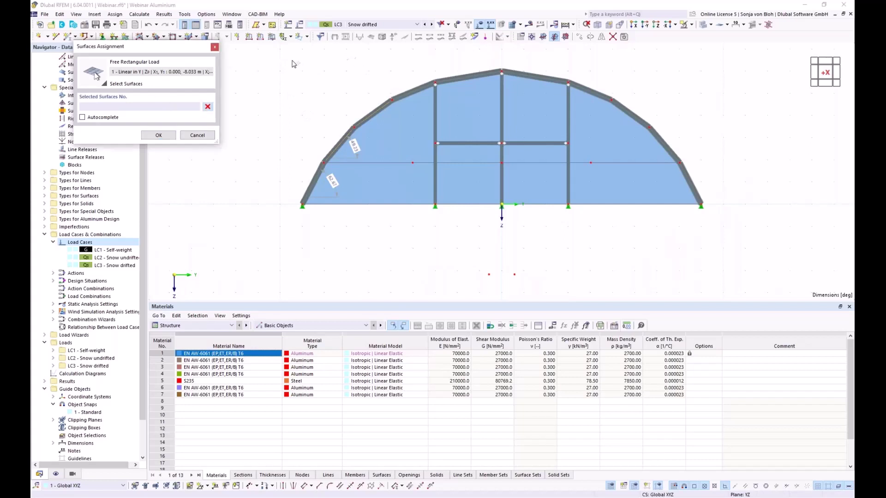
{"action": "left_click_drag", "start_coordinate": [284, 58], "coordinate": [452, 170]}
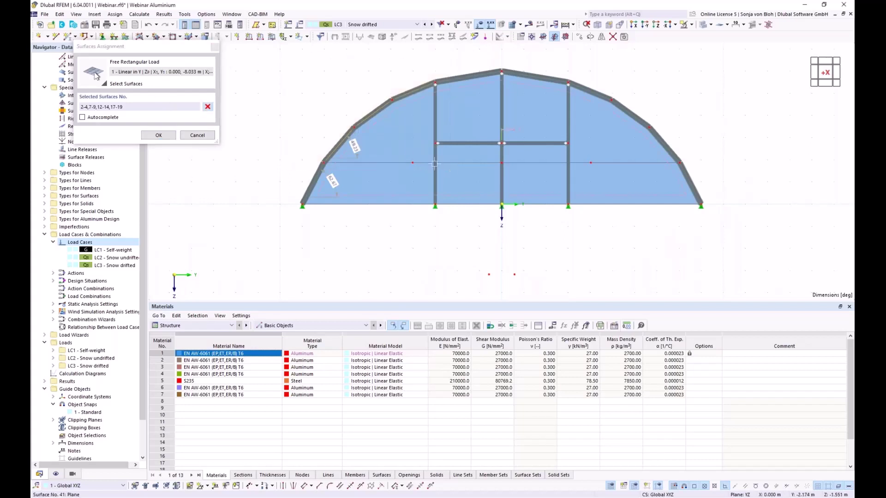
{"action": "left_click", "coordinate": [159, 135]}
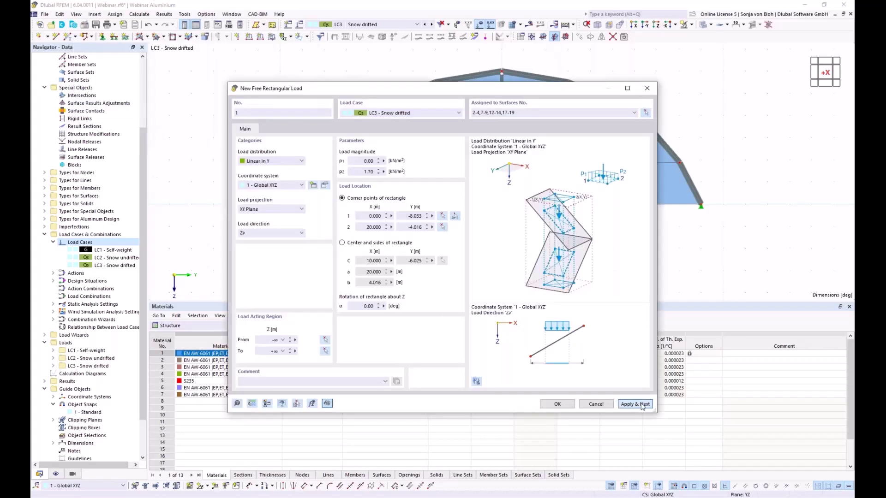
{"action": "left_click", "coordinate": [642, 404]}
{"action": "left_click_drag", "start_coordinate": [442, 88], "coordinate": [436, 255]}
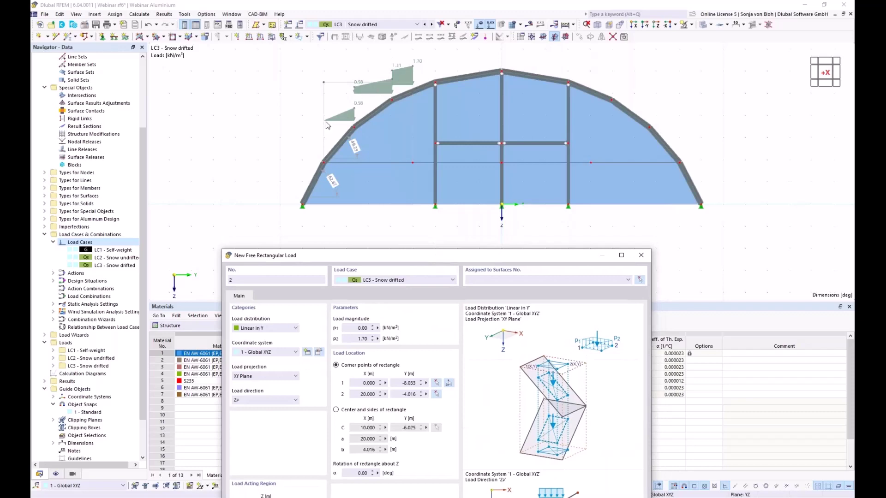
Set load 2 magnitudes to p1 1.70 and p2 0 kN/m².
{"action": "left_click_drag", "start_coordinate": [344, 256], "coordinate": [368, 189]}
{"action": "left_click", "coordinate": [376, 261]}
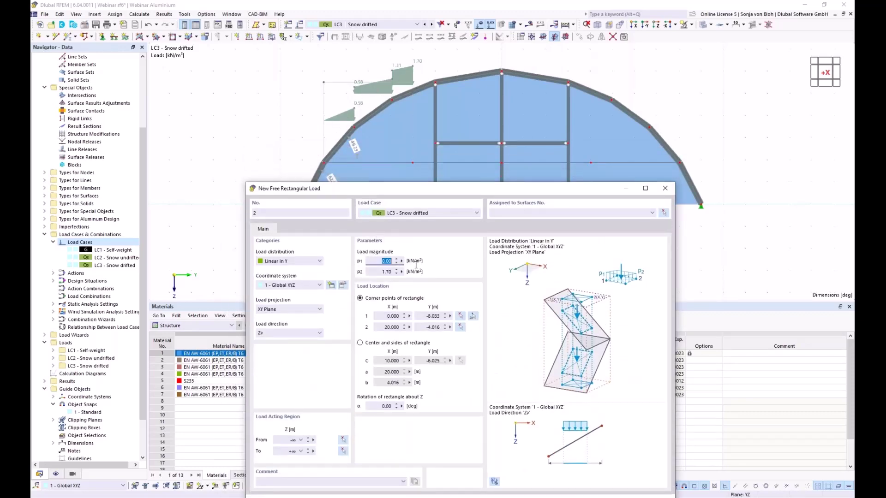
{"action": "type", "text": "1,7"}
{"action": "key", "text": "Tab"}
{"action": "type", "text": "0"}
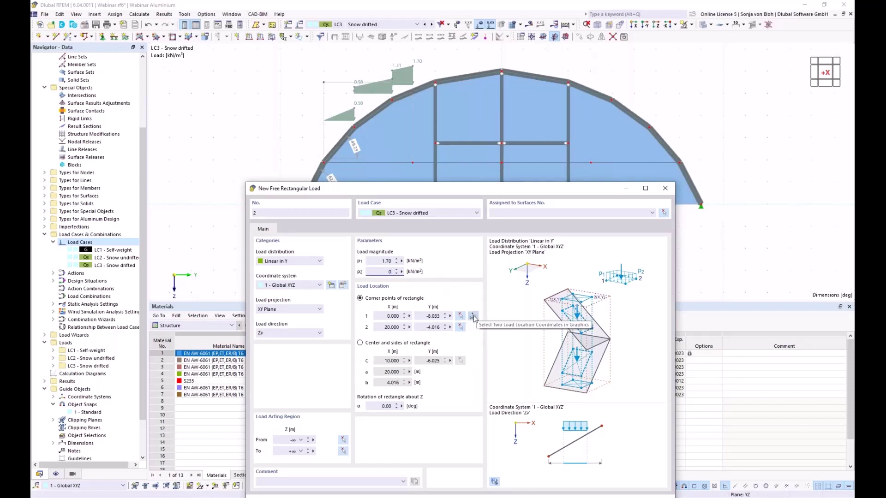
Pick its corner points, assign surfaces 4,5,9,10,14,15,19,20, and apply.
{"action": "left_click", "coordinate": [473, 318]}
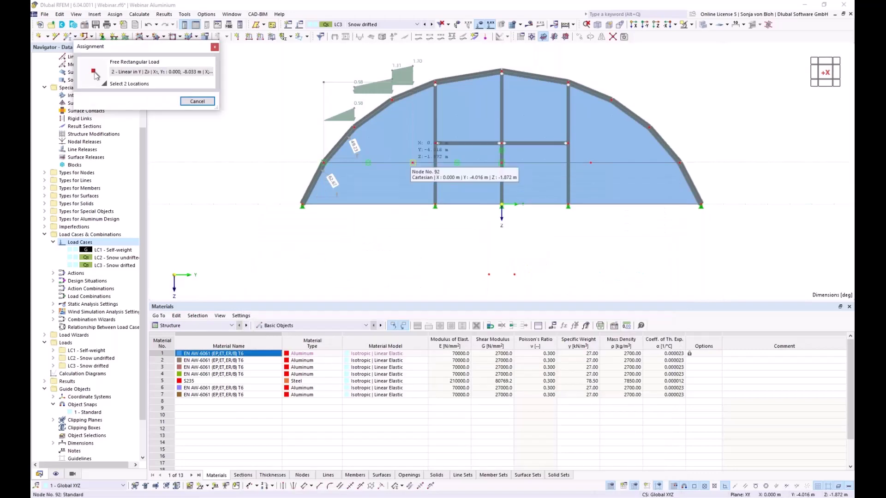
{"action": "key", "text": "F7"}
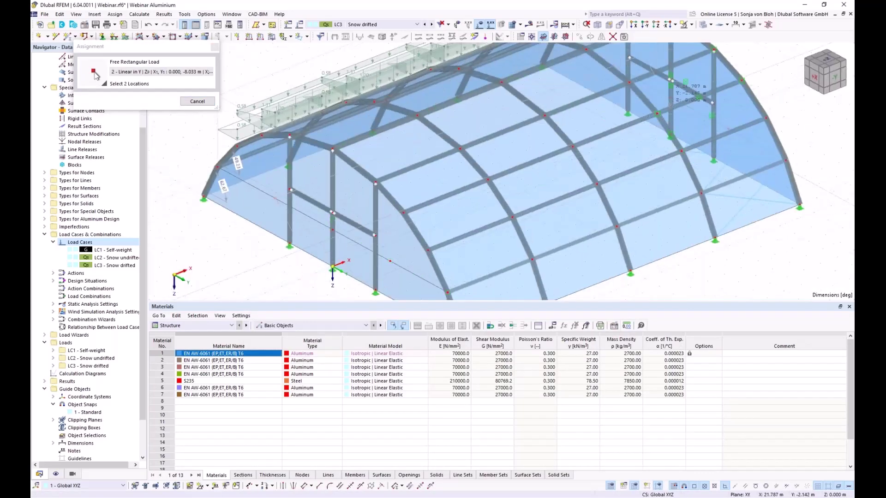
{"action": "left_click", "coordinate": [685, 82]}
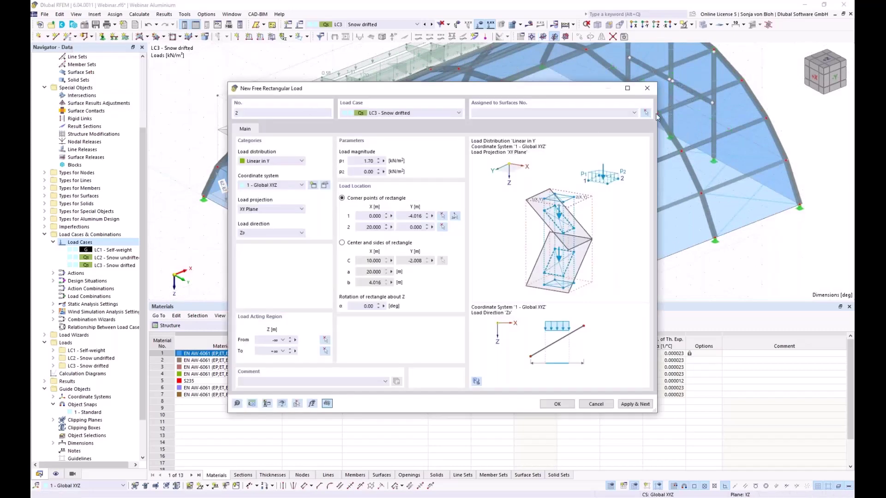
{"action": "left_click", "coordinate": [646, 113]}
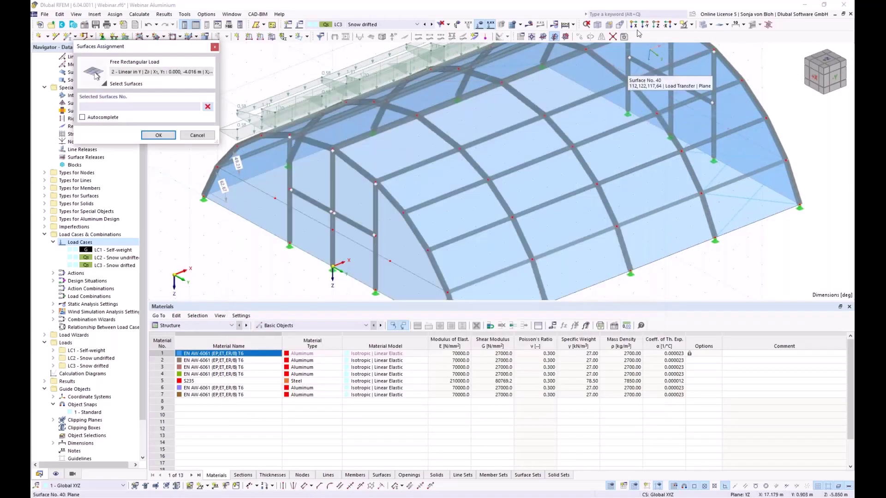
{"action": "left_click", "coordinate": [633, 24]}
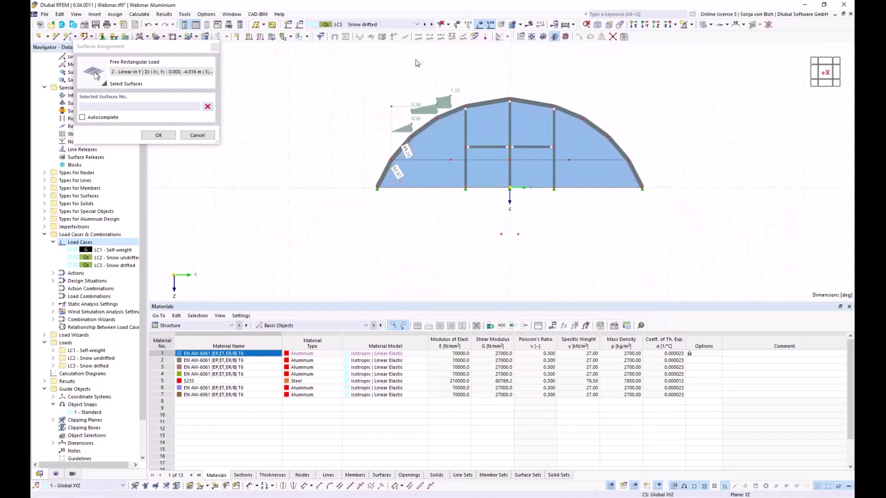
{"action": "left_click_drag", "start_coordinate": [415, 60], "coordinate": [524, 125]}
{"action": "left_click", "coordinate": [159, 136]}
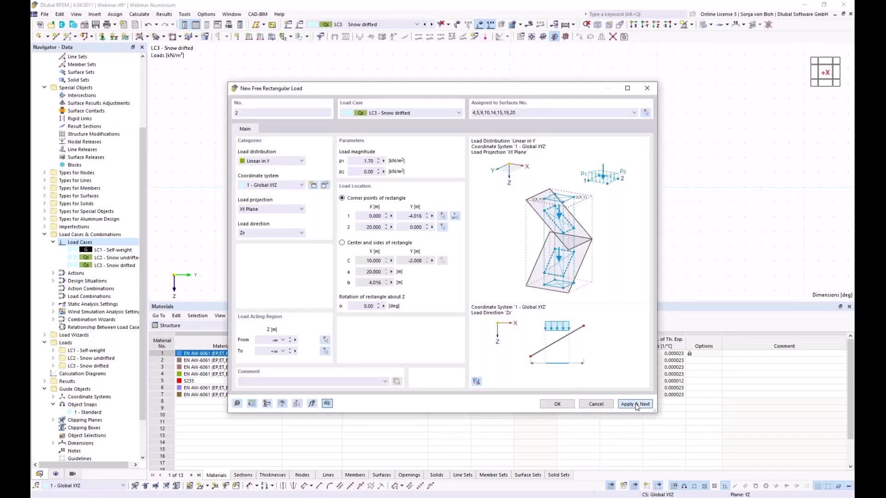
{"action": "left_click", "coordinate": [635, 404]}
Set load 3 magnitudes to rise from 0 to 0.85 kN/m².
{"action": "left_click_drag", "start_coordinate": [430, 88], "coordinate": [216, 46]}
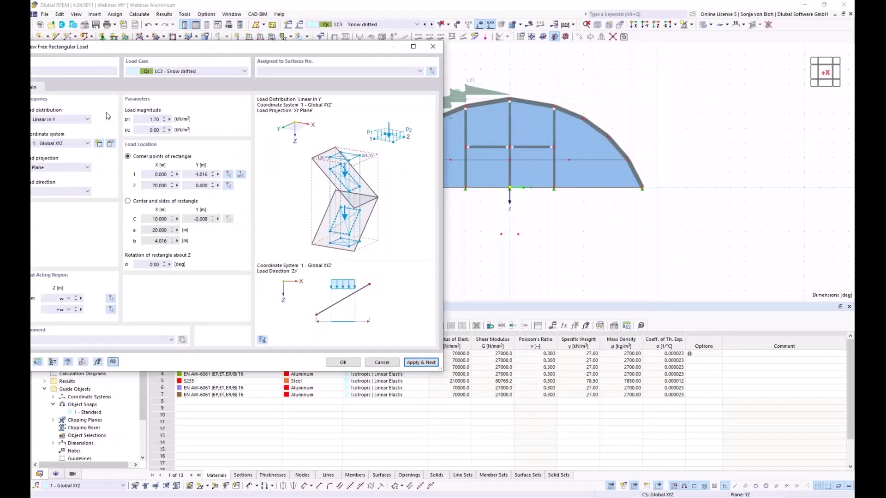
{"action": "left_click_drag", "start_coordinate": [139, 121], "coordinate": [170, 121]}
{"action": "type", "text": "0"}
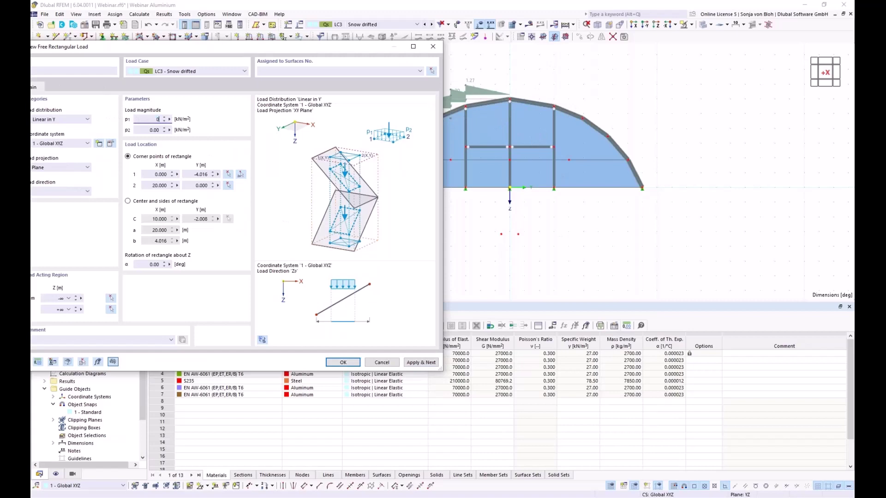
{"action": "left_click_drag", "start_coordinate": [170, 130], "coordinate": [150, 130]}
{"action": "type", "text": "0,85"}
Pick its corner points, assign surfaces 24,25,29,30,34,35,39,40, and apply.
{"action": "left_click", "coordinate": [240, 175]}
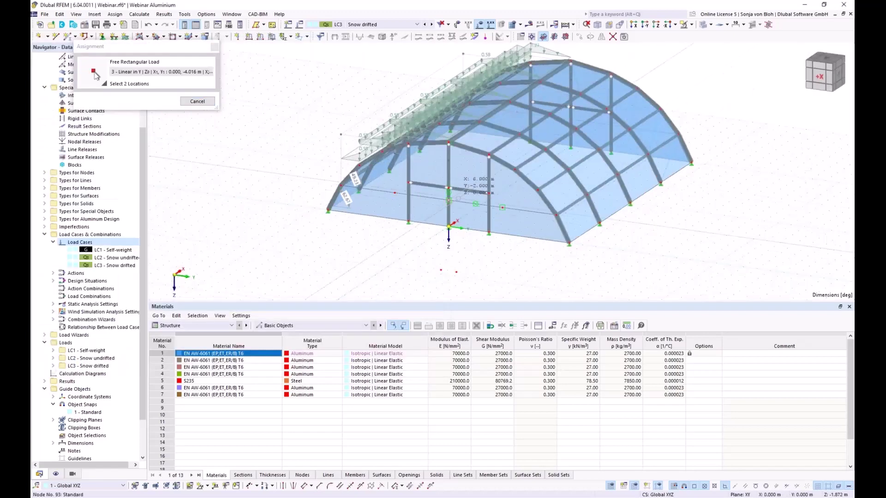
{"action": "left_click", "coordinate": [449, 227]}
{"action": "left_click", "coordinate": [691, 164]}
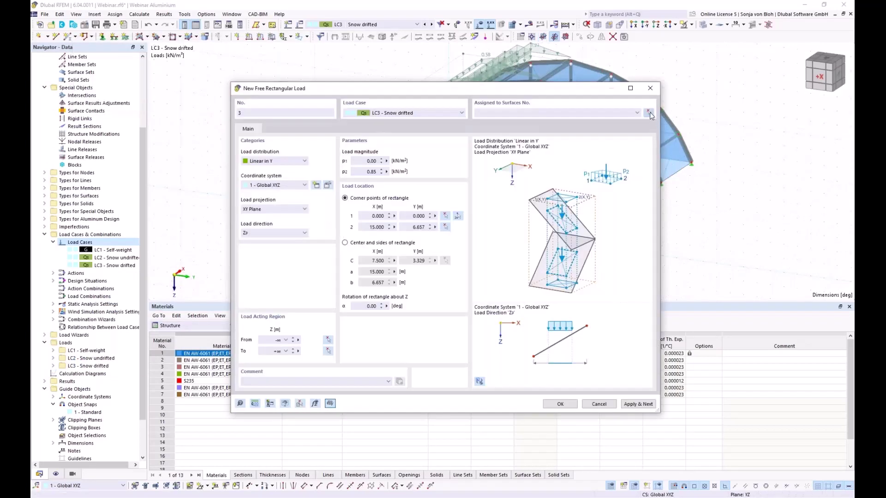
{"action": "left_click", "coordinate": [649, 113]}
{"action": "left_click", "coordinate": [635, 25]}
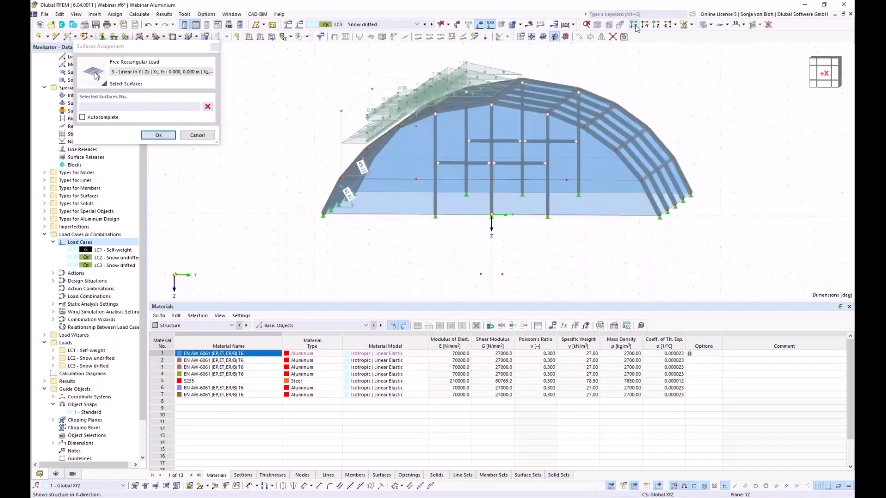
{"action": "left_click_drag", "start_coordinate": [497, 57], "coordinate": [602, 141]}
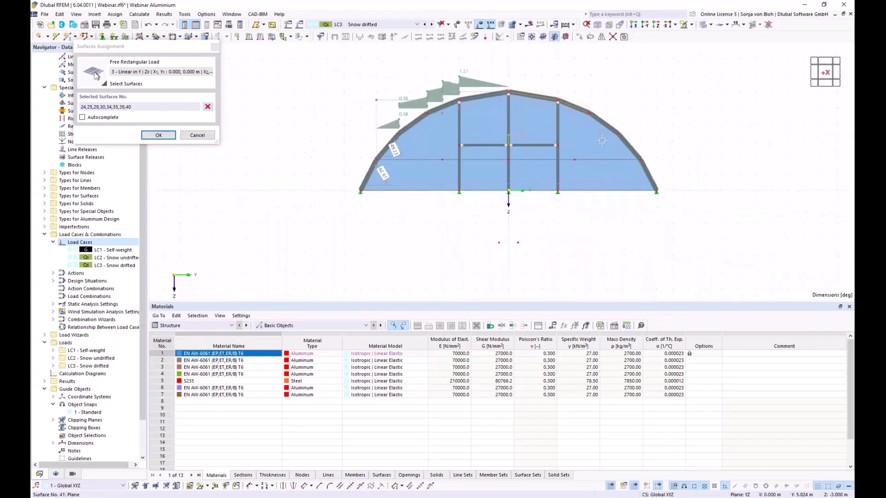
{"action": "left_click", "coordinate": [165, 136]}
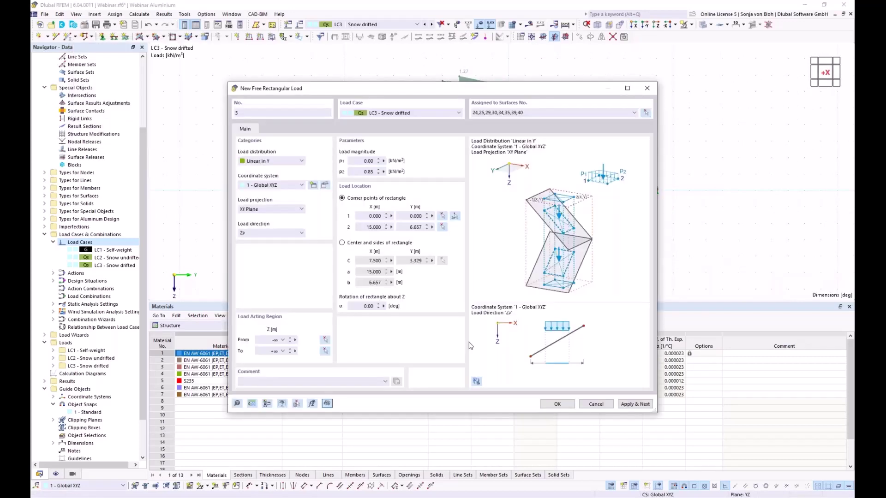
{"action": "left_click", "coordinate": [636, 404]}
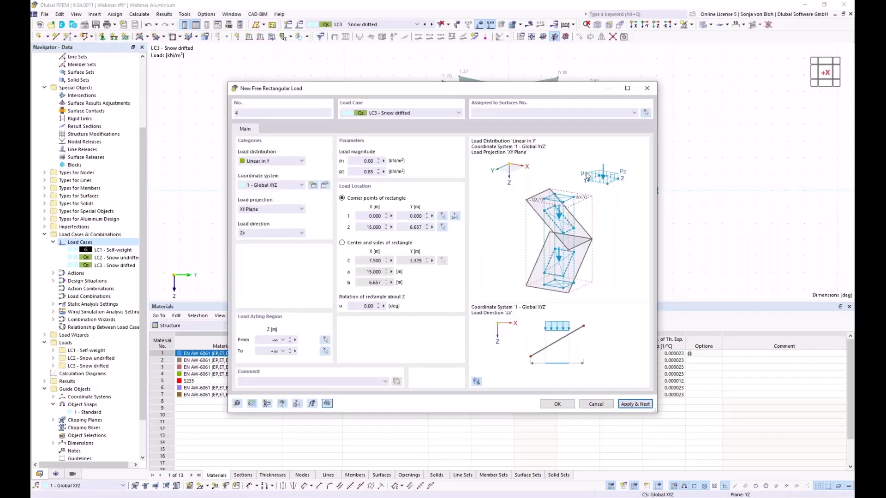
Set load 4 to p1 0.85 and p2 0 kN/m² and pick its corner points.
{"action": "left_click", "coordinate": [359, 161]}
{"action": "type", "text": "0,85"}
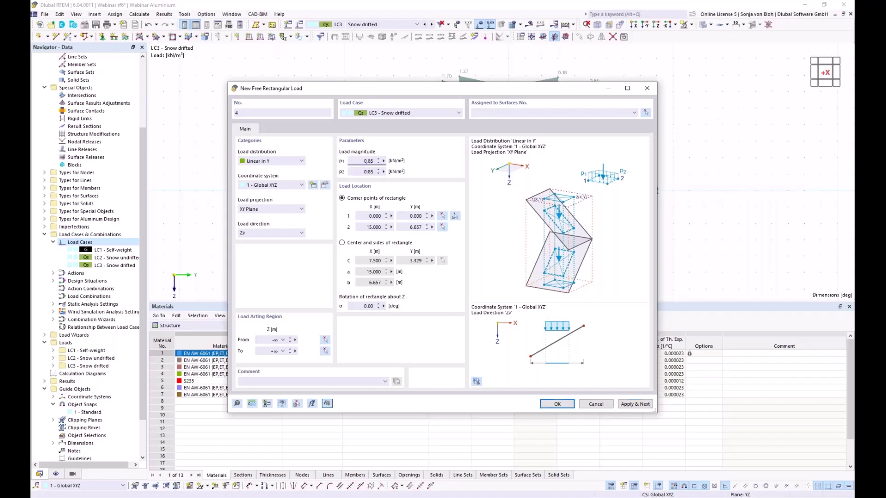
{"action": "left_click", "coordinate": [357, 169]}
{"action": "key", "text": "shift+End"}
{"action": "left_click", "coordinate": [455, 217]}
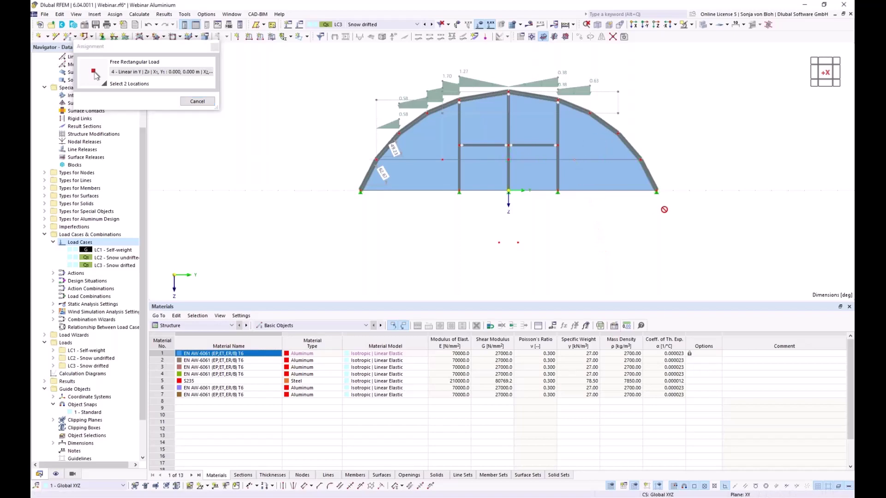
{"action": "middle_click_drag", "start_coordinate": [660, 216], "coordinate": [719, 147], "text": "ctrl"}
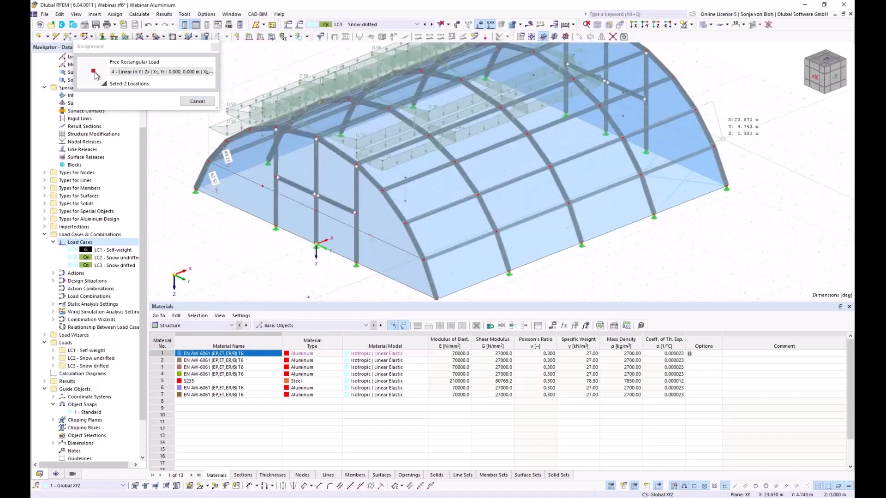
{"action": "key", "text": "Escape"}
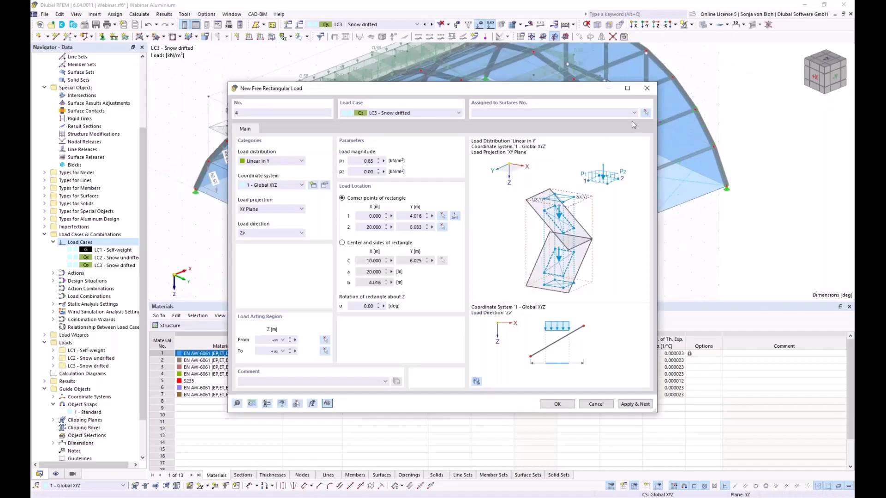
Assign surfaces 22-24, 27-29, 32-34, 37-39 in the X view and create the load.
{"action": "left_click", "coordinate": [646, 114]}
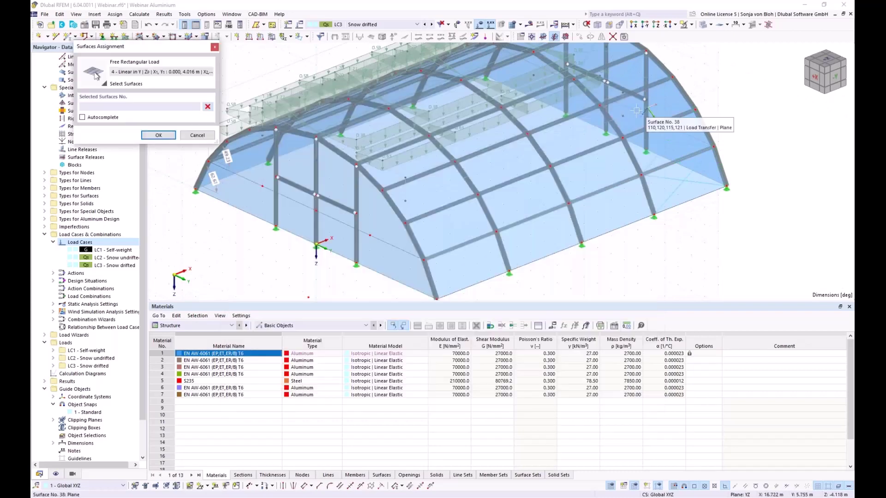
{"action": "key", "text": "ctrl+shift+x"}
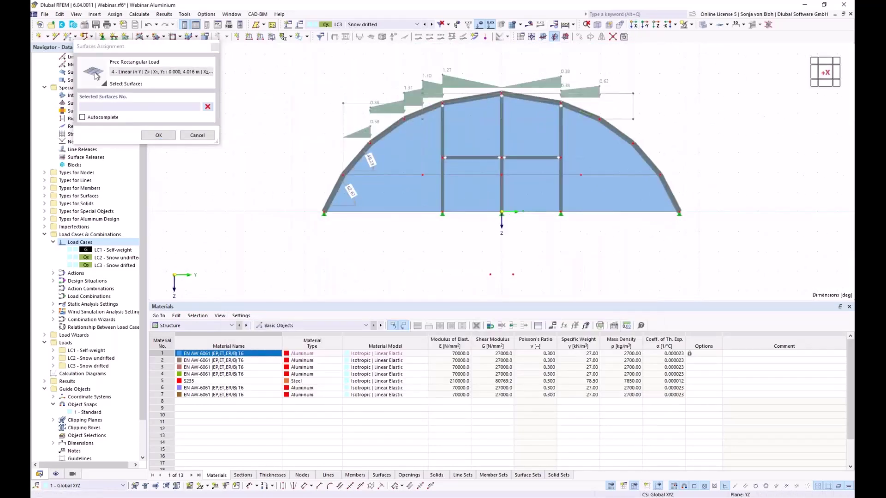
{"action": "left_click_drag", "start_coordinate": [589, 77], "coordinate": [685, 184]}
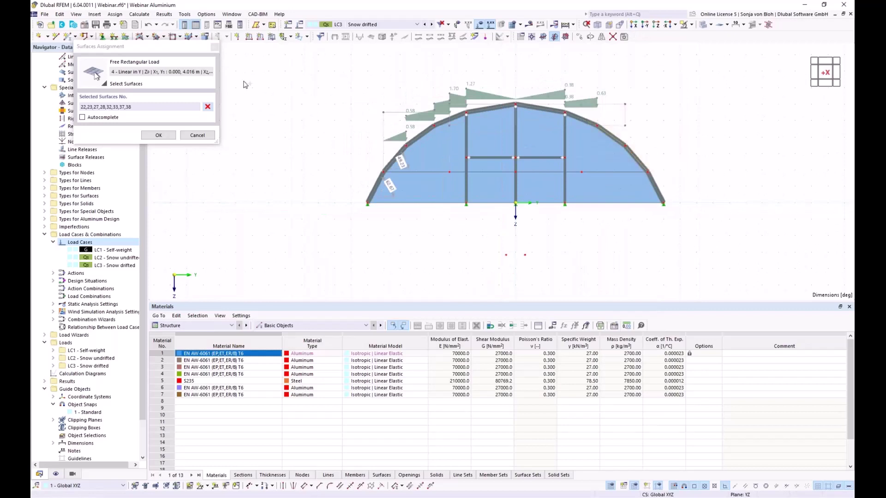
{"action": "left_click", "coordinate": [208, 106]}
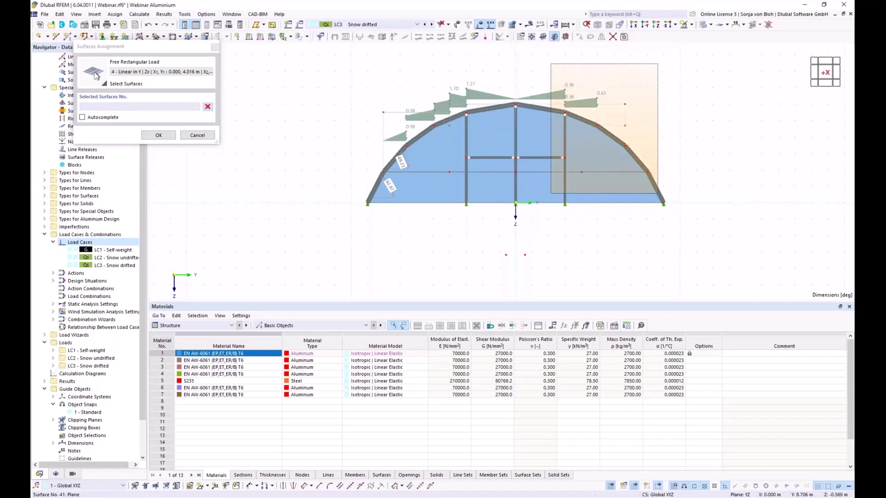
{"action": "type", "text": "22-24,27-29,32-34,37-39"}
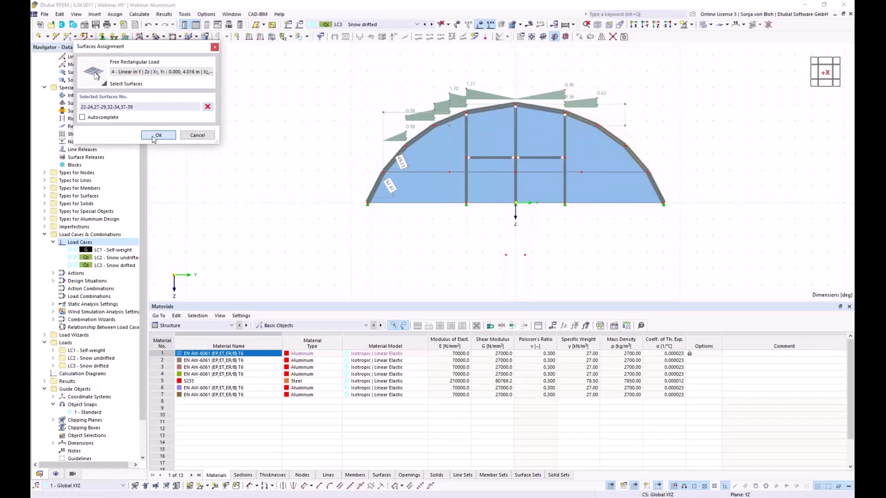
{"action": "left_click", "coordinate": [158, 135]}
{"action": "left_click", "coordinate": [558, 404]}
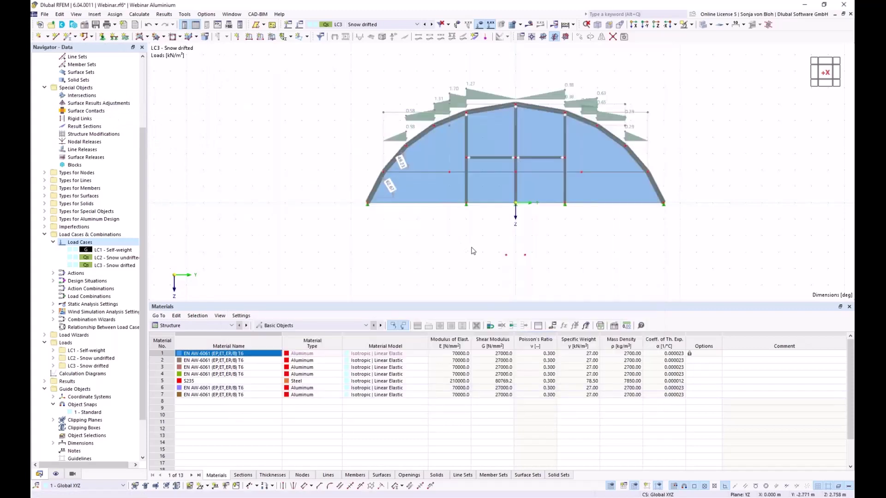
{"action": "middle_click_drag", "start_coordinate": [490, 266], "coordinate": [330, 249], "text": "ctrl"}
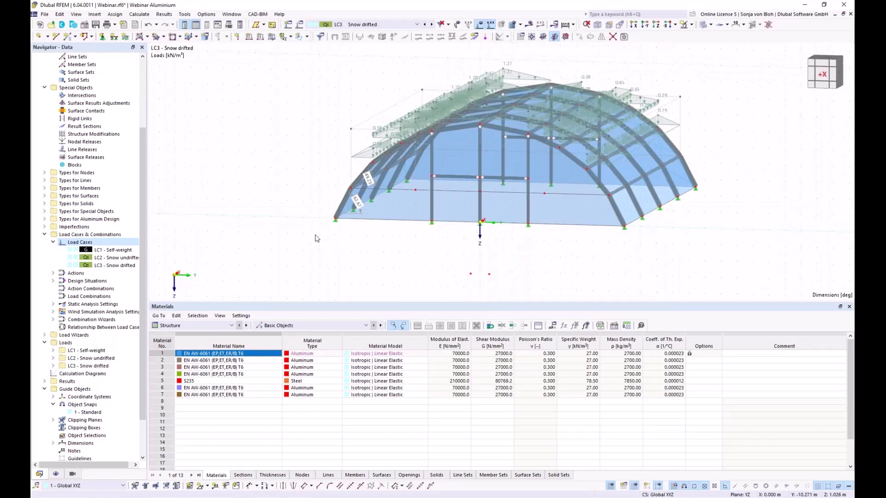
Expand Load Wizards in the Navigator to list Snow Loads, Wind Loads, Wind Profiles and Wind Simulations.
{"action": "right_click", "coordinate": [316, 236]}
{"action": "key", "text": "Escape"}
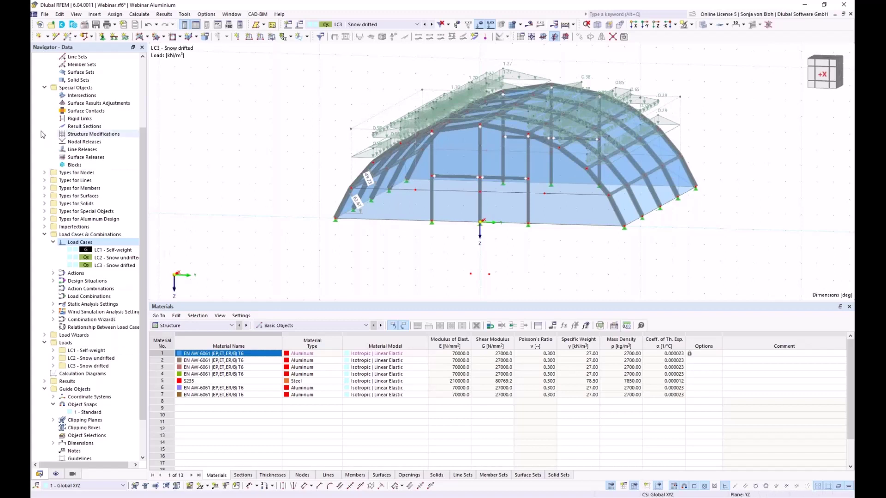
{"action": "left_click", "coordinate": [45, 336]}
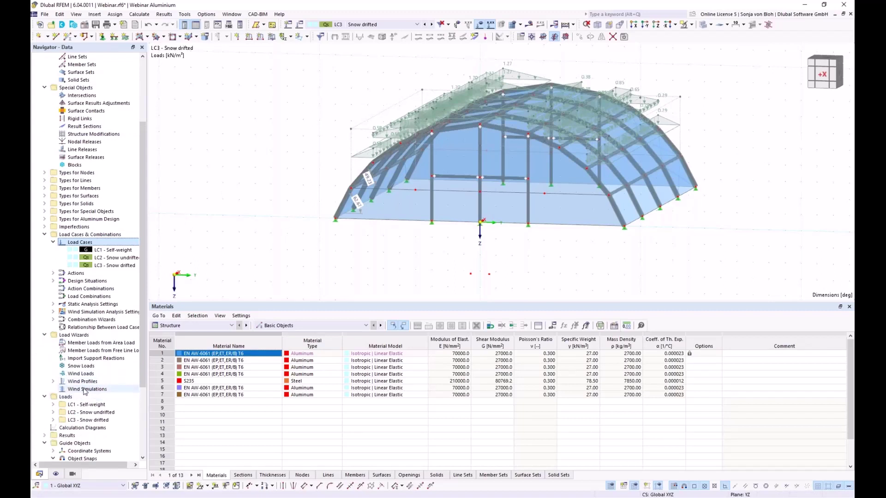
Create a new wind simulation with user-defined wind directions 0.00 and 90°.
{"action": "right_click", "coordinate": [85, 391]}
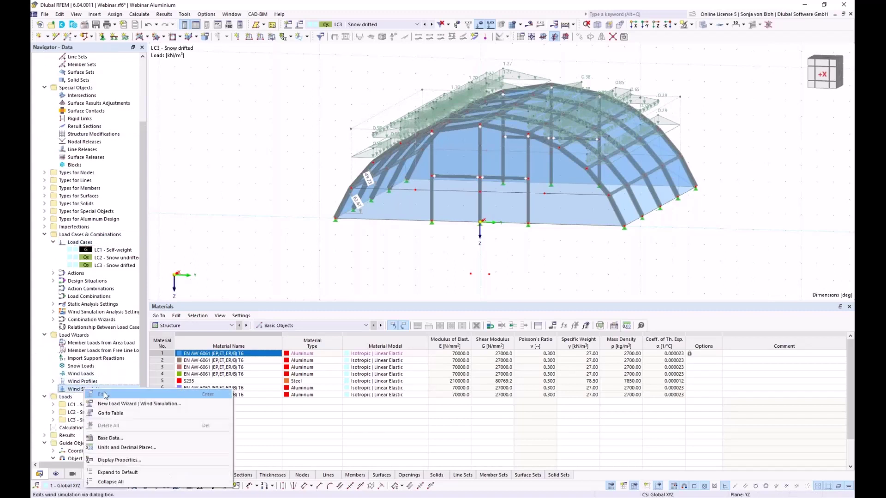
{"action": "left_click", "coordinate": [103, 404]}
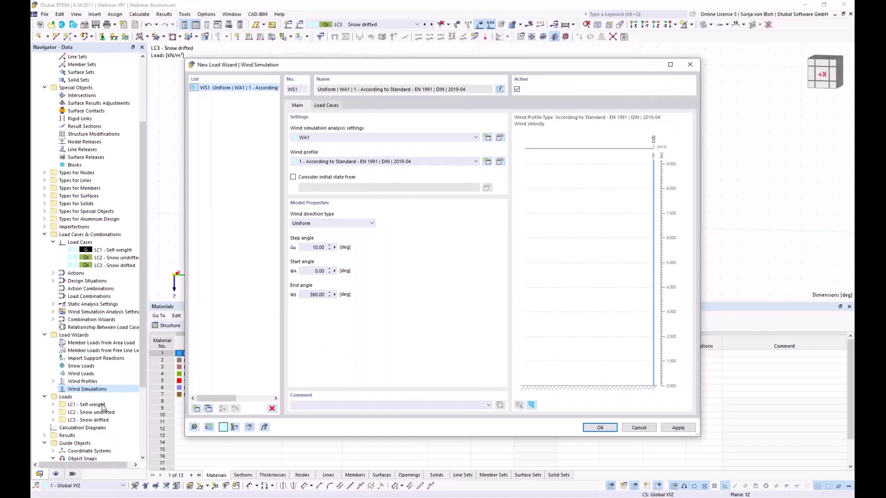
{"action": "left_click", "coordinate": [370, 224]}
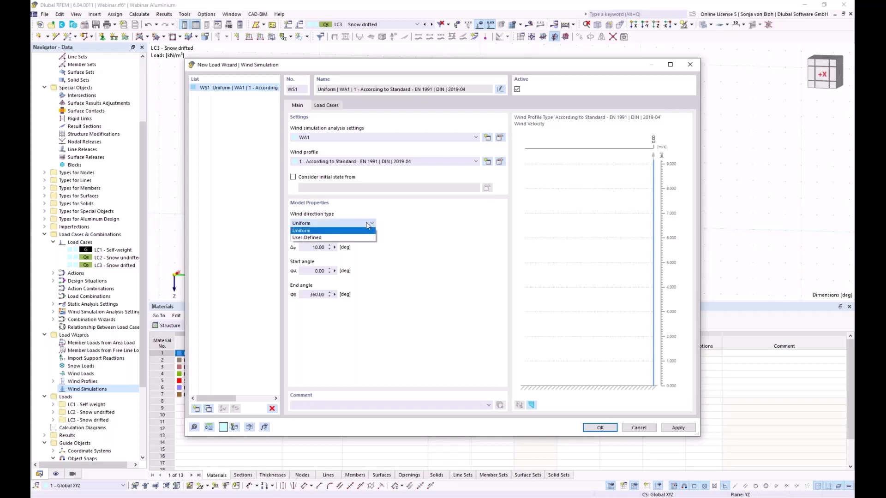
{"action": "left_click", "coordinate": [325, 237]}
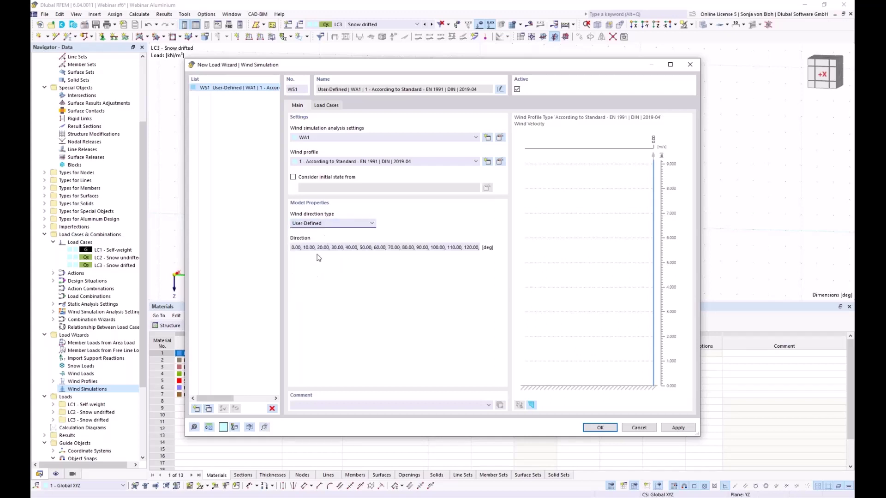
{"action": "left_click", "coordinate": [310, 247]}
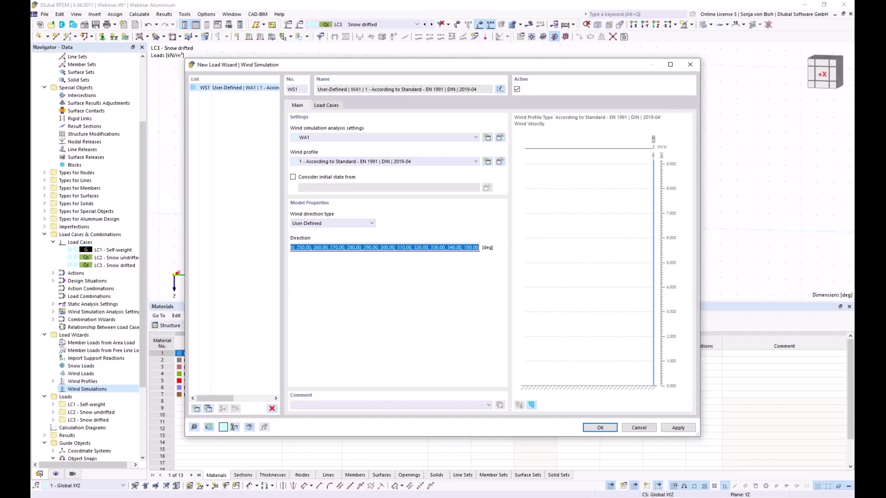
{"action": "type", "text": "0.00,90"}
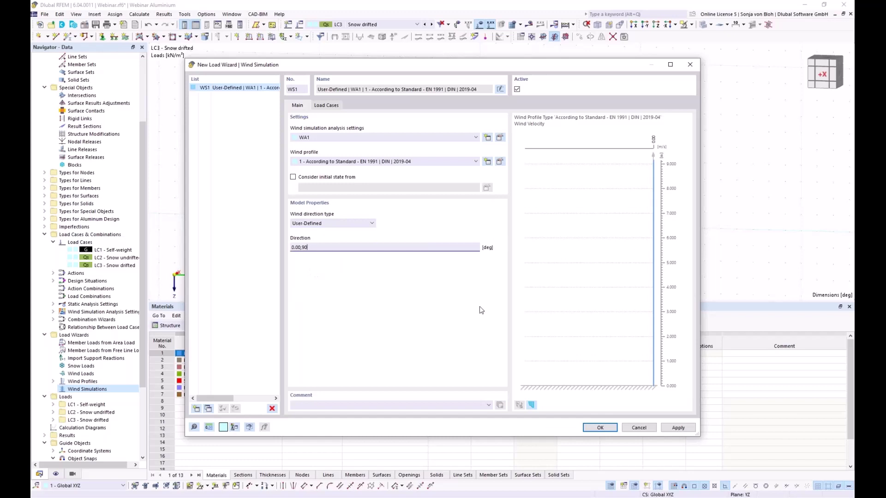
Review the generated load cases and WA1 analysis settings, then open the wind profile for editing.
{"action": "left_click", "coordinate": [330, 105]}
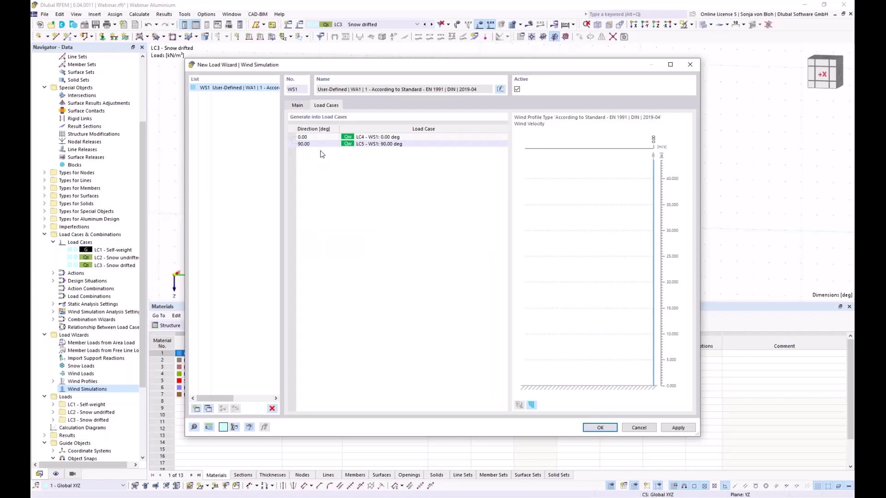
{"action": "left_click", "coordinate": [298, 105]}
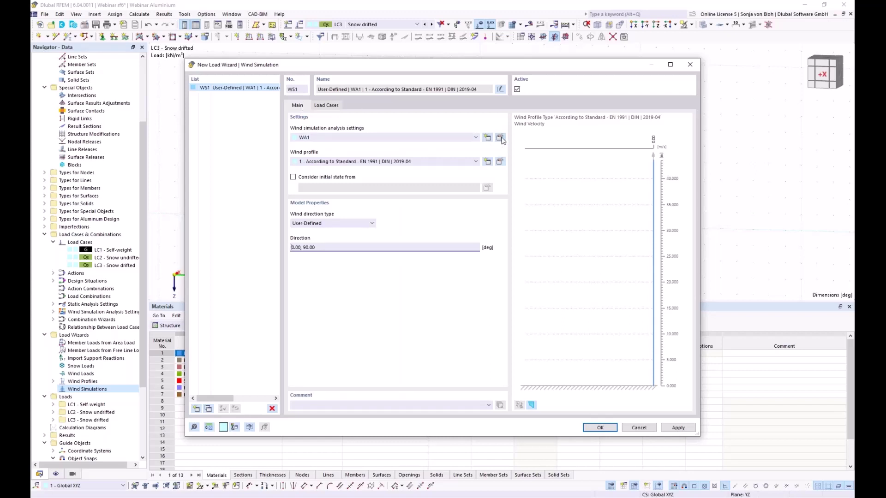
{"action": "left_click", "coordinate": [500, 137]}
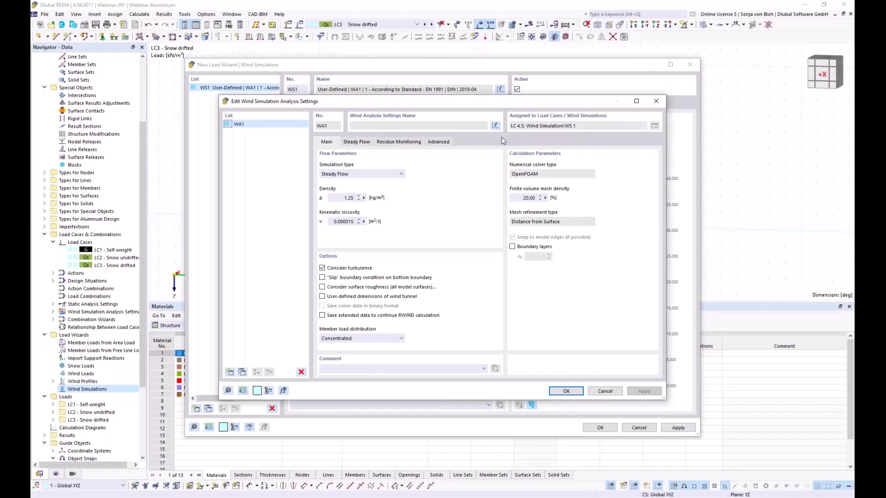
{"action": "left_click", "coordinate": [605, 391]}
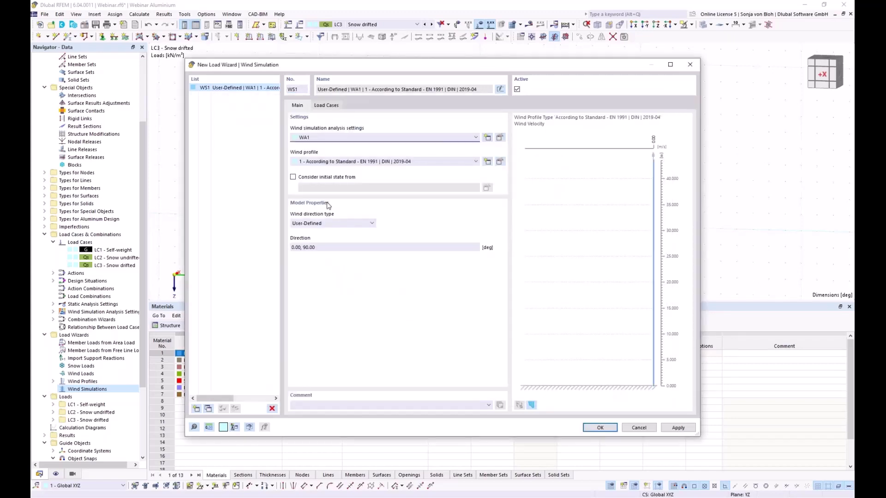
{"action": "left_click", "coordinate": [501, 161]}
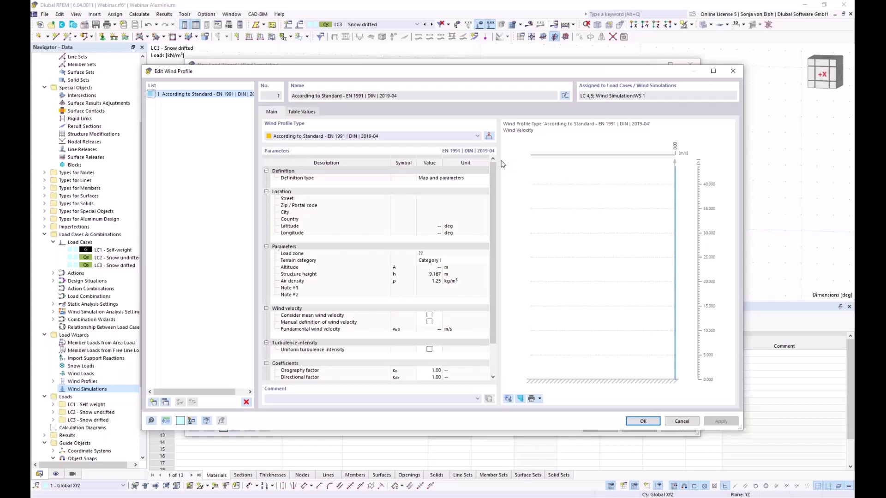
Import the Leipzig site address from the wind load map, giving wind zone 2 and 25 m/s, and confirm the profile.
{"action": "left_click", "coordinate": [489, 137]}
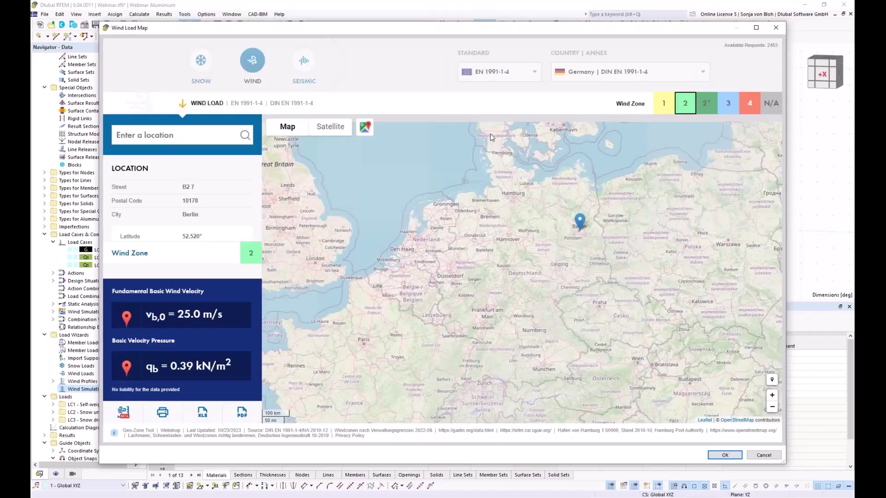
{"action": "left_click", "coordinate": [119, 135]}
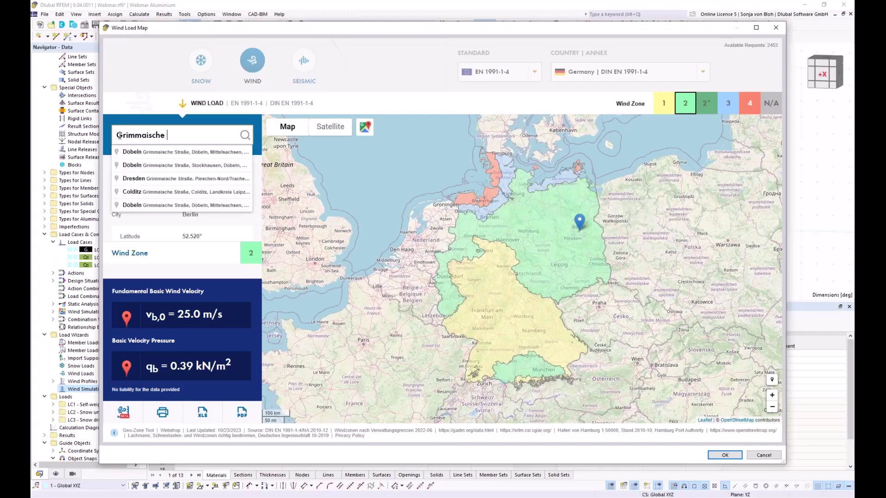
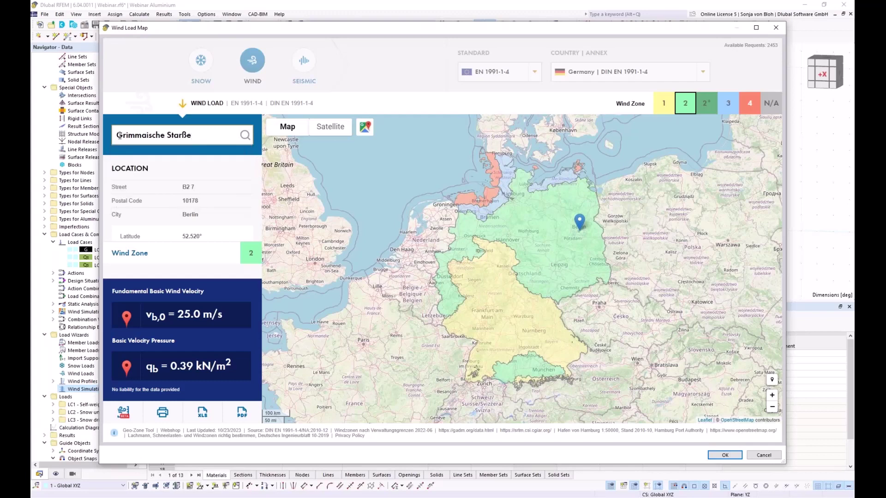
{"action": "left_click", "coordinate": [245, 135]}
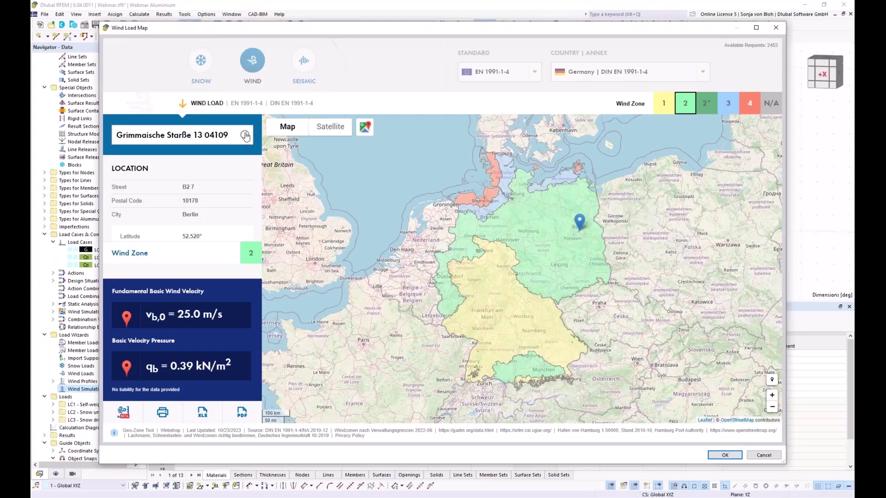
{"action": "left_click", "coordinate": [182, 136]}
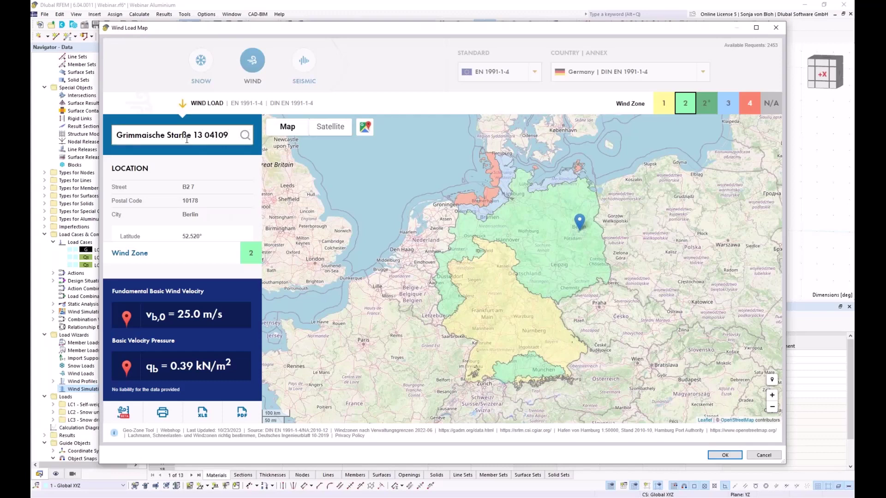
{"action": "key", "text": "BackSpace"}
{"action": "key", "text": "BackSpace"}
{"action": "type", "text": "ra"}
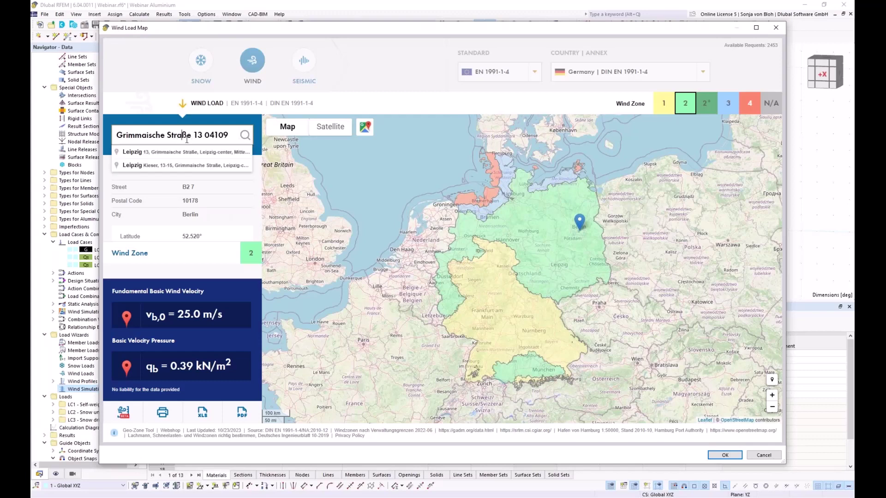
{"action": "left_click", "coordinate": [155, 154]}
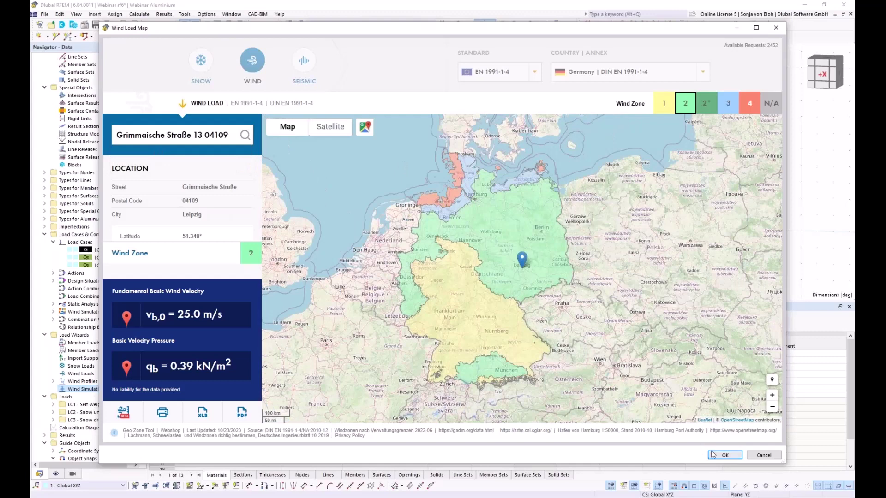
{"action": "left_click", "coordinate": [714, 456]}
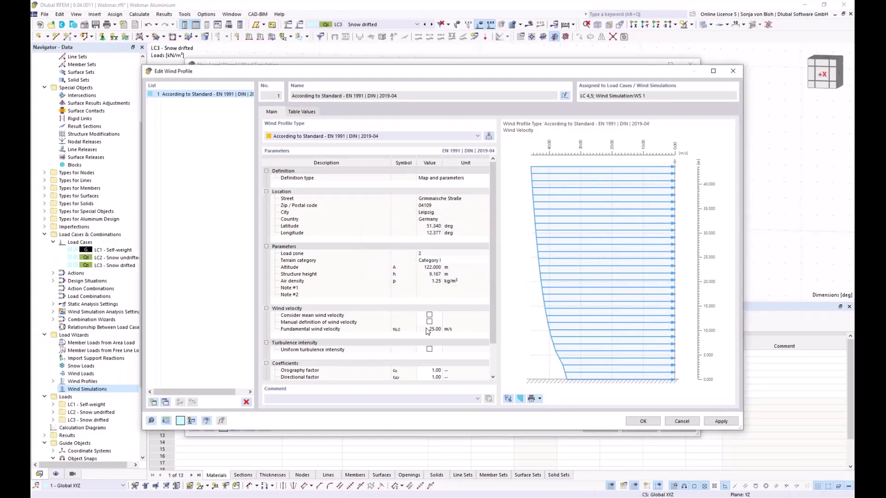
{"action": "left_click", "coordinate": [641, 421]}
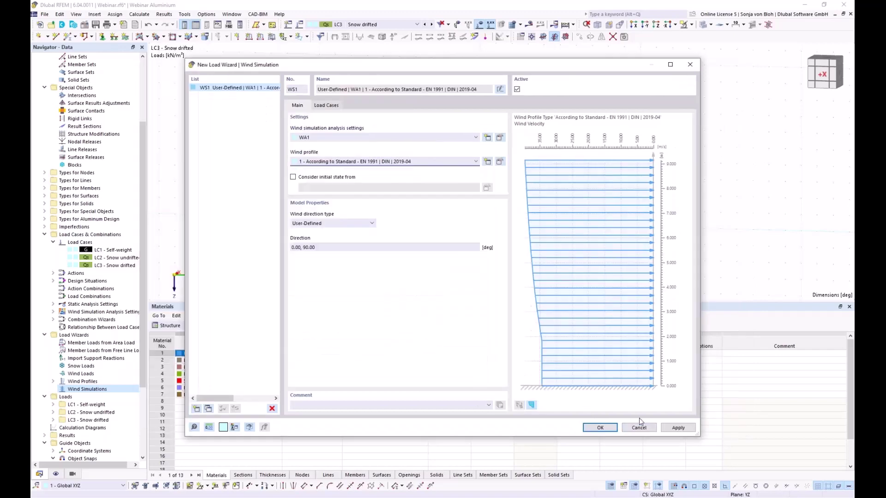
Generate wind load cases LC4 (0°) and LC5 (90°) and review their properties.
{"action": "left_click", "coordinate": [599, 427]}
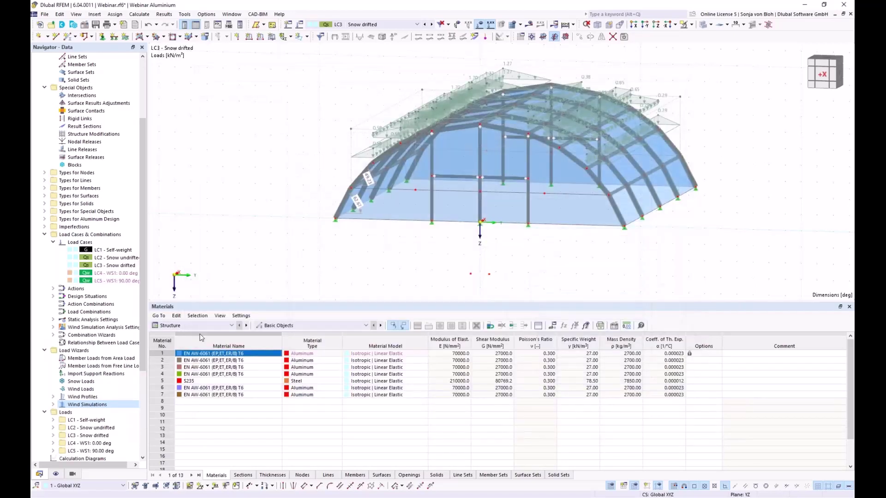
{"action": "double_click", "coordinate": [91, 275]}
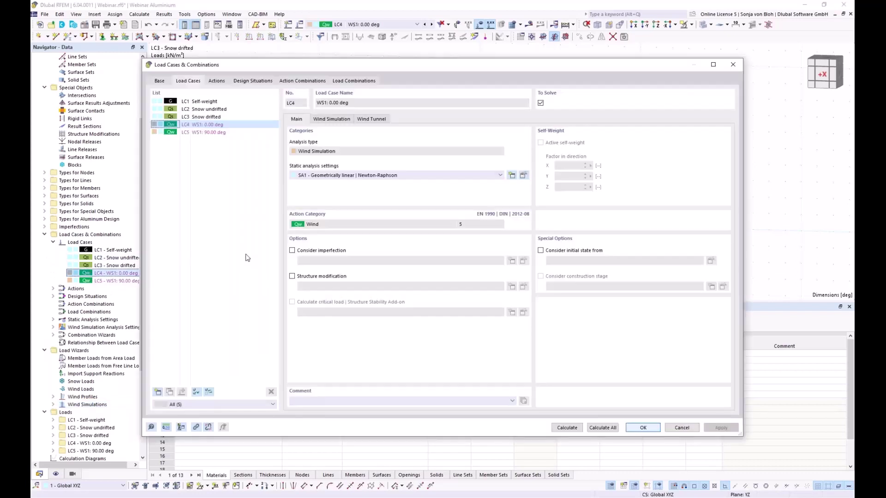
{"action": "left_click", "coordinate": [219, 134]}
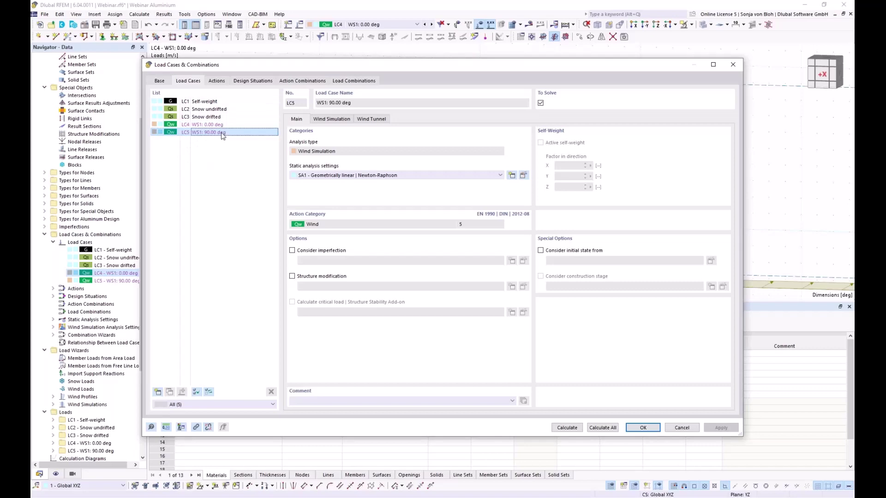
{"action": "left_click", "coordinate": [736, 68]}
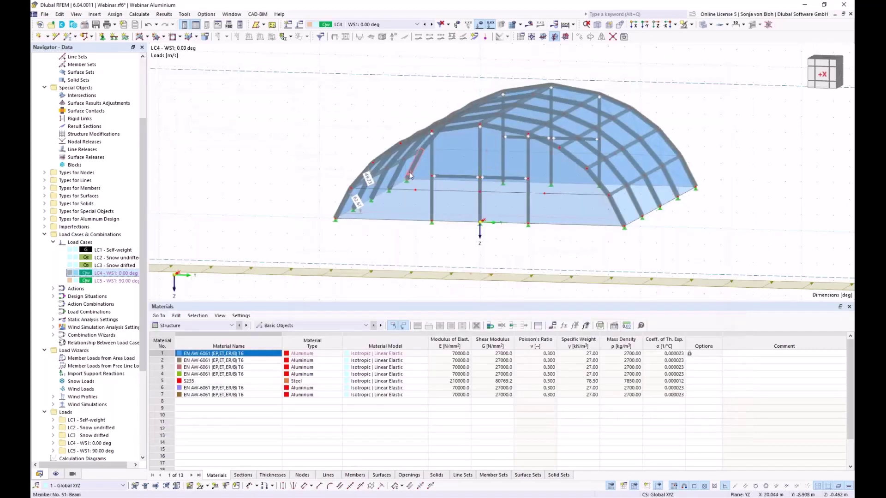
Display load case LC4 on the tent model from a rotated view.
{"action": "scroll", "coordinate": [410, 175], "scroll_direction": "down", "scroll_amount": 5}
{"action": "middle_click_drag", "start_coordinate": [409, 175], "coordinate": [369, 248], "text": "ctrl"}
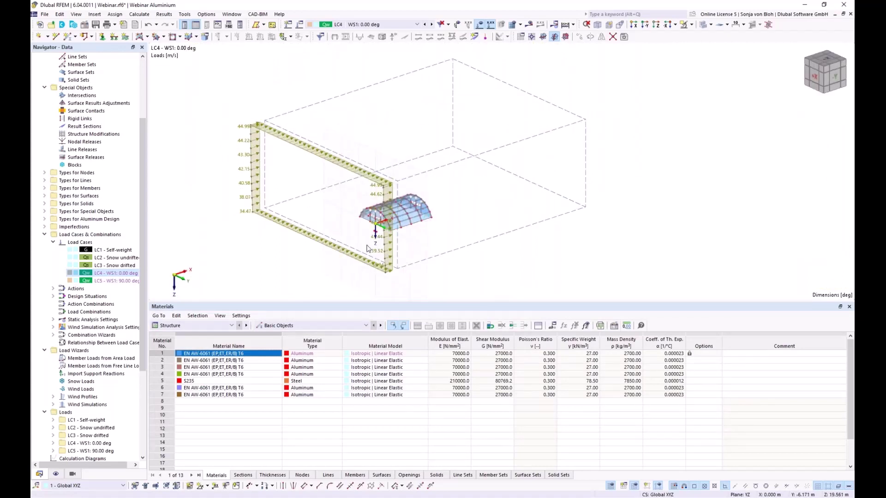
{"action": "left_click", "coordinate": [415, 25]}
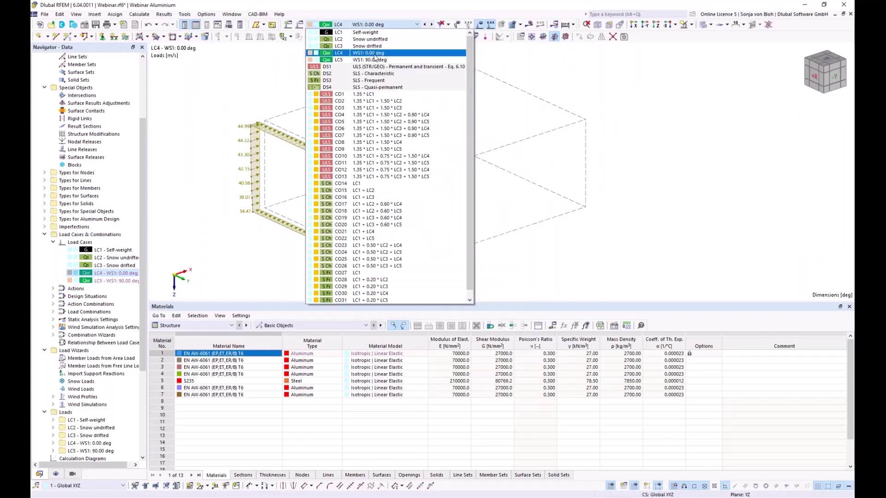
{"action": "left_click", "coordinate": [375, 61]}
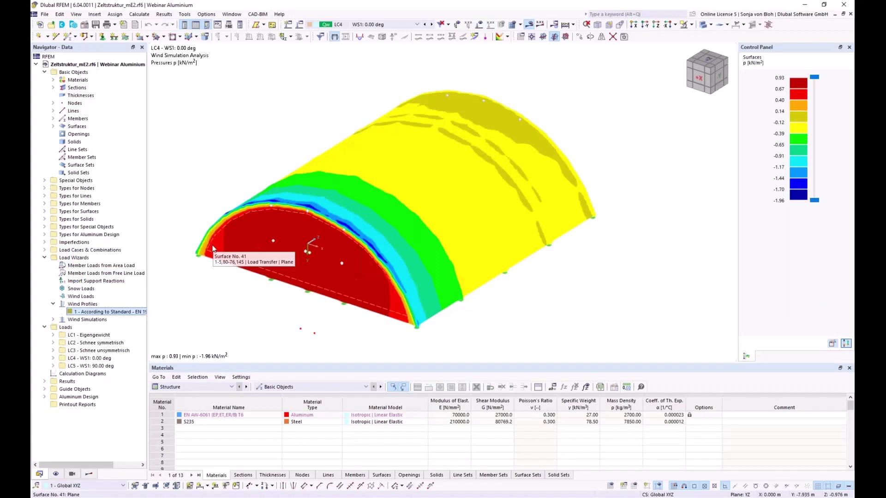
Show LC4's Static Analysis global deformations |u|, peaking at 31.4 mm, instead of wind pressures.
{"action": "left_click", "coordinate": [92, 477]}
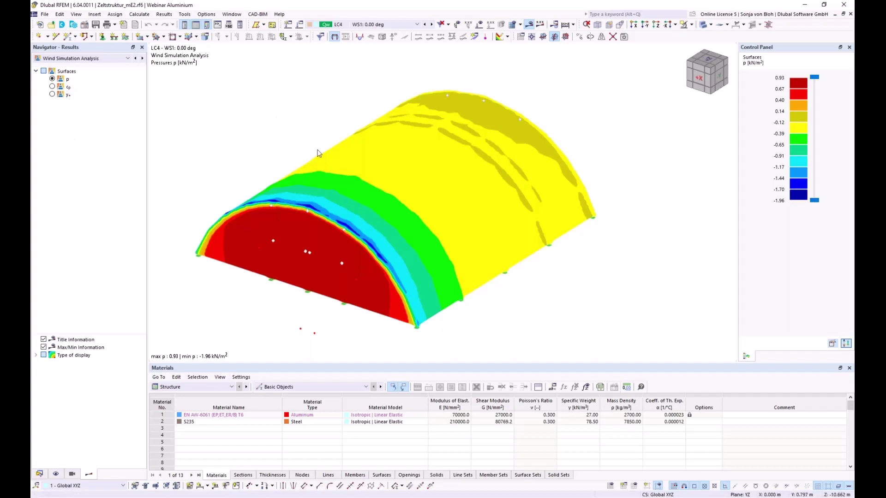
{"action": "left_click", "coordinate": [128, 58]}
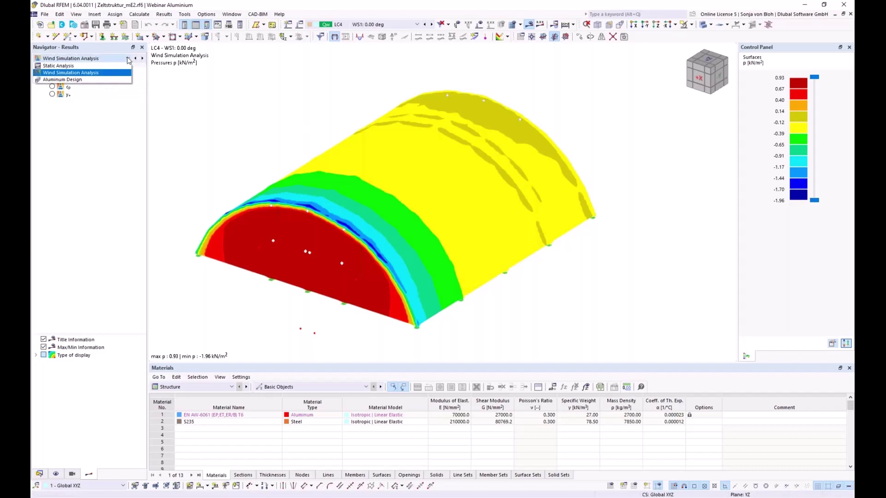
{"action": "left_click", "coordinate": [93, 71]}
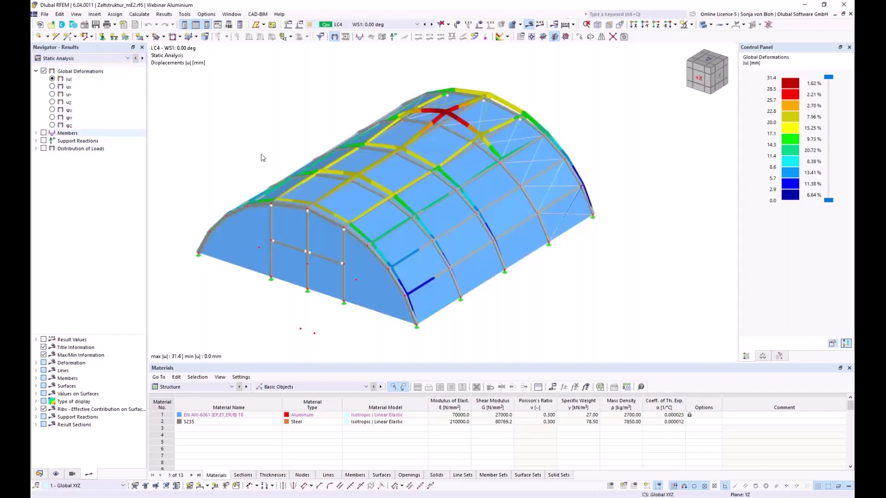
{"action": "scroll", "coordinate": [364, 113], "scroll_direction": "up", "scroll_amount": 1}
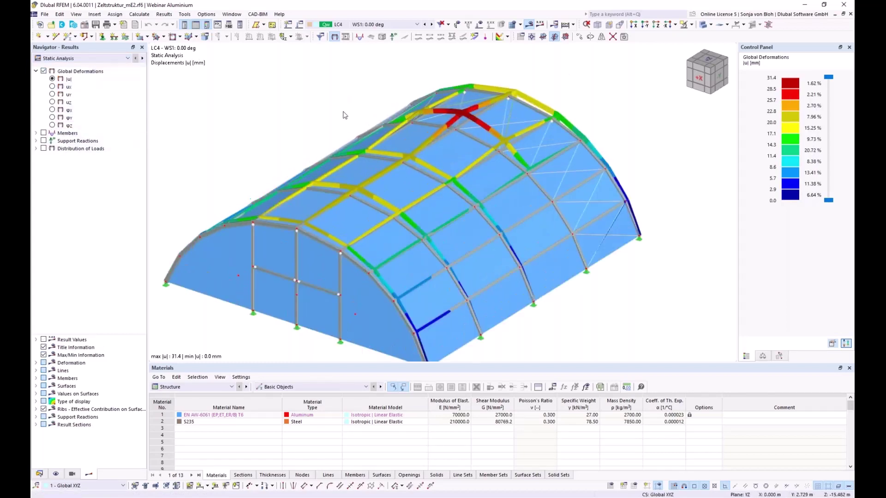
{"action": "scroll", "coordinate": [364, 133], "scroll_direction": "down", "scroll_amount": 1}
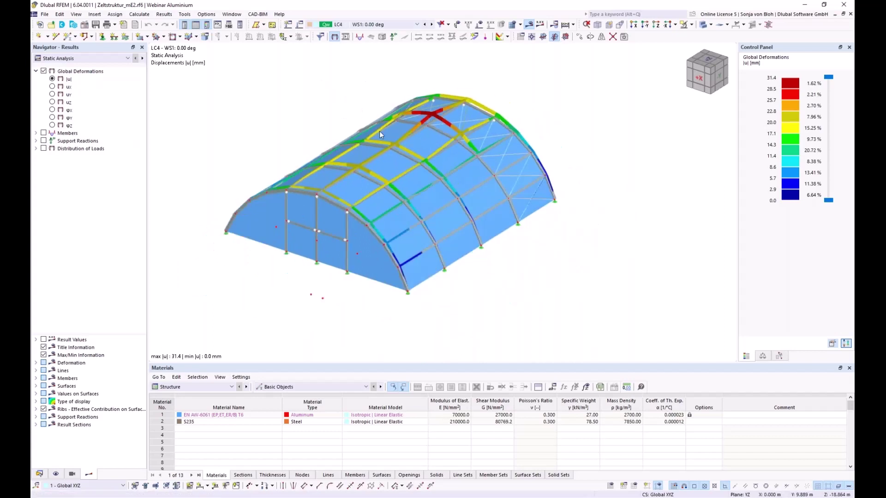
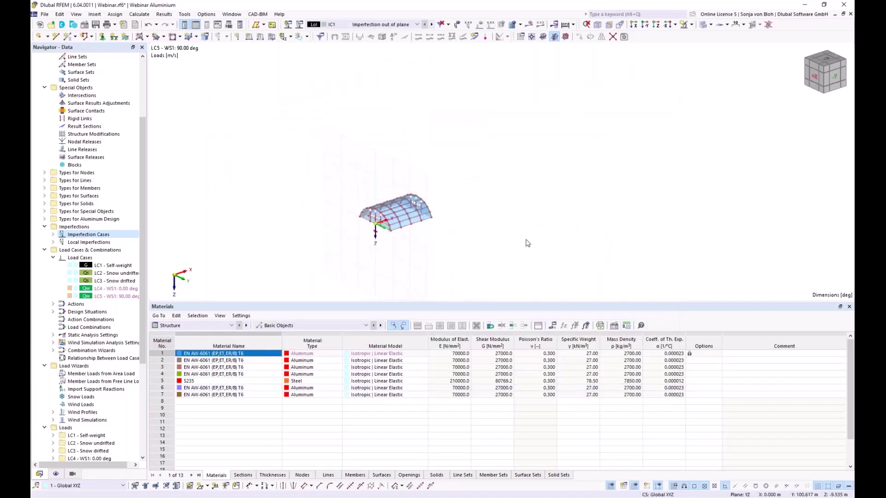
Display imperfection case IC1 and start a new member imperfection under Local Imperfections > IC1.
{"action": "left_click", "coordinate": [457, 26]}
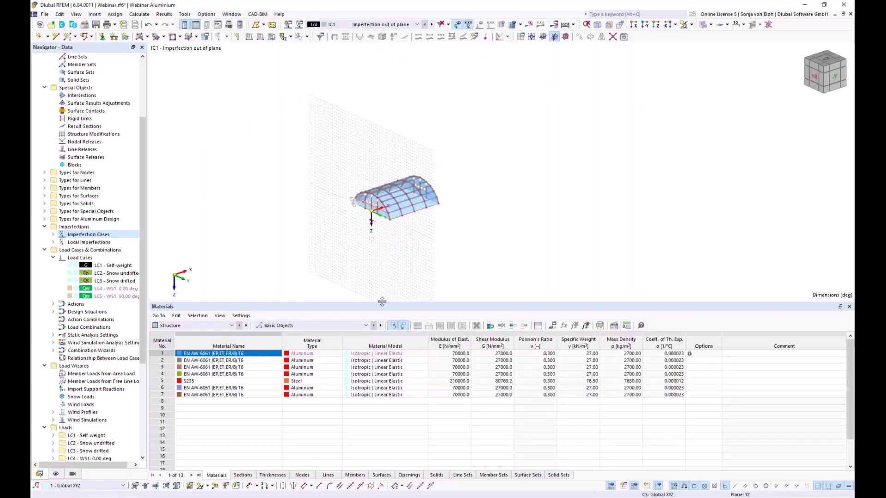
{"action": "left_click_drag", "start_coordinate": [382, 302], "coordinate": [384, 408]}
{"action": "scroll", "coordinate": [364, 244], "scroll_direction": "up", "scroll_amount": 6}
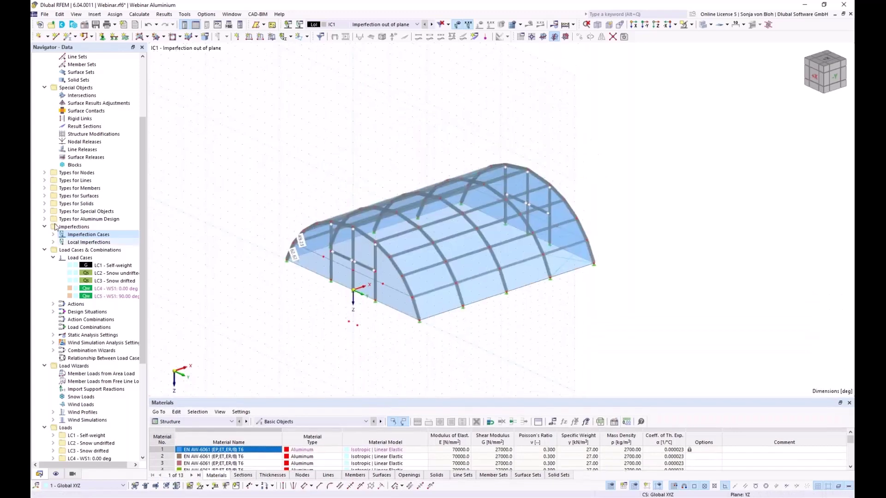
{"action": "left_click", "coordinate": [53, 243]}
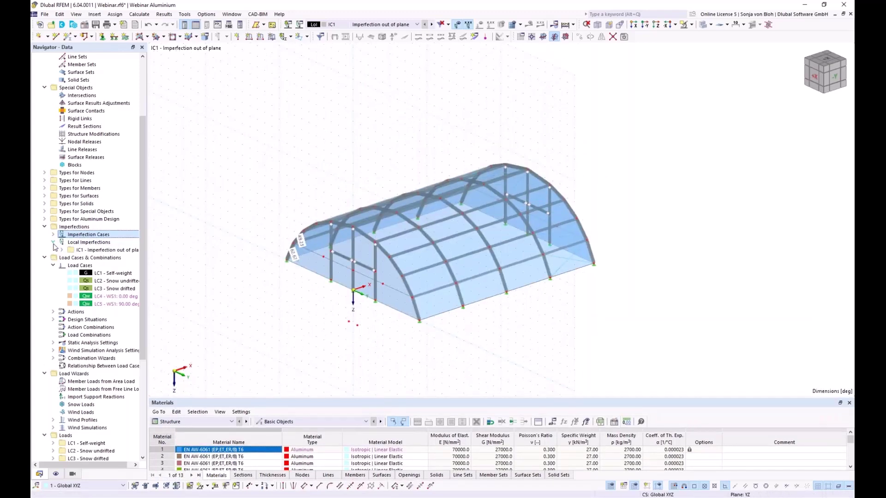
{"action": "left_click", "coordinate": [61, 250]}
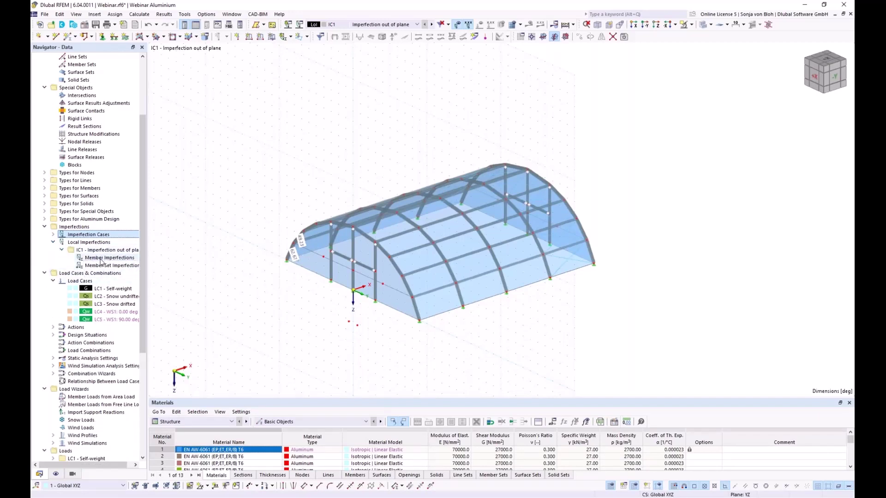
{"action": "right_click", "coordinate": [101, 261]}
{"action": "left_click", "coordinate": [135, 275]}
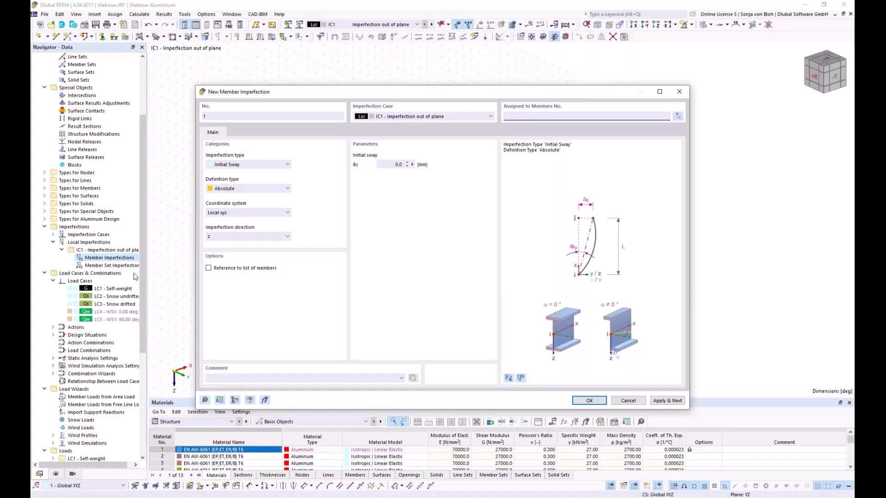
Define the member imperfection as a relative initial sway of 1/234.
{"action": "left_click", "coordinate": [272, 191]}
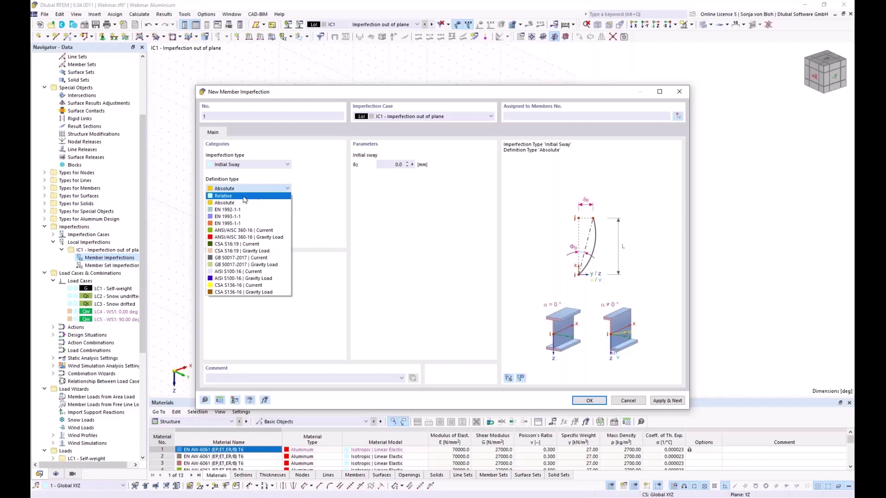
{"action": "left_click", "coordinate": [223, 195]}
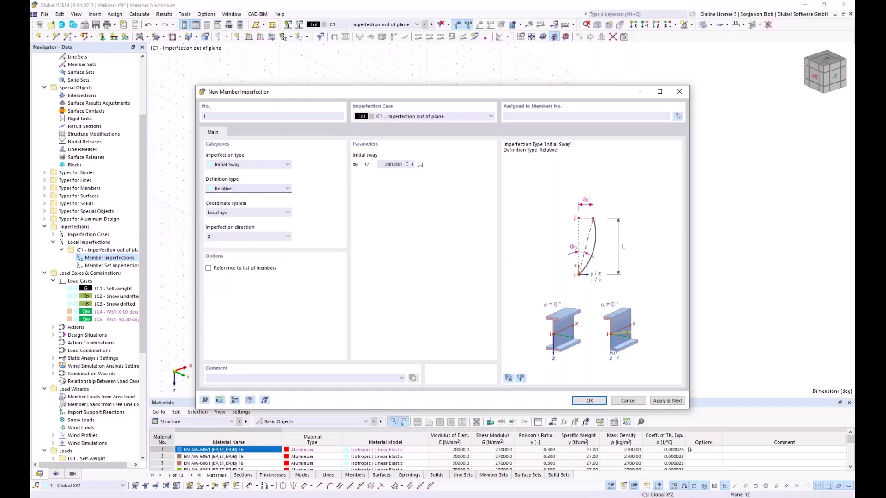
{"action": "double_click", "coordinate": [393, 164]}
{"action": "type", "text": "234"}
Assign the sway imperfection to columns 126, 128, 131 and 133.
{"action": "left_click", "coordinate": [678, 118]}
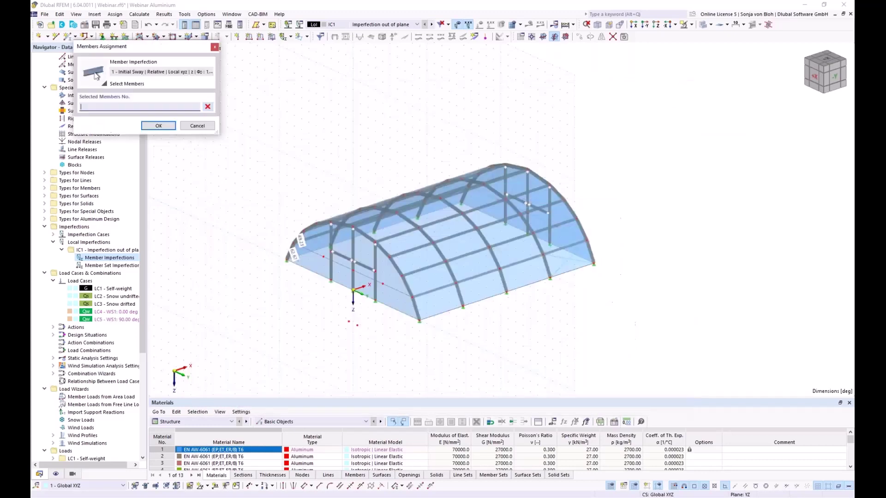
{"action": "left_click", "coordinate": [331, 266]}
{"action": "left_click", "coordinate": [375, 276]}
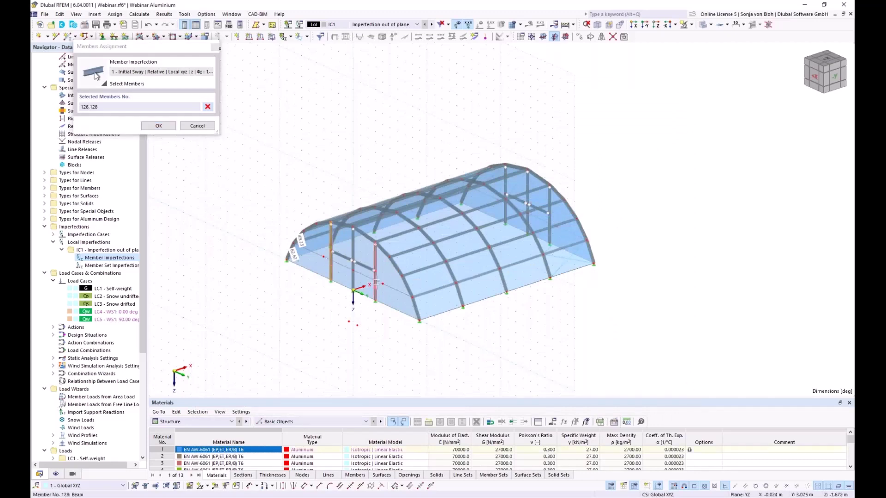
{"action": "left_click", "coordinate": [506, 187]}
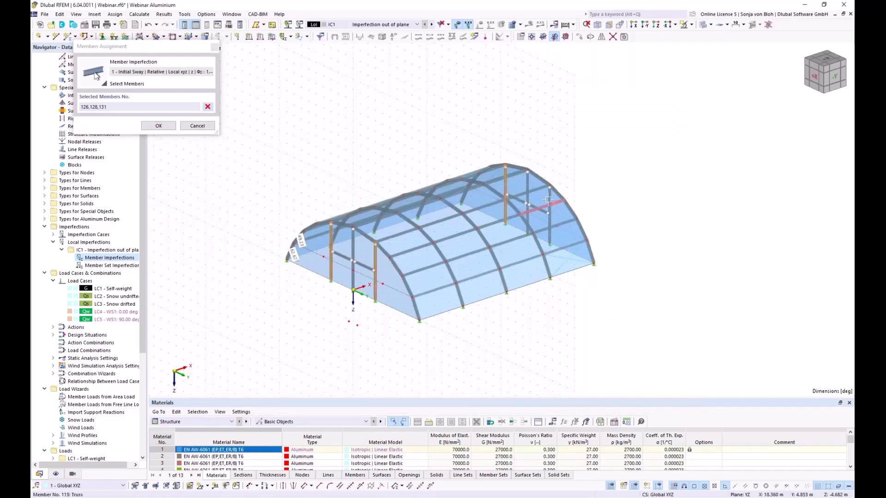
{"action": "left_click", "coordinate": [550, 224]}
{"action": "left_click", "coordinate": [158, 126]}
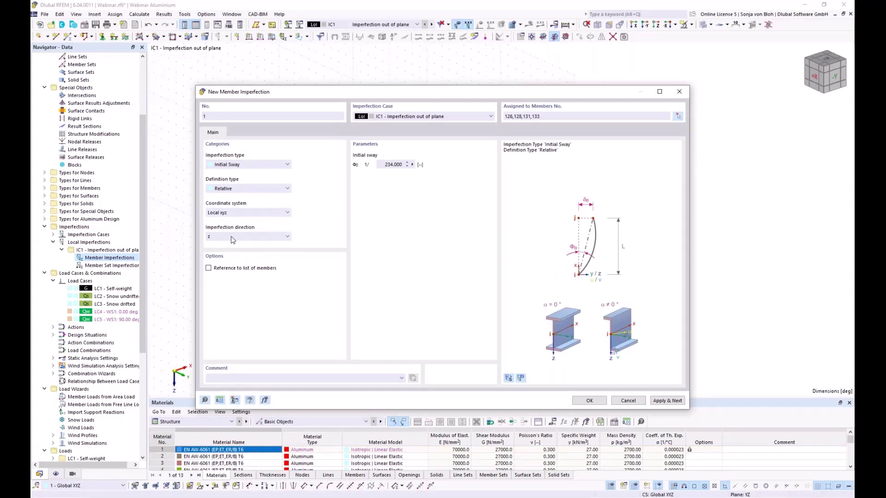
Orient the sway in the Global XYZ system along the X direction.
{"action": "left_click", "coordinate": [257, 213]}
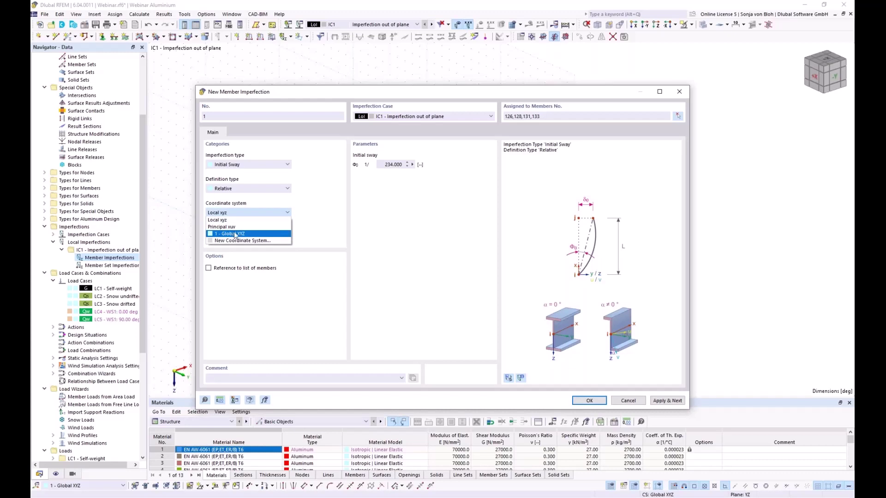
{"action": "left_click", "coordinate": [235, 234]}
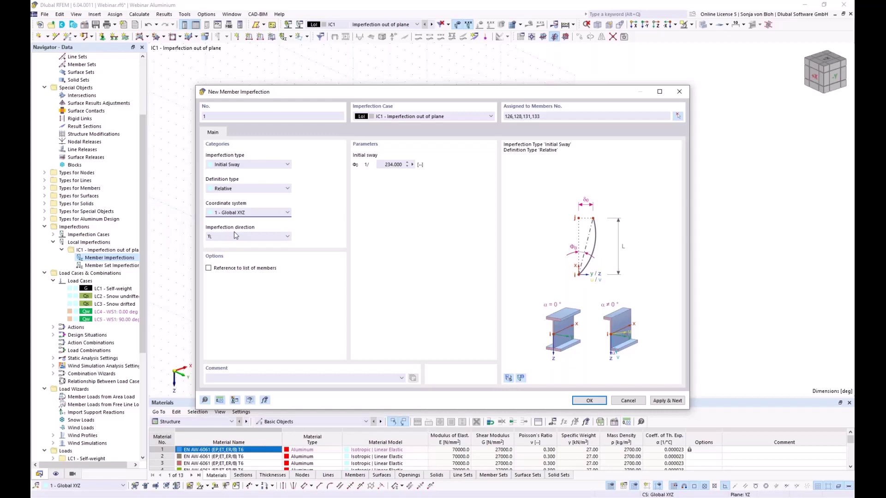
{"action": "left_click", "coordinate": [234, 234]}
{"action": "left_click", "coordinate": [227, 267]}
Save imperfection 1 and set imperfection 2's relative sway to 1/245.
{"action": "left_click", "coordinate": [665, 401]}
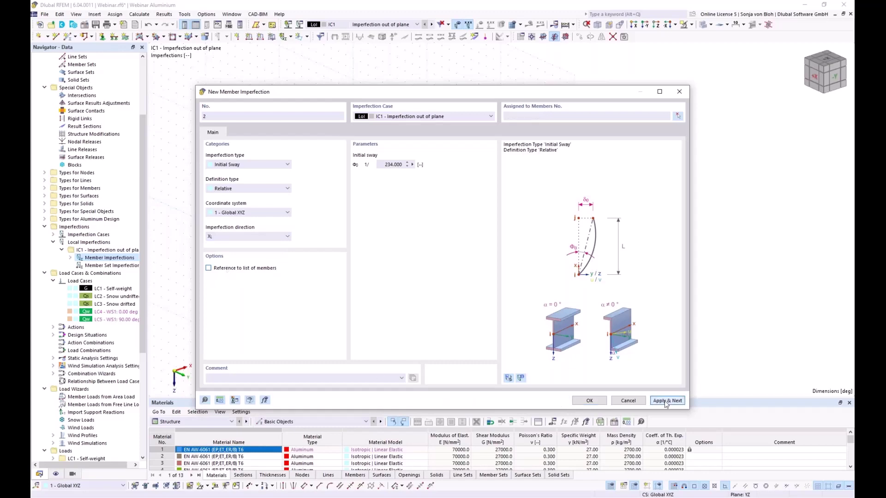
{"action": "left_click_drag", "start_coordinate": [414, 94], "coordinate": [398, 340]}
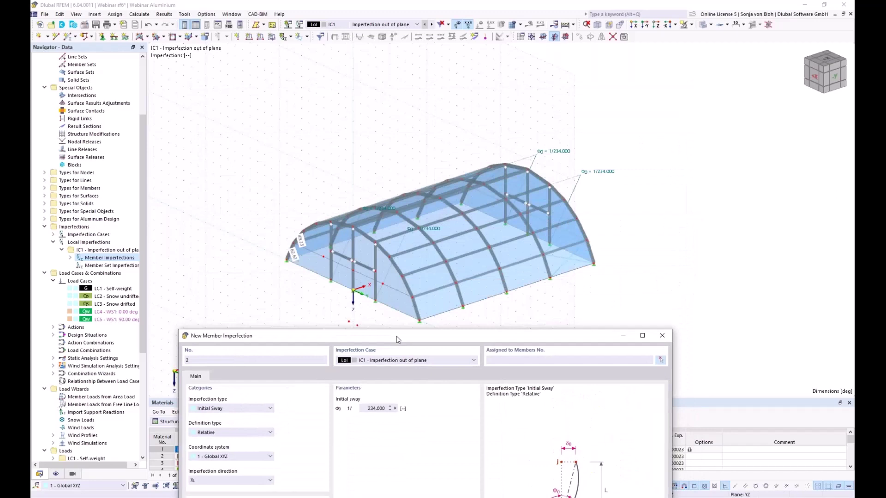
{"action": "left_click_drag", "start_coordinate": [397, 340], "coordinate": [389, 338]}
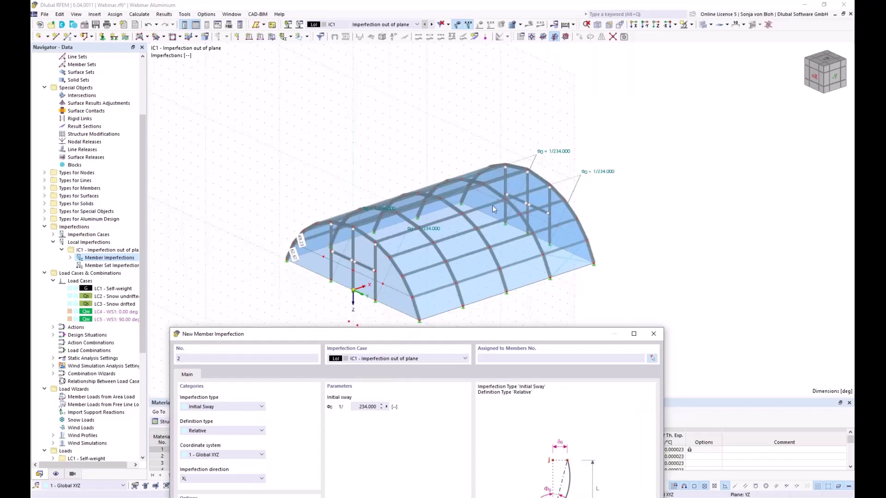
{"action": "left_click_drag", "start_coordinate": [355, 407], "coordinate": [398, 407]}
{"action": "type", "text": "2"}
Assign the 1/245 sway to columns 127 and 132 and save imperfection 2.
{"action": "left_click", "coordinate": [651, 358]}
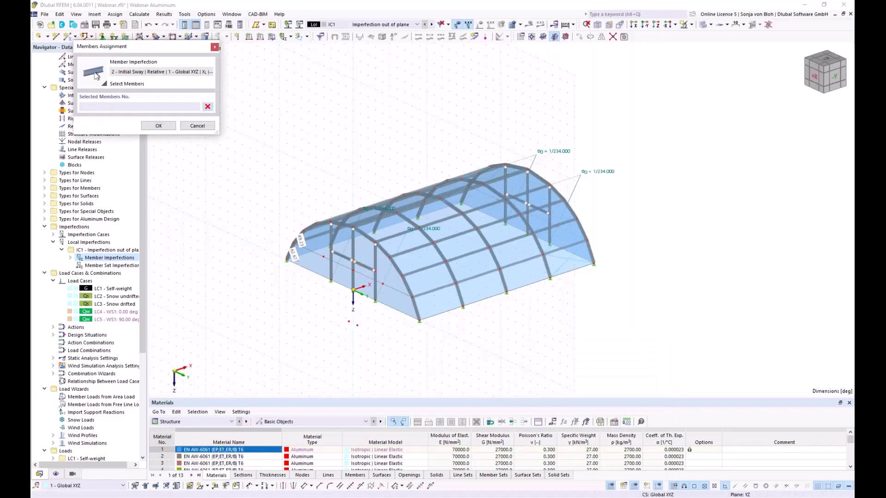
{"action": "left_click", "coordinate": [353, 249]}
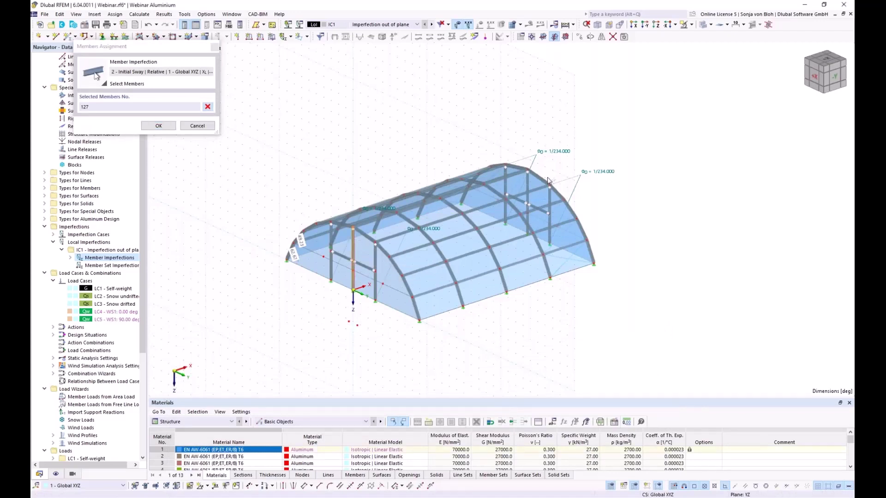
{"action": "scroll", "coordinate": [539, 182], "scroll_direction": "up", "scroll_amount": 2}
{"action": "left_click", "coordinate": [521, 185]}
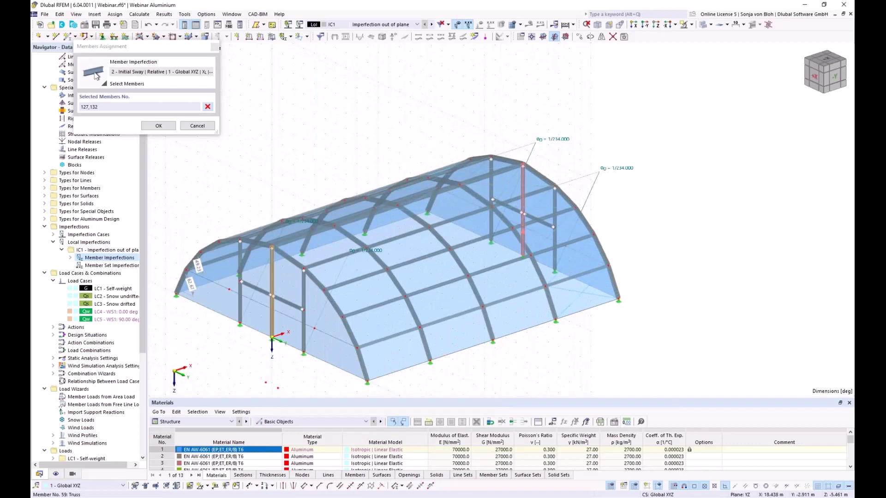
{"action": "left_click", "coordinate": [158, 125]}
{"action": "left_click", "coordinate": [652, 401]}
{"action": "left_click_drag", "start_coordinate": [293, 95], "coordinate": [240, 138]}
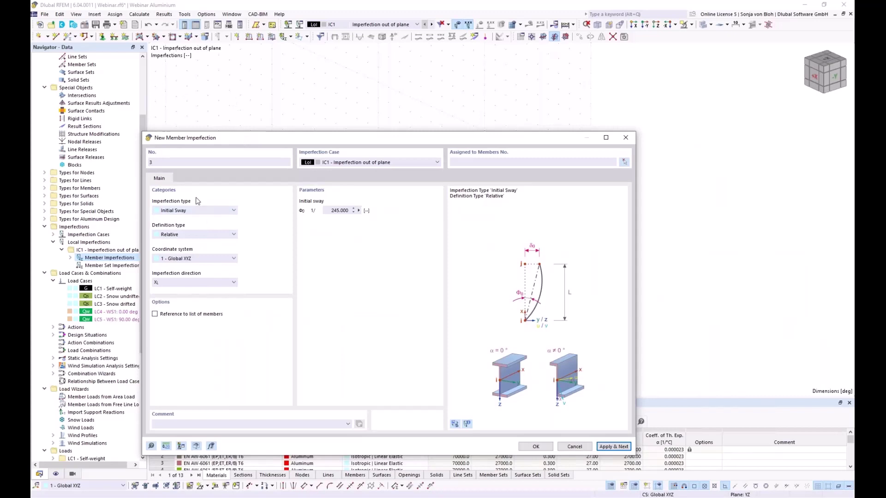
Make imperfection 3 an absolute 125 mm initial bow referenced to the member list.
{"action": "left_click", "coordinate": [185, 211]}
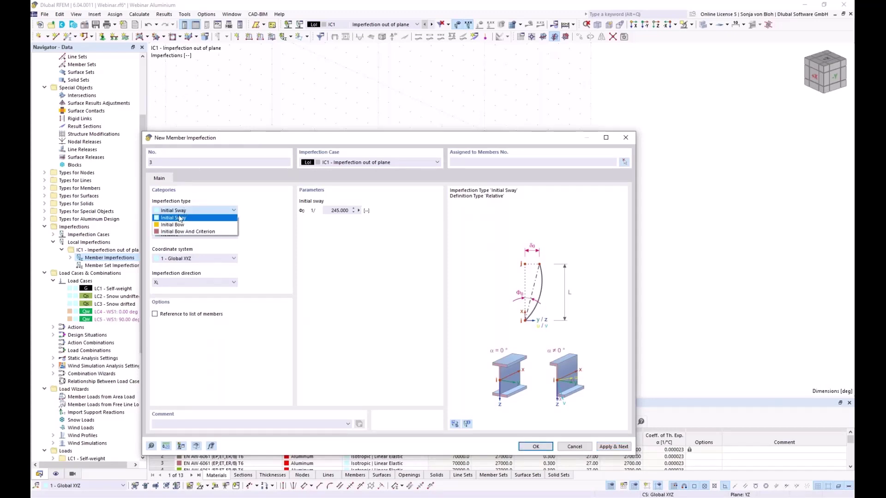
{"action": "left_click", "coordinate": [175, 225]}
{"action": "left_click", "coordinate": [193, 236]}
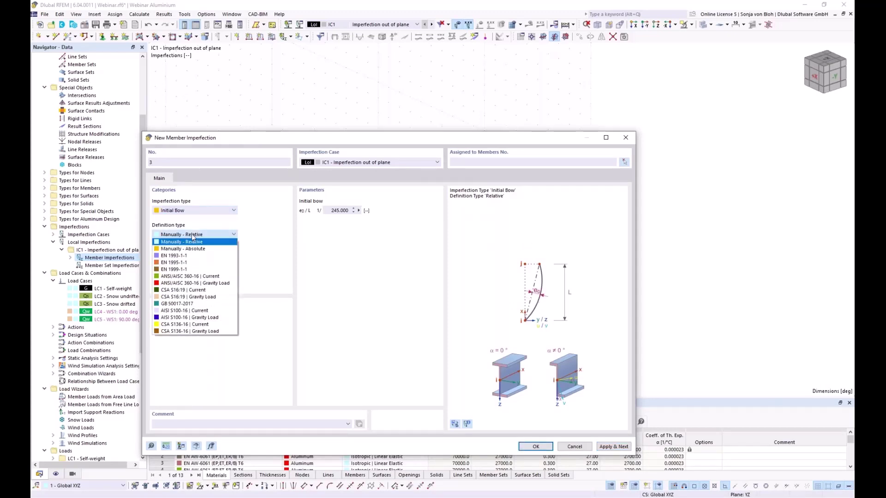
{"action": "left_click", "coordinate": [187, 249]}
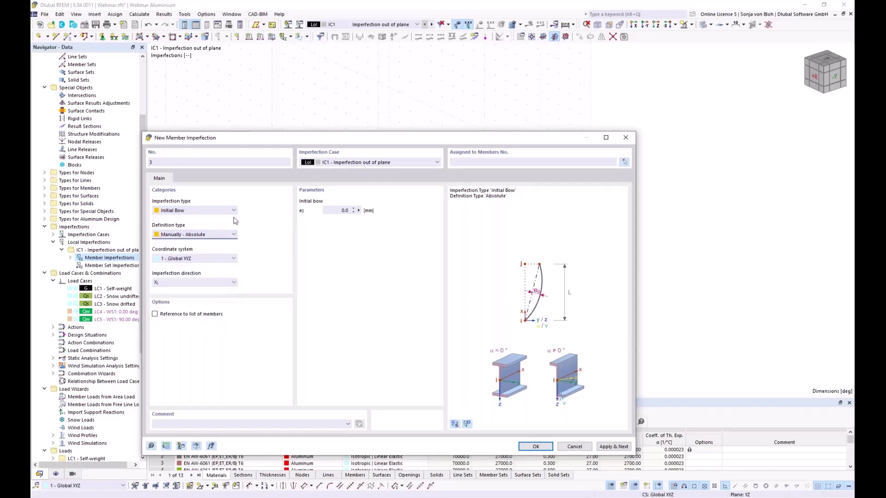
{"action": "type", "text": "12"}
{"action": "left_click", "coordinate": [156, 315]}
Select arch members 1–5 and 71–75, excluding the columns, and save imperfection 3.
{"action": "left_click", "coordinate": [624, 162]}
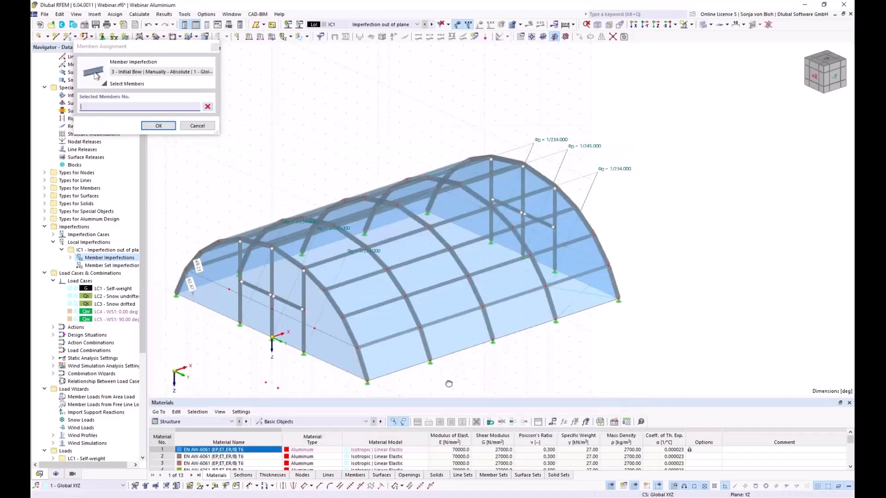
{"action": "key", "text": "ctrl+2"}
{"action": "left_click_drag", "start_coordinate": [204, 173], "coordinate": [277, 358]}
{"action": "key", "text": "ctrl+1"}
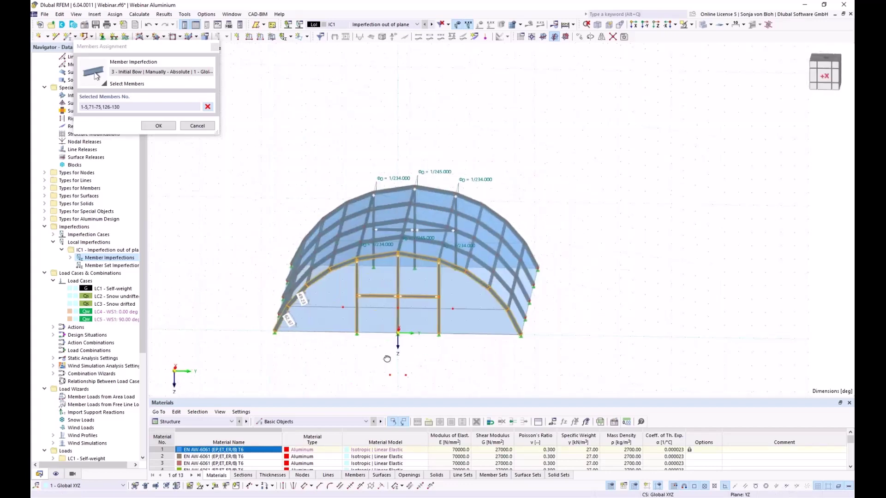
{"action": "left_click_drag", "start_coordinate": [463, 350], "coordinate": [350, 280]}
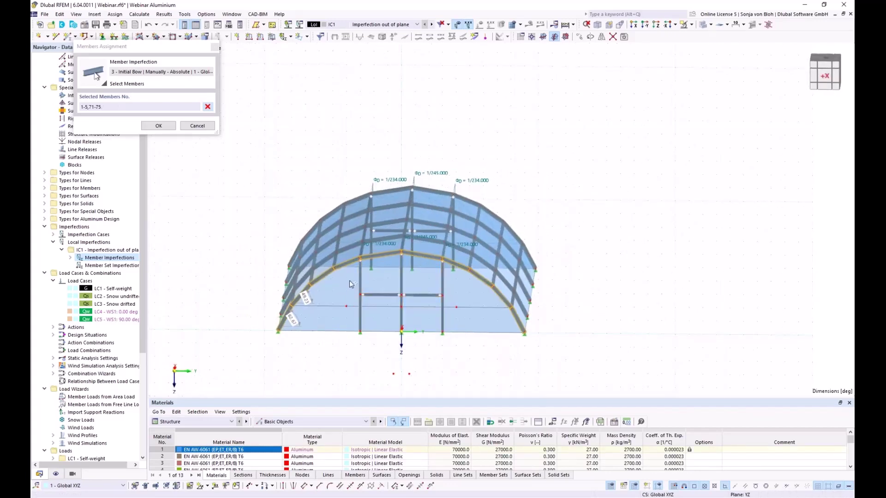
{"action": "left_click", "coordinate": [157, 126]}
{"action": "left_click", "coordinate": [666, 401]}
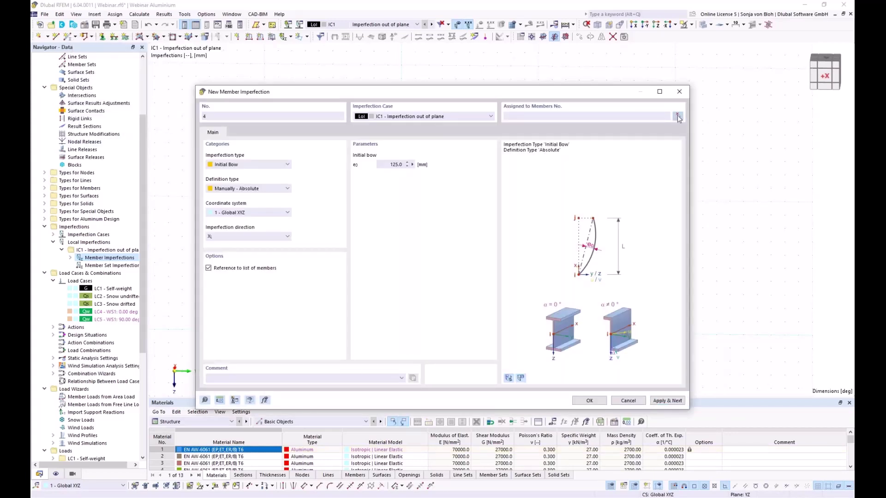
Assign 125 mm bow imperfections 4 and 5 to the first and second arches.
{"action": "left_click", "coordinate": [677, 117]}
{"action": "middle_click_drag", "start_coordinate": [554, 356], "coordinate": [436, 294]}
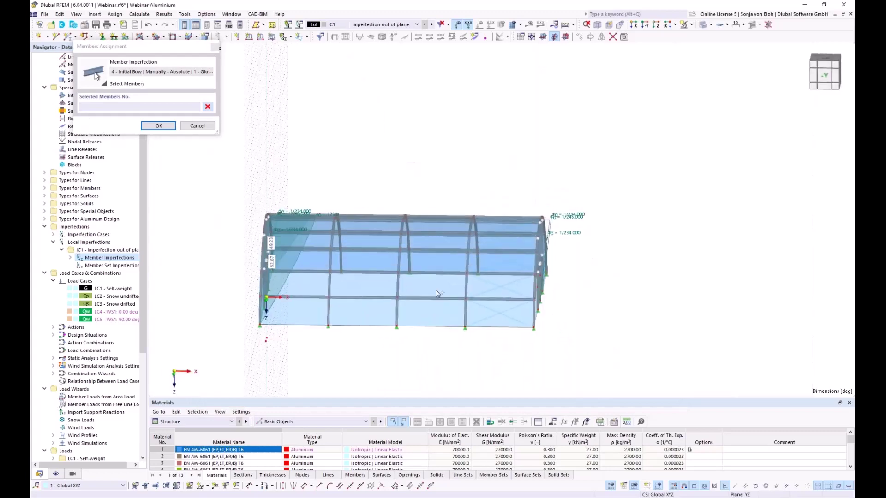
{"action": "left_click_drag", "start_coordinate": [317, 173], "coordinate": [361, 359]}
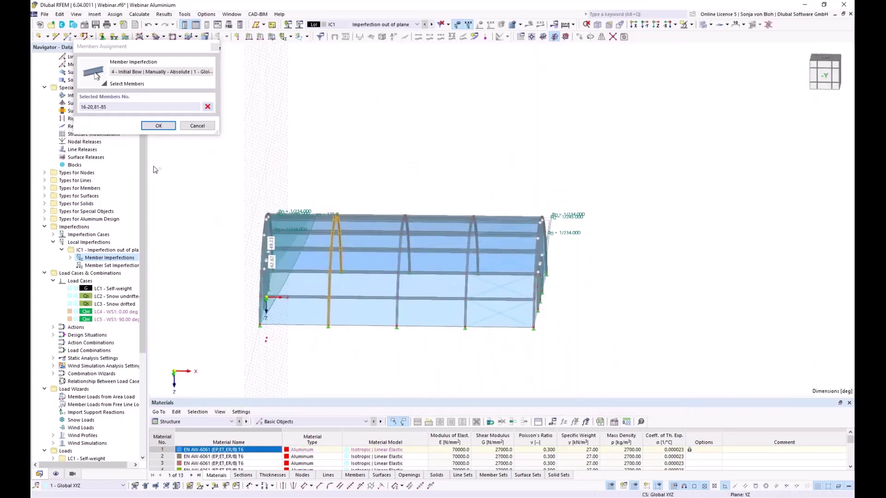
{"action": "left_click", "coordinate": [158, 125]}
{"action": "left_click", "coordinate": [666, 400]}
{"action": "left_click", "coordinate": [677, 117]}
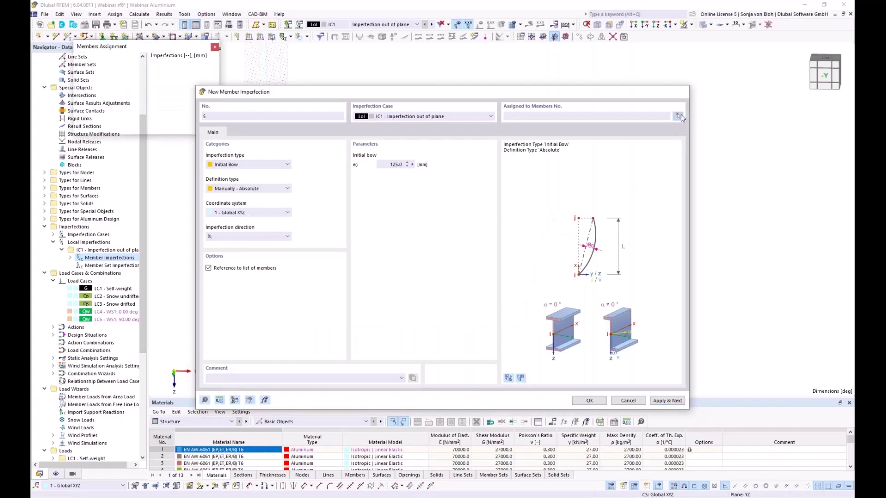
{"action": "left_click_drag", "start_coordinate": [391, 185], "coordinate": [420, 363]}
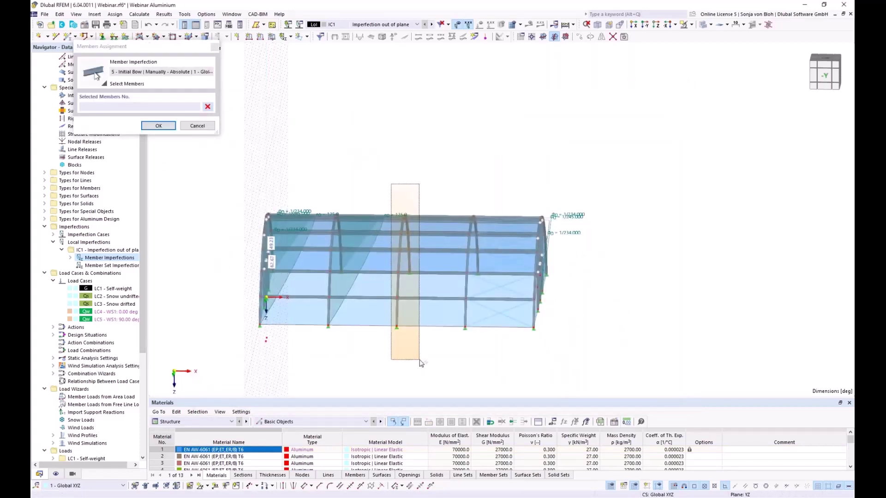
{"action": "left_click", "coordinate": [158, 126]}
{"action": "left_click", "coordinate": [667, 401]}
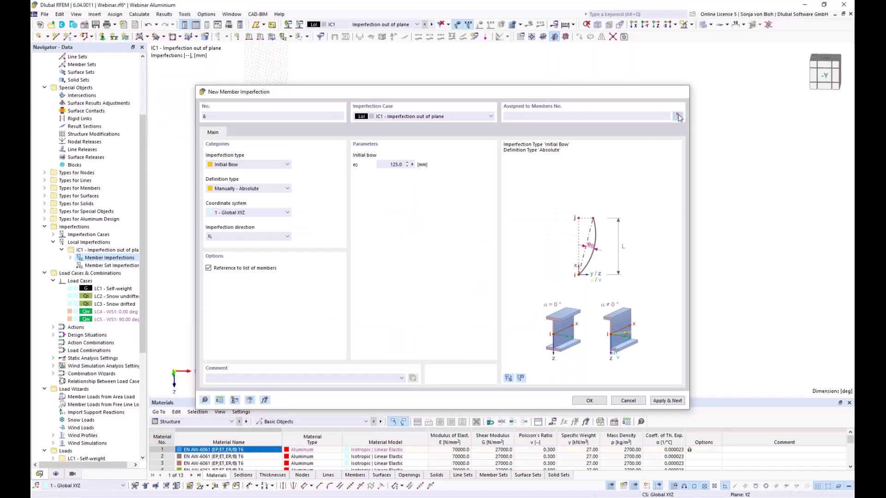
Assign bow imperfections 6 and 7 to the third arch and end arch members 51–55, 106–110.
{"action": "left_click", "coordinate": [678, 116]}
{"action": "left_click_drag", "start_coordinate": [460, 177], "coordinate": [493, 362]}
{"action": "left_click", "coordinate": [160, 126]}
{"action": "left_click", "coordinate": [667, 400]}
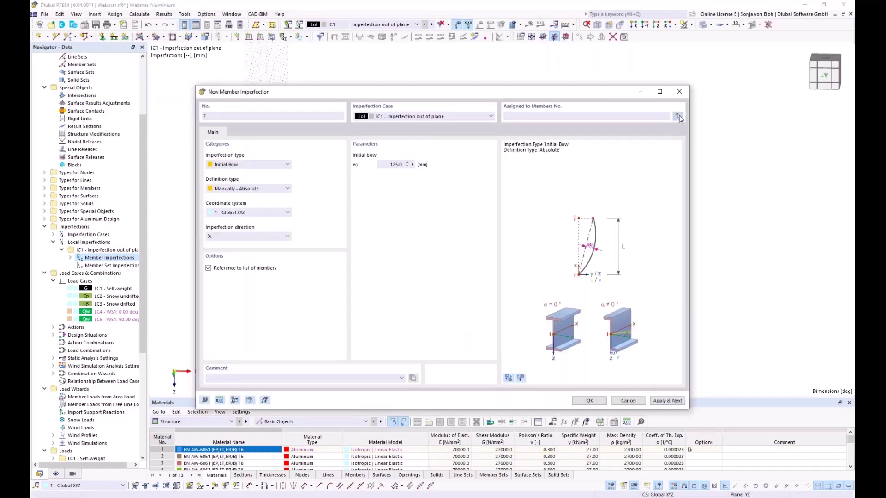
{"action": "left_click", "coordinate": [678, 117]}
{"action": "left_click_drag", "start_coordinate": [535, 172], "coordinate": [602, 358]}
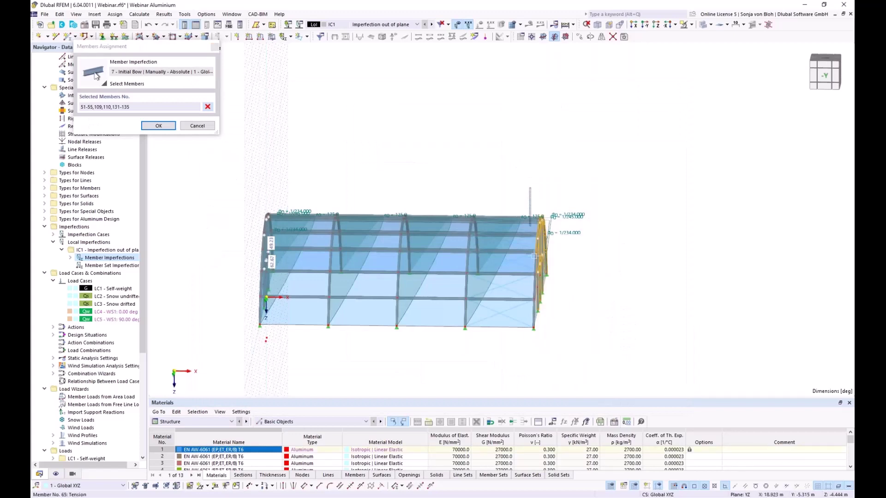
{"action": "middle_click_drag", "start_coordinate": [599, 356], "coordinate": [448, 351], "text": "ctrl"}
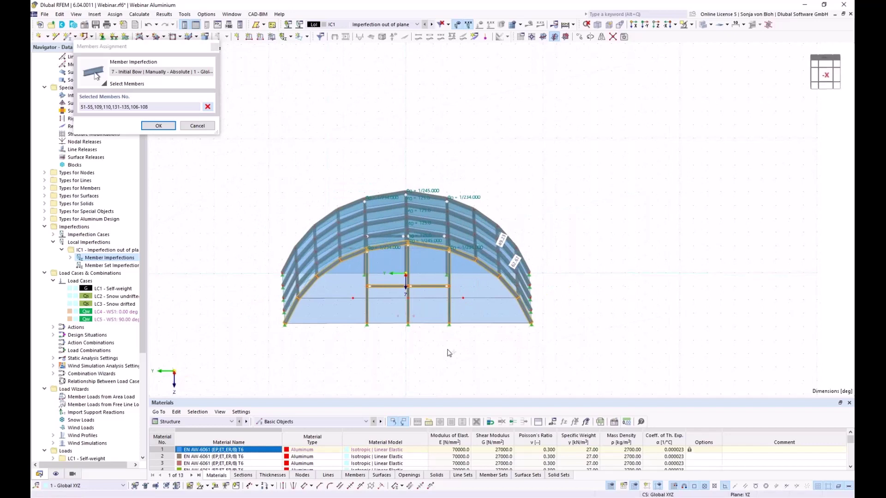
{"action": "left_click_drag", "start_coordinate": [456, 341], "coordinate": [357, 279]}
{"action": "left_click", "coordinate": [158, 125]}
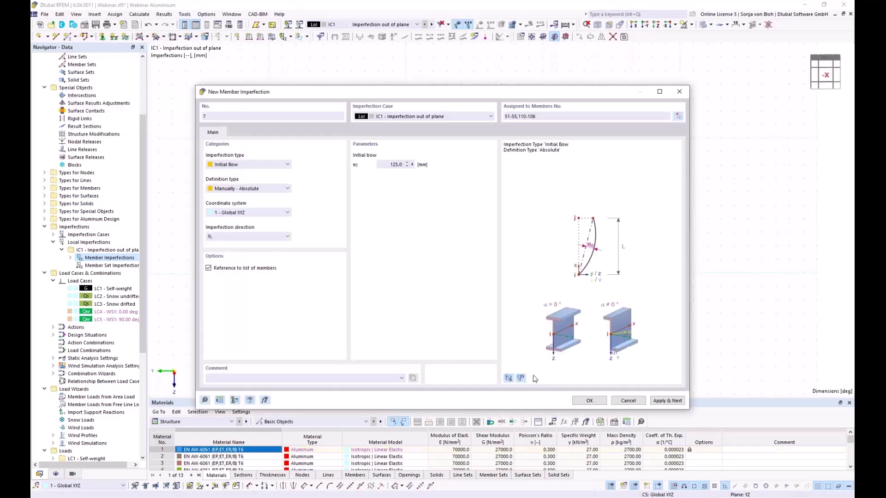
{"action": "left_click", "coordinate": [591, 401]}
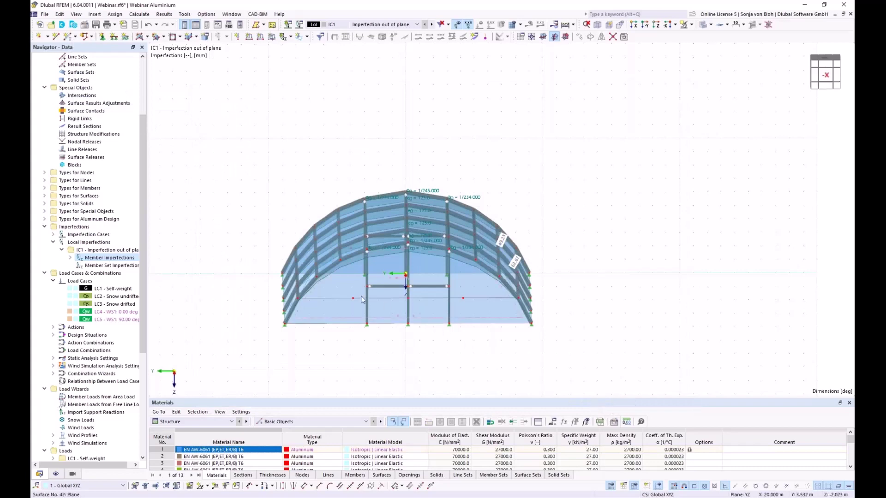
{"action": "middle_click_drag", "start_coordinate": [406, 350], "coordinate": [423, 362], "text": "ctrl"}
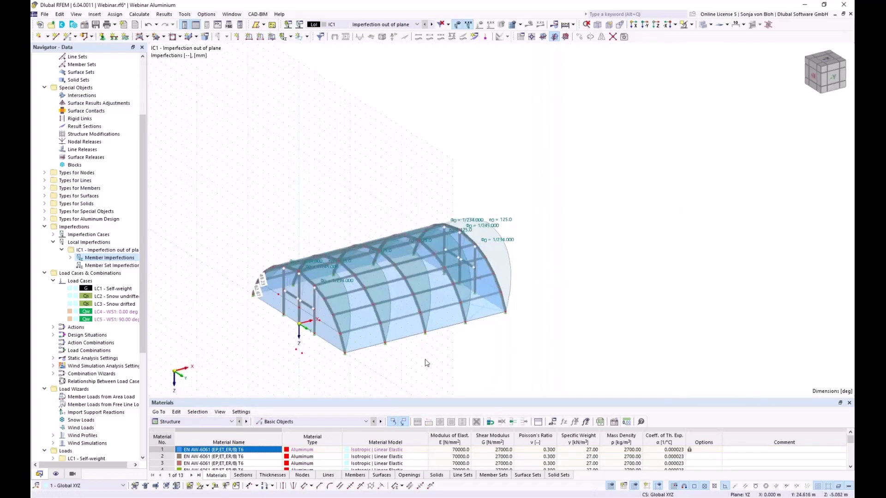
{"action": "middle_click_drag", "start_coordinate": [433, 355], "coordinate": [476, 337]}
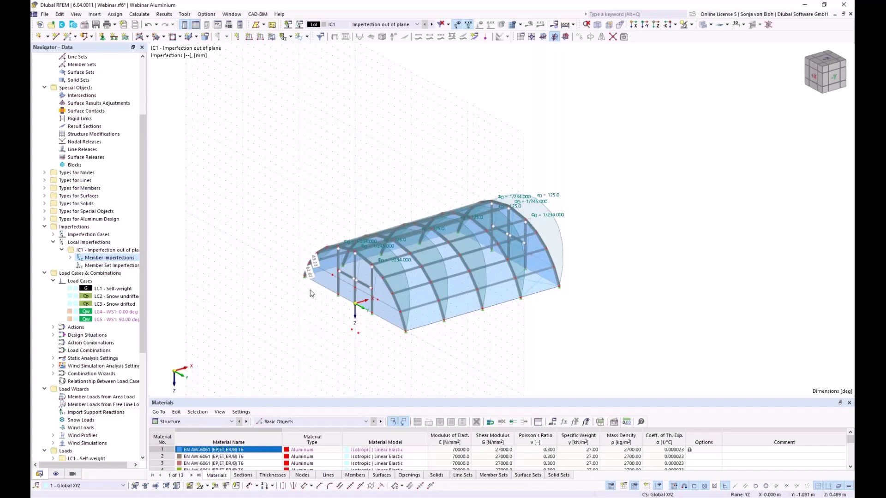
Create imperfection case IC2 named 'Imperfection in plane' and expand it in the Navigator.
{"action": "right_click", "coordinate": [100, 236]}
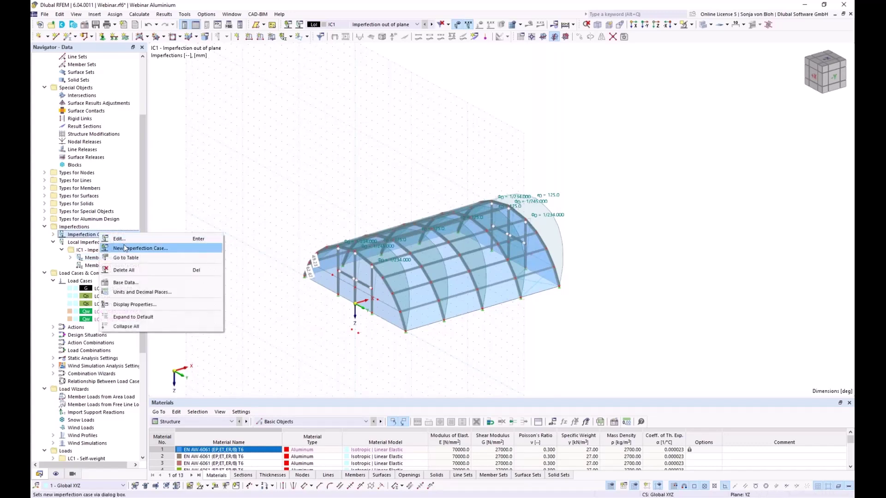
{"action": "left_click", "coordinate": [126, 248]}
{"action": "type", "text": "Imperfection in plane"}
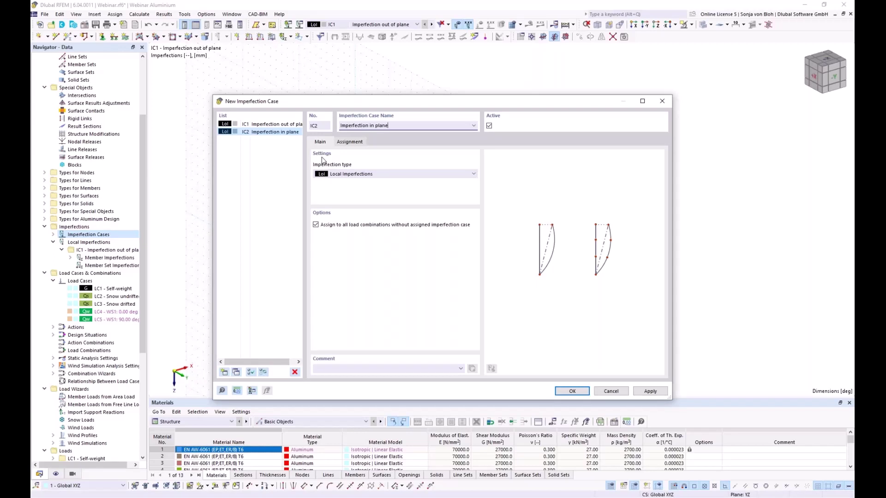
{"action": "left_click", "coordinate": [571, 390]}
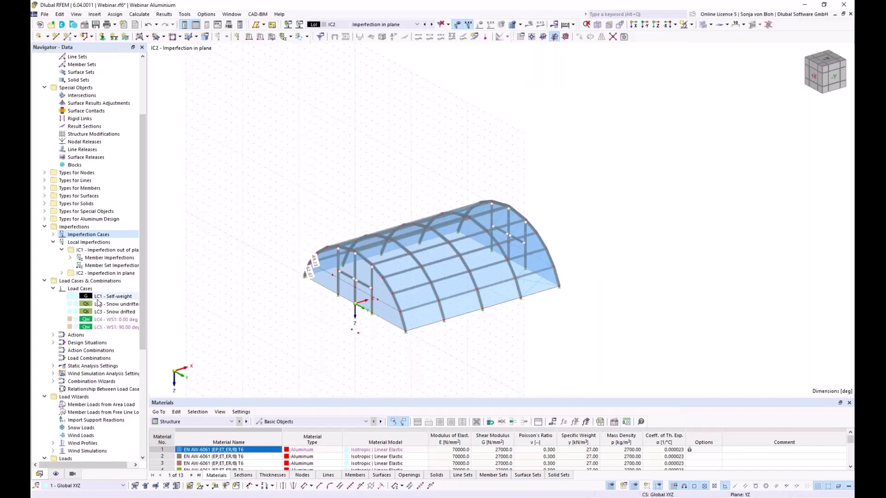
{"action": "left_click", "coordinate": [62, 274]}
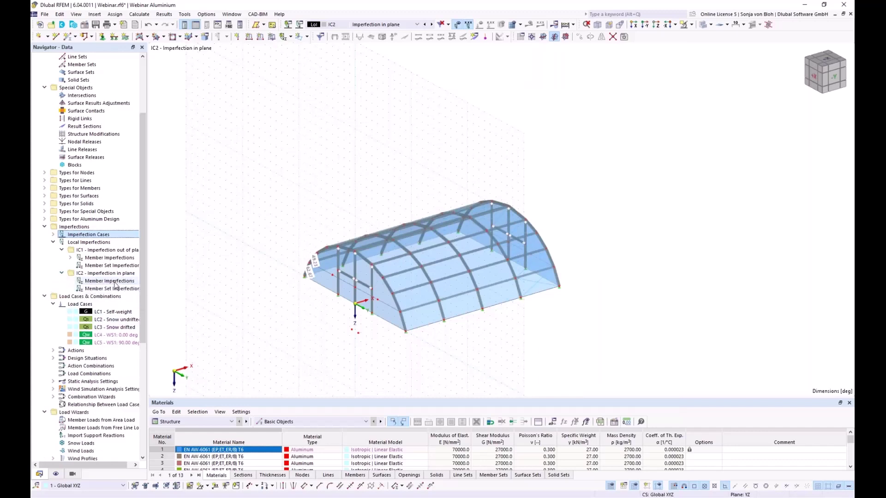
Start an IC2 member imperfection as a relative 1/234 initial sway in Global XYZ.
{"action": "right_click", "coordinate": [115, 282]}
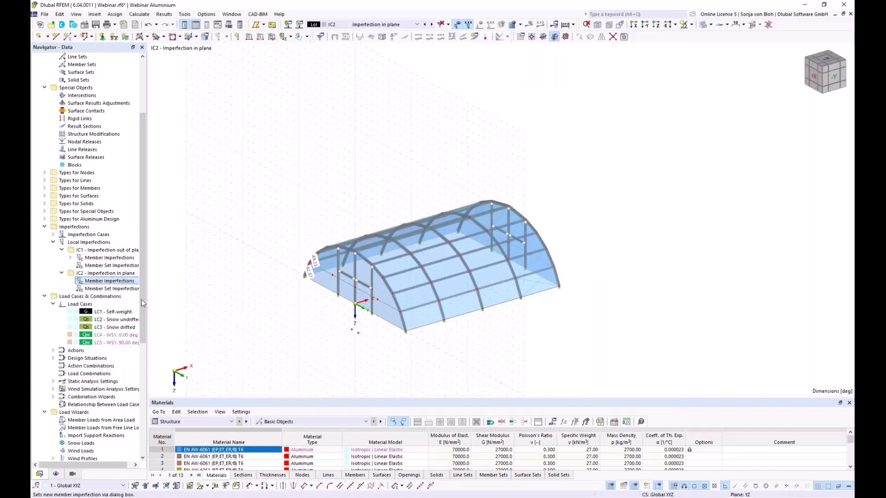
{"action": "left_click", "coordinate": [139, 298]}
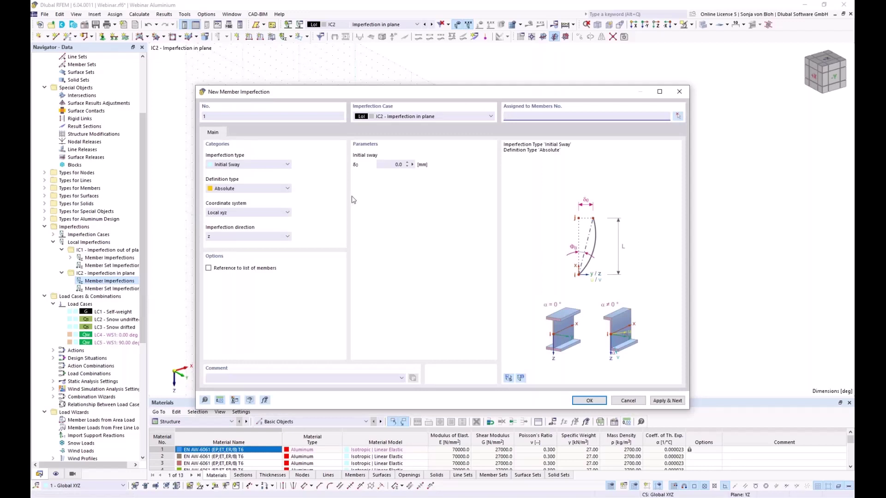
{"action": "left_click", "coordinate": [268, 189]}
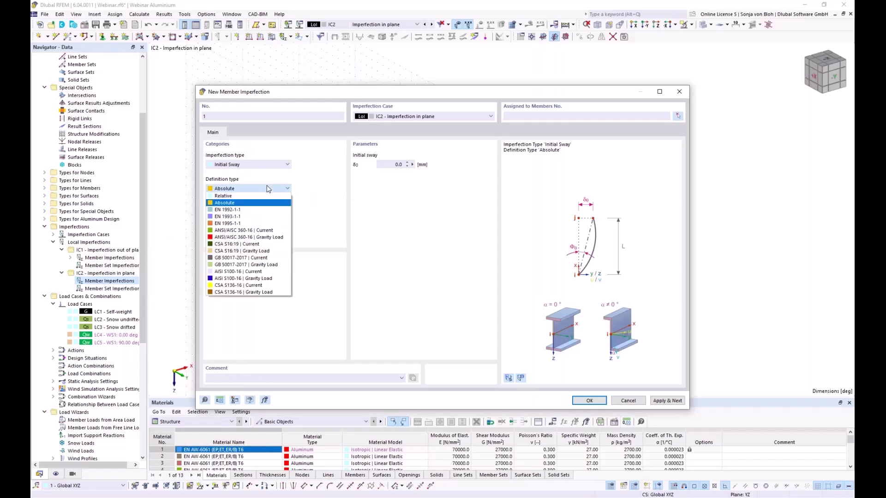
{"action": "left_click", "coordinate": [246, 202]}
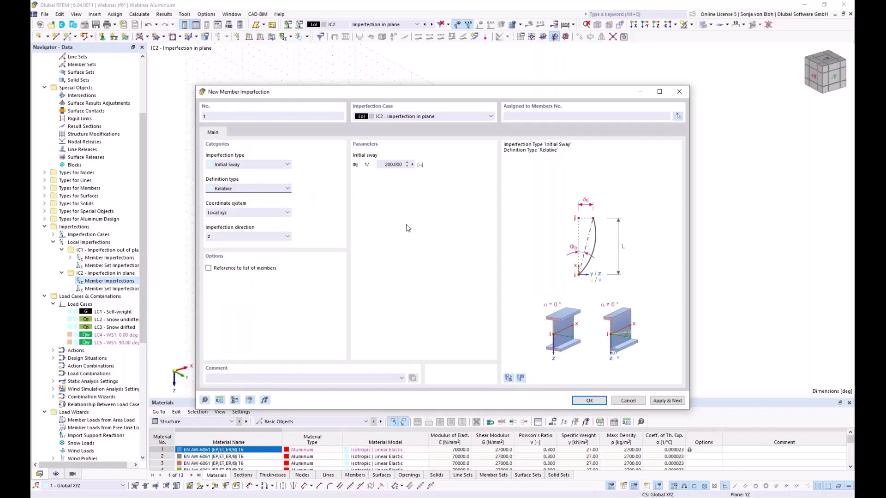
{"action": "left_click", "coordinate": [392, 165]}
{"action": "type", "text": "234"}
{"action": "left_click", "coordinate": [243, 213]}
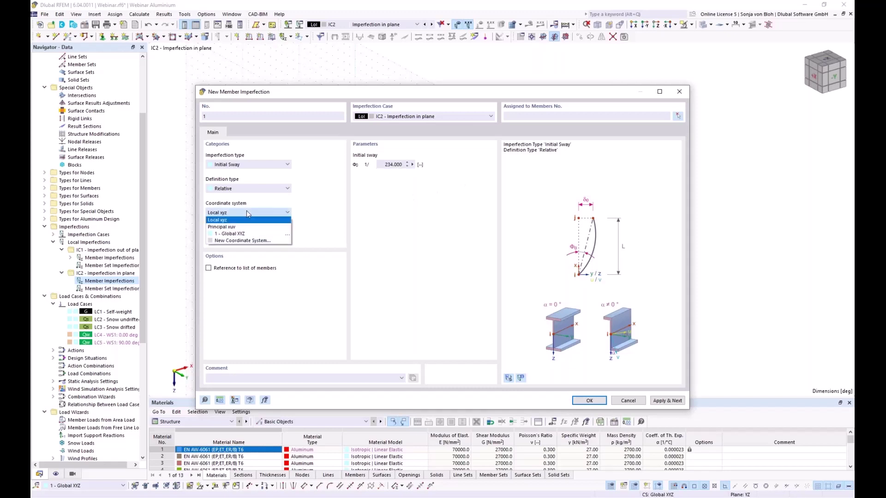
{"action": "left_click", "coordinate": [239, 234]}
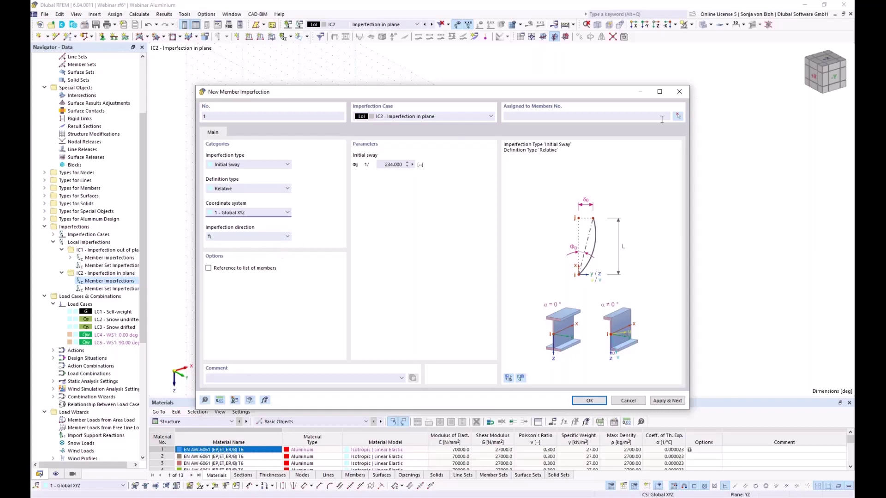
Assign the 1/234 sway to columns 126, 128, 131 and 133 and save it.
{"action": "left_click", "coordinate": [678, 115]}
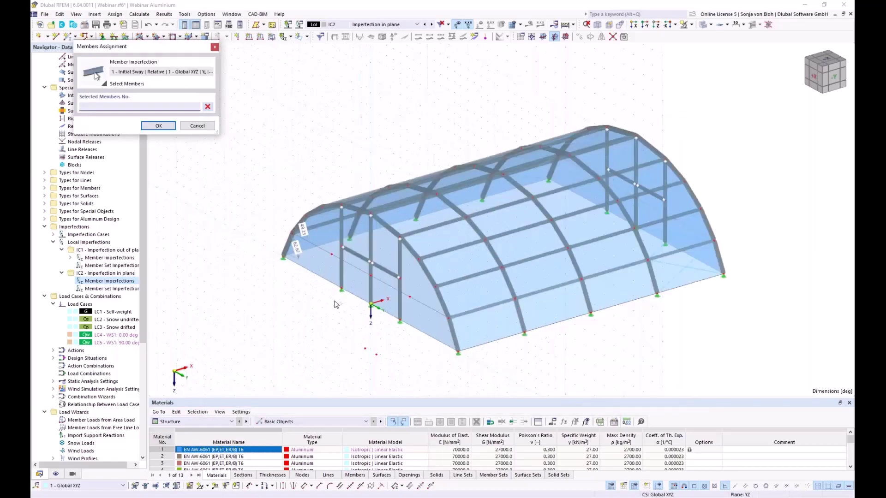
{"action": "scroll", "coordinate": [335, 305], "scroll_direction": "up", "scroll_amount": 1}
{"action": "left_click", "coordinate": [343, 240]}
{"action": "left_click", "coordinate": [413, 276]}
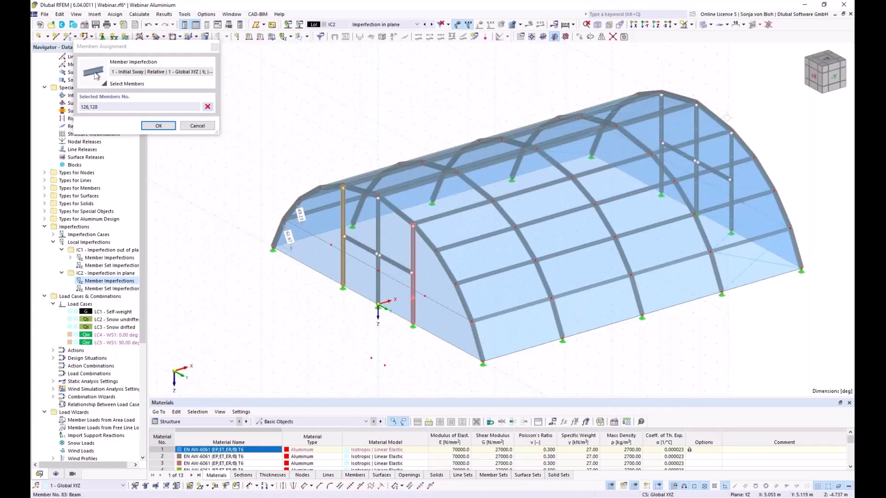
{"action": "left_click", "coordinate": [662, 138]}
{"action": "left_click", "coordinate": [731, 174]}
{"action": "left_click", "coordinate": [154, 128]}
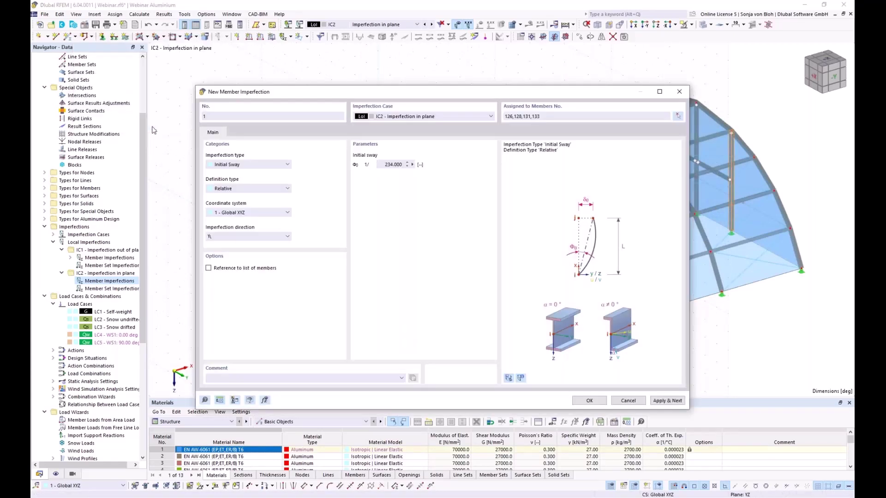
{"action": "left_click", "coordinate": [667, 400]}
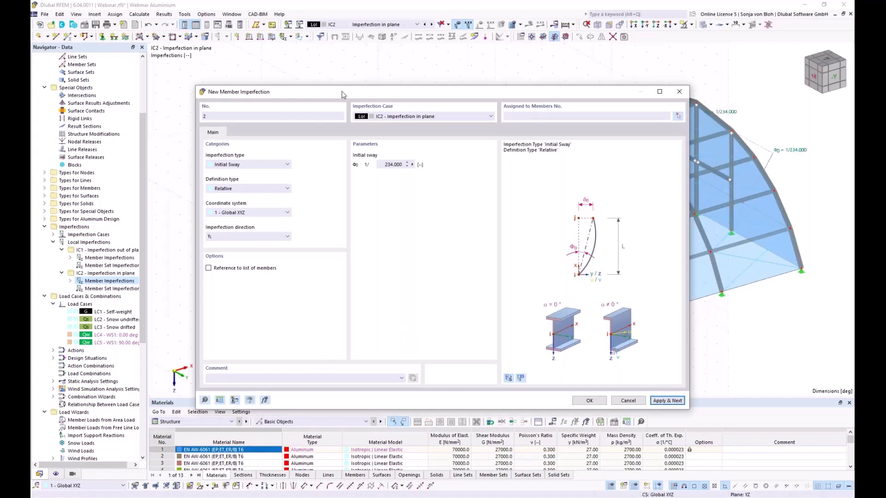
Give imperfection 2 a relative 1/245 sway on columns 127 and 132 and save it.
{"action": "left_click", "coordinate": [518, 118]}
{"action": "left_click", "coordinate": [379, 164]}
{"action": "type", "text": "245"}
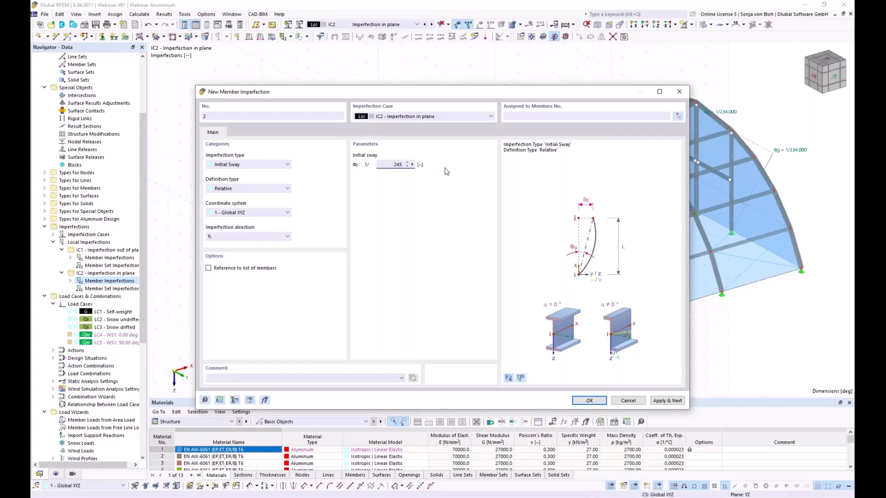
{"action": "left_click", "coordinate": [678, 115]}
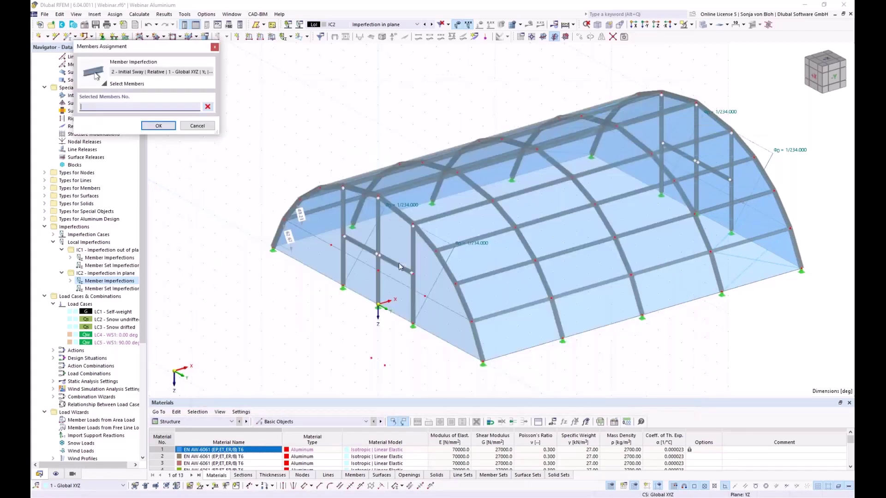
{"action": "left_click", "coordinate": [377, 274]}
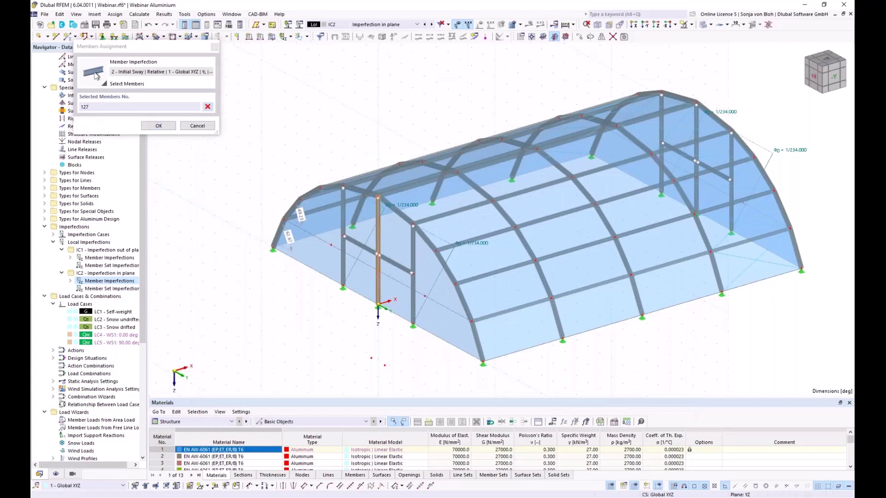
{"action": "left_click", "coordinate": [697, 121]}
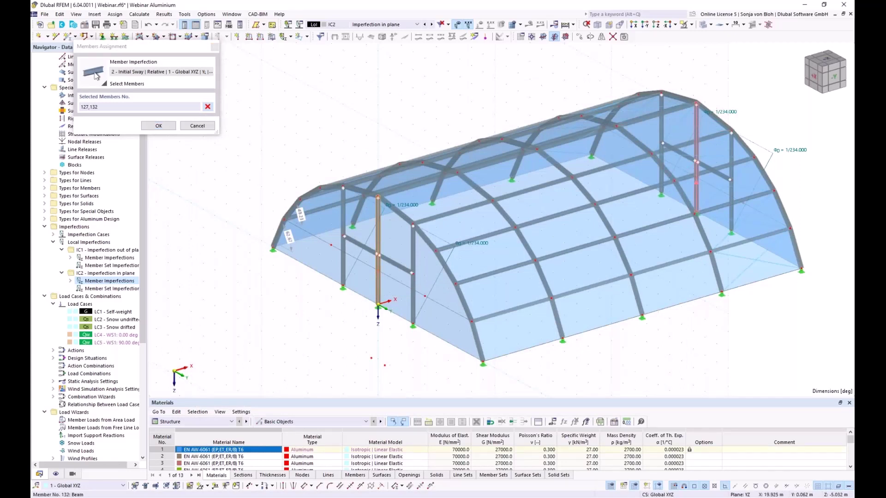
{"action": "left_click", "coordinate": [158, 126]}
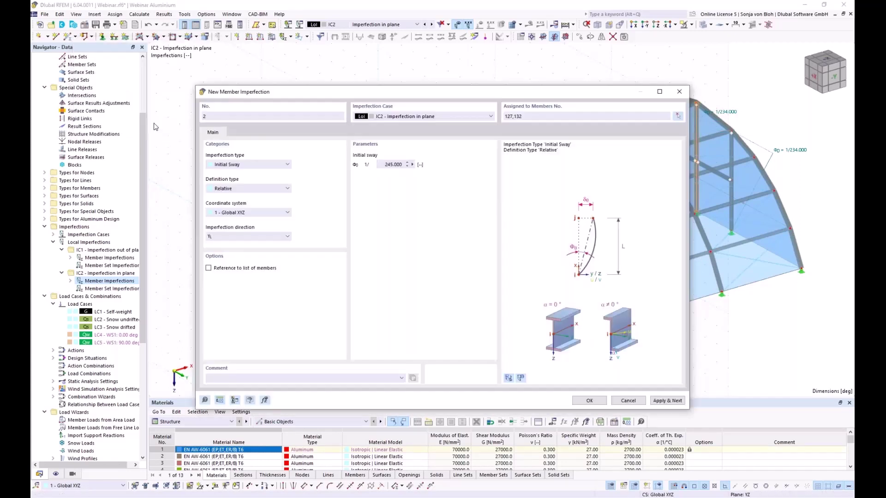
{"action": "left_click", "coordinate": [668, 400]}
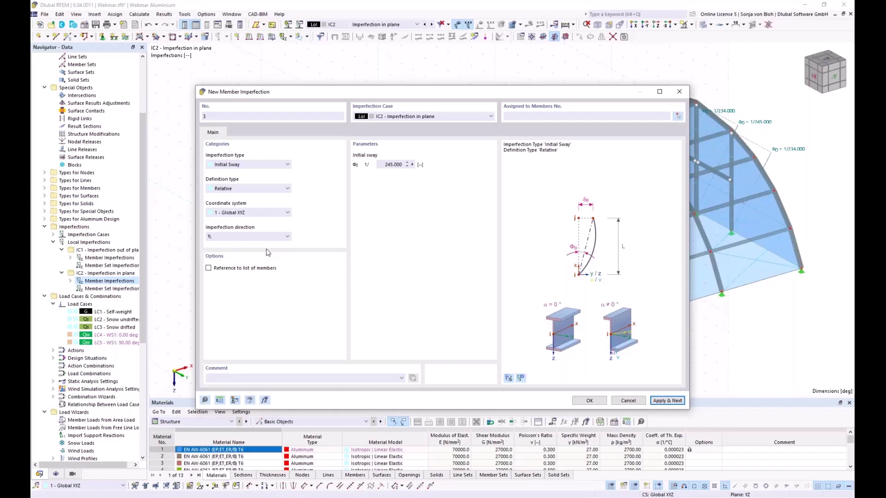
Make imperfection 3 an absolute 47 mm initial bow in local axes, referenced to the member list.
{"action": "left_click", "coordinate": [253, 165]}
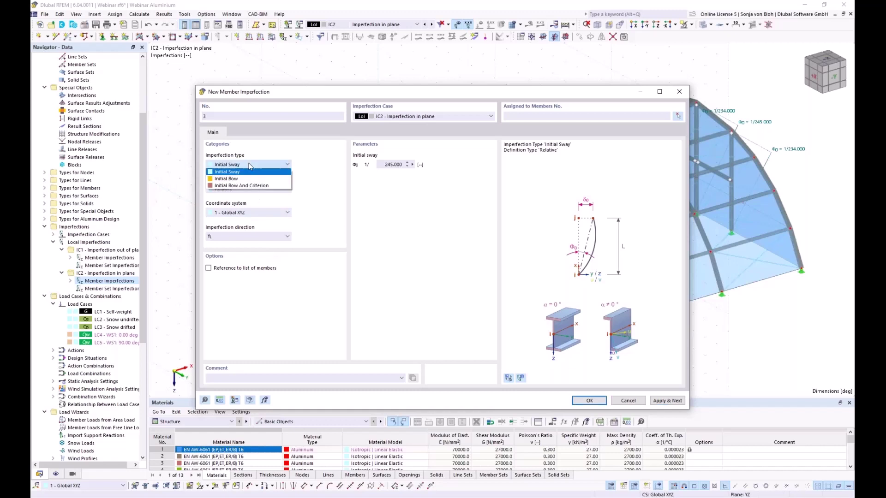
{"action": "left_click", "coordinate": [229, 179]}
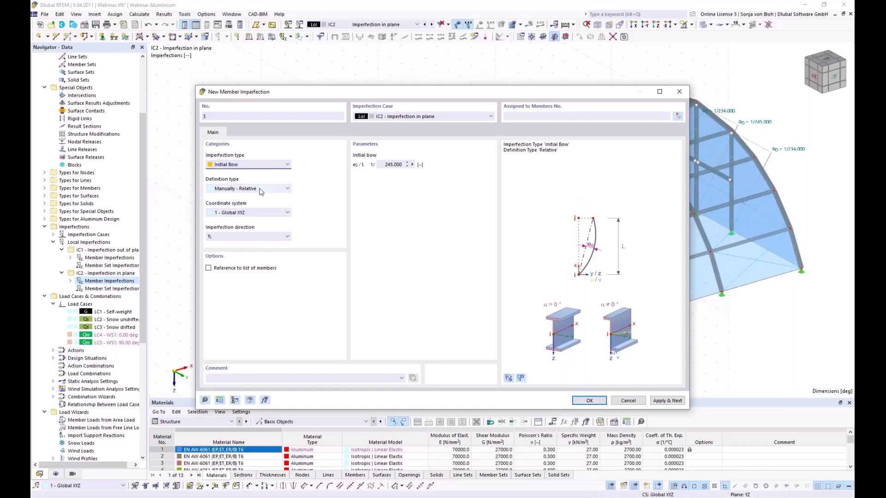
{"action": "left_click", "coordinate": [242, 189]}
{"action": "left_click", "coordinate": [240, 203]}
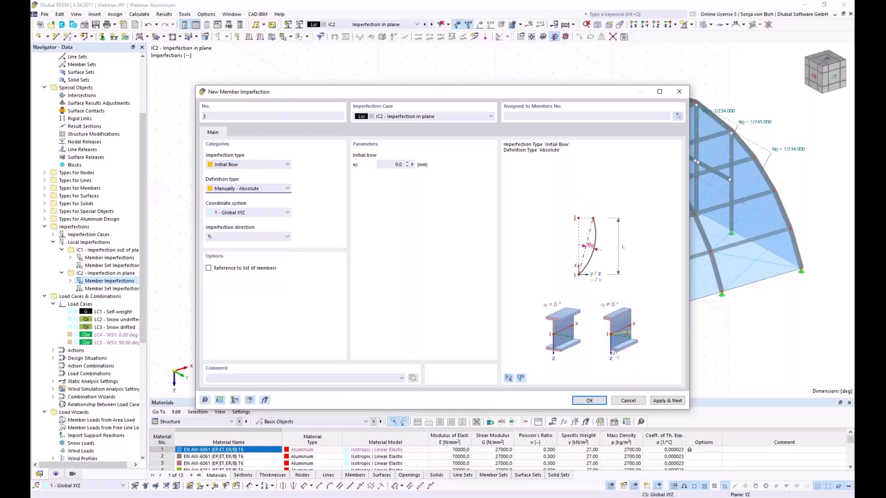
{"action": "left_click", "coordinate": [397, 165]}
{"action": "type", "text": "47"}
{"action": "left_click", "coordinate": [274, 213]}
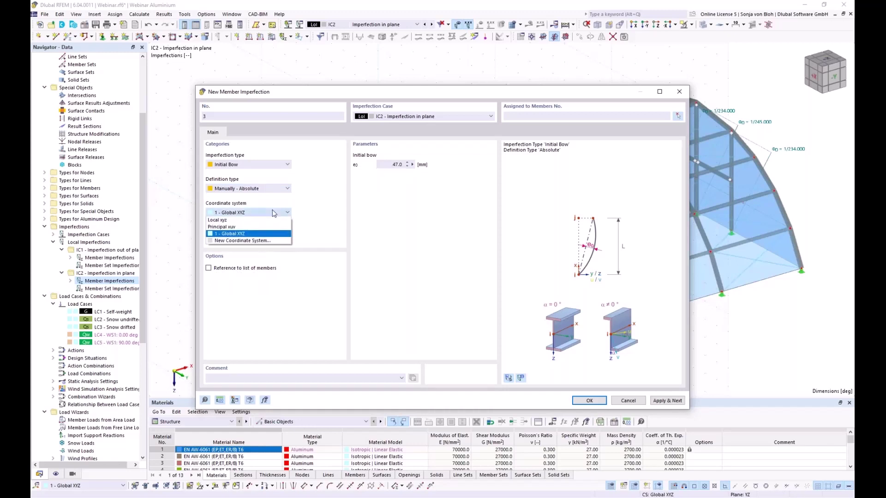
{"action": "left_click", "coordinate": [227, 221]}
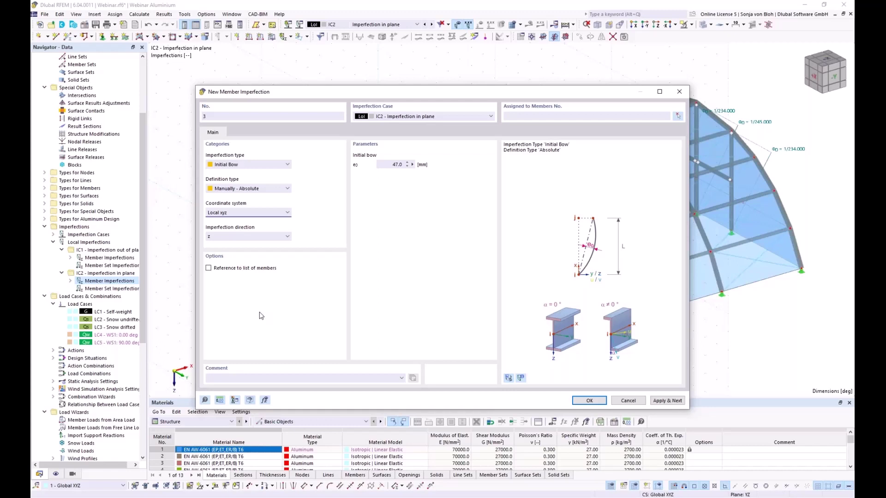
{"action": "left_click", "coordinate": [209, 268]}
Assign the 47 mm bow to arch members 1–5, save it, and set the next bow's direction to -z.
{"action": "left_click", "coordinate": [678, 117]}
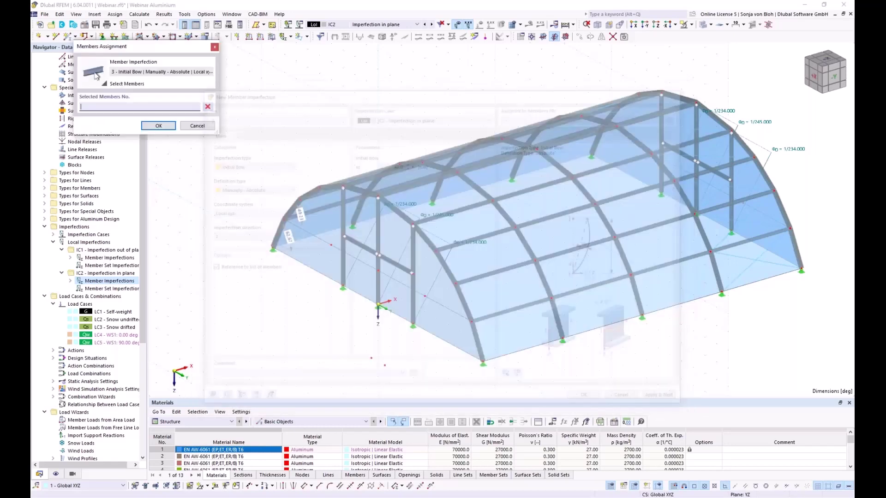
{"action": "middle_click_drag", "start_coordinate": [306, 323], "coordinate": [317, 296], "text": "ctrl"}
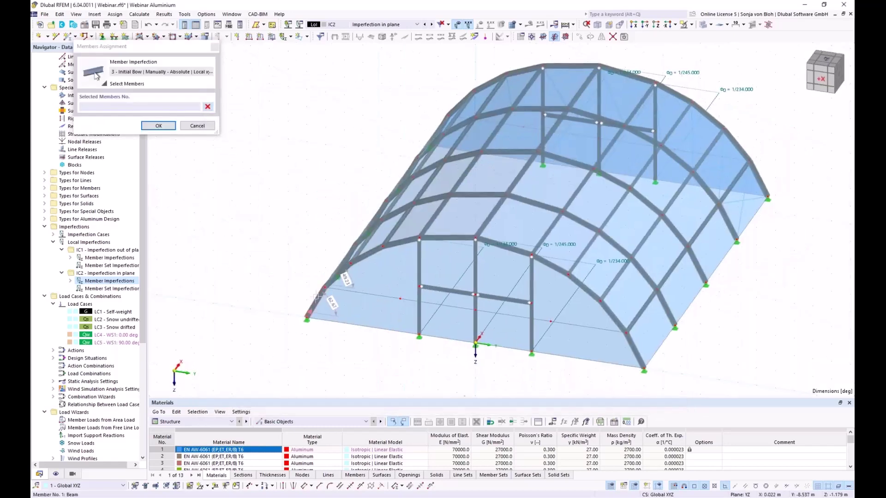
{"action": "left_click", "coordinate": [317, 296]}
{"action": "left_click", "coordinate": [339, 273]}
{"action": "left_click", "coordinate": [369, 253]}
{"action": "left_click", "coordinate": [398, 243]}
{"action": "left_click", "coordinate": [446, 238]}
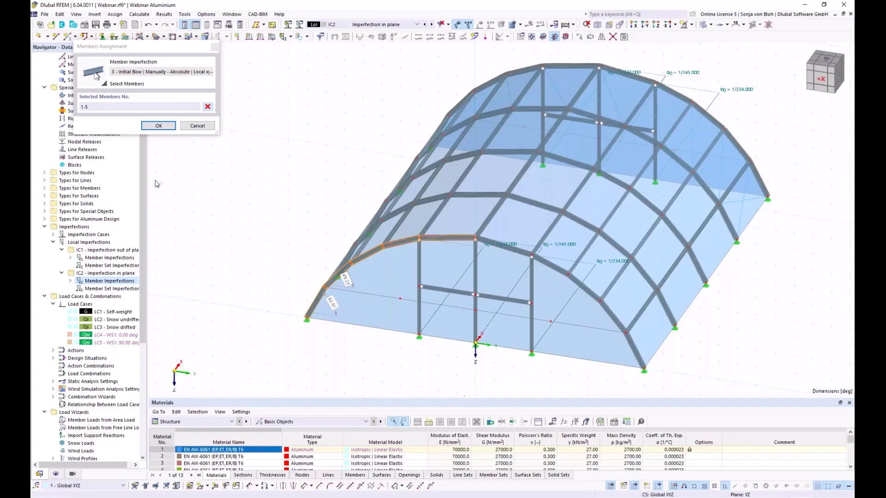
{"action": "left_click", "coordinate": [159, 126]}
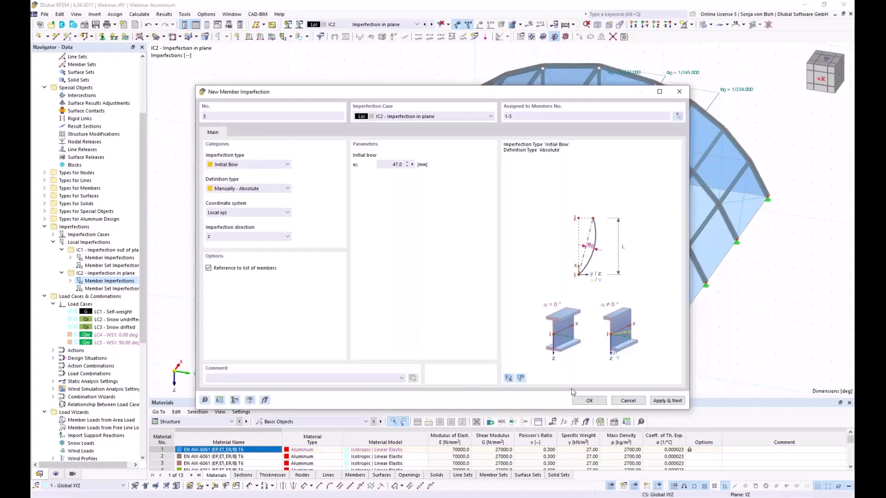
{"action": "left_click", "coordinate": [667, 401]}
{"action": "left_click", "coordinate": [241, 237]}
{"action": "left_click", "coordinate": [243, 255]}
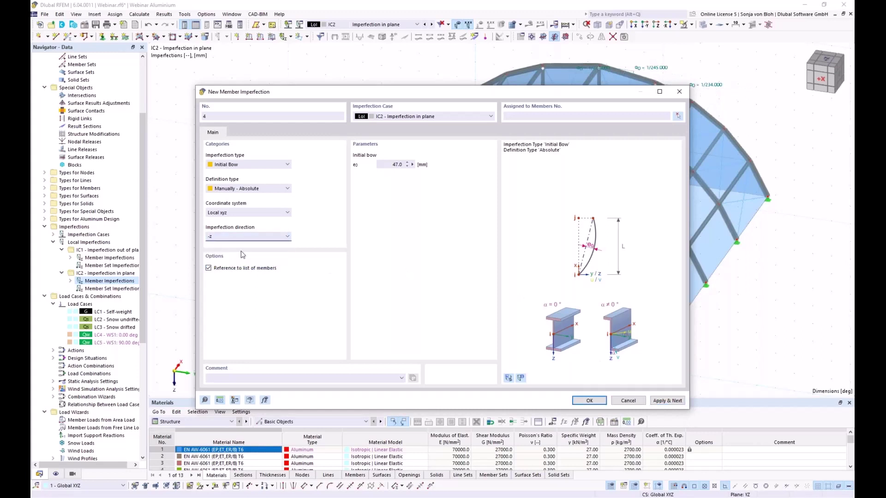
Assign the 47 mm -z bow to arch members 75 to 71 and save imperfection 4.
{"action": "left_click", "coordinate": [680, 117]}
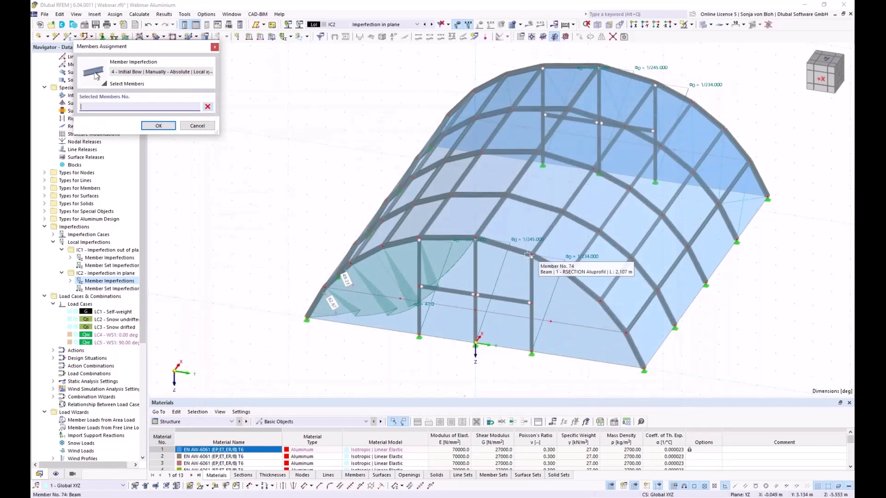
{"action": "left_click", "coordinate": [504, 246]}
{"action": "left_click", "coordinate": [586, 292]}
{"action": "left_click", "coordinate": [626, 333]}
{"action": "left_click", "coordinate": [159, 125]}
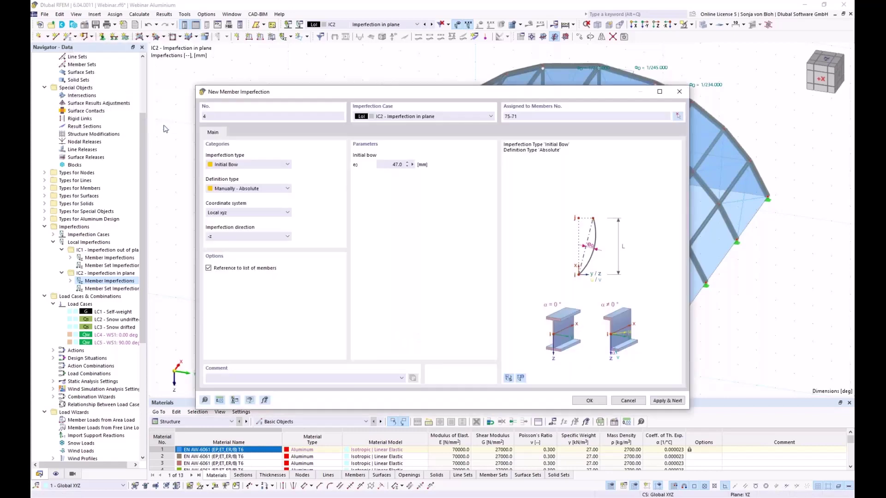
{"action": "left_click", "coordinate": [589, 400]}
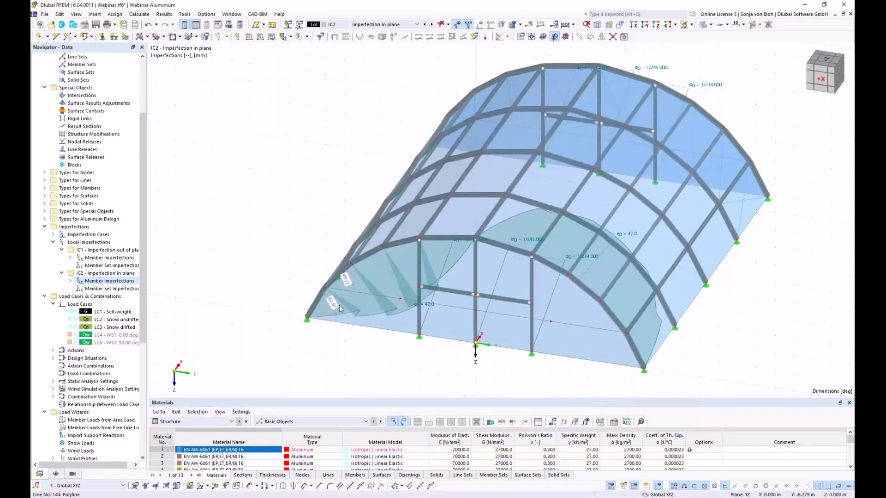
{"action": "scroll", "coordinate": [370, 346], "scroll_direction": "down", "scroll_amount": 3}
{"action": "middle_click_drag", "start_coordinate": [378, 357], "coordinate": [348, 312], "text": "ctrl"}
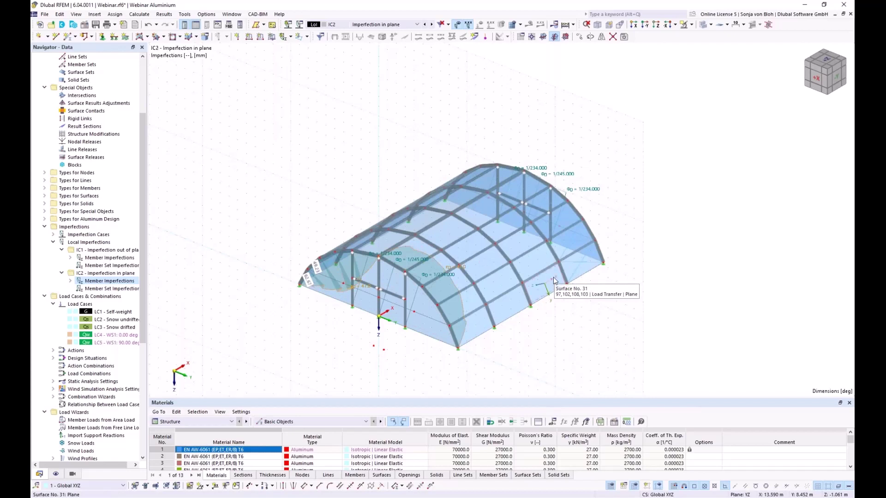
Copy the 47.0 mm bow imperfections 4 times at 5.000 m spacing in global X.
{"action": "left_click", "coordinate": [580, 36]}
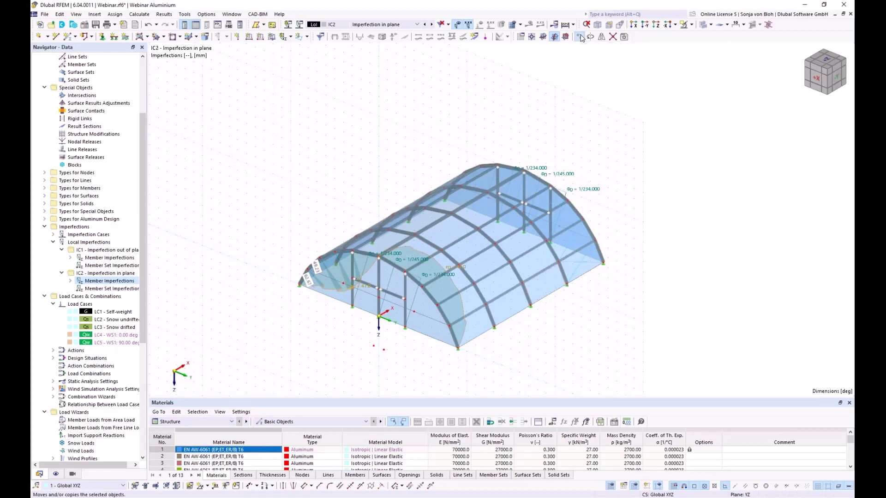
{"action": "double_click", "coordinate": [411, 187]}
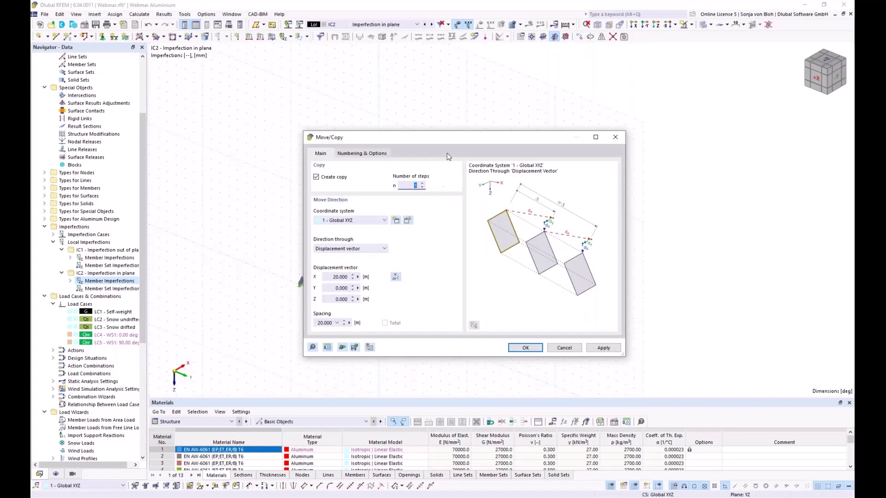
{"action": "left_click_drag", "start_coordinate": [450, 143], "coordinate": [246, 120]}
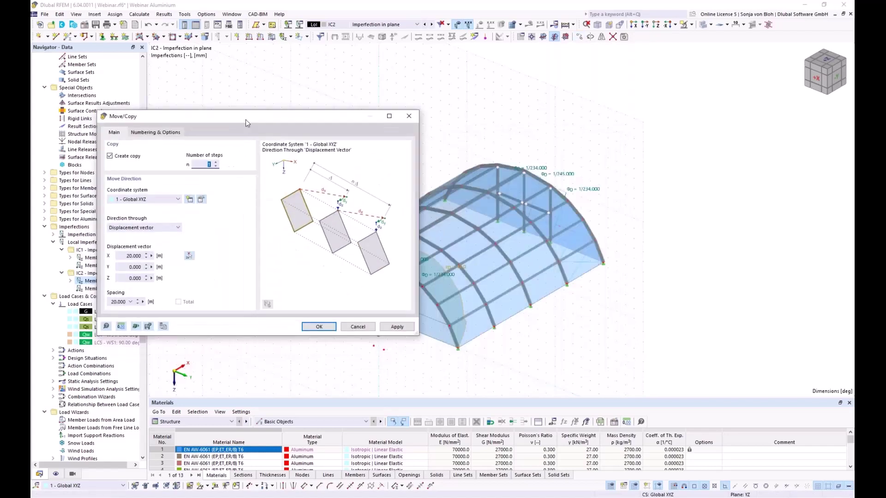
{"action": "type", "text": "4"}
{"action": "left_click", "coordinate": [189, 256]}
{"action": "scroll", "coordinate": [471, 366], "scroll_direction": "up", "scroll_amount": 3}
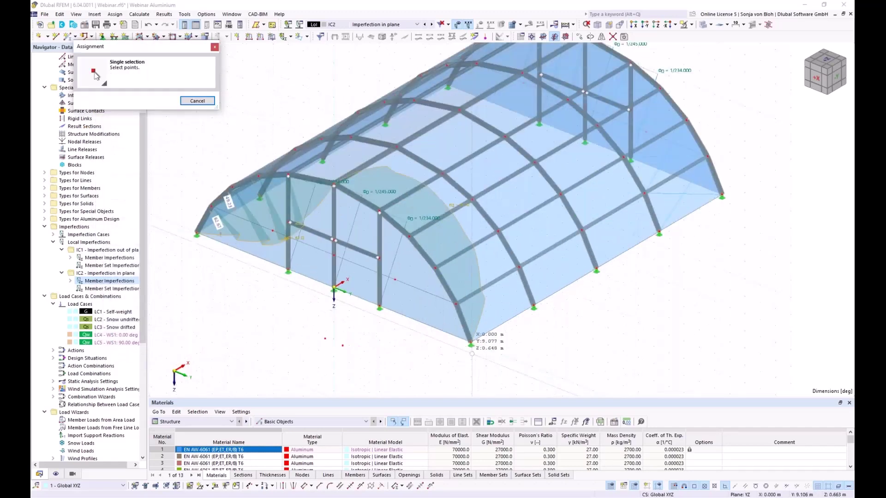
{"action": "left_click", "coordinate": [533, 308]}
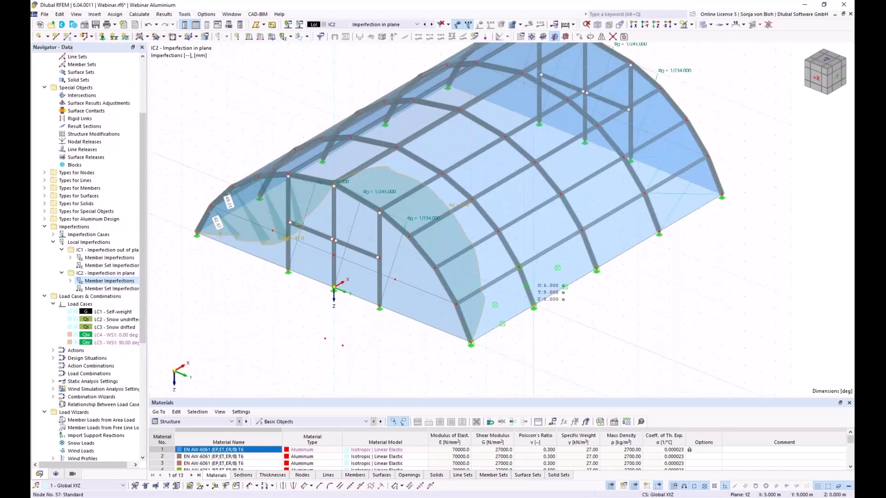
{"action": "left_click", "coordinate": [533, 306]}
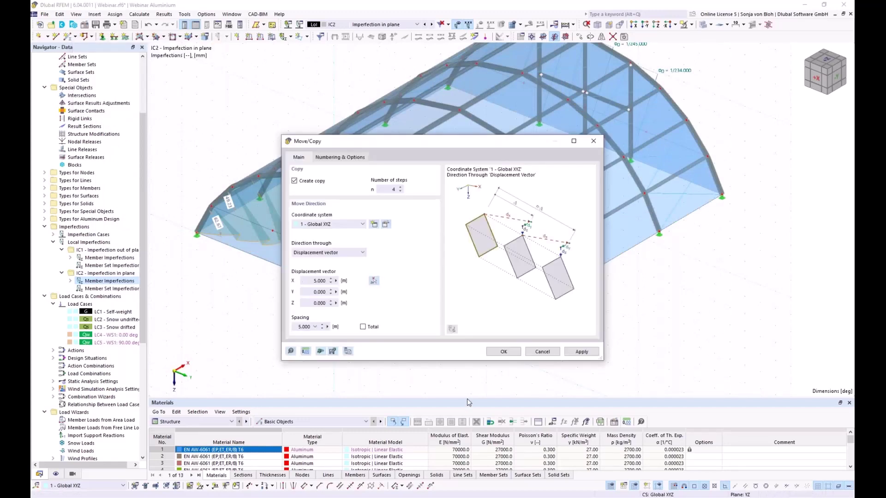
{"action": "left_click", "coordinate": [503, 354]}
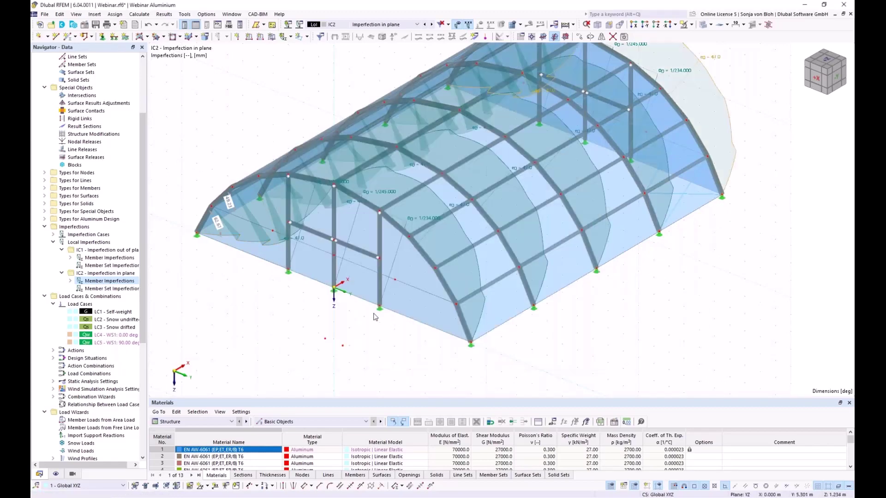
{"action": "scroll", "coordinate": [374, 314], "scroll_direction": "down", "scroll_amount": 3}
Orbit the model to check the copies, then edit the Load Cases & Combinations settings (EN 1990, DIN 2012-08).
{"action": "middle_click_drag", "start_coordinate": [382, 355], "coordinate": [369, 341], "text": "ctrl"}
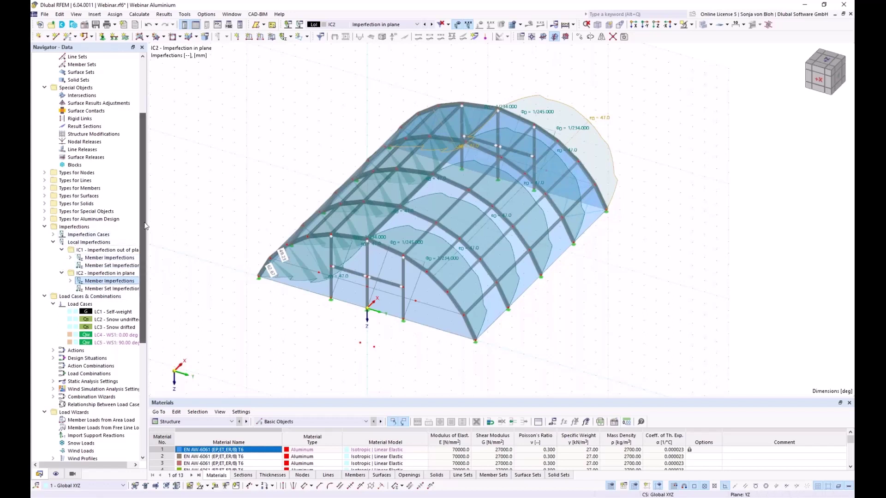
{"action": "right_click", "coordinate": [80, 297]}
{"action": "left_click", "coordinate": [112, 302]}
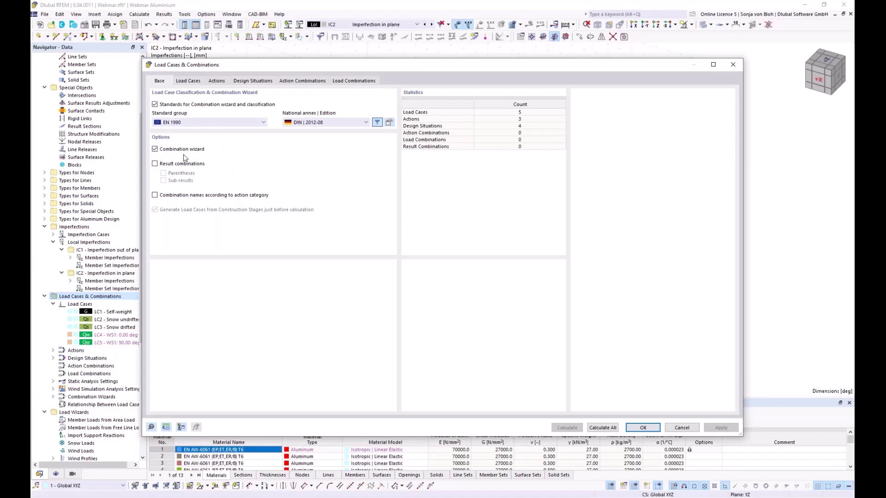
Delete the SLS design situations DS2 through DS4.
{"action": "left_click", "coordinate": [252, 82]}
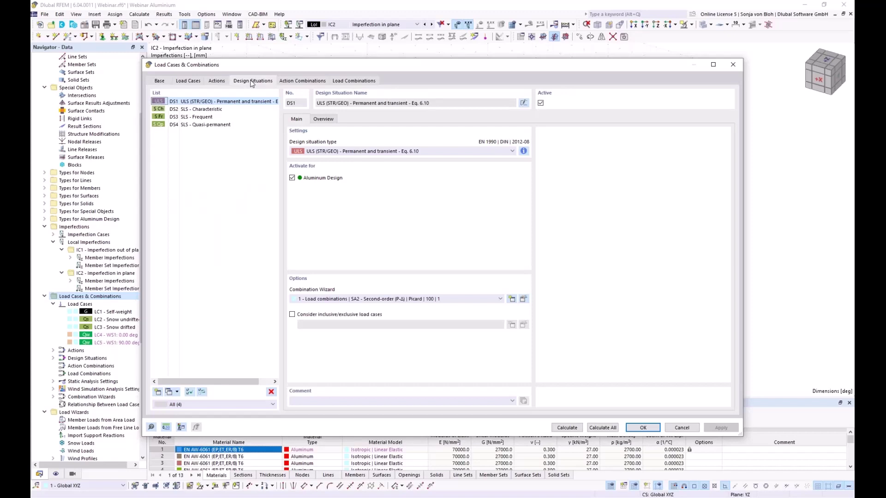
{"action": "left_click", "coordinate": [201, 110]}
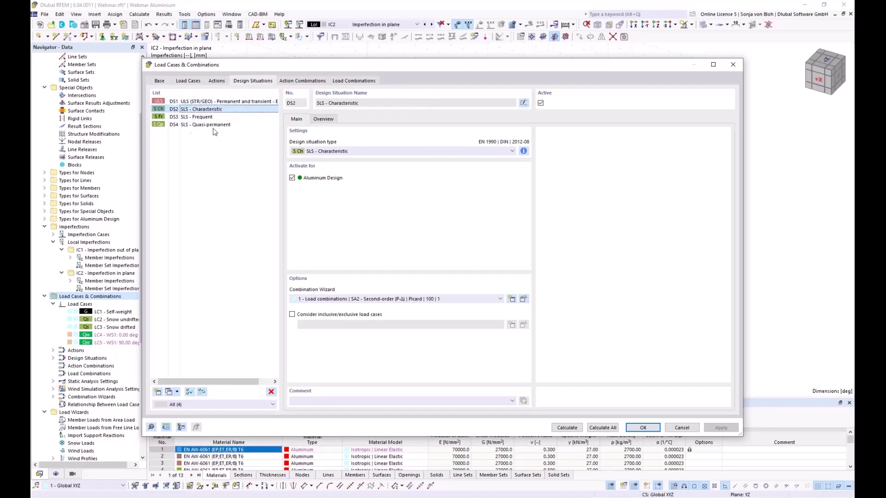
{"action": "left_click", "coordinate": [210, 125], "text": "shift"}
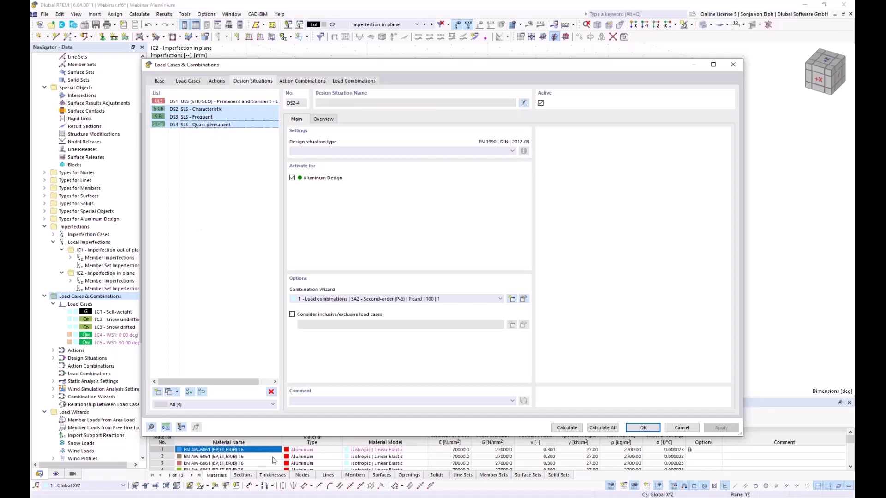
{"action": "left_click", "coordinate": [271, 392]}
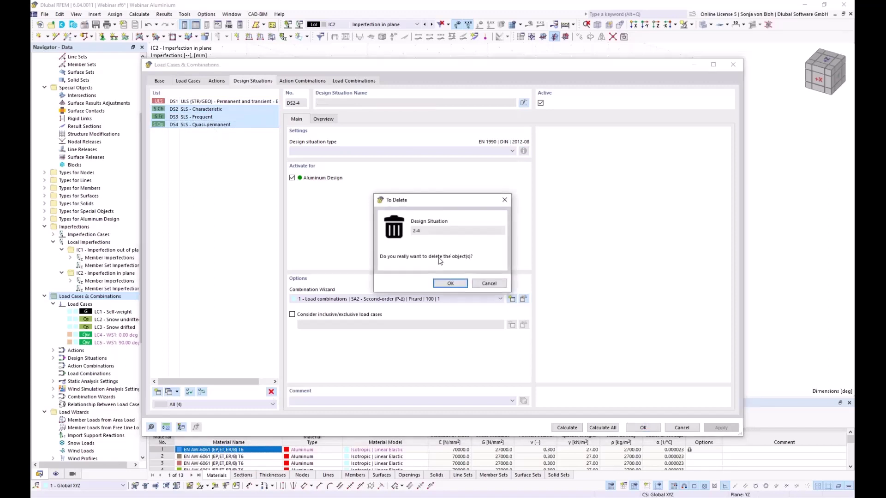
{"action": "left_click", "coordinate": [455, 283]}
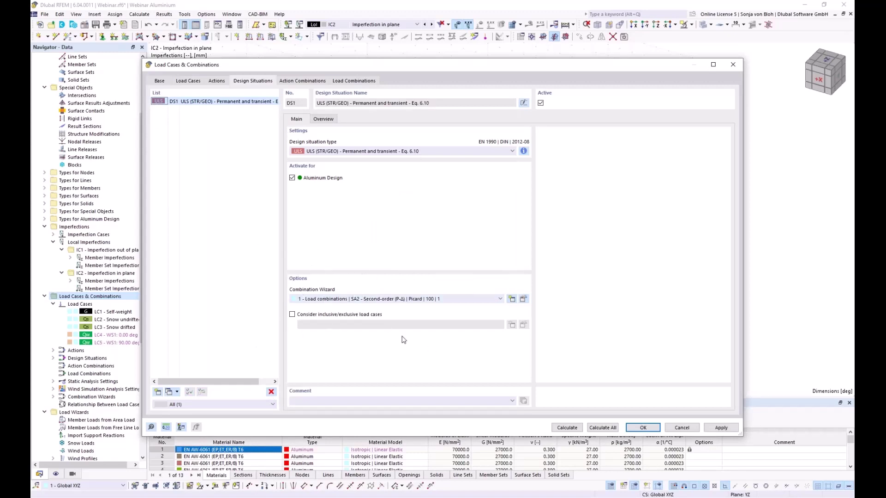
Accept DS1's combination wizard to generate combinations CO1–CO26, and collapse the Imperfections branch.
{"action": "left_click", "coordinate": [524, 300]}
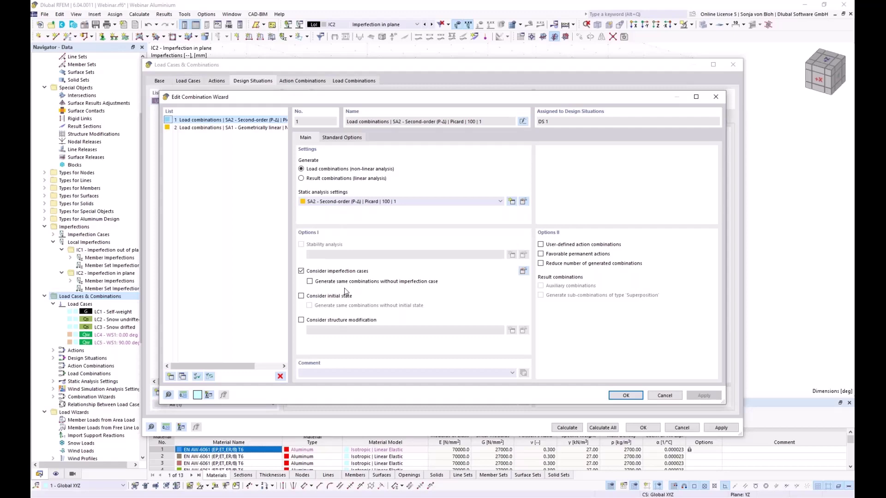
{"action": "left_click", "coordinate": [626, 396]}
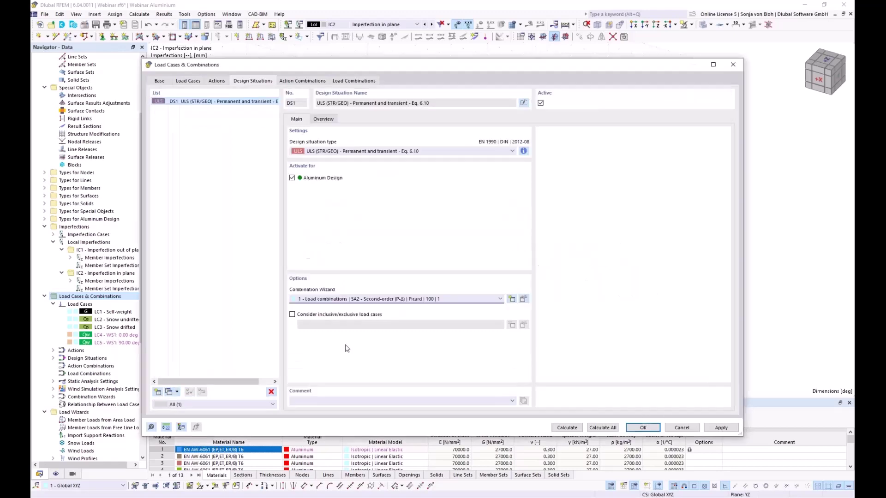
{"action": "left_click", "coordinate": [353, 81]}
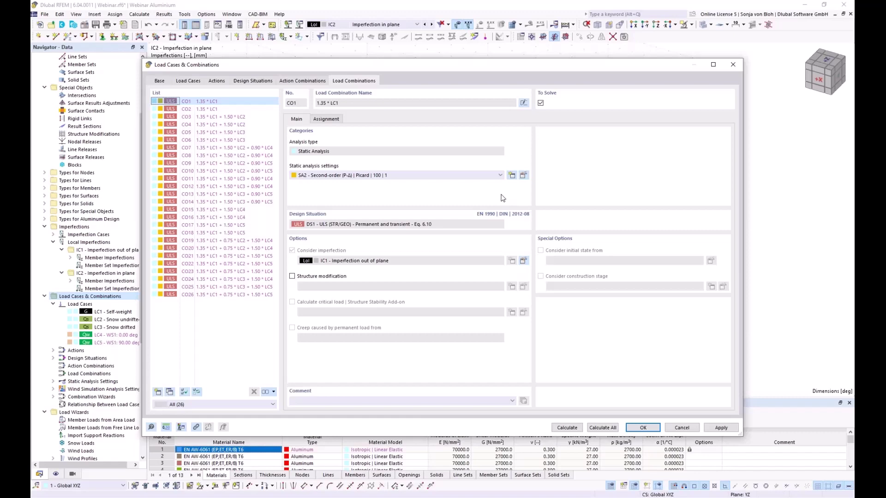
{"action": "left_click", "coordinate": [641, 428]}
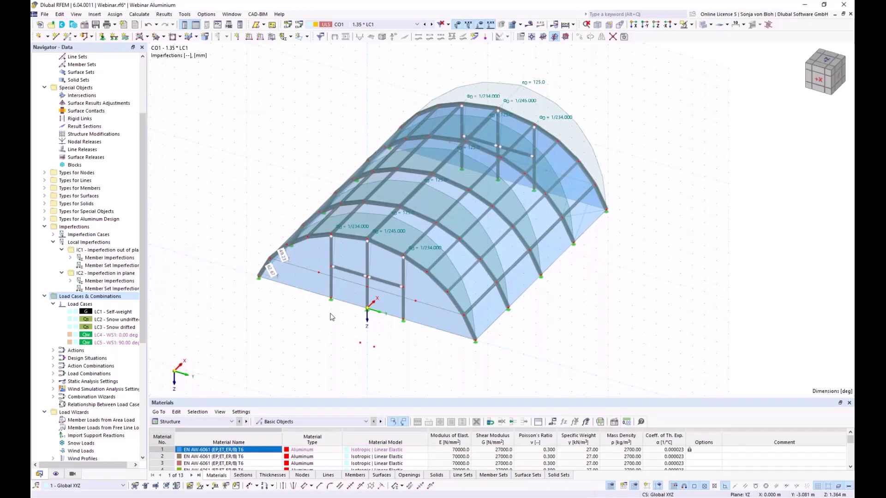
{"action": "left_click", "coordinate": [44, 226]}
Untick Perform stability design in the 1 - Default EN 1999 aluminium ultimate configuration.
{"action": "left_click", "coordinate": [44, 234]}
{"action": "left_click_drag", "start_coordinate": [142, 316], "coordinate": [141, 373]}
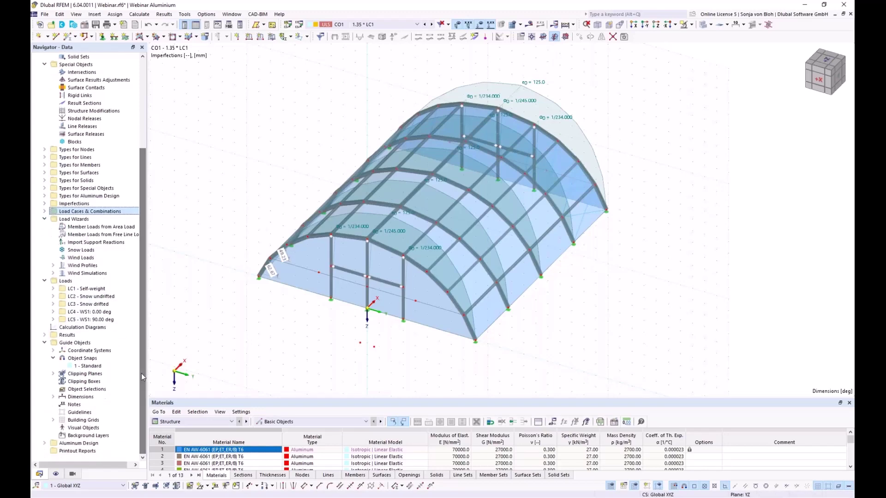
{"action": "left_click", "coordinate": [45, 443]}
{"action": "left_click", "coordinate": [54, 435]}
{"action": "double_click", "coordinate": [83, 443]}
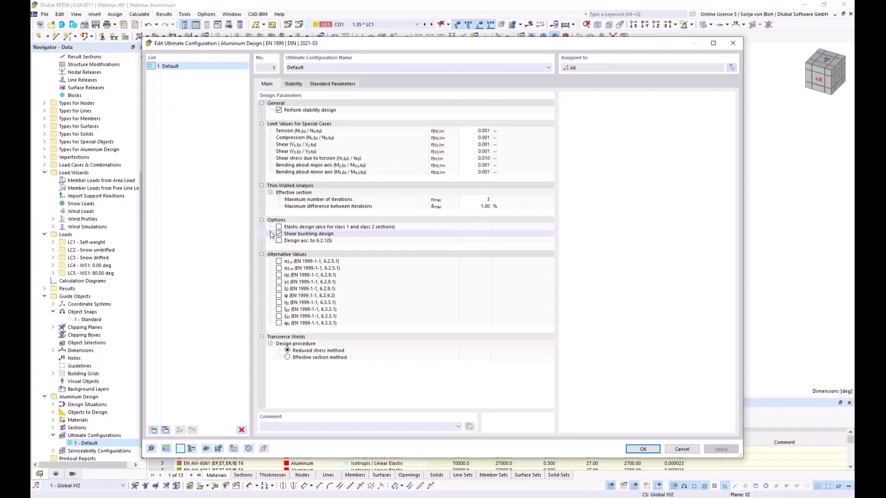
{"action": "left_click", "coordinate": [279, 109]}
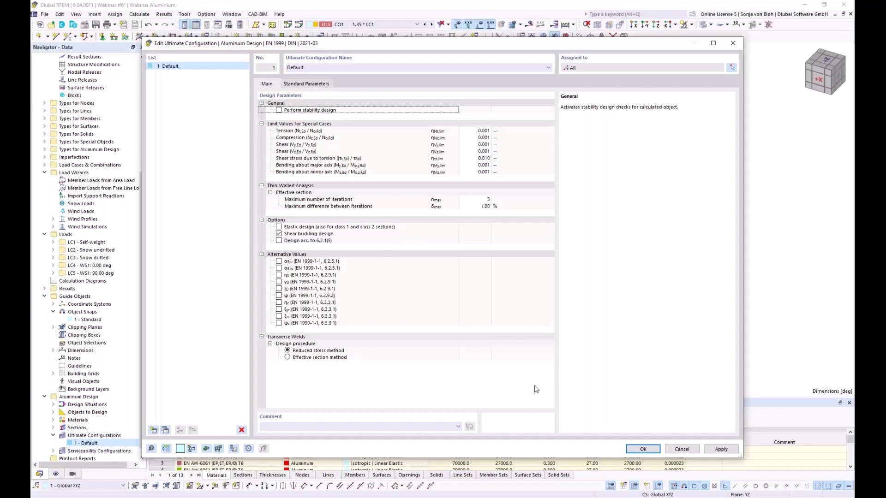
Close the configuration and untick Design All for members in the Aluminum Design Objects to Design table.
{"action": "left_click", "coordinate": [642, 449]}
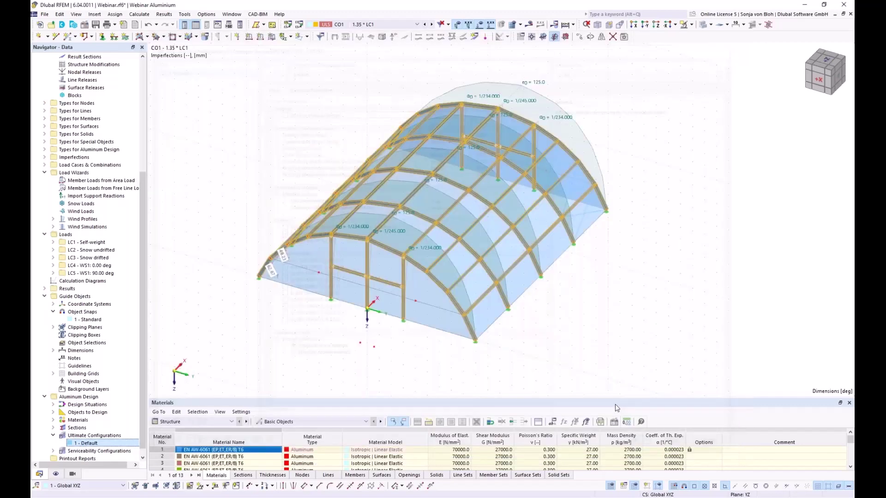
{"action": "left_click_drag", "start_coordinate": [236, 392], "coordinate": [235, 256]}
{"action": "left_click", "coordinate": [232, 278]}
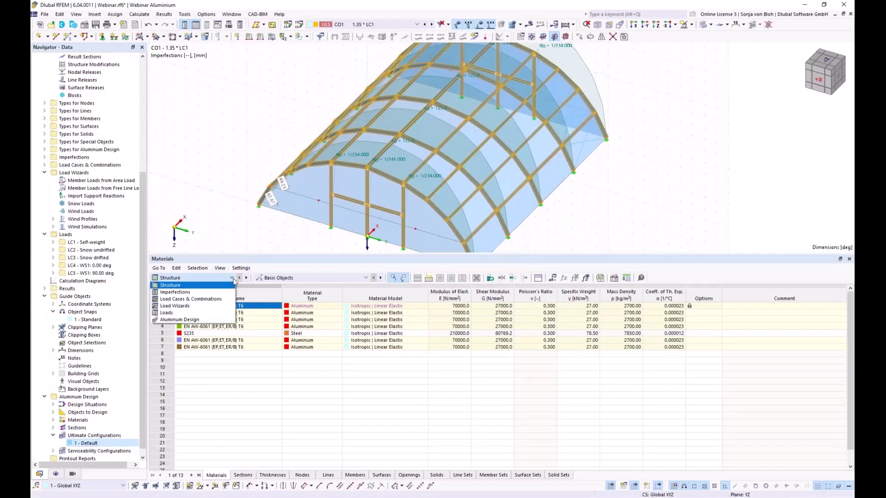
{"action": "left_click", "coordinate": [186, 324]}
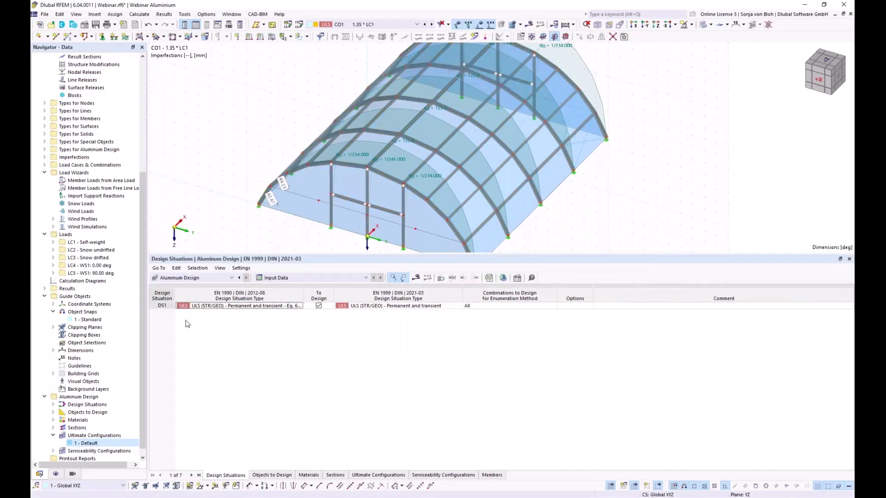
{"action": "left_click", "coordinate": [270, 475]}
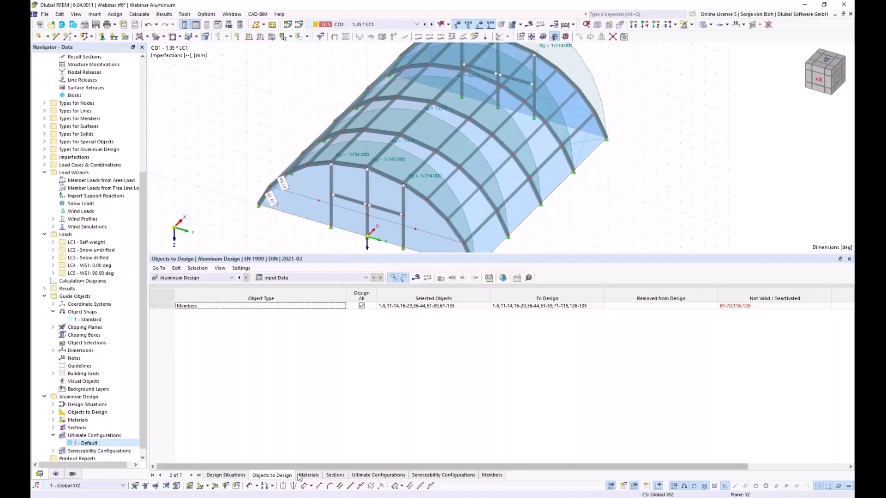
{"action": "left_click", "coordinate": [362, 307]}
{"action": "left_click", "coordinate": [361, 306]}
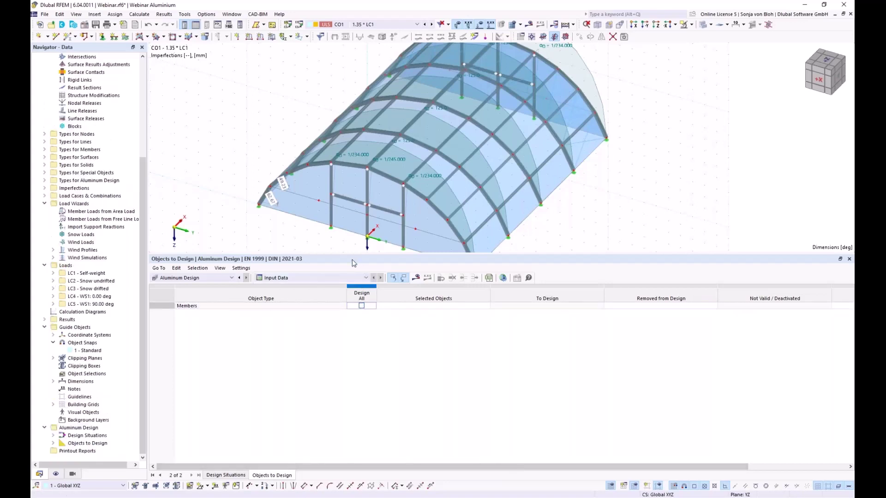
Box-select the members of the five arch frames in a front view.
{"action": "left_click_drag", "start_coordinate": [350, 276], "coordinate": [406, 377]}
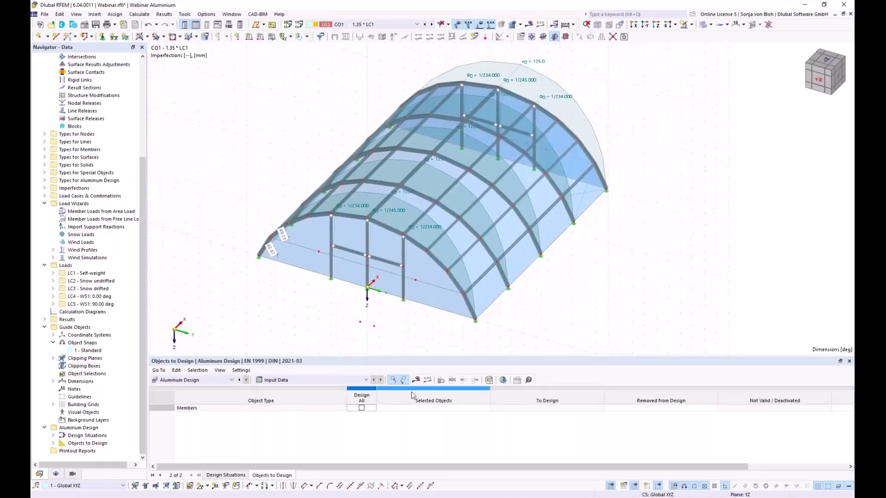
{"action": "left_click", "coordinate": [435, 407]}
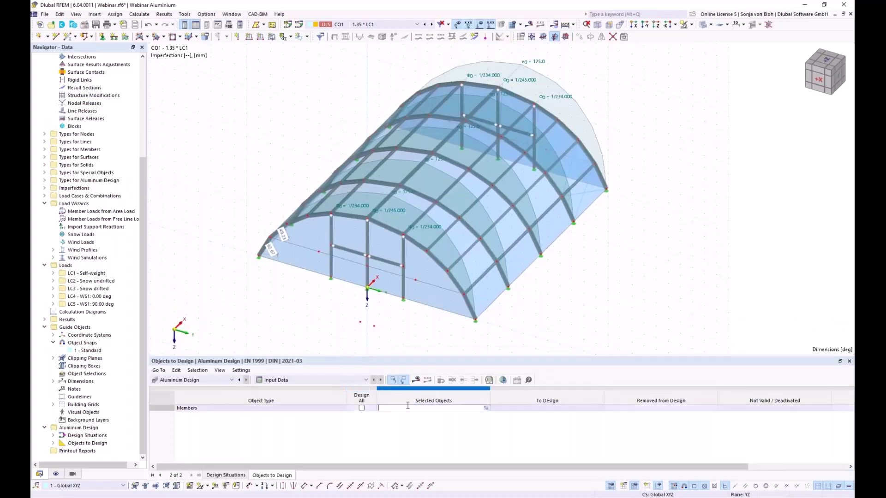
{"action": "left_click", "coordinate": [486, 408]}
{"action": "scroll", "coordinate": [406, 231], "scroll_direction": "down", "scroll_amount": 3}
{"action": "middle_click_drag", "start_coordinate": [500, 306], "coordinate": [316, 157], "text": "ctrl"}
{"action": "left_click_drag", "start_coordinate": [298, 126], "coordinate": [346, 264]}
{"action": "left_click_drag", "start_coordinate": [347, 123], "coordinate": [366, 179]}
{"action": "left_click_drag", "start_coordinate": [395, 133], "coordinate": [432, 291]}
{"action": "left_click_drag", "start_coordinate": [429, 137], "coordinate": [467, 266]}
{"action": "left_click_drag", "start_coordinate": [479, 137], "coordinate": [520, 259]}
Add the lower arch members, drop member 131, and accept members 1-5, 16-25, 36-40, 51-55, 71-75, 81-90, 96-100, 106-110.
{"action": "middle_click_drag", "start_coordinate": [360, 277], "coordinate": [500, 269]}
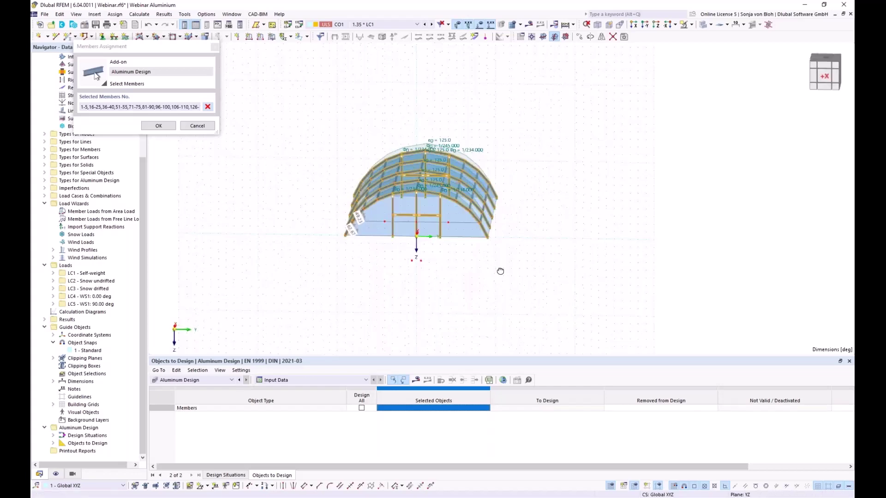
{"action": "left_click_drag", "start_coordinate": [451, 254], "coordinate": [362, 191]}
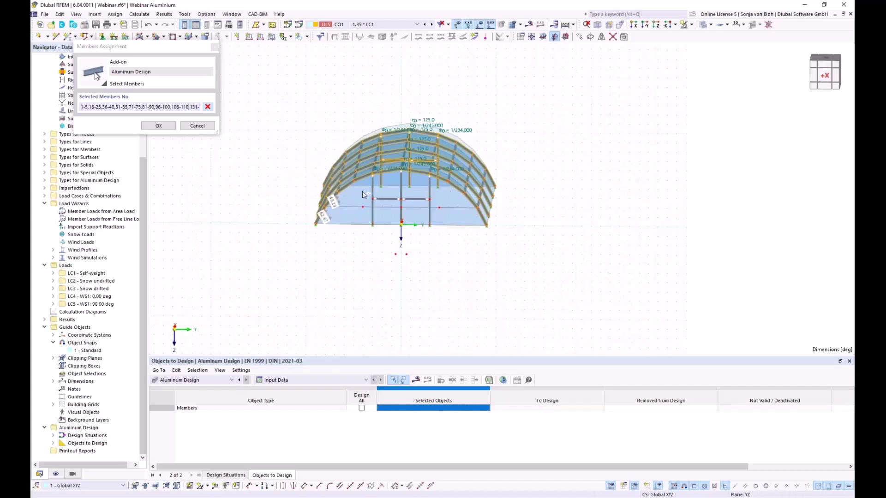
{"action": "middle_click_drag", "start_coordinate": [539, 262], "coordinate": [241, 270]}
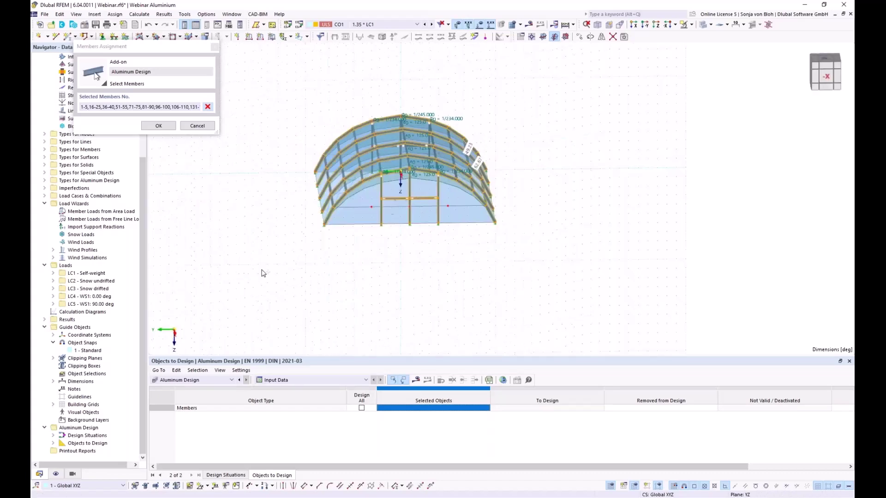
{"action": "left_click_drag", "start_coordinate": [454, 253], "coordinate": [367, 195]}
{"action": "middle_click_drag", "start_coordinate": [326, 264], "coordinate": [530, 284]}
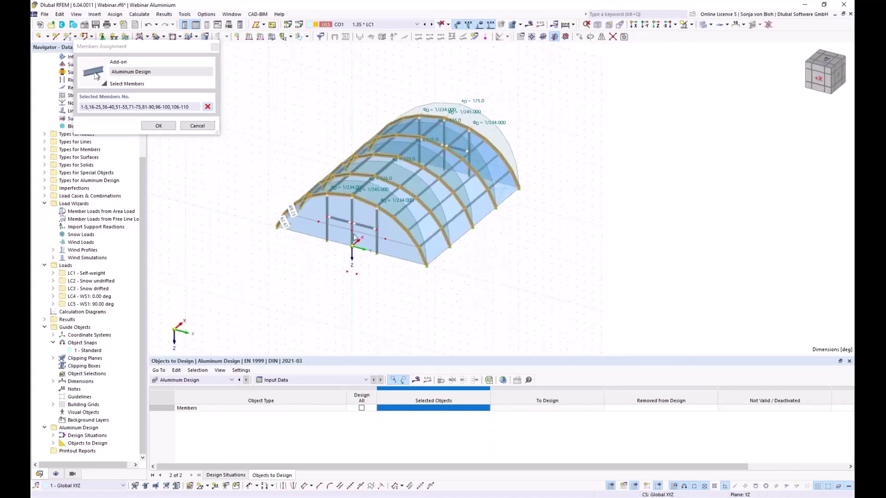
{"action": "left_click", "coordinate": [169, 127]}
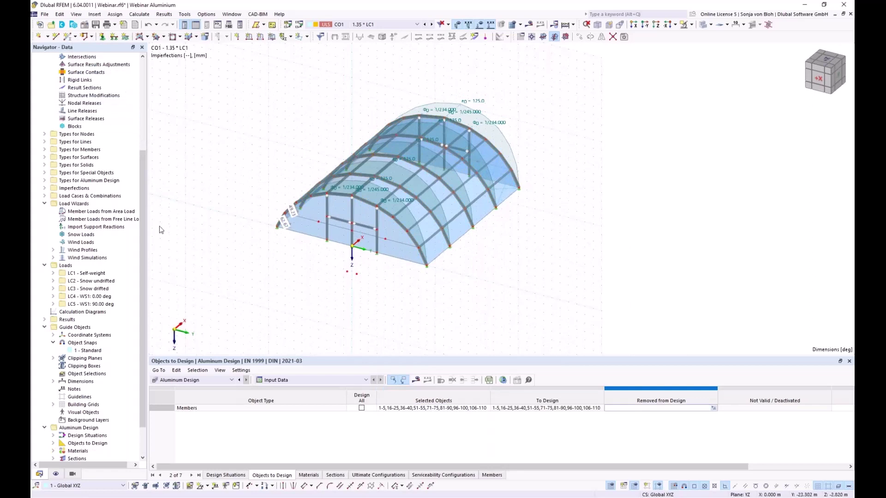
{"action": "left_click", "coordinate": [409, 408]}
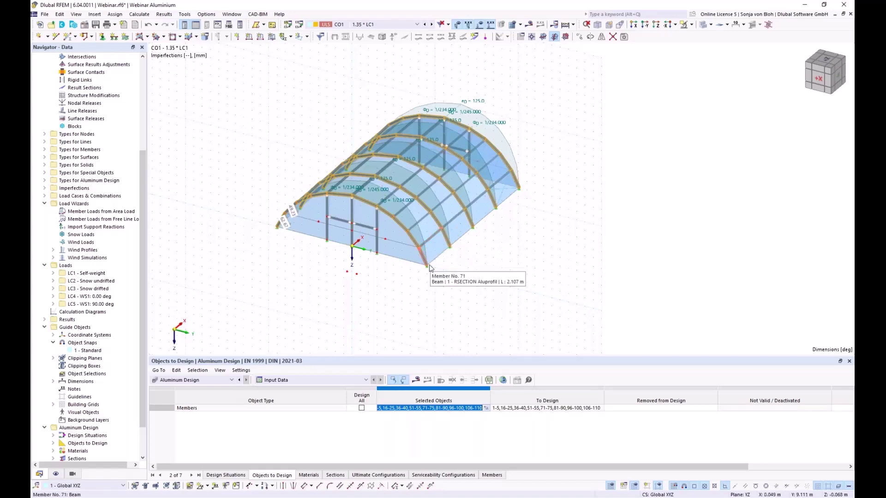
View Zeltstruktur_mE2.rf6's LC4 global displacements, with max |u| of 31.4 mm.
{"action": "scroll", "coordinate": [400, 248], "scroll_direction": "up", "scroll_amount": 5}
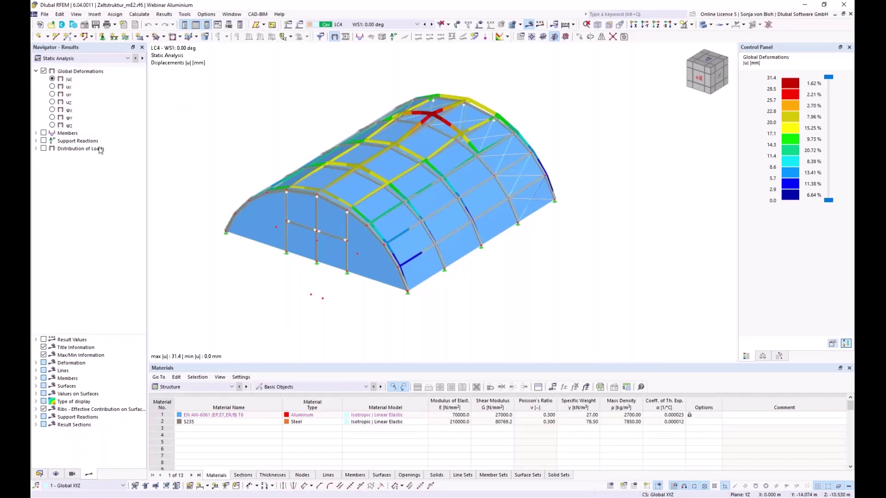
Switch the table to Aluminum Design and show only Section 1 members with design ratio values.
{"action": "left_click", "coordinate": [231, 387]}
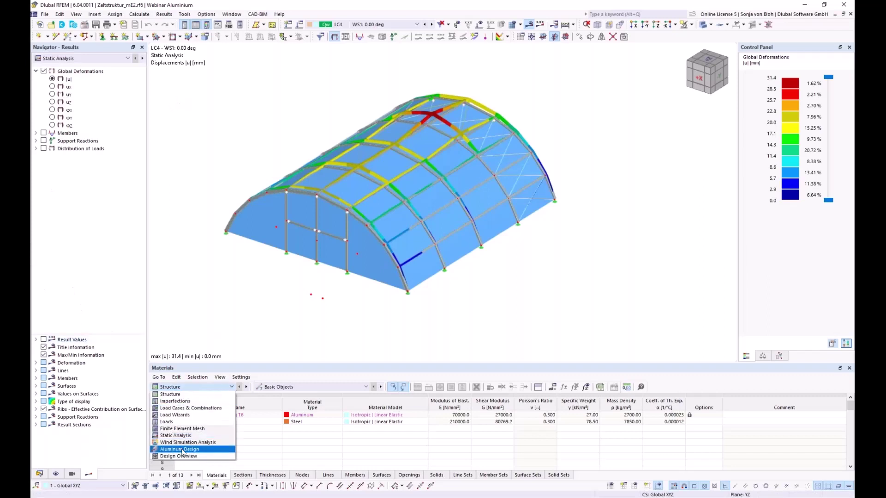
{"action": "key", "text": "Escape"}
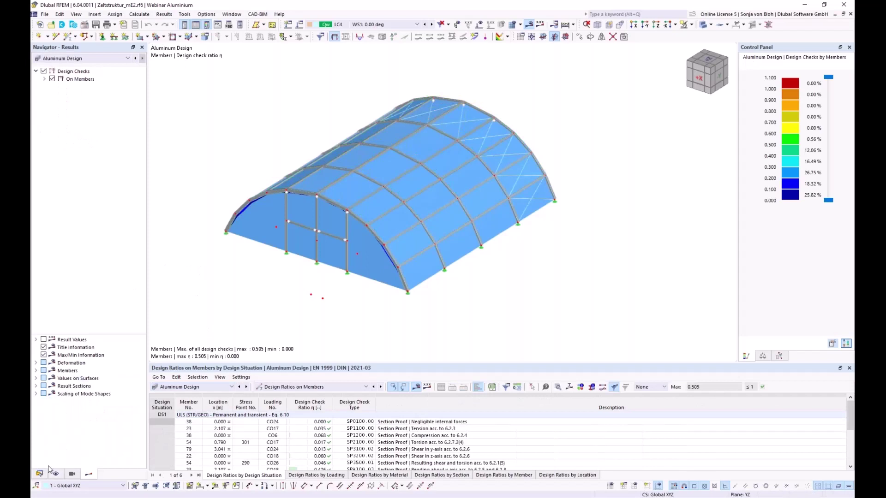
{"action": "left_click", "coordinate": [73, 476]}
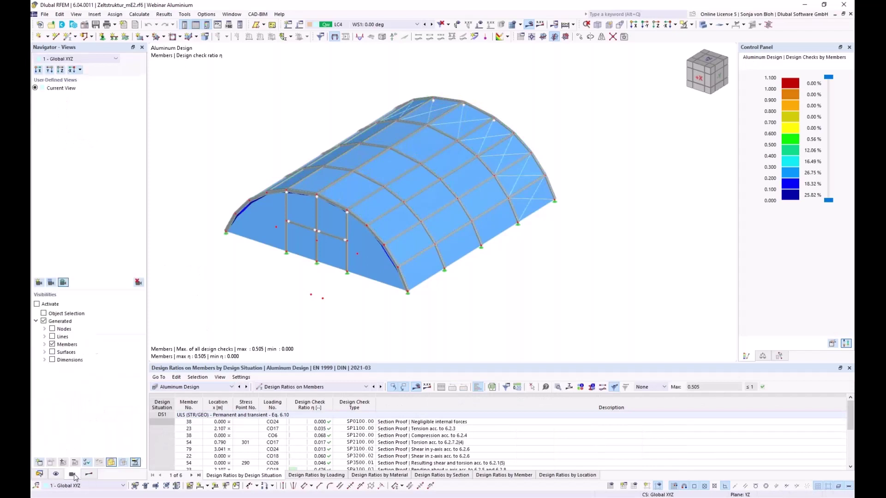
{"action": "left_click", "coordinate": [44, 345]}
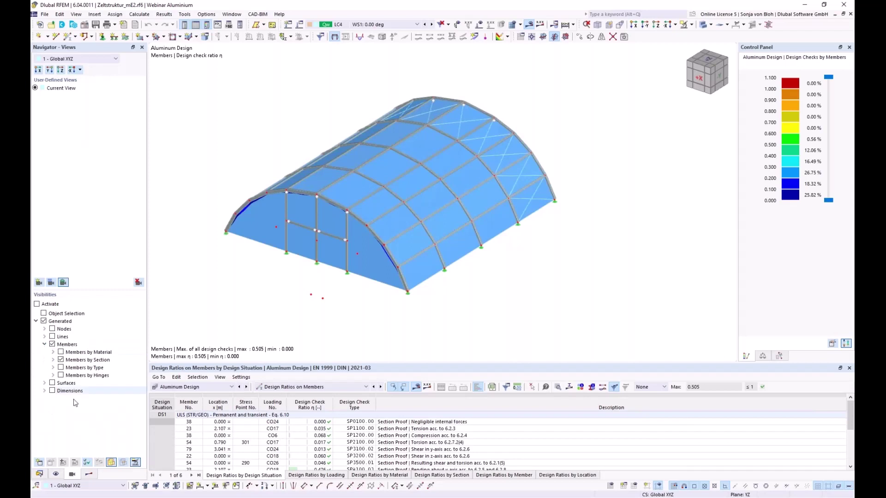
{"action": "left_click", "coordinate": [53, 361]}
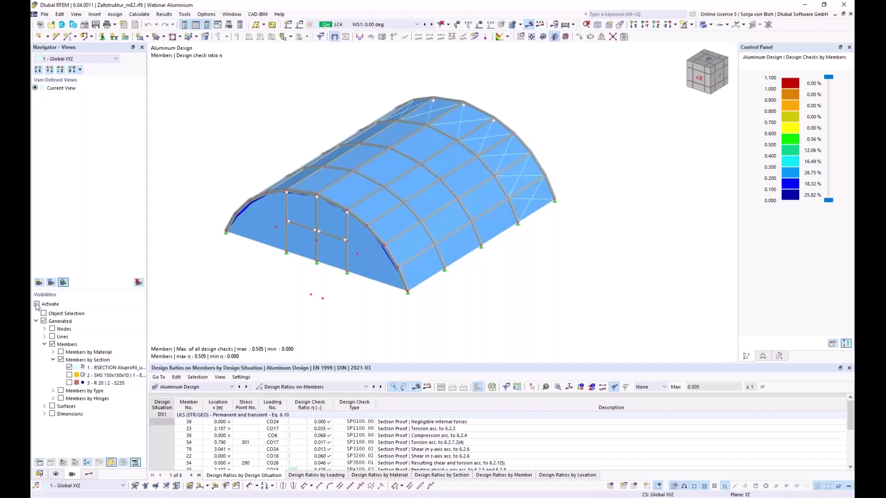
{"action": "left_click", "coordinate": [36, 305]}
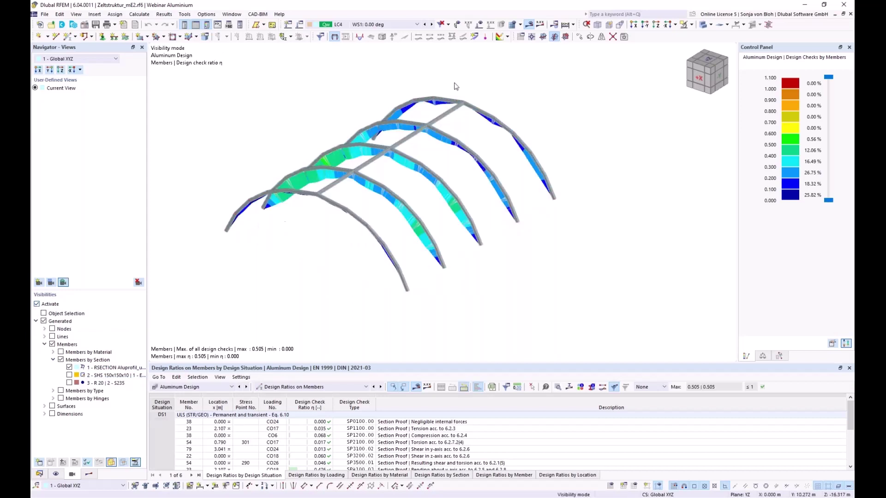
{"action": "left_click", "coordinate": [539, 27]}
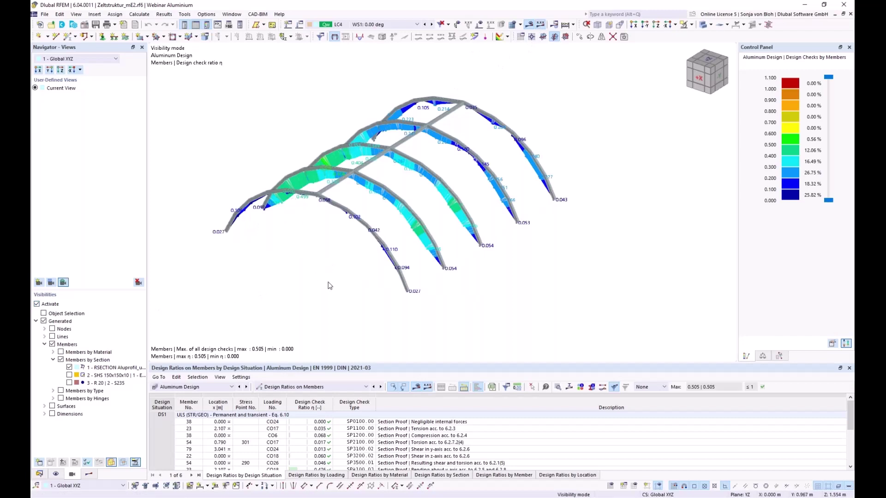
Enlarge the design ratio table and select member 23's SP6710.03 check (ratio 0.505).
{"action": "middle_click_drag", "start_coordinate": [326, 283], "coordinate": [314, 288], "text": "ctrl"}
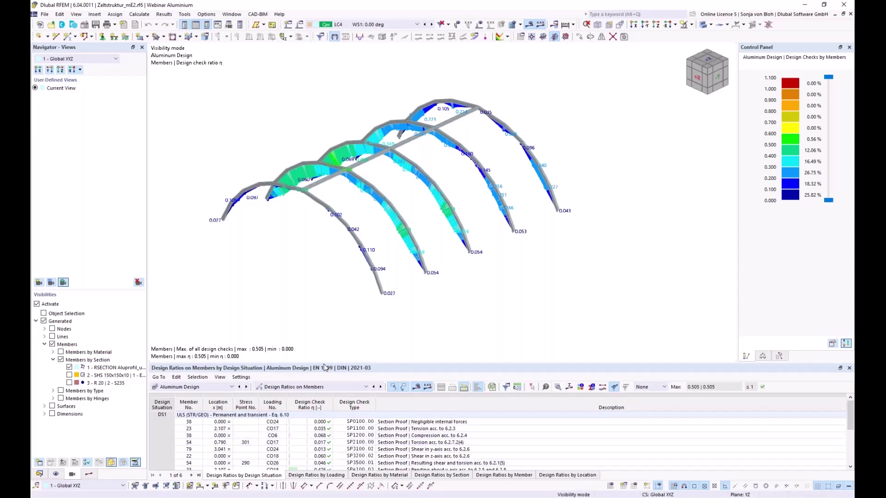
{"action": "left_click_drag", "start_coordinate": [325, 364], "coordinate": [326, 328]}
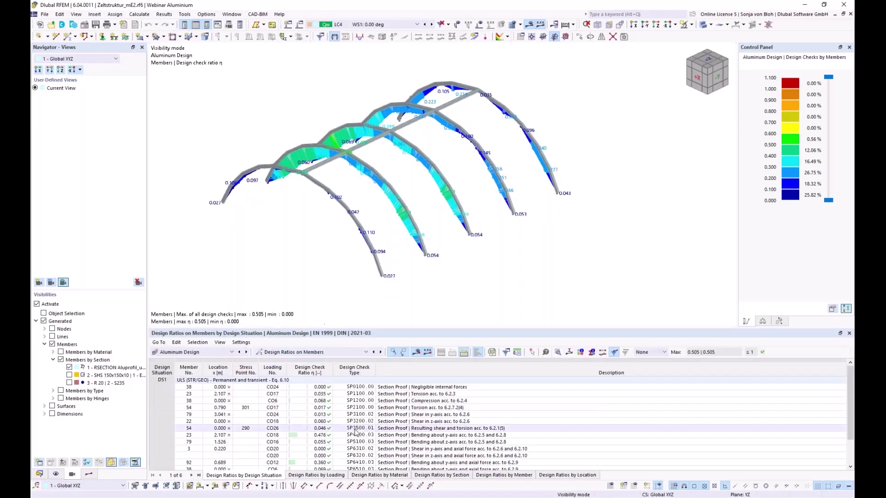
{"action": "scroll", "coordinate": [362, 438], "scroll_direction": "down", "scroll_amount": 1}
{"action": "left_click", "coordinate": [366, 460]}
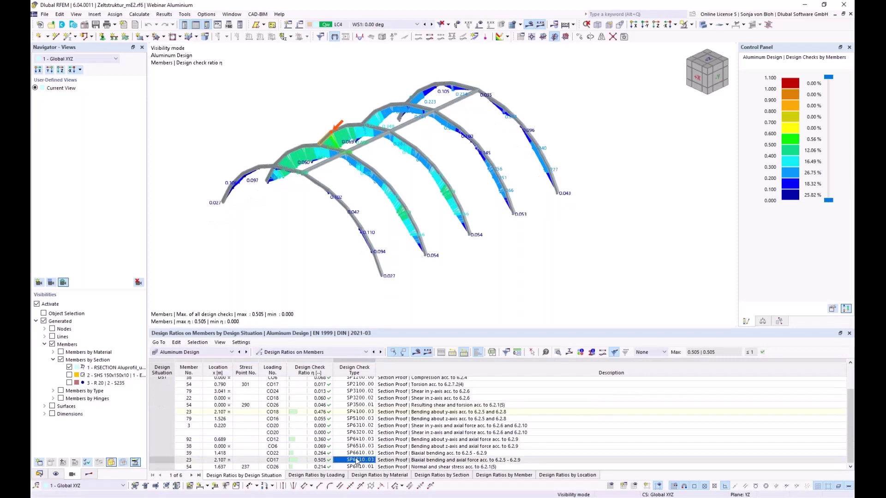
Open member 23's check details, expand classification and effective section panels, and show its section diagram.
{"action": "double_click", "coordinate": [357, 461]}
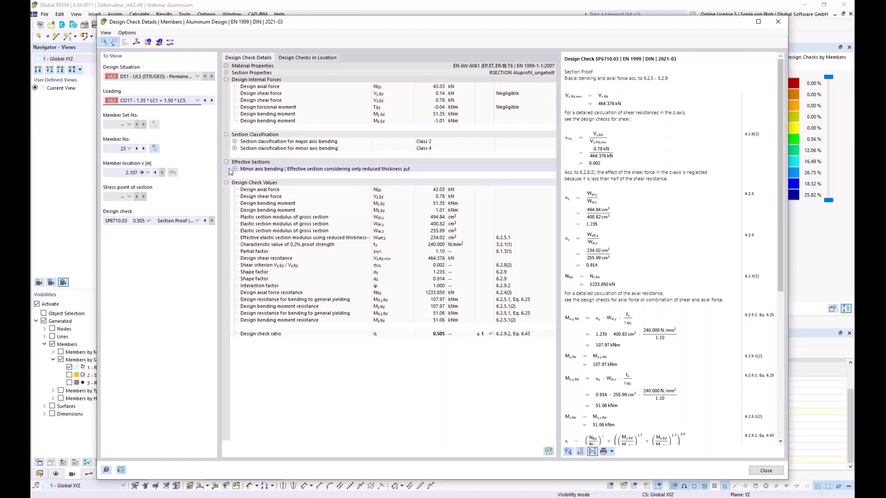
{"action": "left_click", "coordinate": [235, 142]}
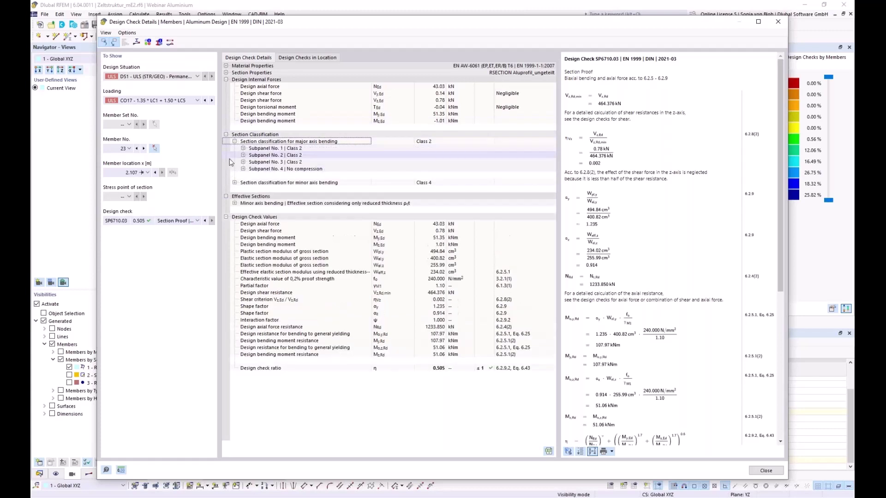
{"action": "left_click", "coordinate": [234, 183]}
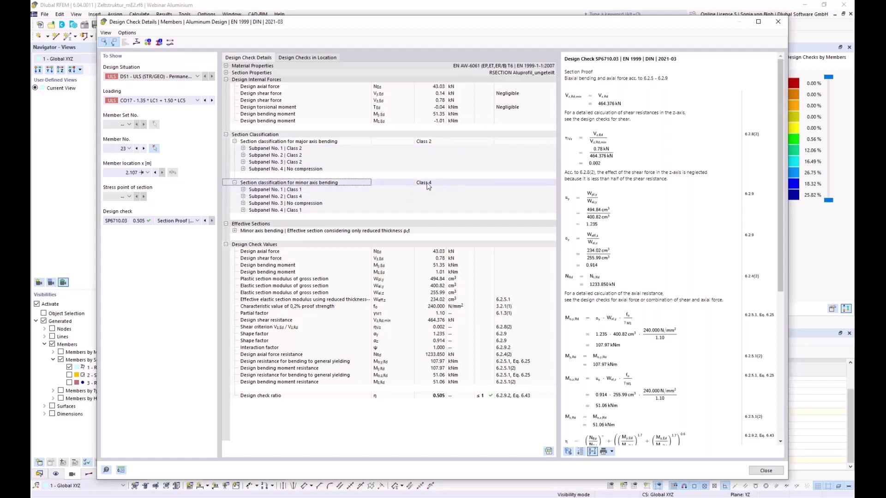
{"action": "left_click", "coordinate": [234, 231]}
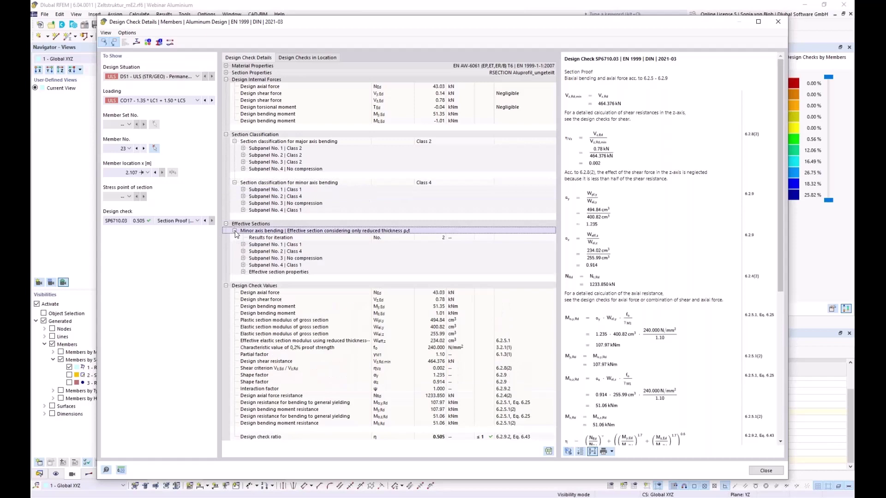
{"action": "left_click", "coordinate": [243, 272]}
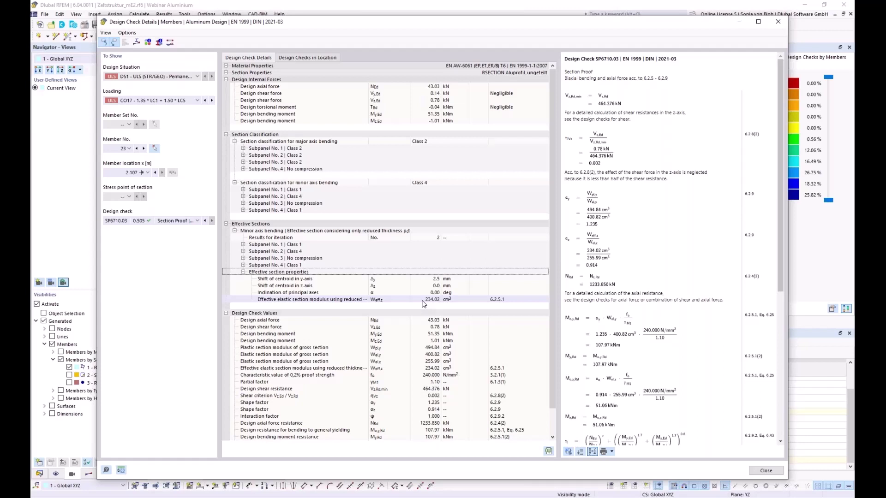
{"action": "left_click", "coordinate": [136, 42]}
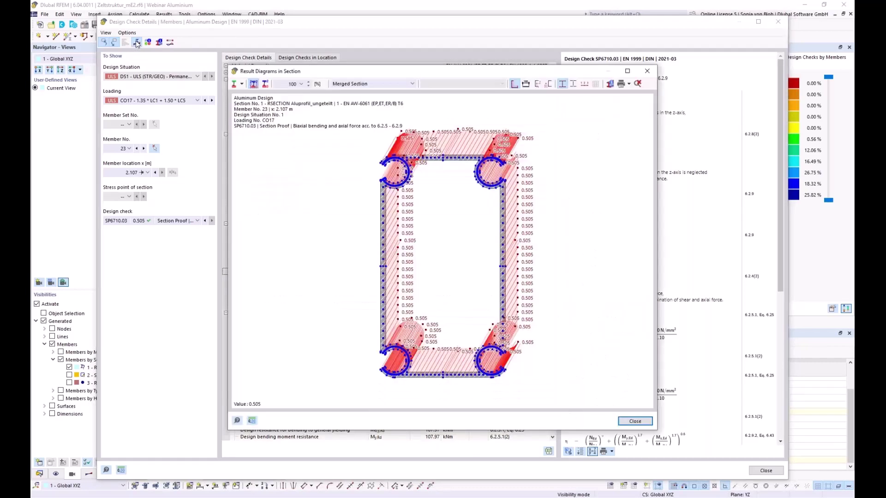
Show normal stresses on the effective section due to Mz, zoom into the corner, then close the diagram.
{"action": "left_click", "coordinate": [412, 84]}
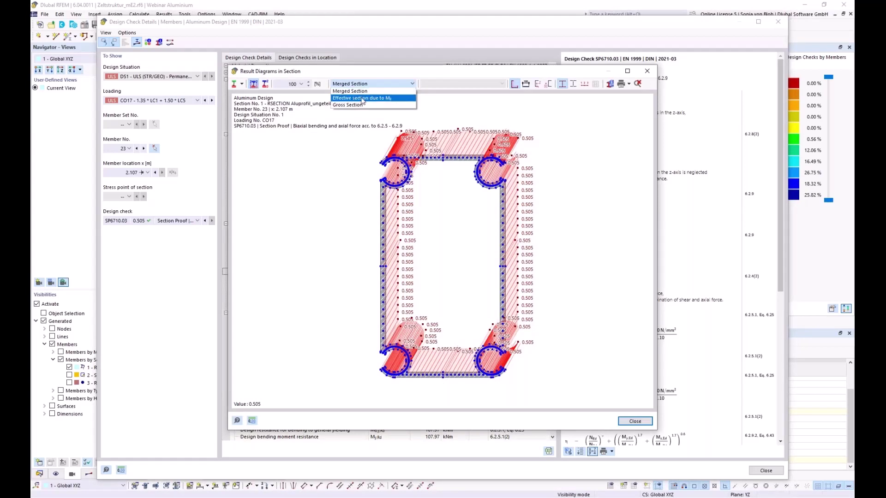
{"action": "left_click", "coordinate": [362, 98]}
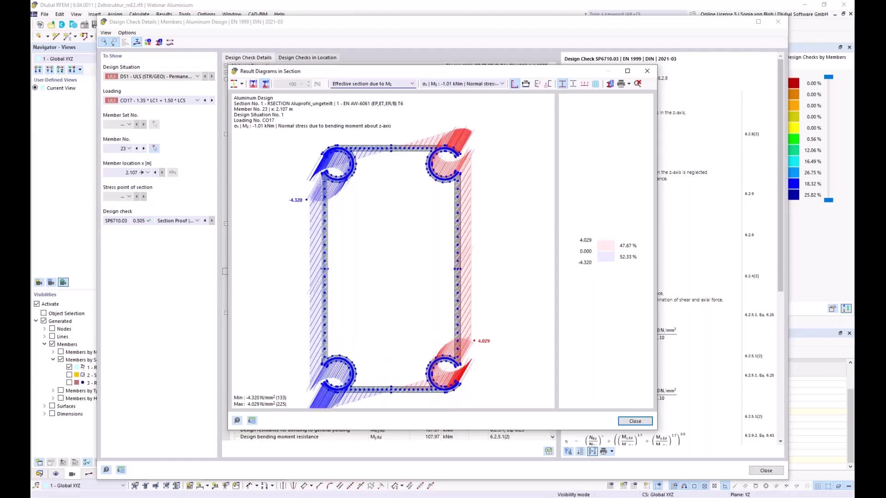
{"action": "scroll", "coordinate": [325, 191], "scroll_direction": "up", "scroll_amount": 5}
{"action": "scroll", "coordinate": [306, 192], "scroll_direction": "up", "scroll_amount": 3}
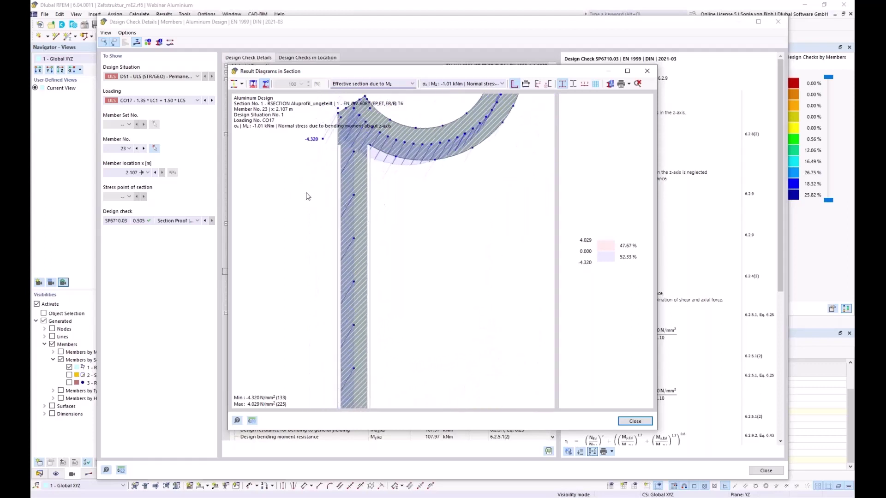
{"action": "scroll", "coordinate": [320, 199], "scroll_direction": "up", "scroll_amount": 1}
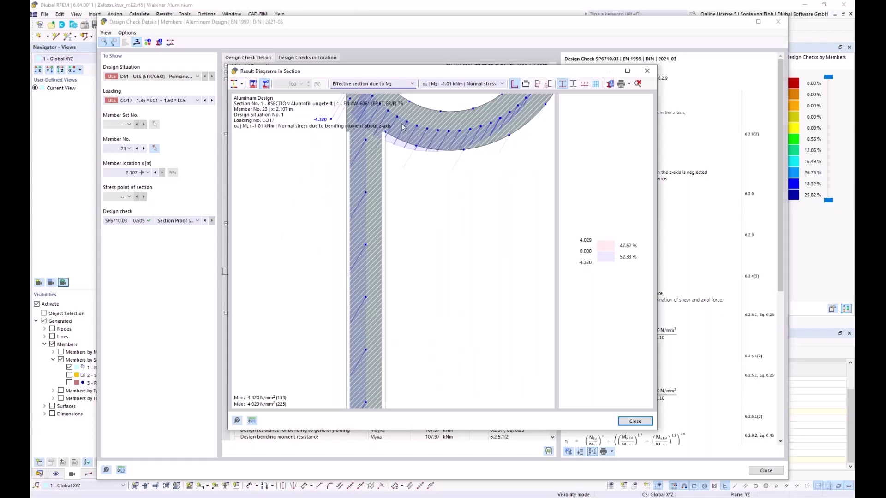
{"action": "left_click", "coordinate": [646, 71]}
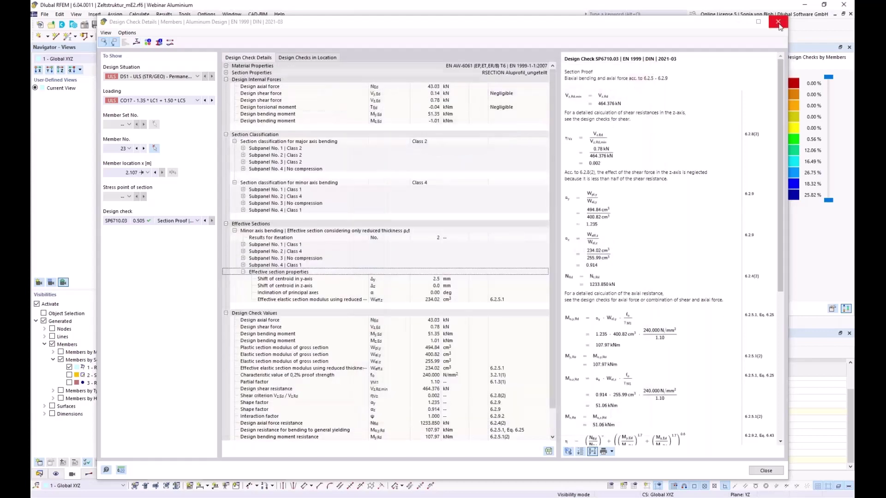
Close the Design Check Details window and return to the browser showing dlubal.com/en.
{"action": "left_click", "coordinate": [777, 22]}
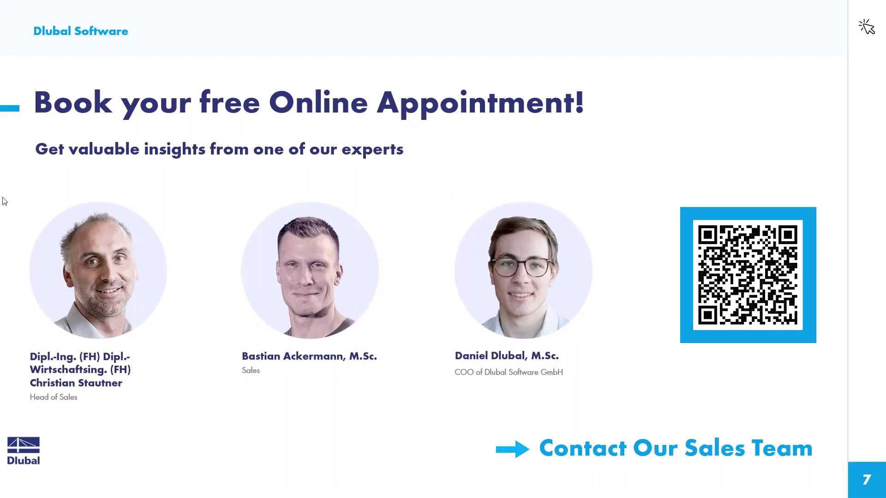
{"action": "key", "text": "alt+Tab"}
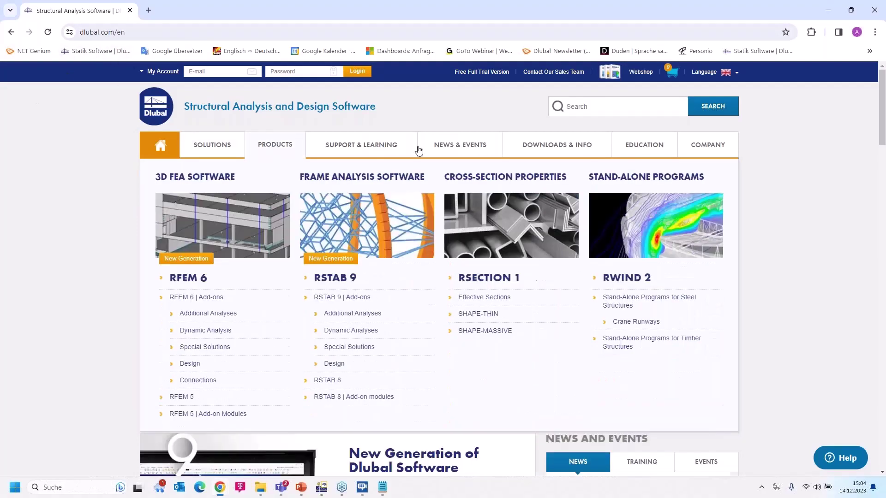
Go to the Webinars - Learn Online page from the NEWS & EVENTS menu.
{"action": "mouse_move", "coordinate": [457, 147]}
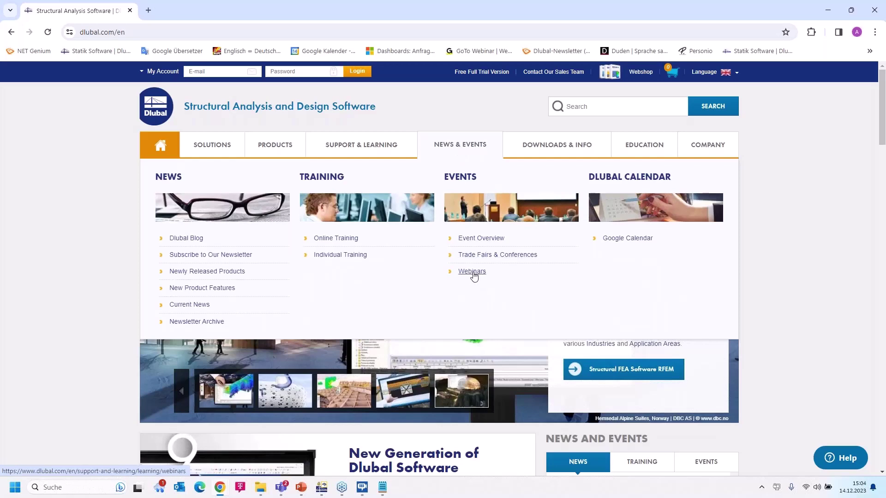
{"action": "left_click", "coordinate": [472, 272]}
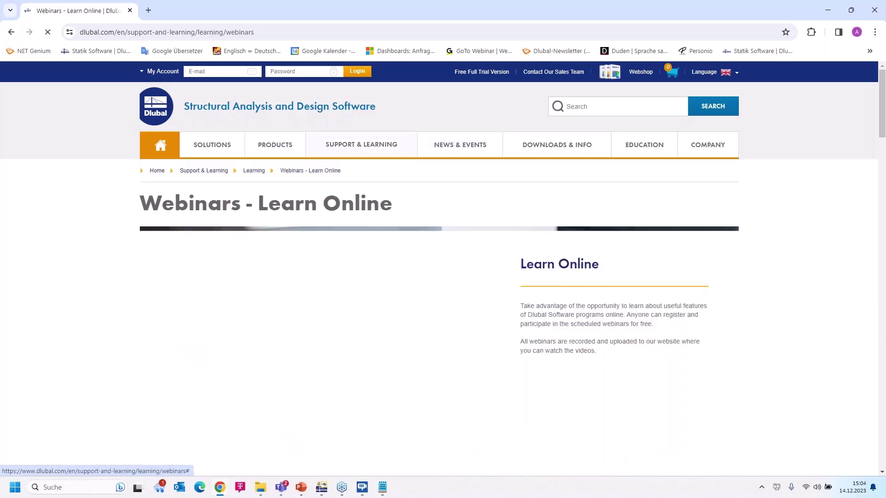
{"action": "scroll", "coordinate": [481, 255], "scroll_direction": "down", "scroll_amount": 9}
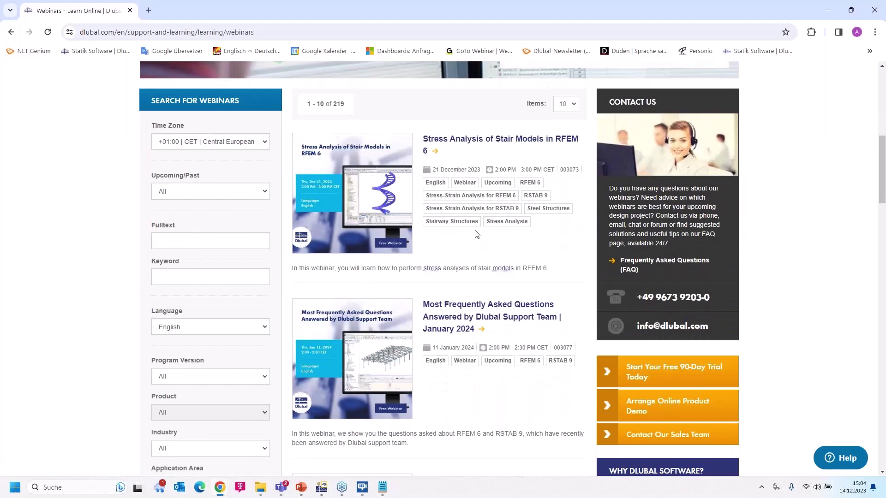
Browse the webinar list and open 'Design of Industrial Tent Made of Aluminum Sections in RFEM 6'.
{"action": "scroll", "coordinate": [477, 234], "scroll_direction": "down", "scroll_amount": 2}
{"action": "scroll", "coordinate": [474, 233], "scroll_direction": "up", "scroll_amount": 2}
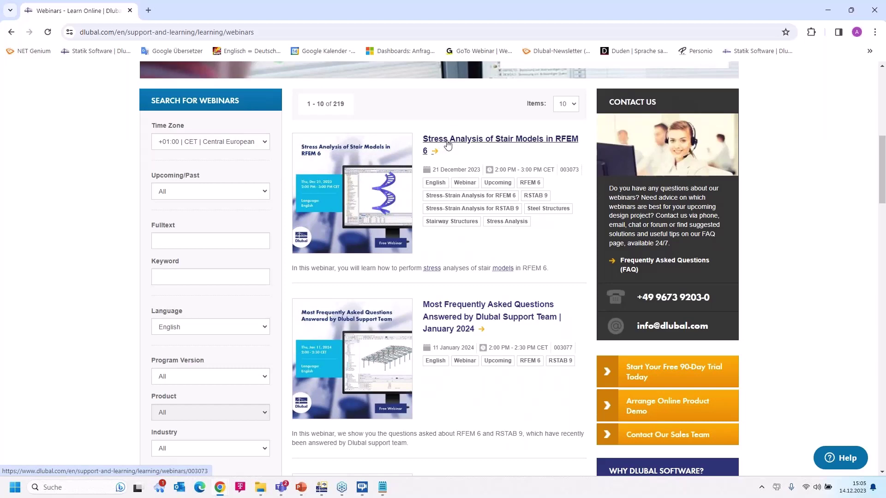
{"action": "scroll", "coordinate": [507, 199], "scroll_direction": "down", "scroll_amount": 2}
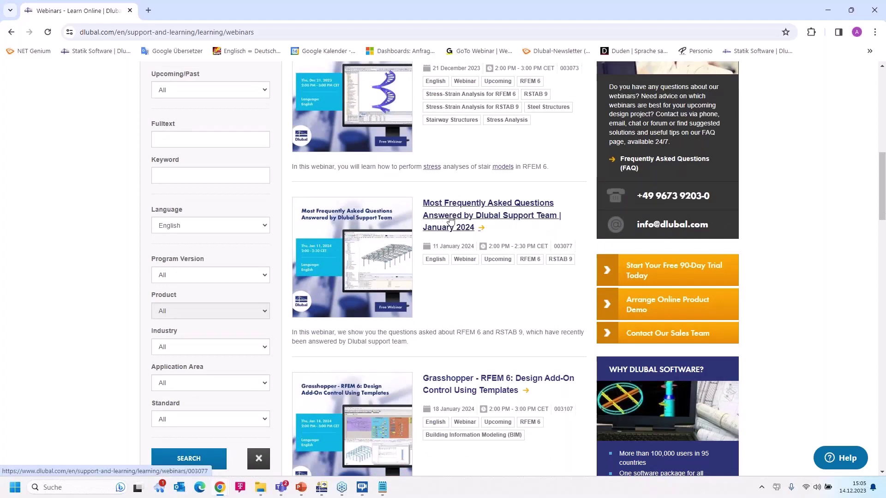
{"action": "scroll", "coordinate": [475, 224], "scroll_direction": "down", "scroll_amount": 3}
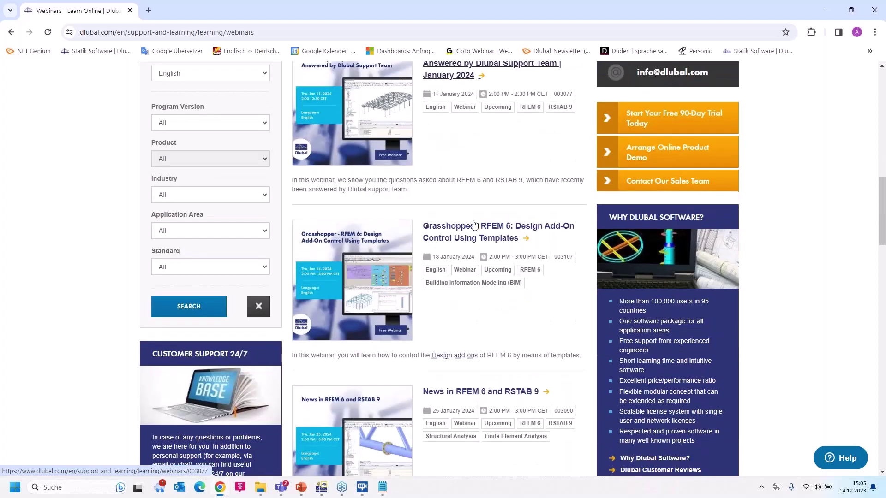
{"action": "scroll", "coordinate": [474, 222], "scroll_direction": "up", "scroll_amount": 1}
{"action": "scroll", "coordinate": [475, 221], "scroll_direction": "down", "scroll_amount": 3}
{"action": "scroll", "coordinate": [474, 222], "scroll_direction": "down", "scroll_amount": 1}
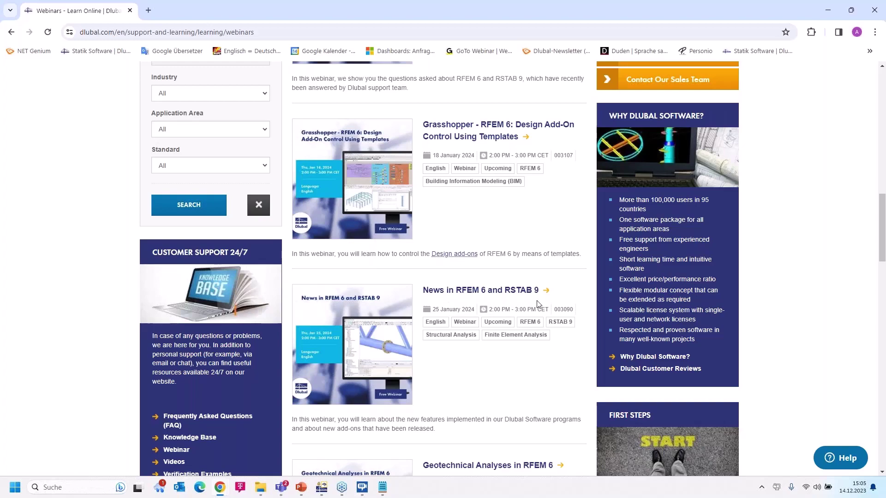
{"action": "scroll", "coordinate": [538, 304], "scroll_direction": "down", "scroll_amount": 2}
{"action": "scroll", "coordinate": [537, 300], "scroll_direction": "up", "scroll_amount": 10}
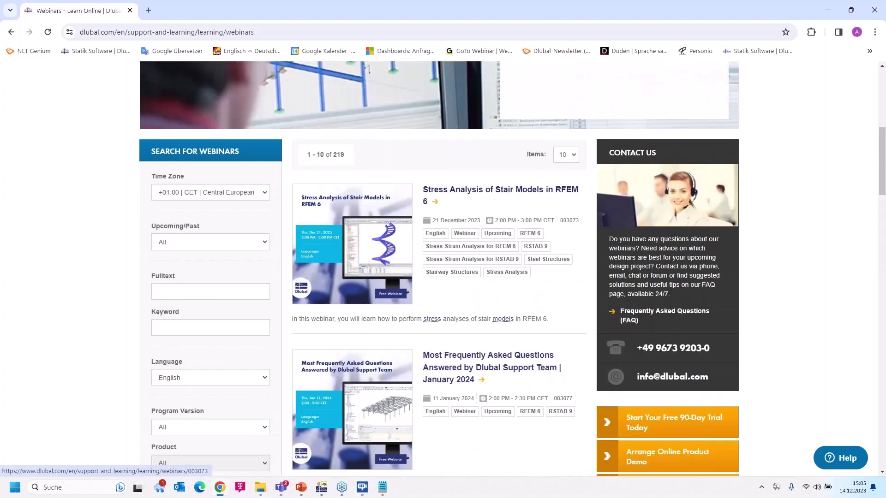
{"action": "scroll", "coordinate": [517, 252], "scroll_direction": "down", "scroll_amount": 1}
{"action": "scroll", "coordinate": [520, 265], "scroll_direction": "down", "scroll_amount": 15}
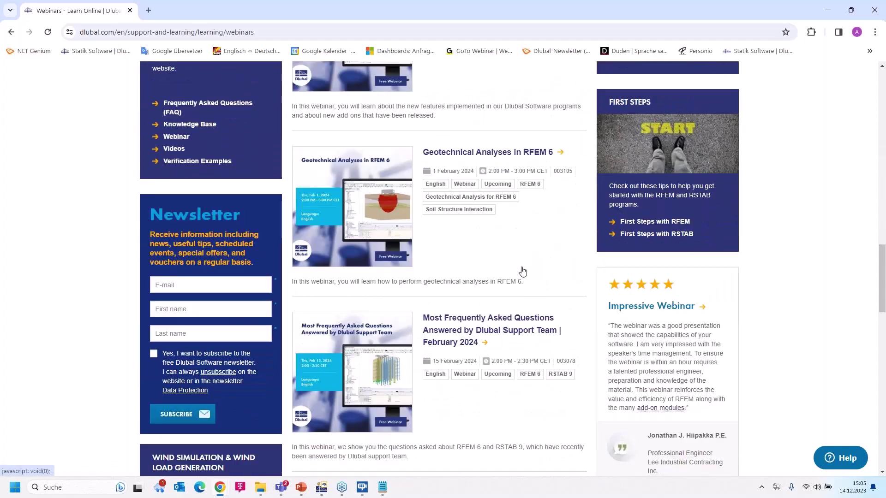
{"action": "scroll", "coordinate": [522, 267], "scroll_direction": "down", "scroll_amount": 4}
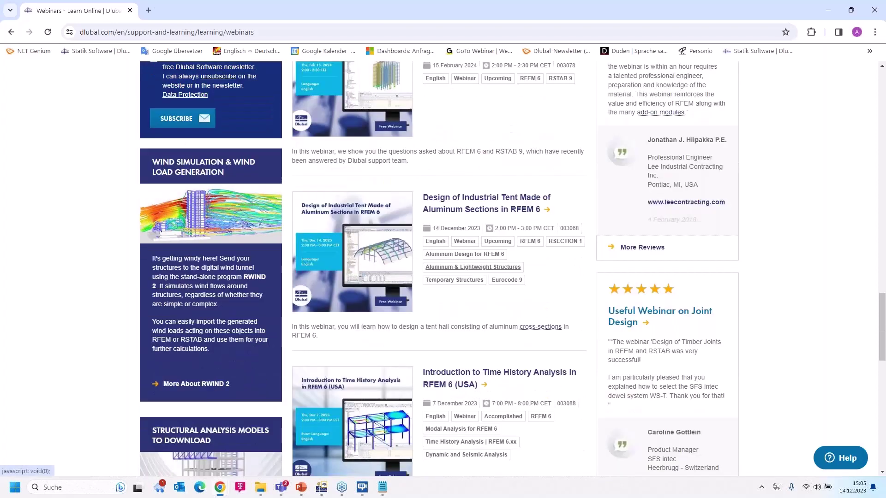
{"action": "scroll", "coordinate": [521, 267], "scroll_direction": "down", "scroll_amount": 2}
{"action": "left_click", "coordinate": [463, 103]}
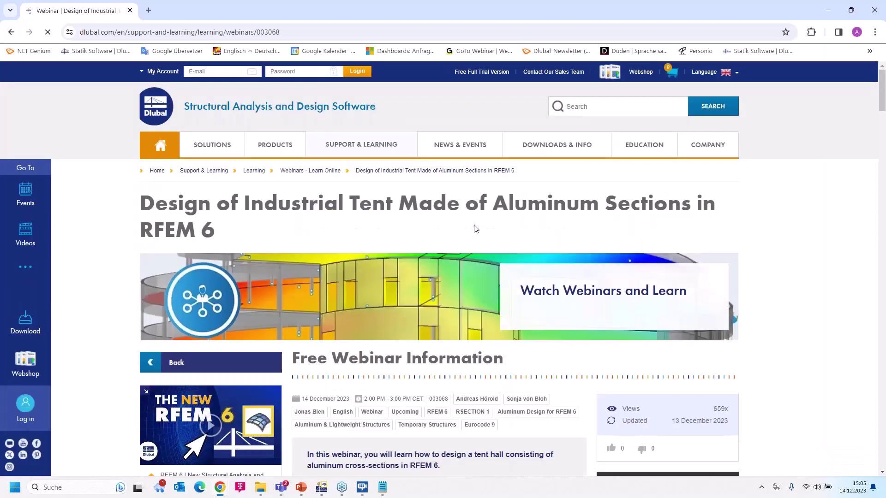
Scroll down to Models to Download, listing Tent Hall, Aluminum Section and Triangular Truss.
{"action": "scroll", "coordinate": [475, 229], "scroll_direction": "down", "scroll_amount": 5}
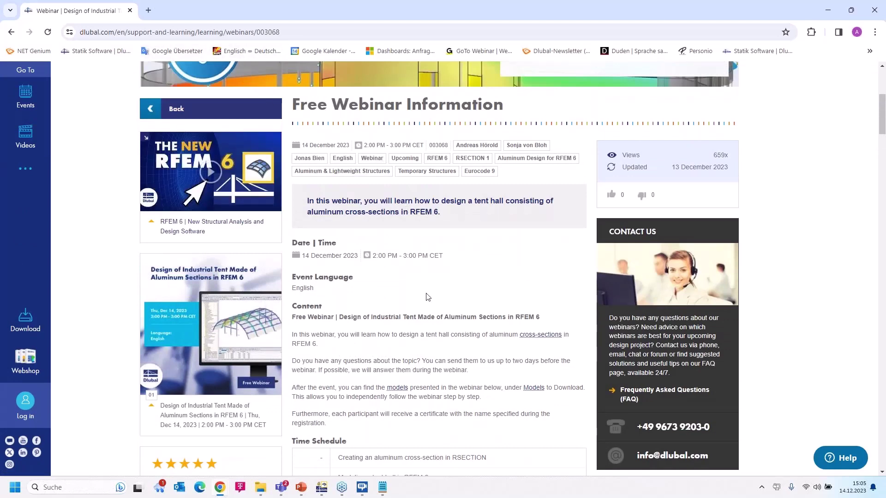
{"action": "scroll", "coordinate": [415, 351], "scroll_direction": "down", "scroll_amount": 5}
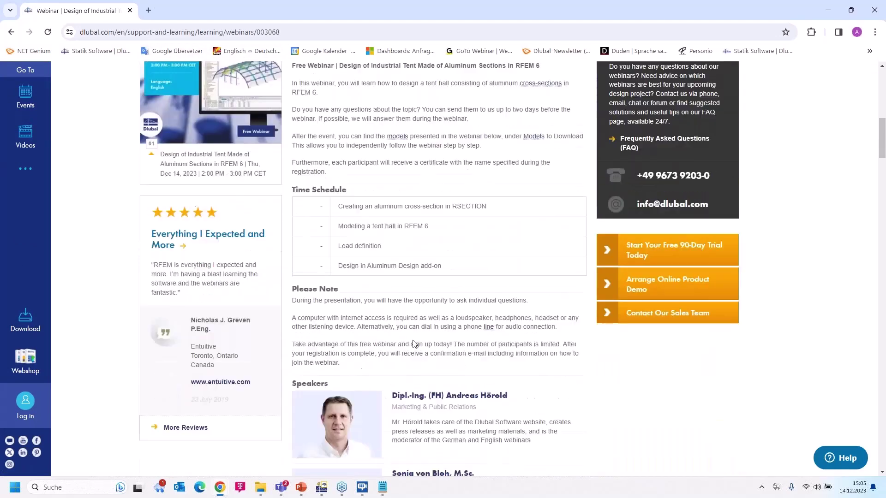
{"action": "scroll", "coordinate": [412, 339], "scroll_direction": "down", "scroll_amount": 8}
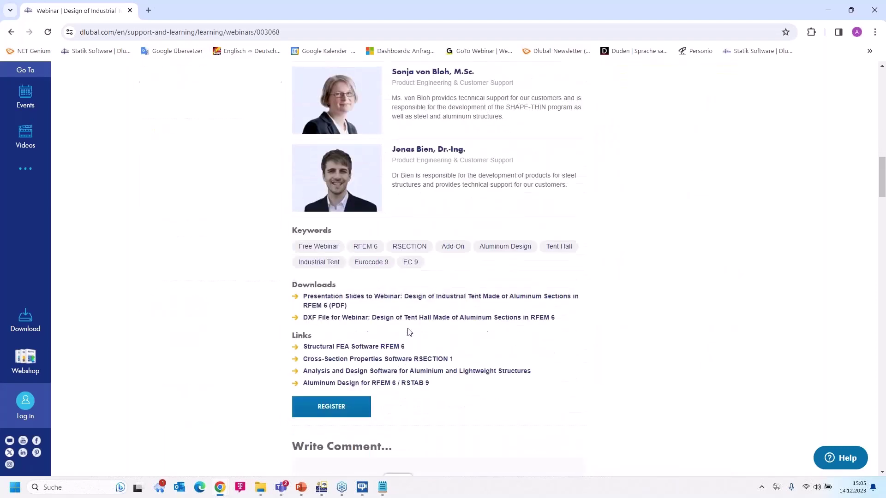
{"action": "scroll", "coordinate": [330, 294], "scroll_direction": "down", "scroll_amount": 1}
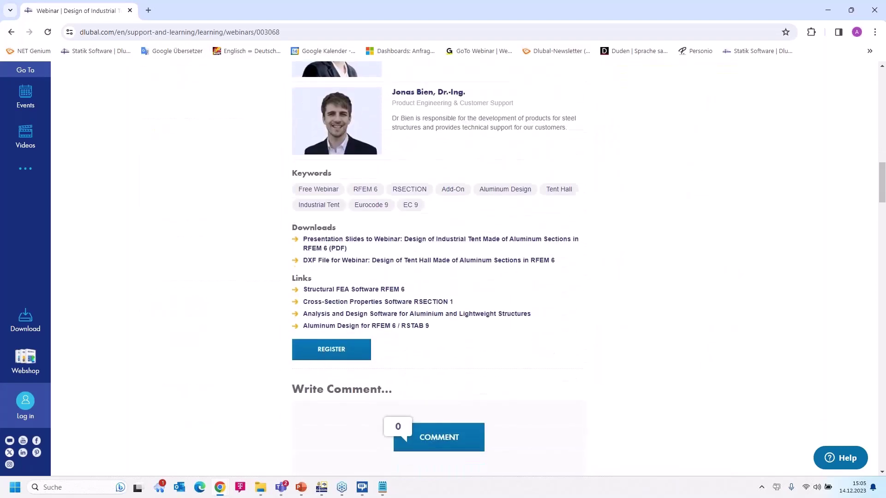
{"action": "scroll", "coordinate": [383, 272], "scroll_direction": "down", "scroll_amount": 7}
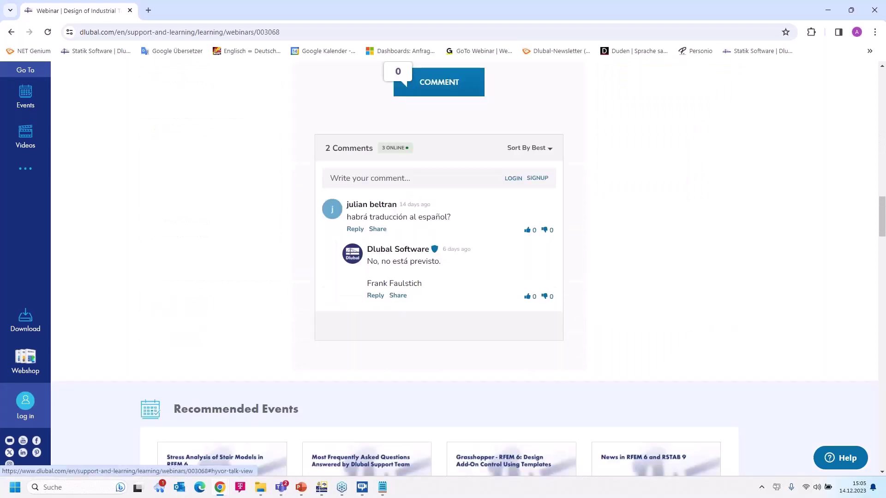
{"action": "scroll", "coordinate": [299, 348], "scroll_direction": "down", "scroll_amount": 16}
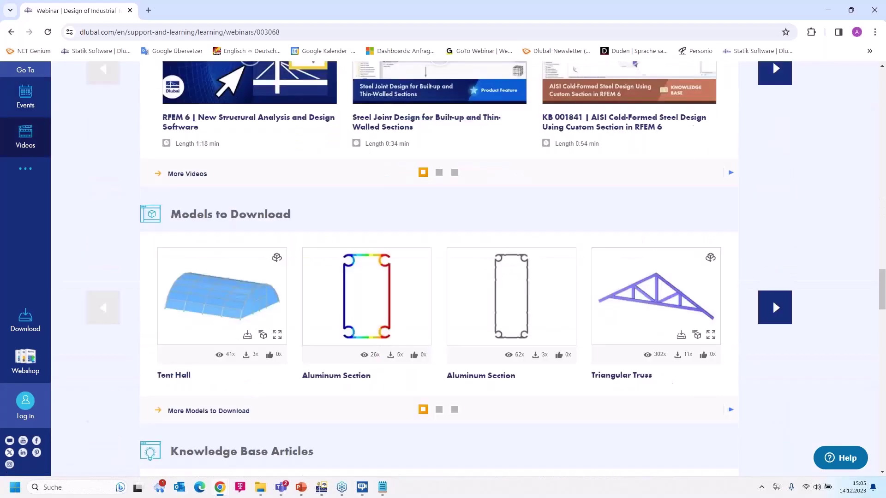